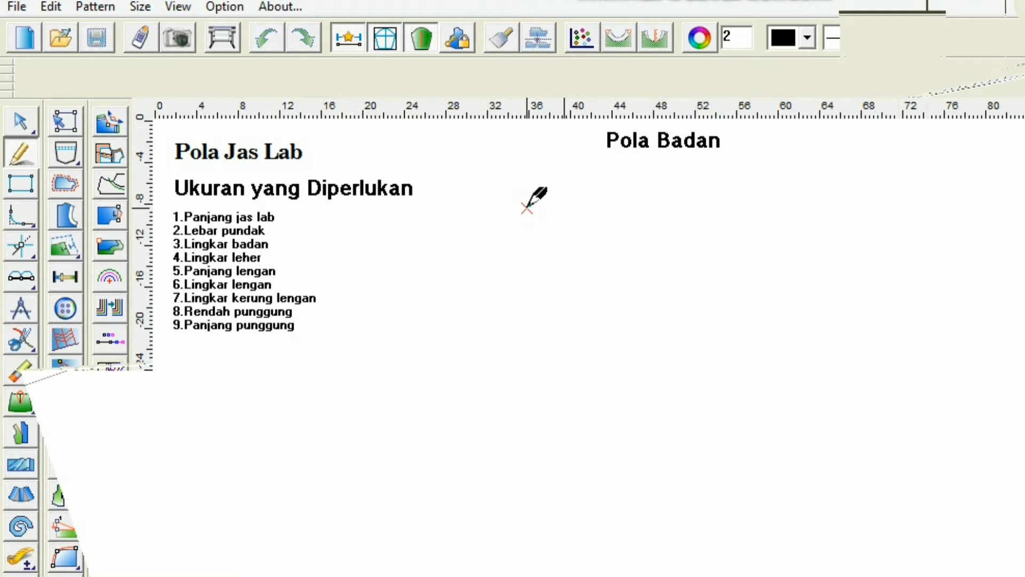
Draw a rectangle 22.5 cm wide and 65 cm high below the Pola Badan heading.
mouse_move(527, 208)
left_mouse_down()
mouse_move(631, 250)
mouse_move(728, 352)
mouse_move(746, 567)
left_mouse_up()
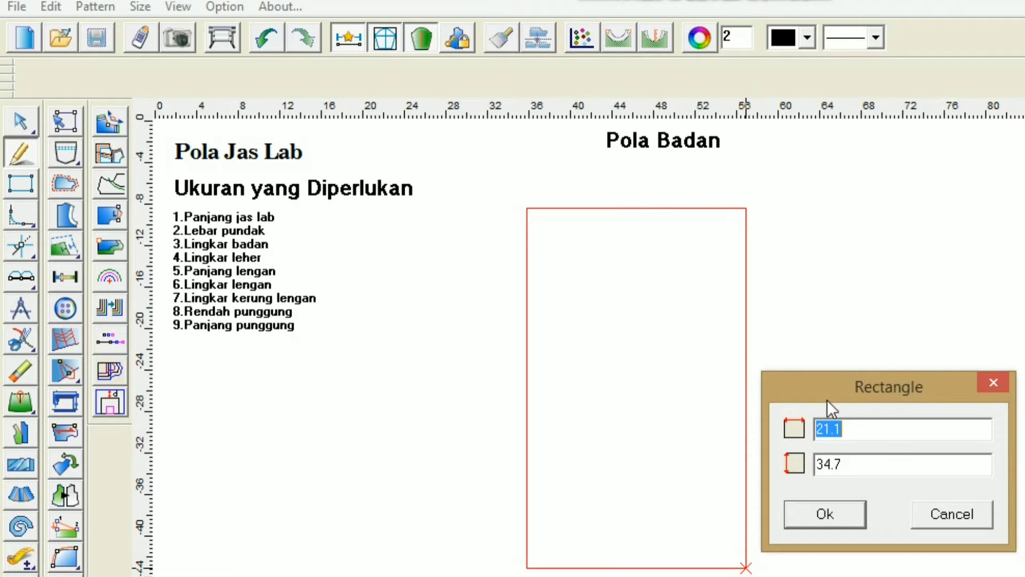
left_click(1008, 383)
left_click(525, 194)
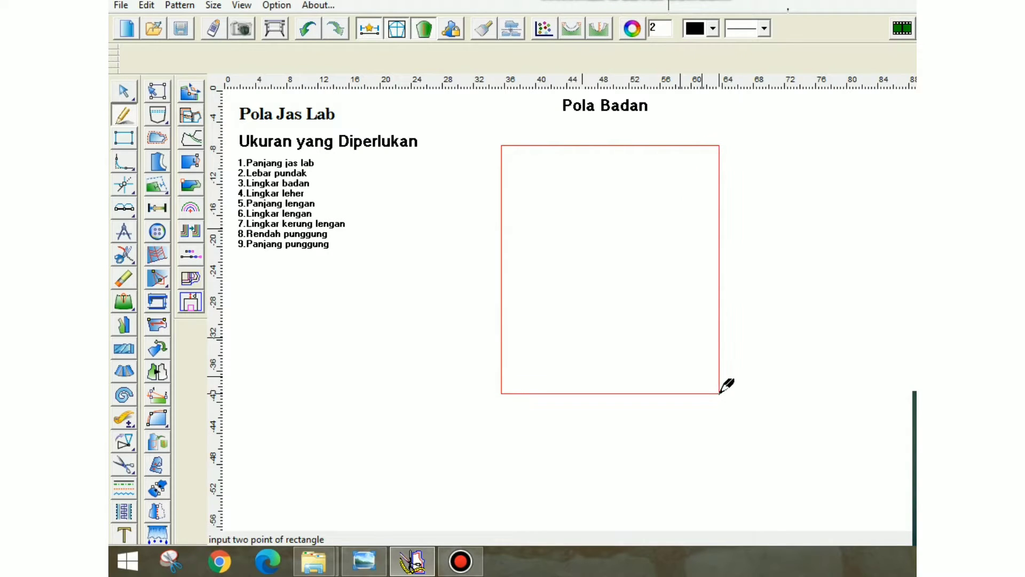
left_click(712, 414)
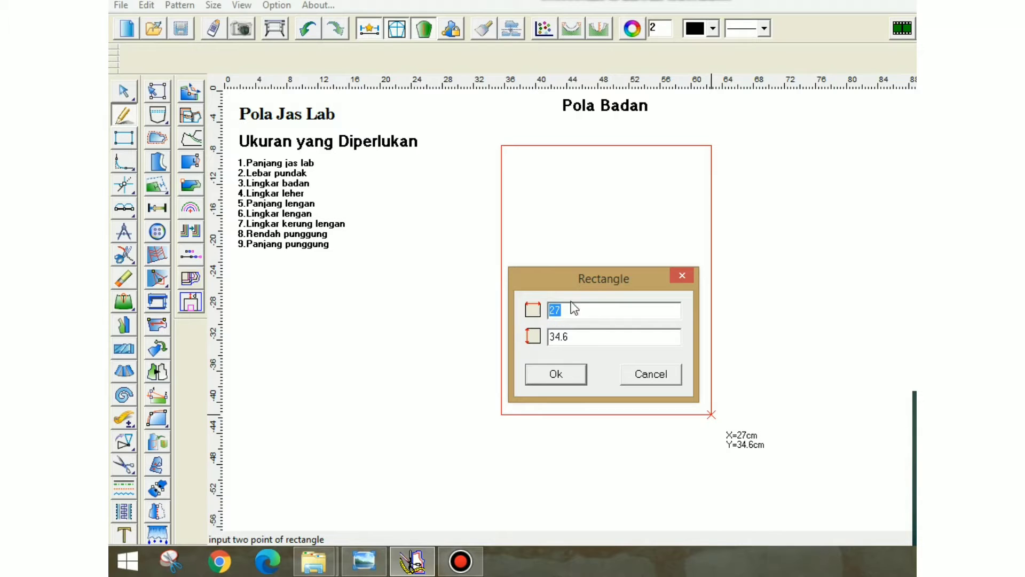
left_click(594, 308)
key("BackSpace")
key("BackSpace")
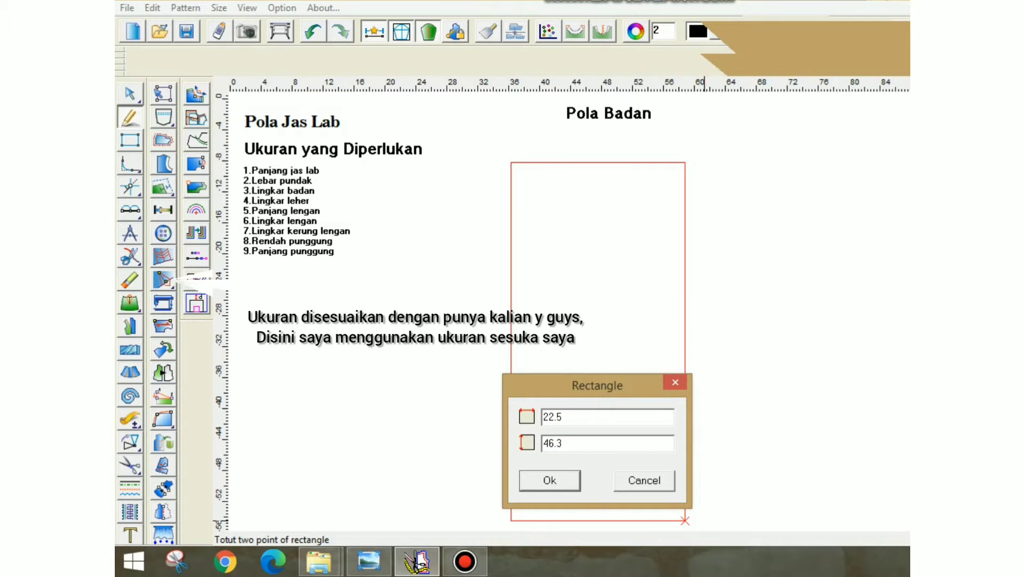
double_click(555, 443)
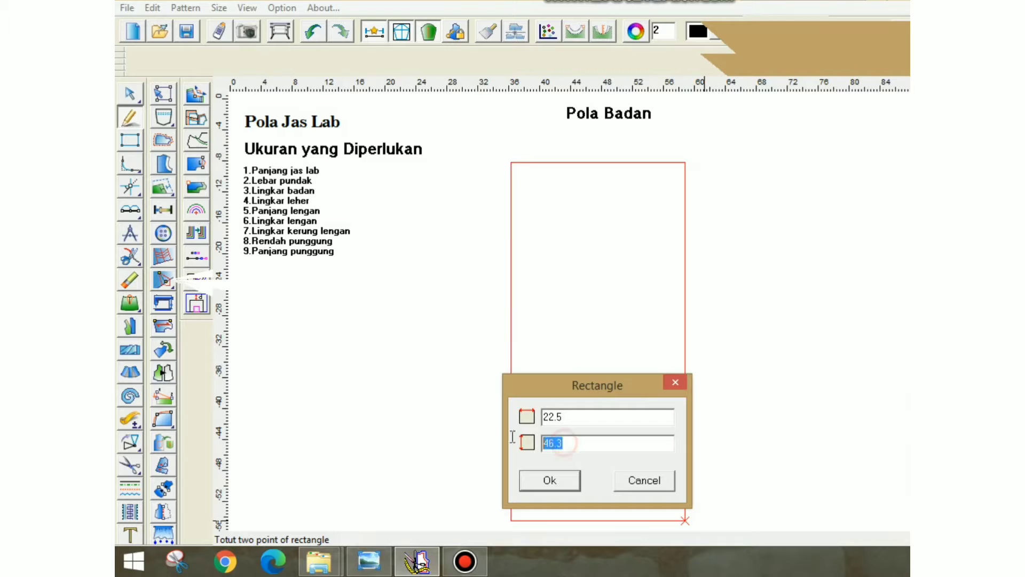
type("66")
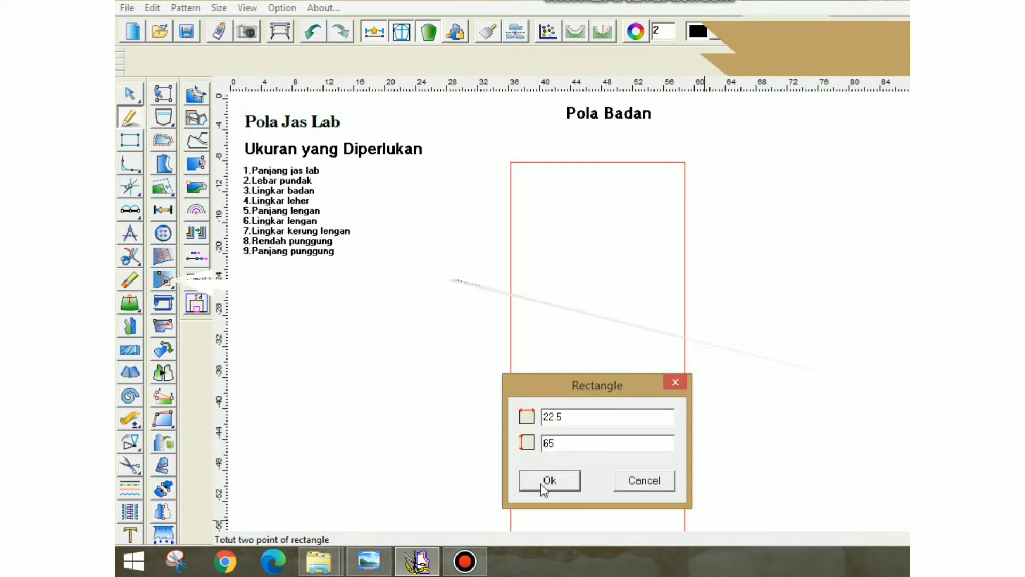
left_click(549, 480)
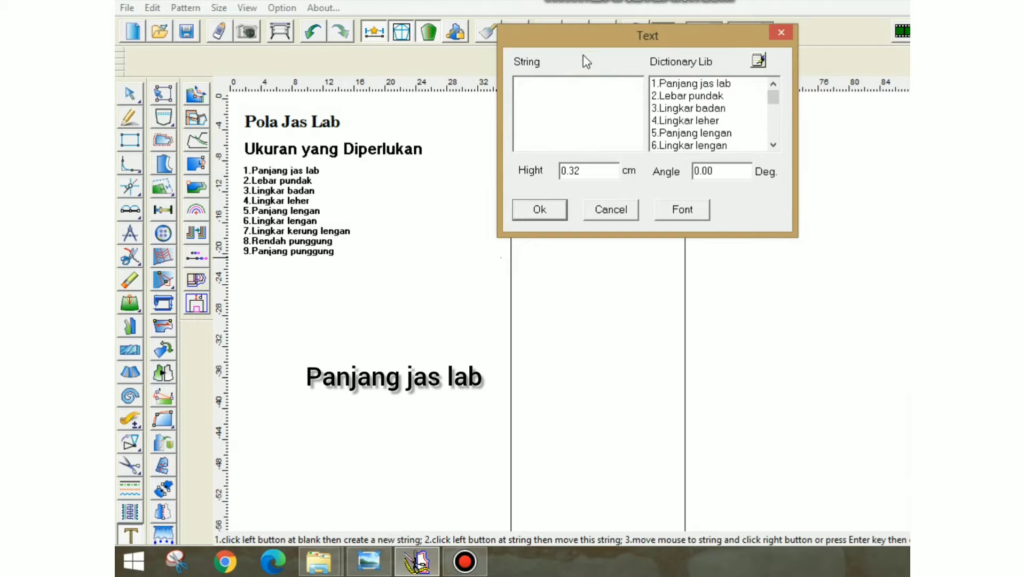
Add a bold text label "A" and place it at the rectangle's upper-left corner.
left_click(684, 210)
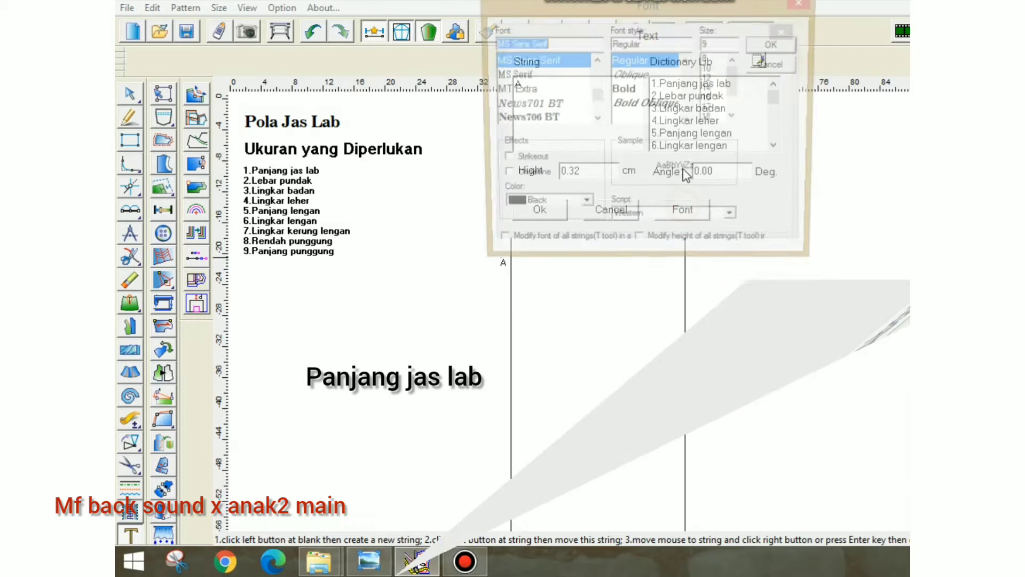
left_click(624, 89)
left_click(774, 44)
left_click(538, 209)
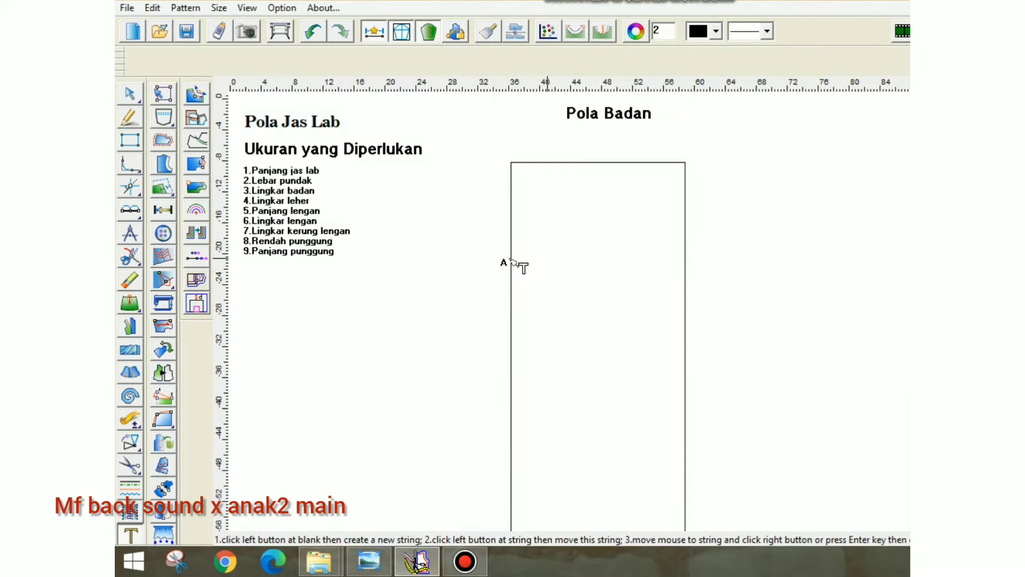
left_click(500, 155)
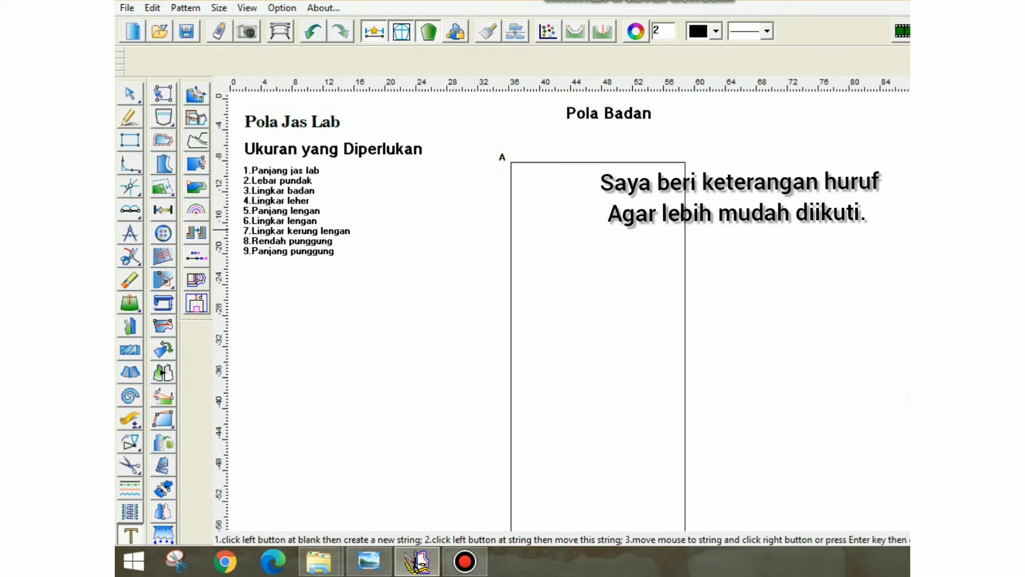
Add a bold text label "B" and move it beside the rectangle's lower-left corner.
scroll(571, 310, "down", 5)
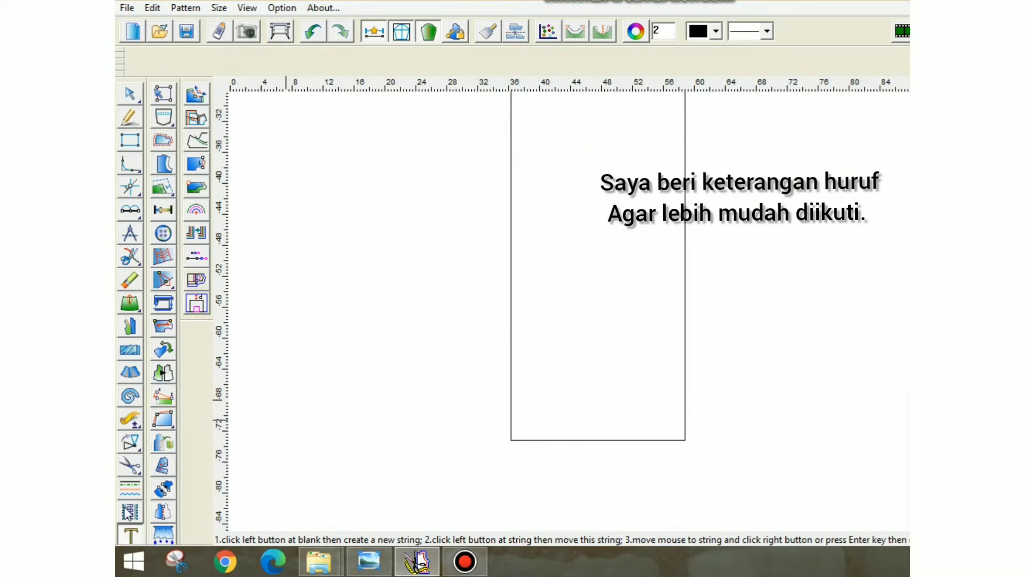
left_click(479, 428)
type("B")
left_click(659, 379)
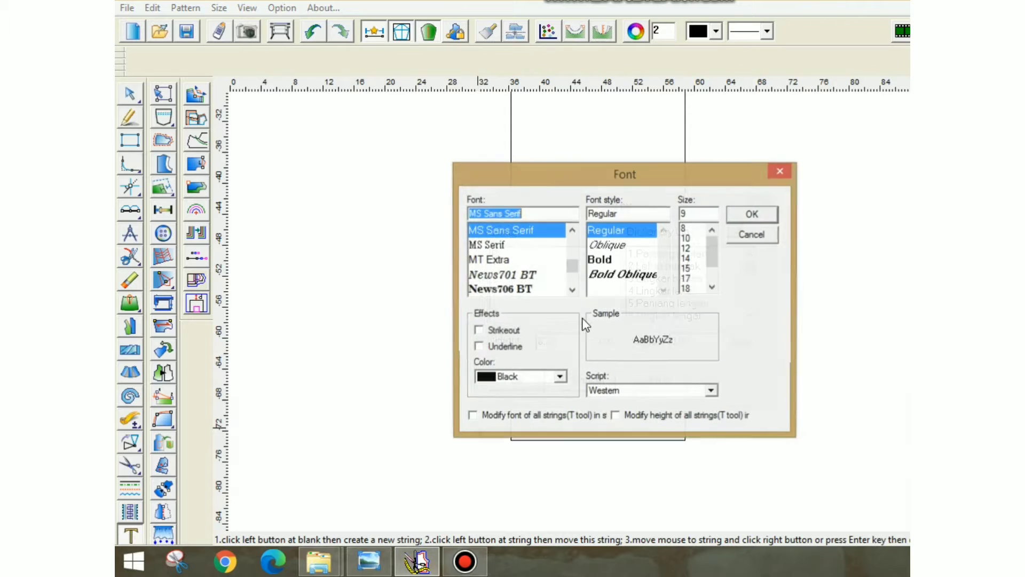
left_click(621, 259)
left_click(752, 215)
left_click(526, 381)
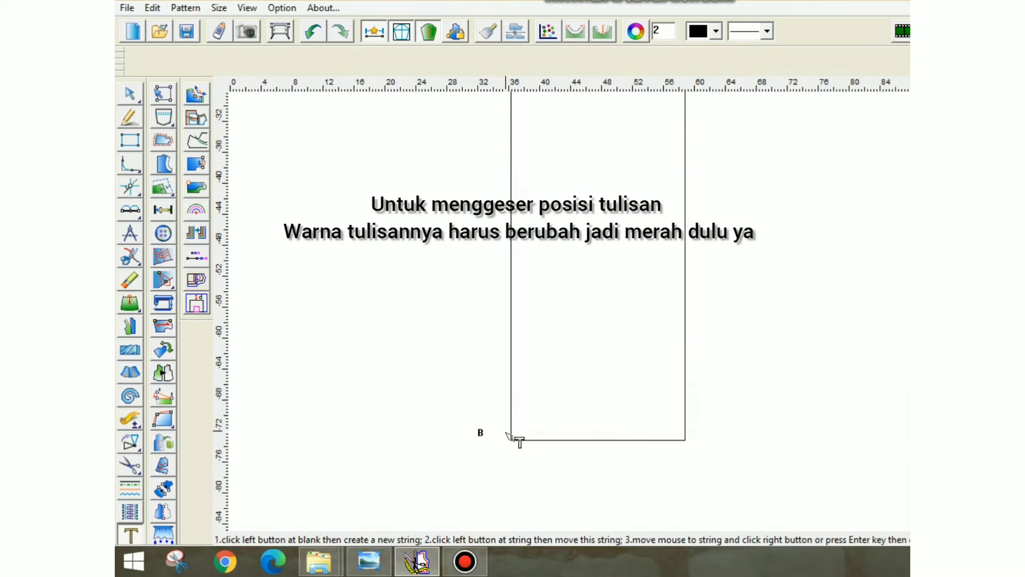
left_click(480, 431)
left_click(509, 443)
Add a point on the rectangle's left edge, 2 cm below corner A.
scroll(618, 343, "up", 5)
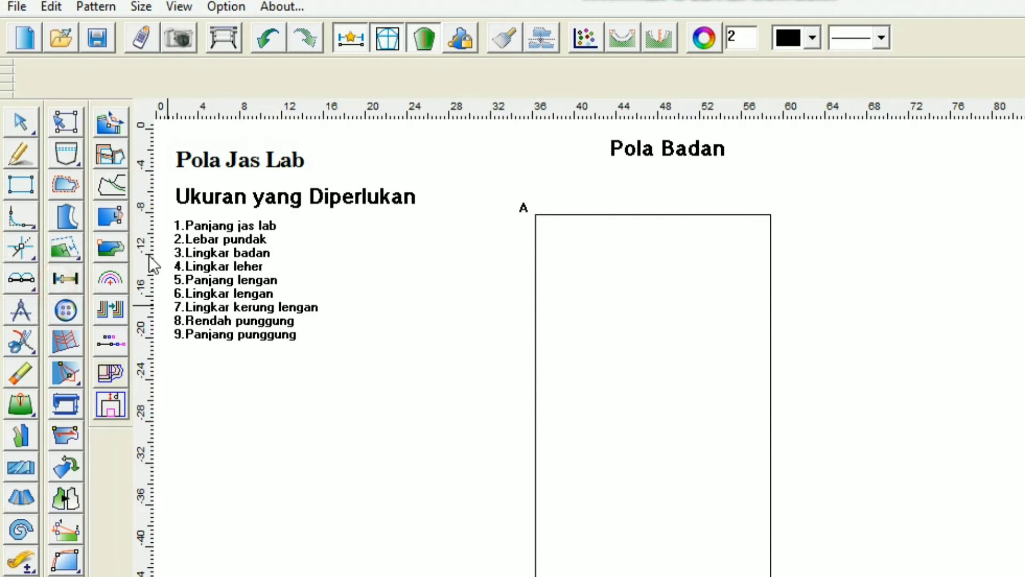
left_click(536, 238)
double_click(712, 315)
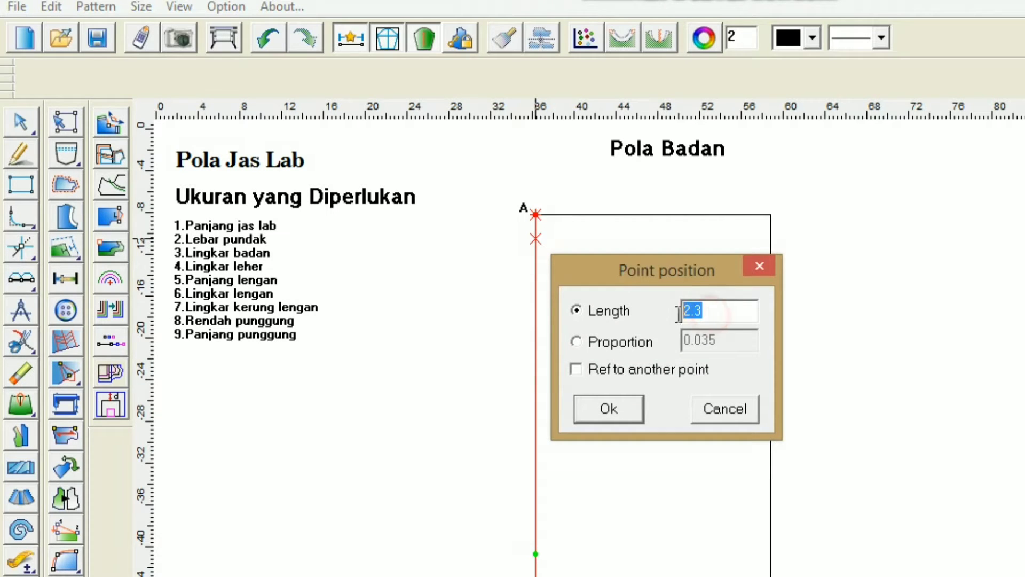
type("2")
left_click(632, 407)
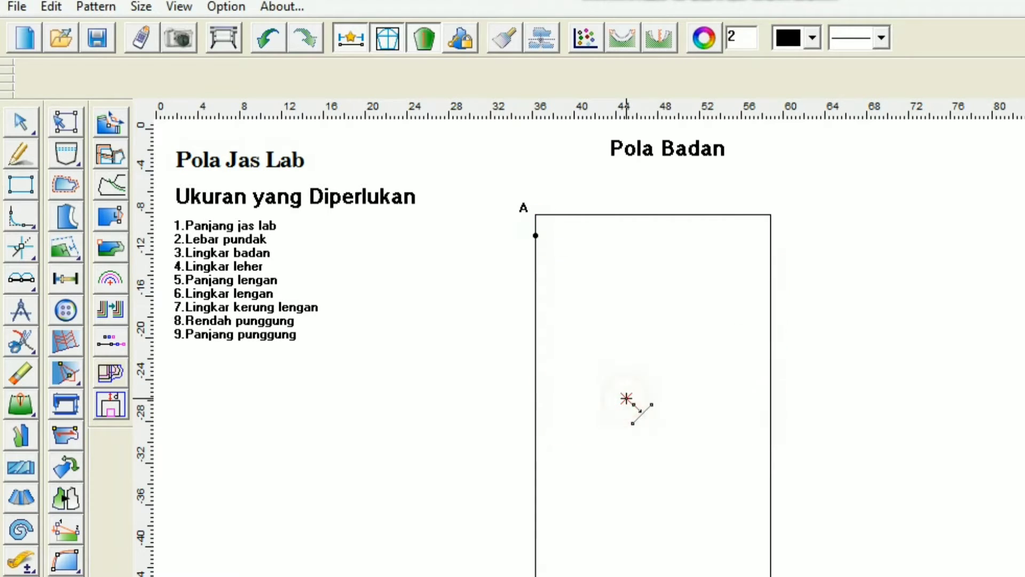
Add a second point on the left edge, 2 cm below the first point.
left_click(536, 254)
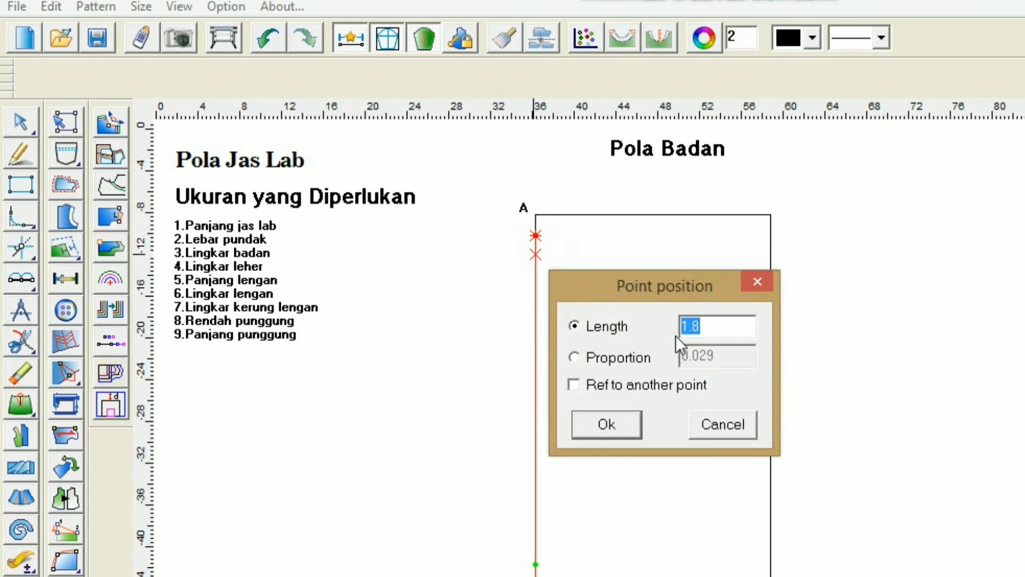
double_click(700, 325)
type("2")
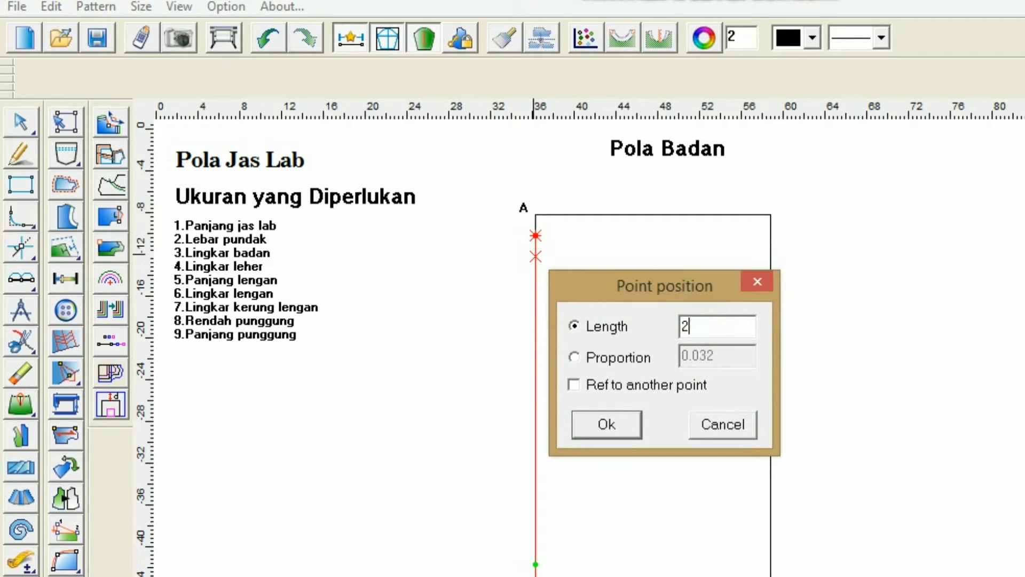
left_click(606, 424)
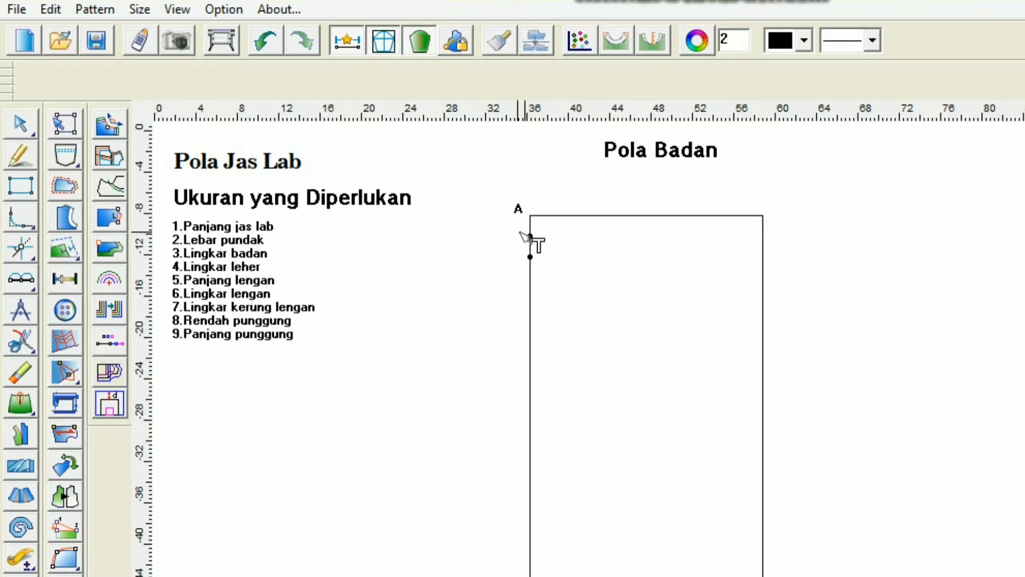
Label the first point below corner A as "C", placing the text just outside the left edge.
left_click(521, 235)
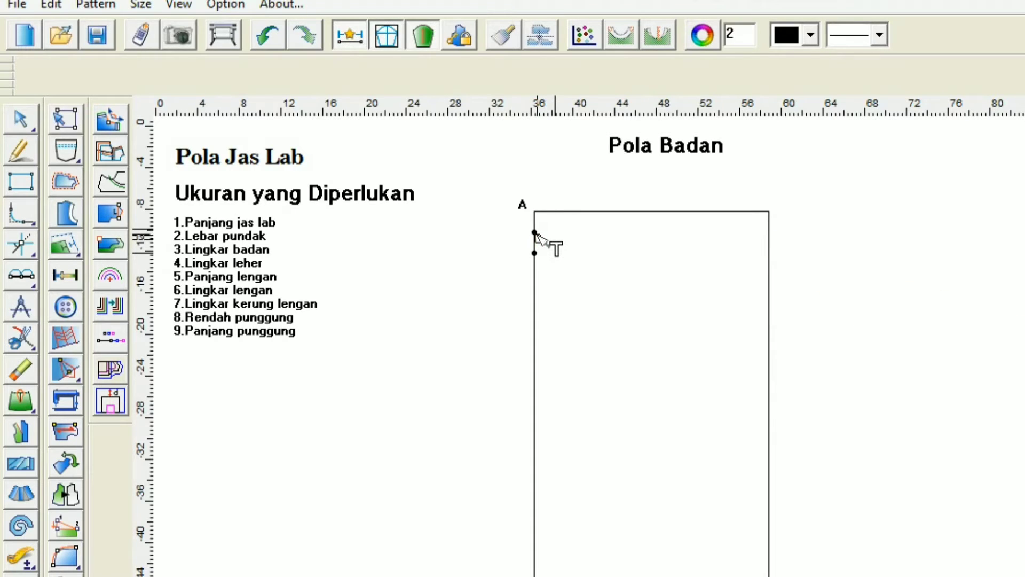
left_click(535, 235)
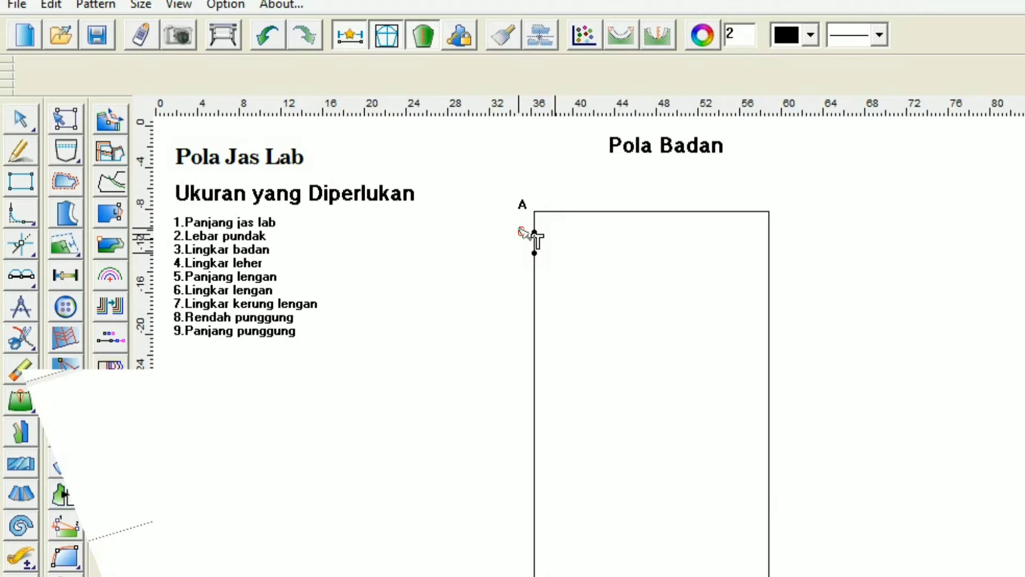
left_click(533, 238)
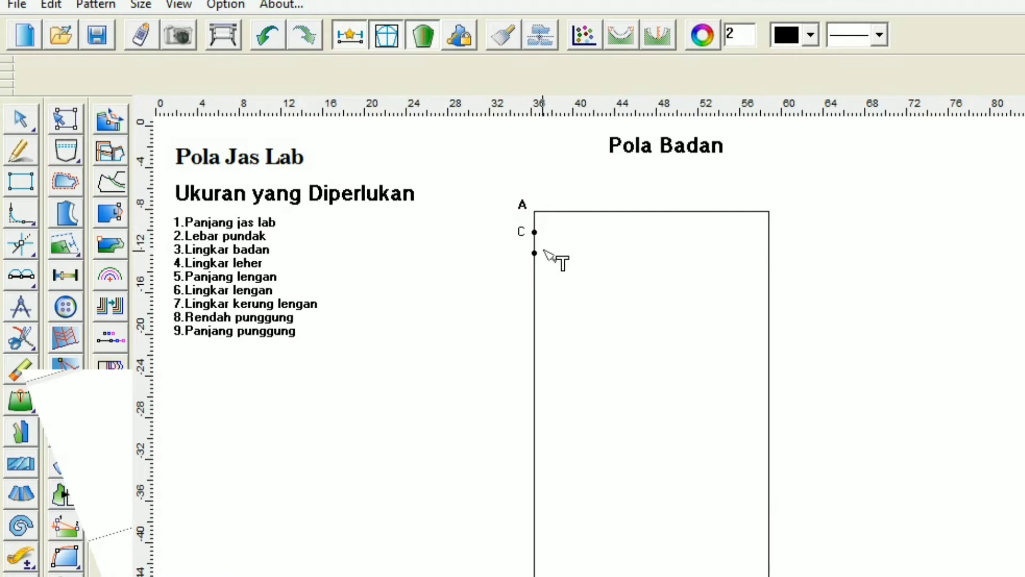
Add a bold text label "D" and place it beside the point below C.
left_click(503, 242)
type("D")
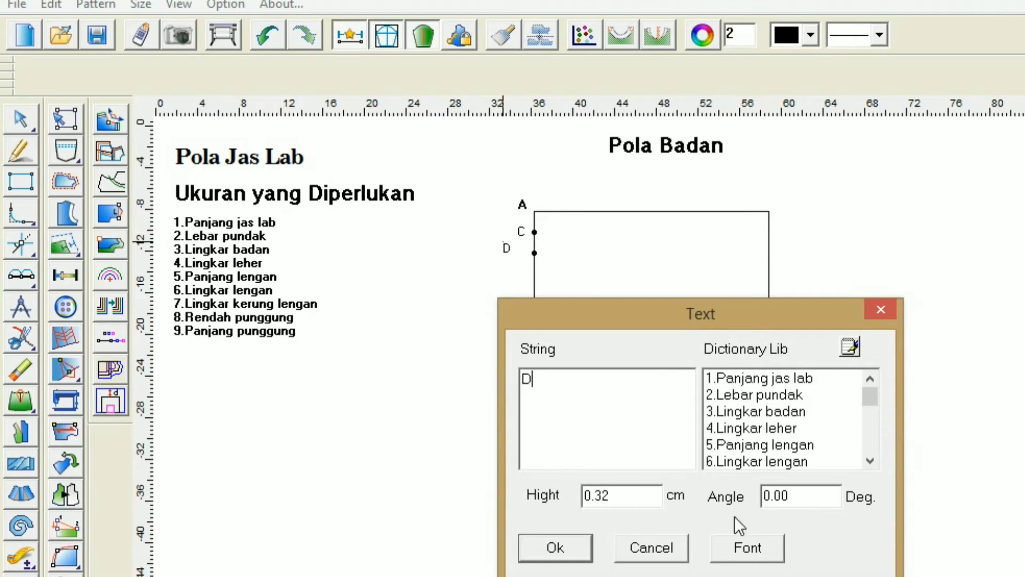
left_click(756, 545)
left_click(672, 380)
left_click(873, 325)
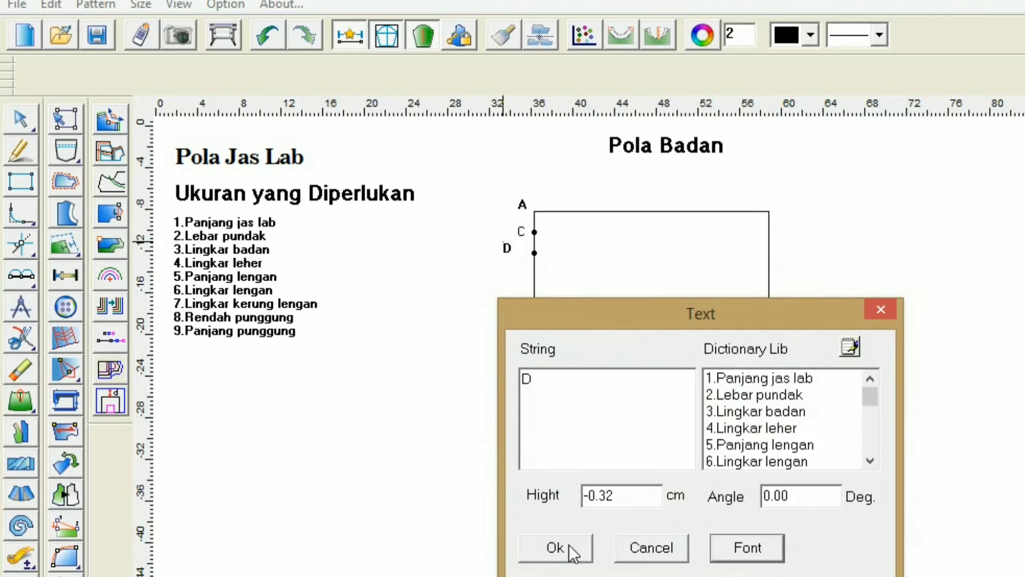
left_click(564, 547)
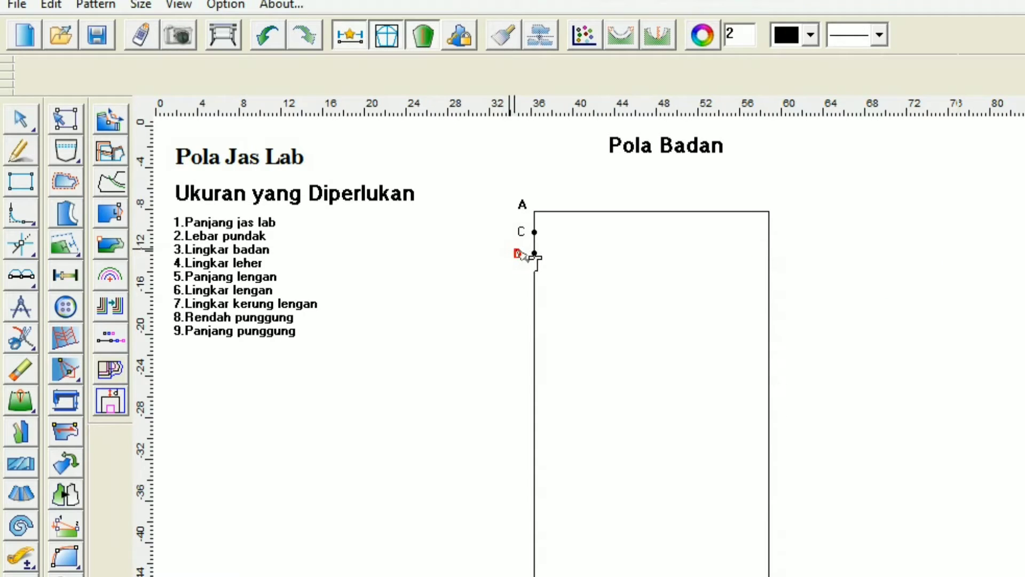
left_click(525, 254)
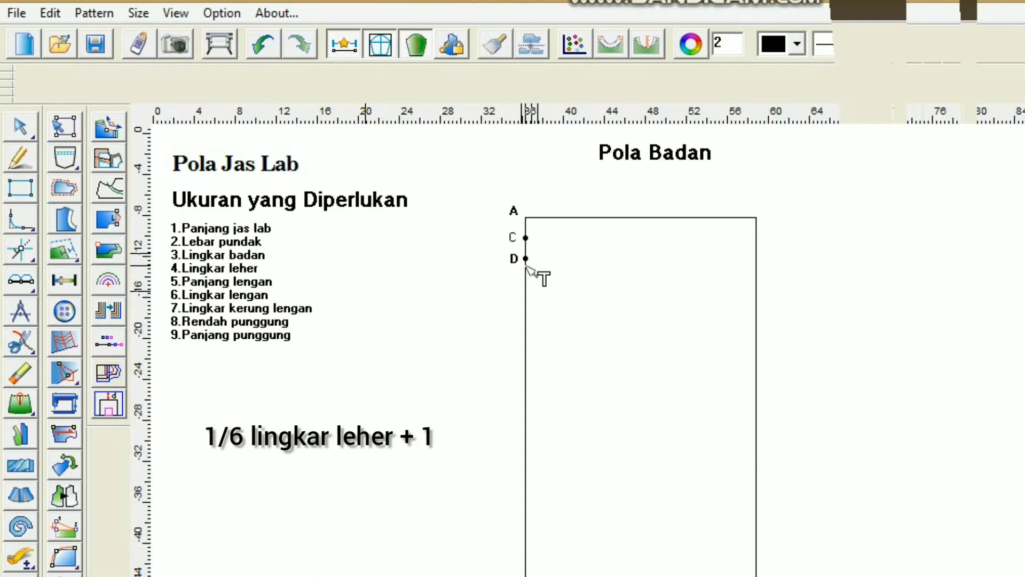
Add a point on the rectangle's left edge, 3 cm below point D.
left_click(20, 160)
left_click(526, 276)
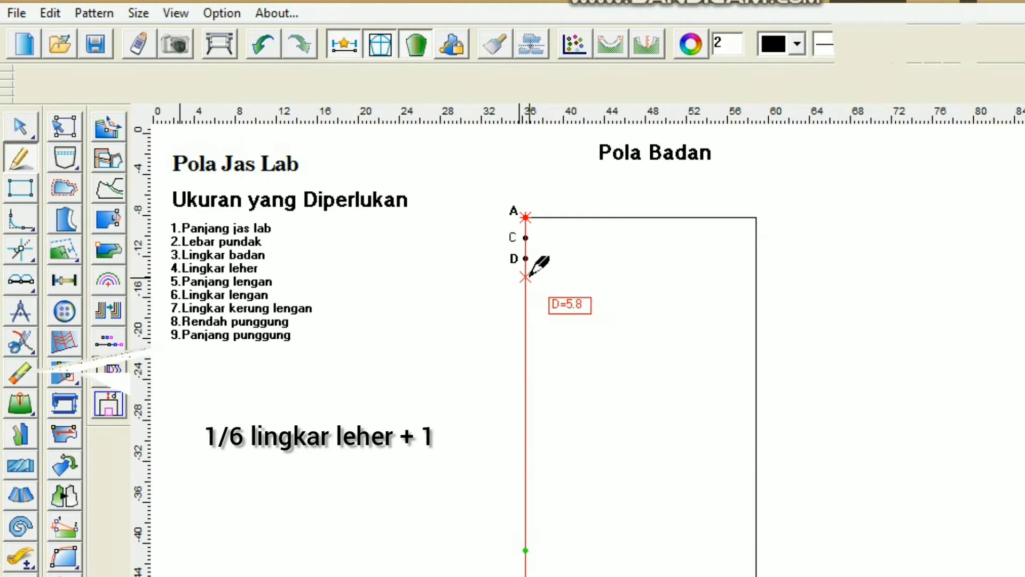
left_click(45, 280)
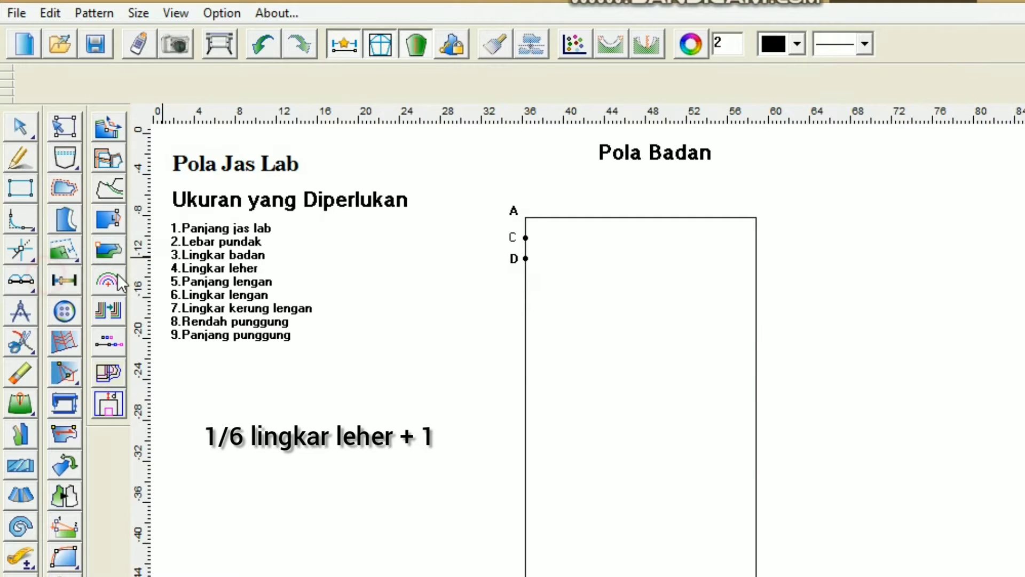
left_click(526, 288)
left_click_drag(704, 357, 610, 370)
type("3")
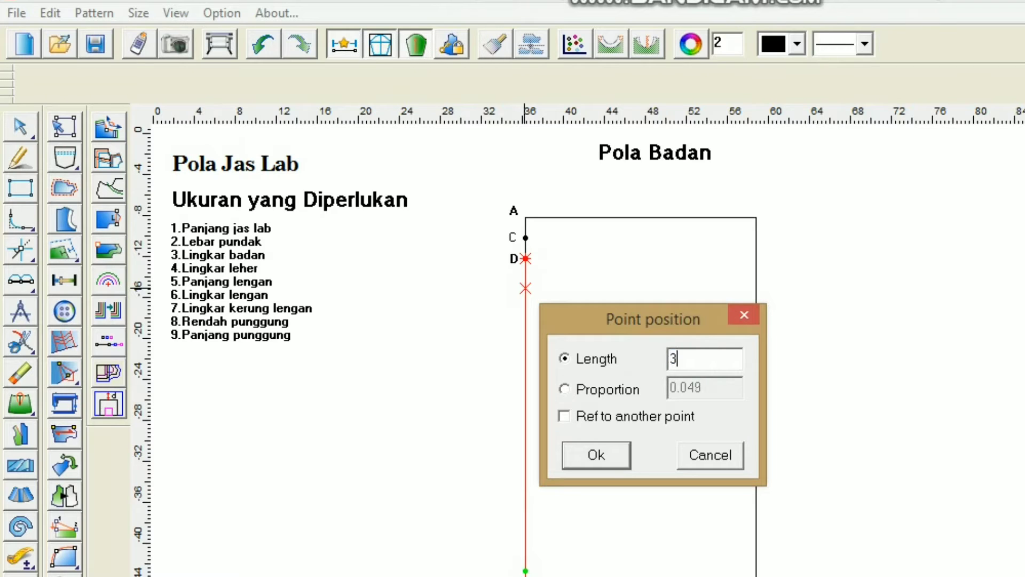
key("Return")
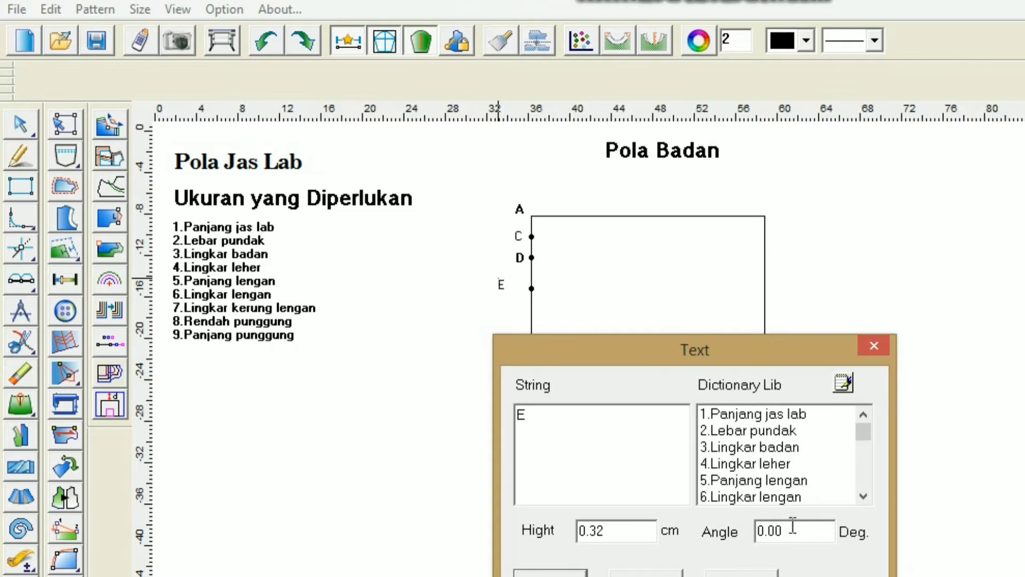
Make the text label "E" bold and move it beside the point below D.
left_click(741, 572)
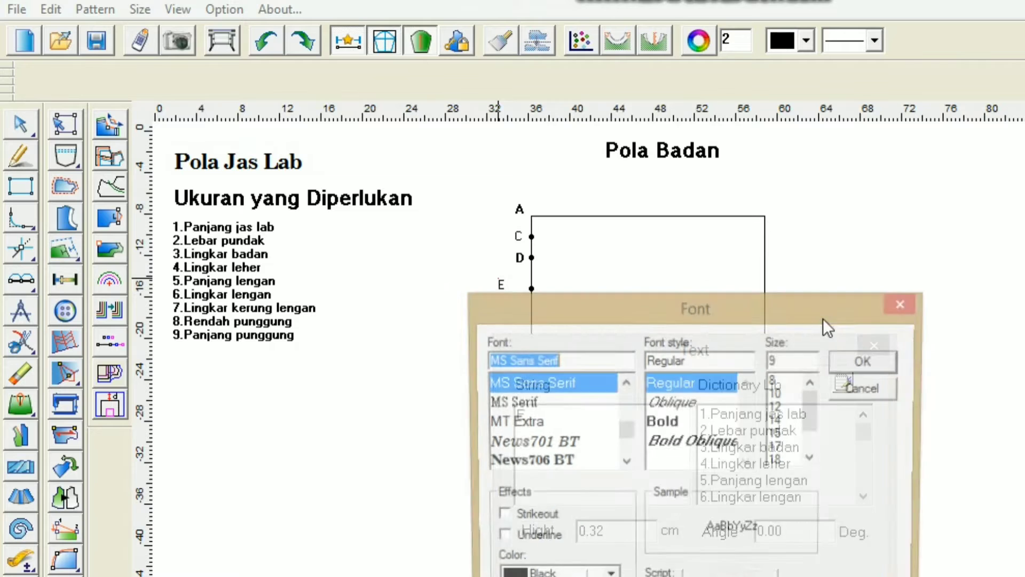
left_click(674, 415)
left_click(845, 361)
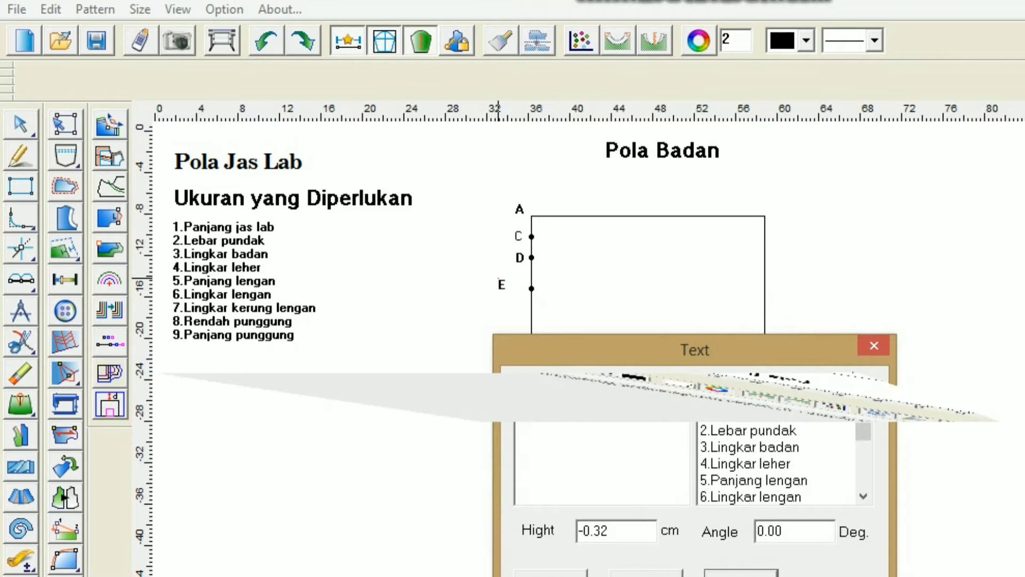
left_click(551, 574)
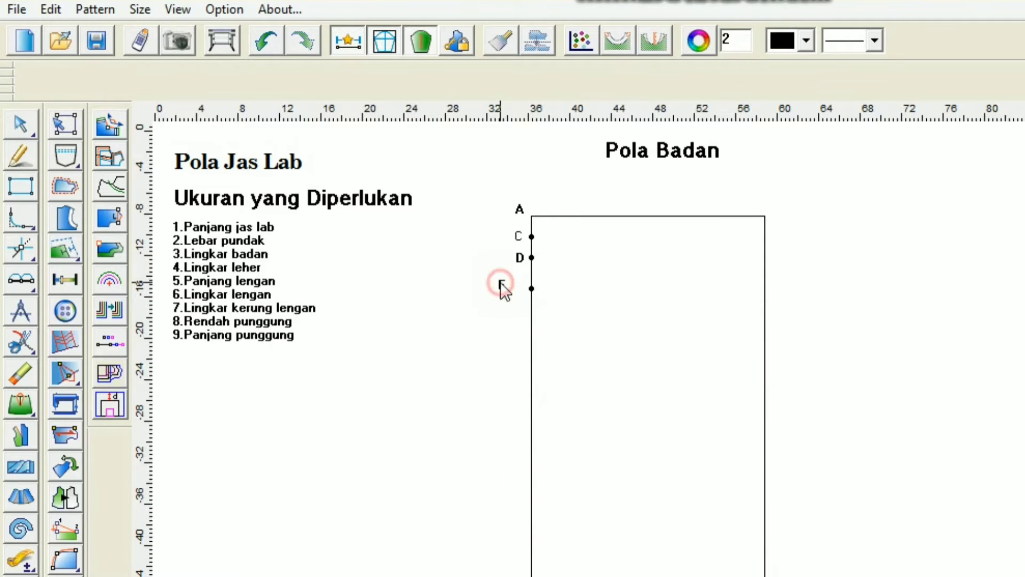
left_click(501, 284)
left_click(872, 354)
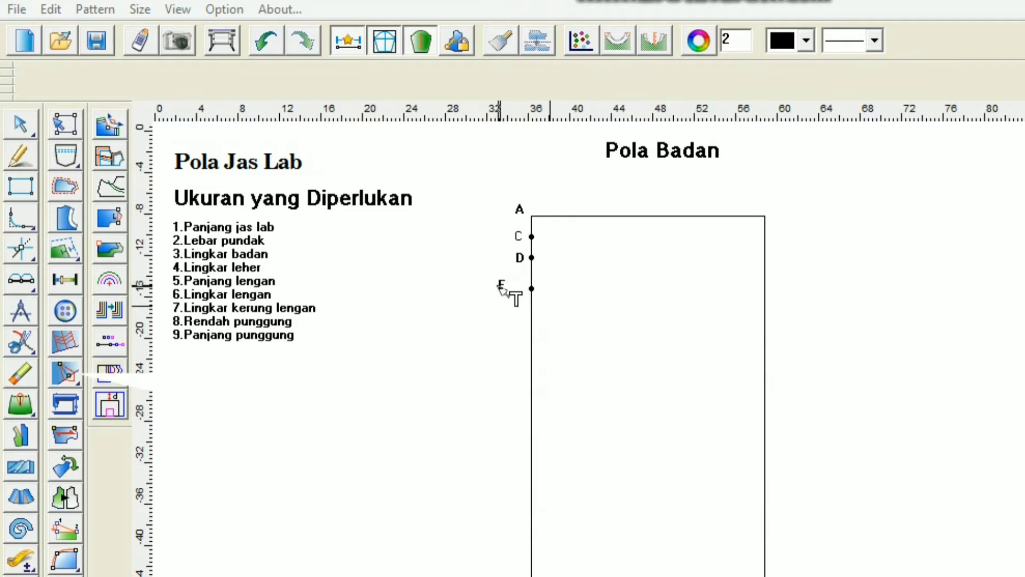
left_click(500, 282)
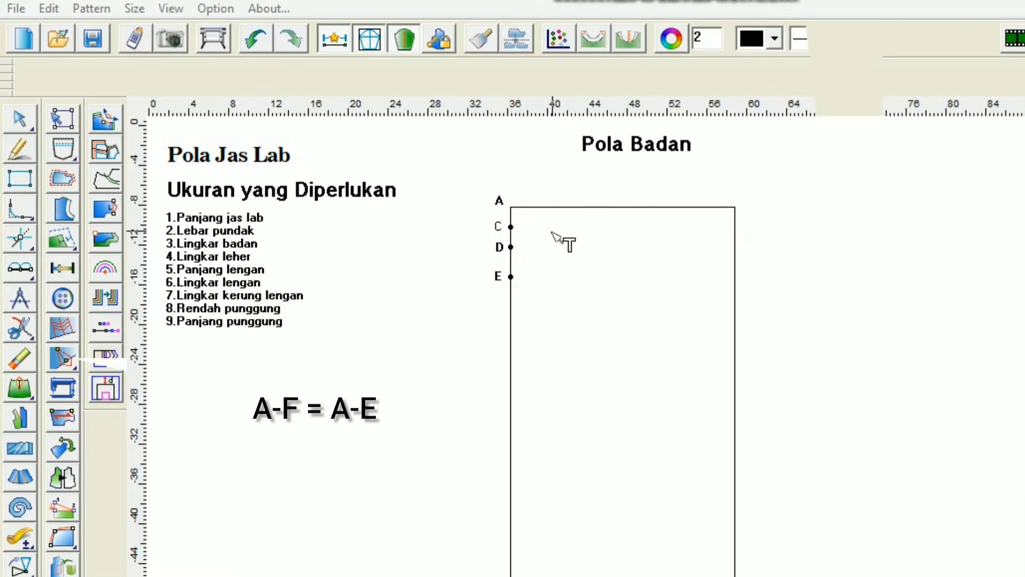
Add a point on the rectangle's top edge, 7 cm from corner A.
left_click(30, 155)
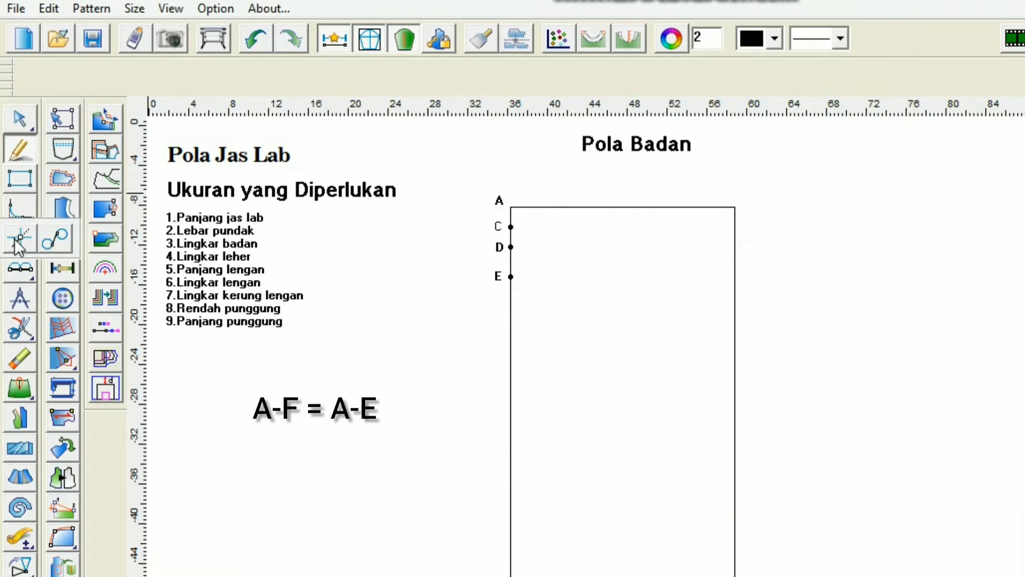
left_click(537, 206)
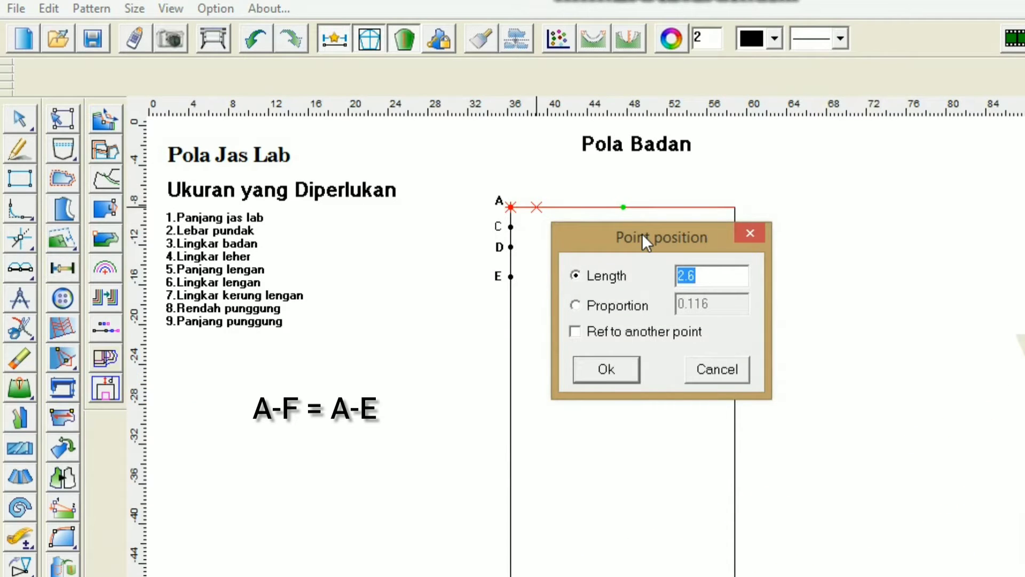
type("7")
left_click(618, 368)
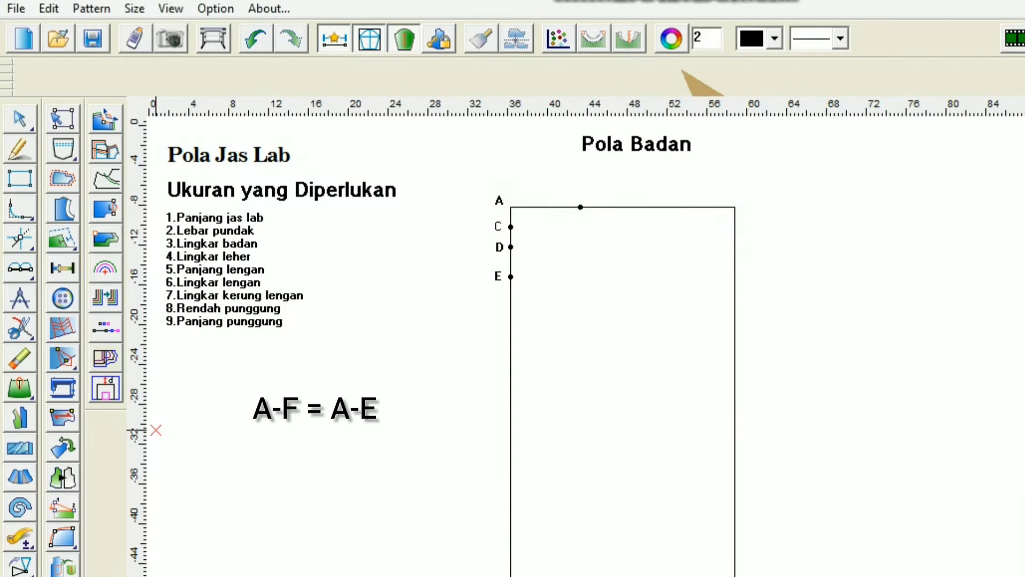
Add a bold text label "F" above the point on the rectangle's top edge.
left_click(560, 181)
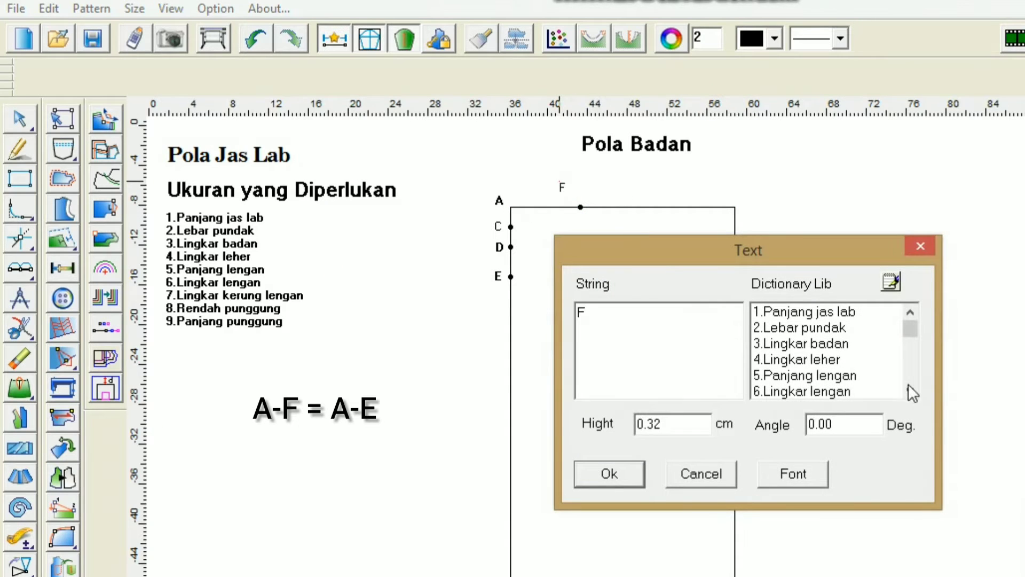
left_click(785, 474)
left_click(911, 258)
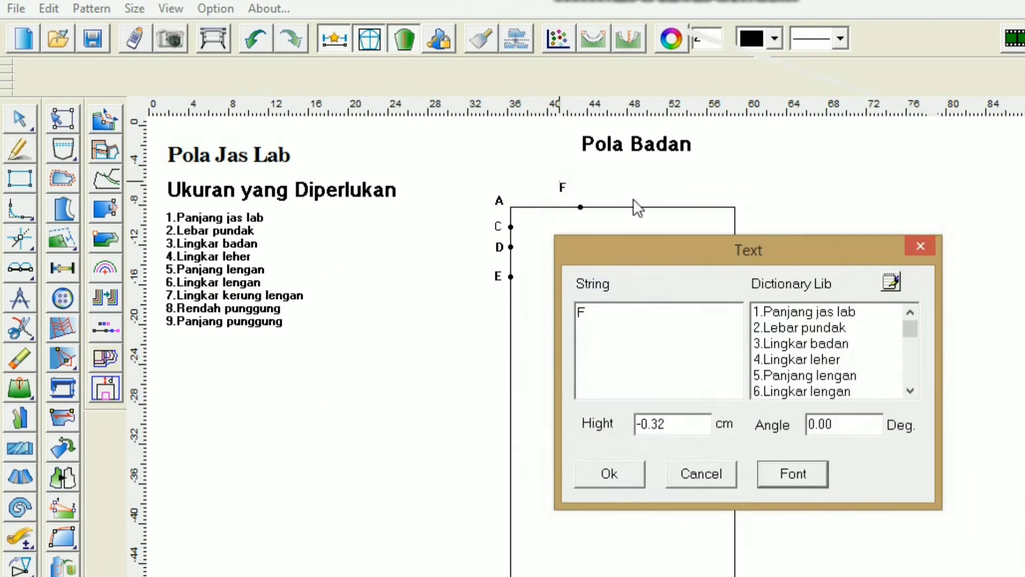
left_click(612, 475)
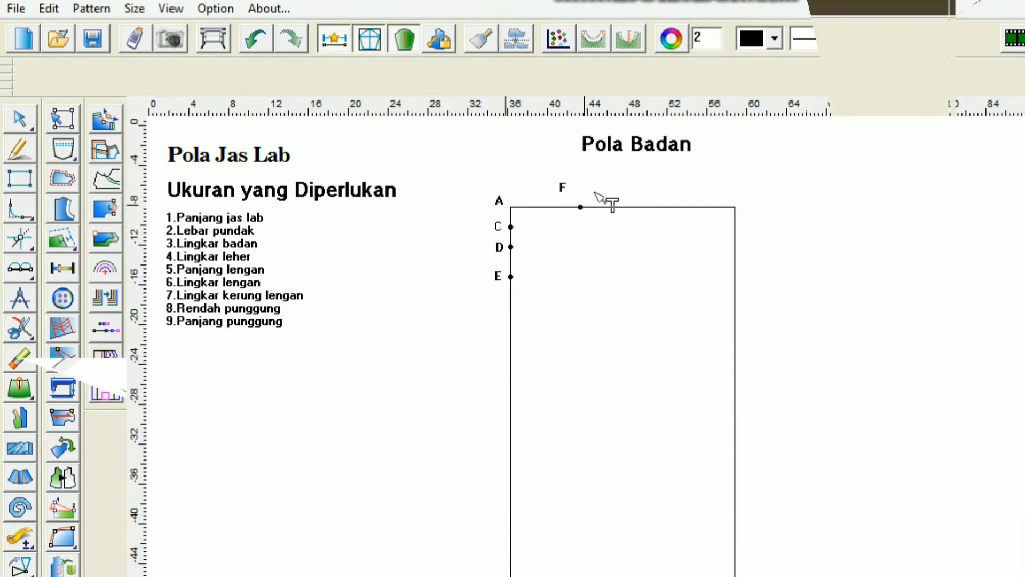
Draw a straight line connecting point F on the top edge to point E on the left edge.
left_click(31, 152)
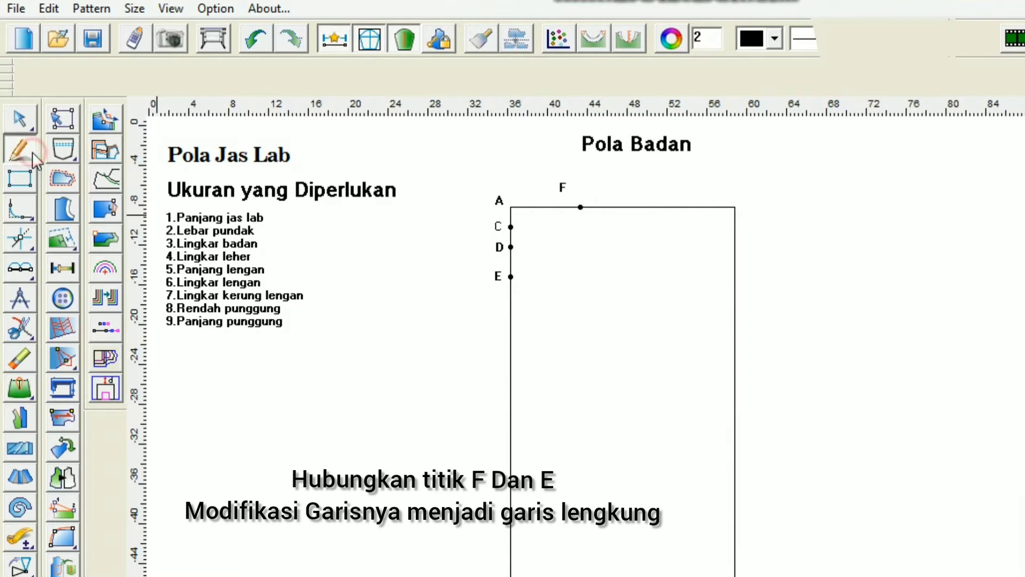
left_click(581, 207)
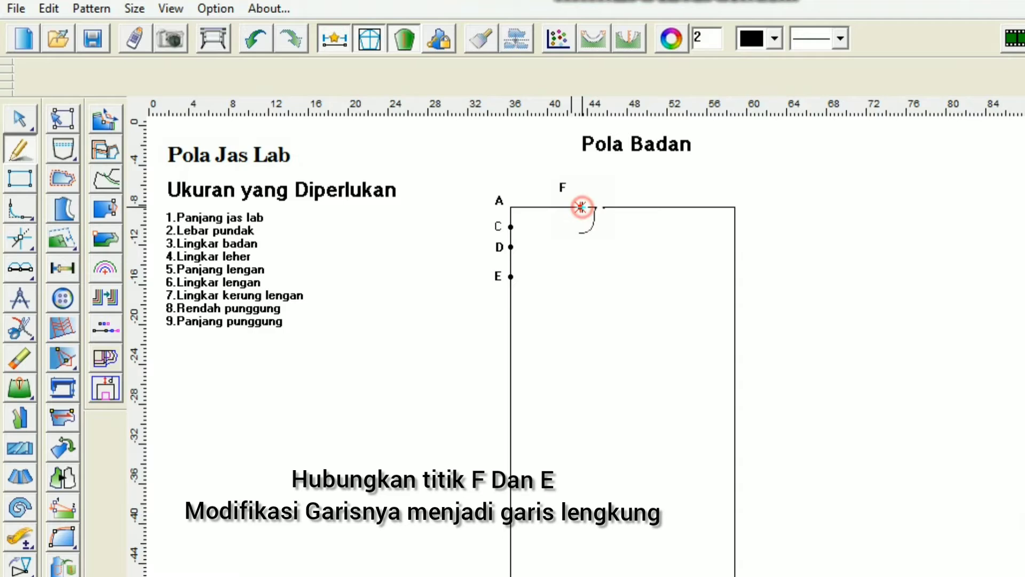
left_click(511, 277)
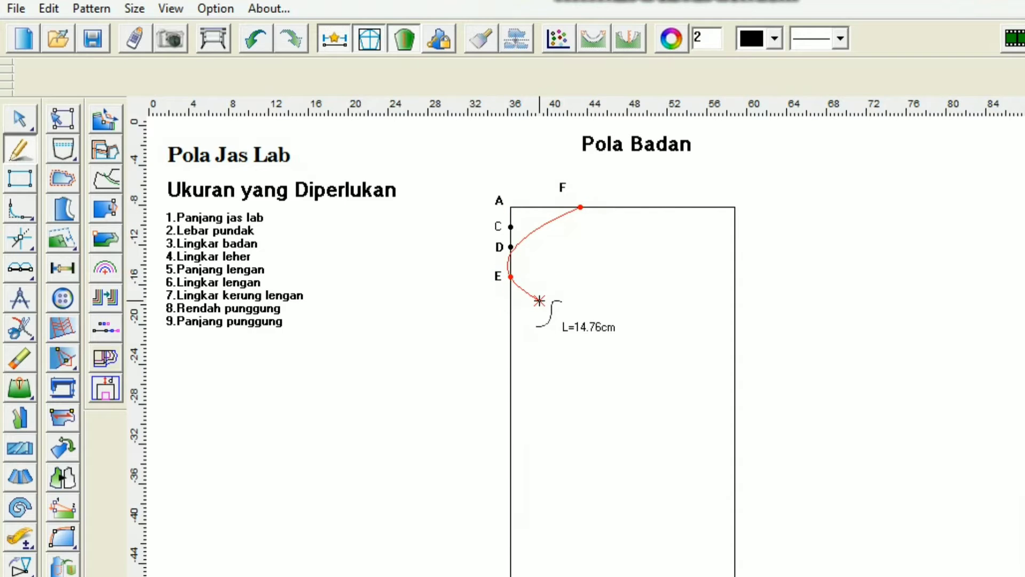
right_click(540, 300)
Bend the line between F and E outward, away from corner A, into a neckline curve about 10.8 cm long.
left_click(20, 118)
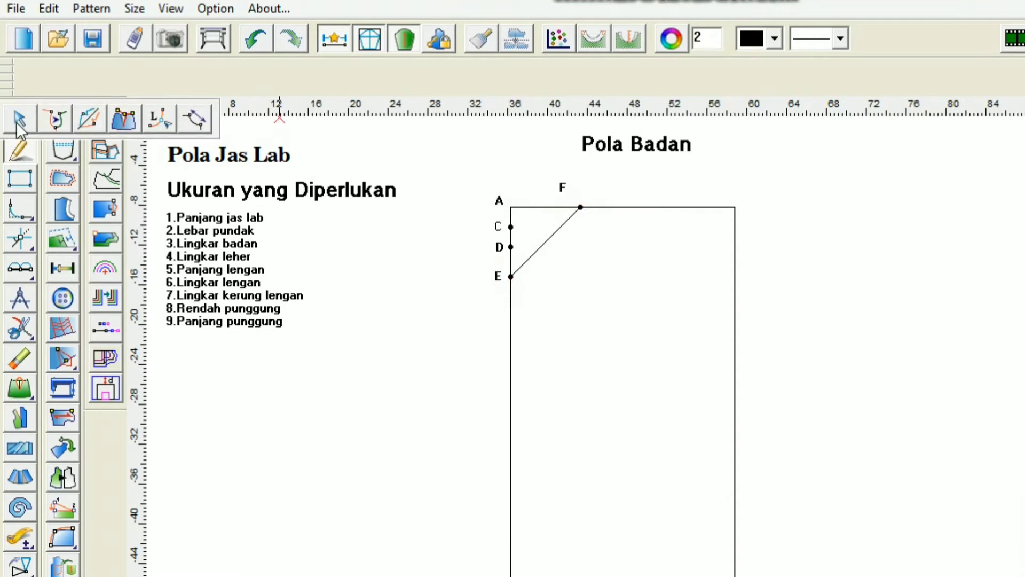
left_click(547, 236)
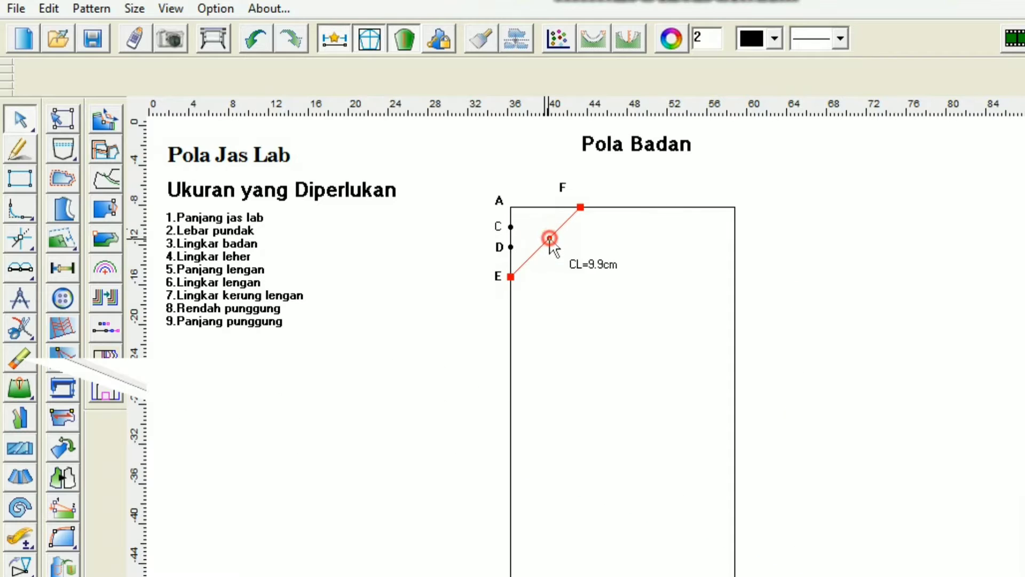
left_click_drag(549, 238, 554, 260)
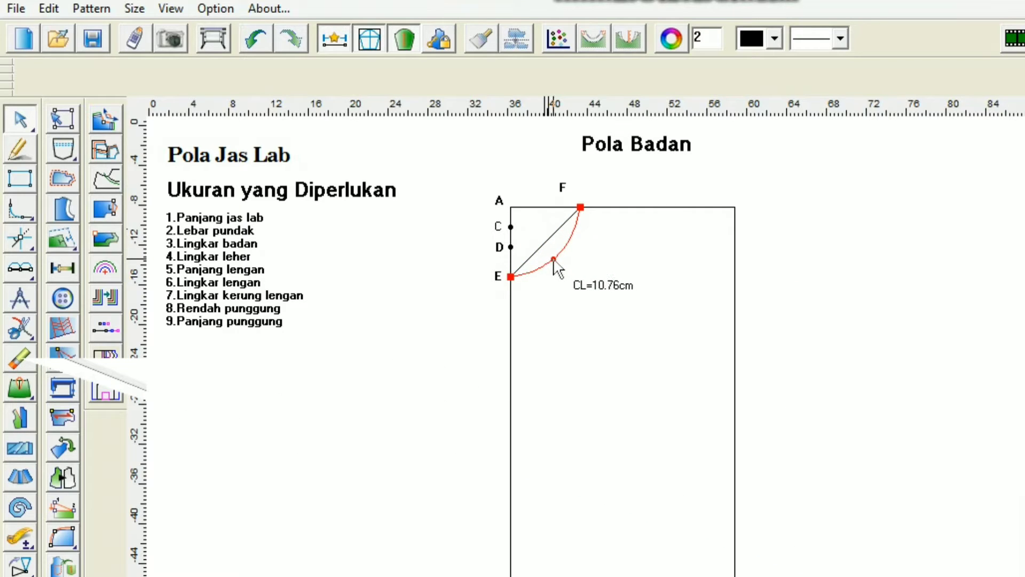
left_click(554, 259)
left_click(656, 182)
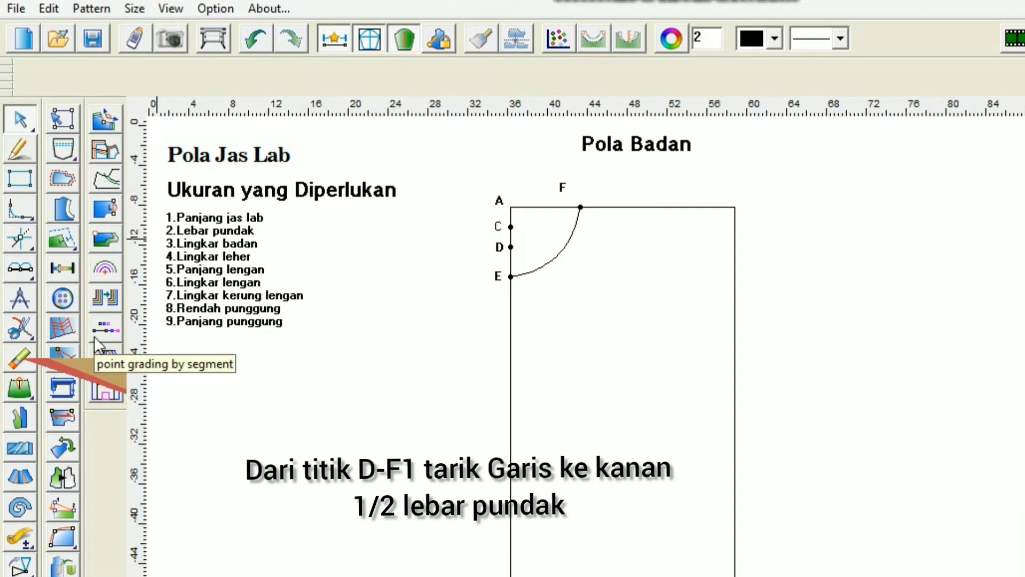
Draw a horizontal line 21 cm long from point D towards the rectangle's right edge.
left_click(16, 159)
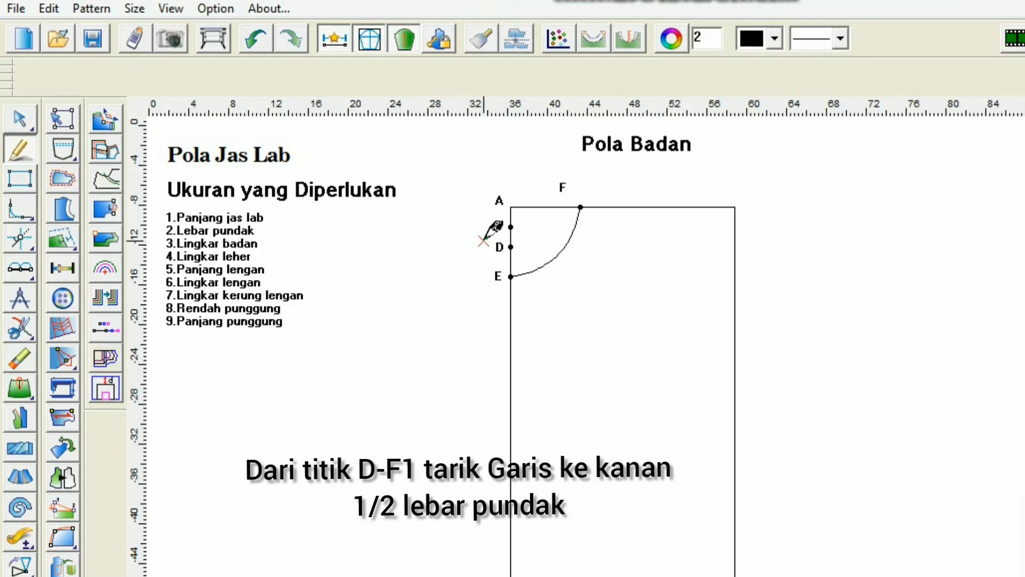
left_click(511, 246)
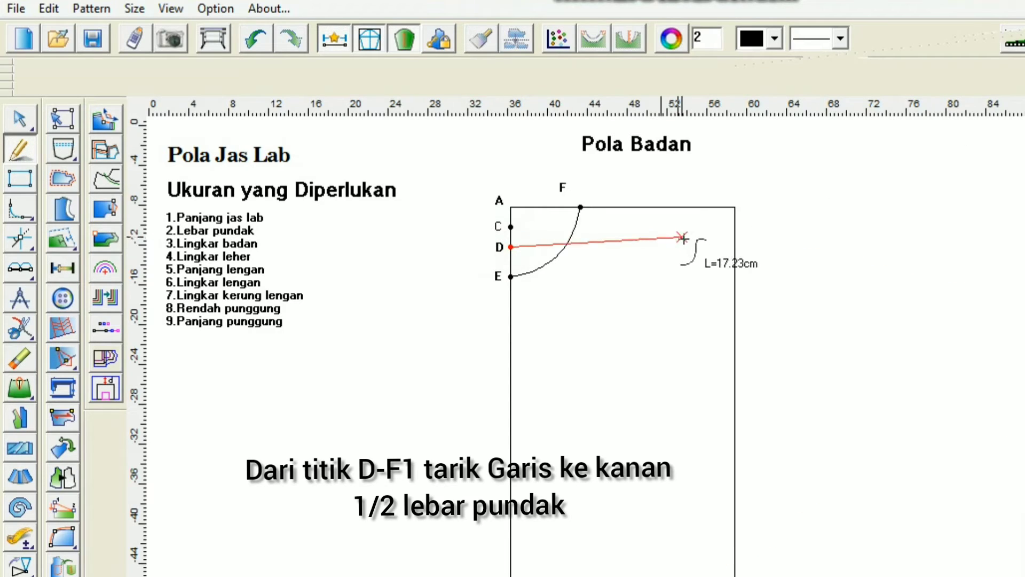
left_click(687, 246)
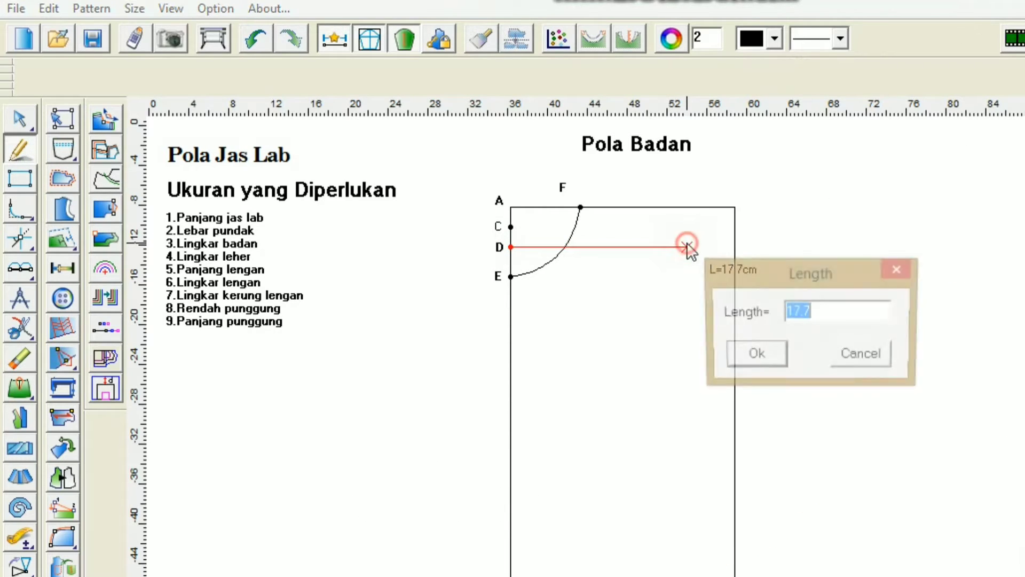
type("21")
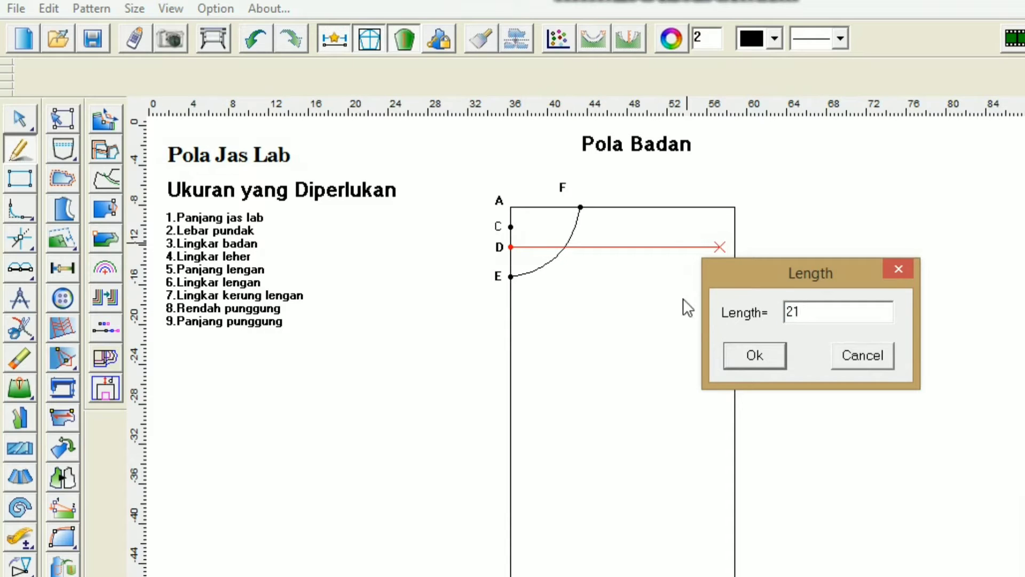
left_click(758, 354)
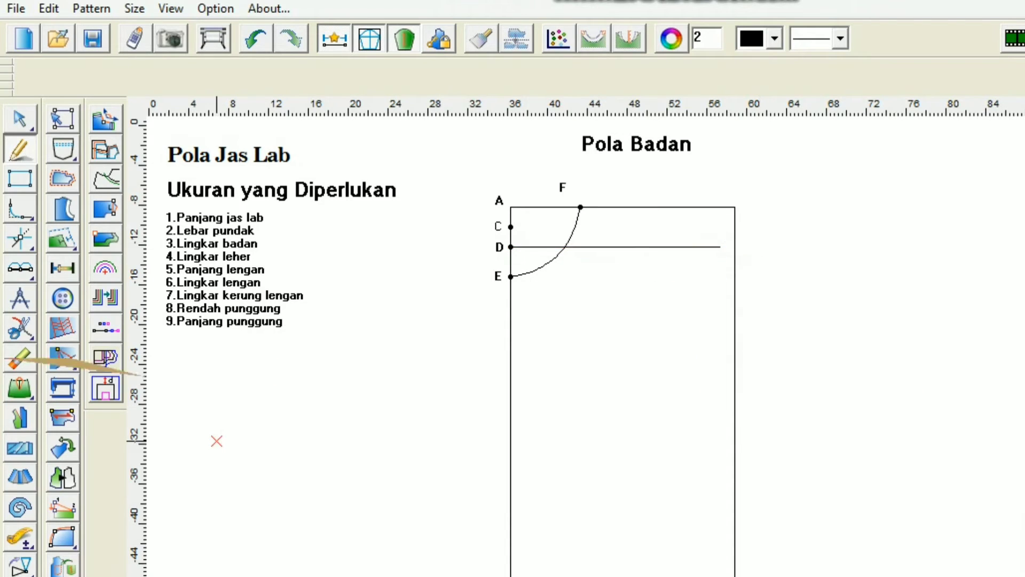
Add a bold text label "F1" and place it just above the right end of the horizontal line from D.
left_click(704, 219)
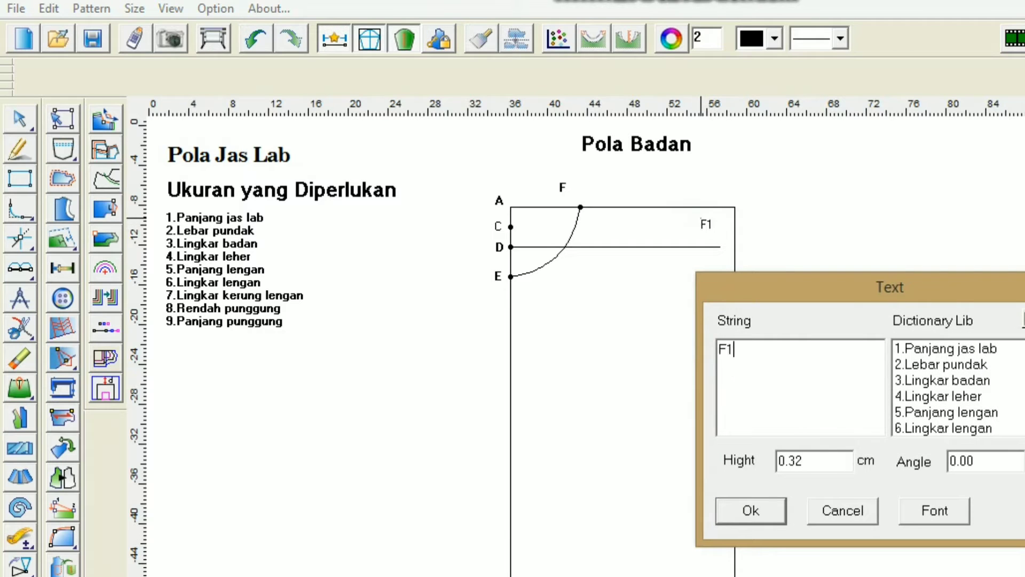
left_click(949, 512)
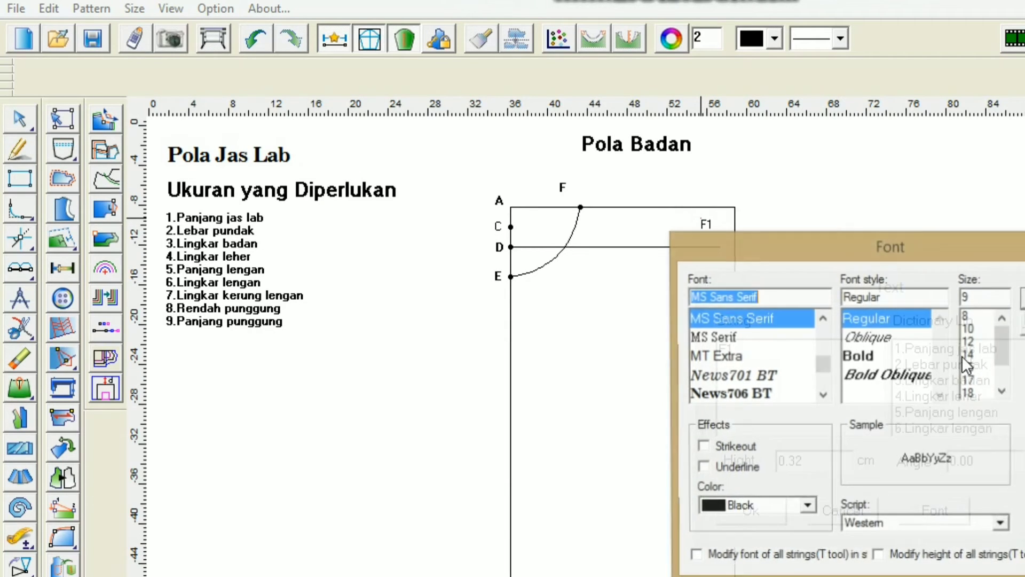
left_click(868, 357)
left_click(1024, 299)
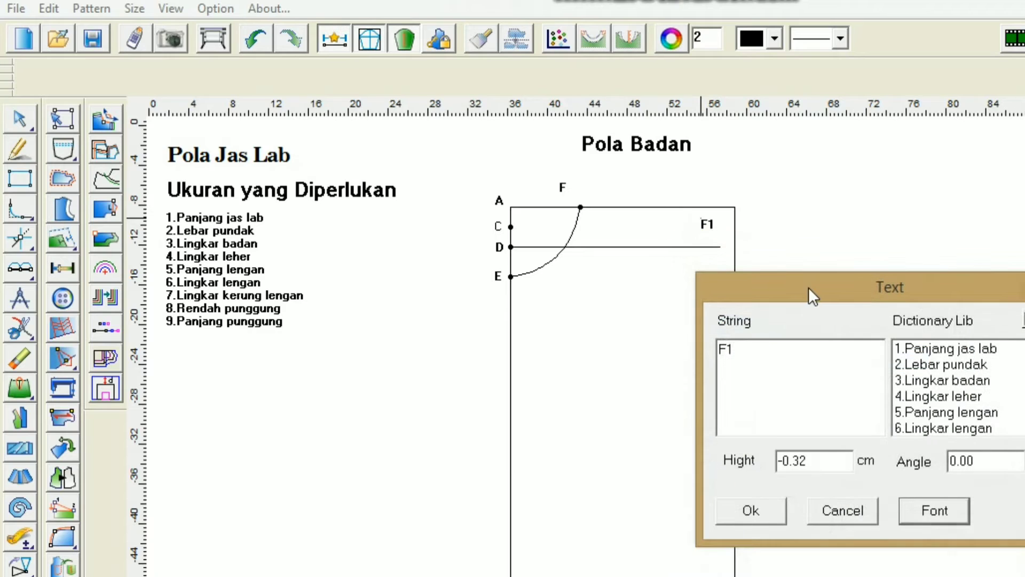
left_click(755, 498)
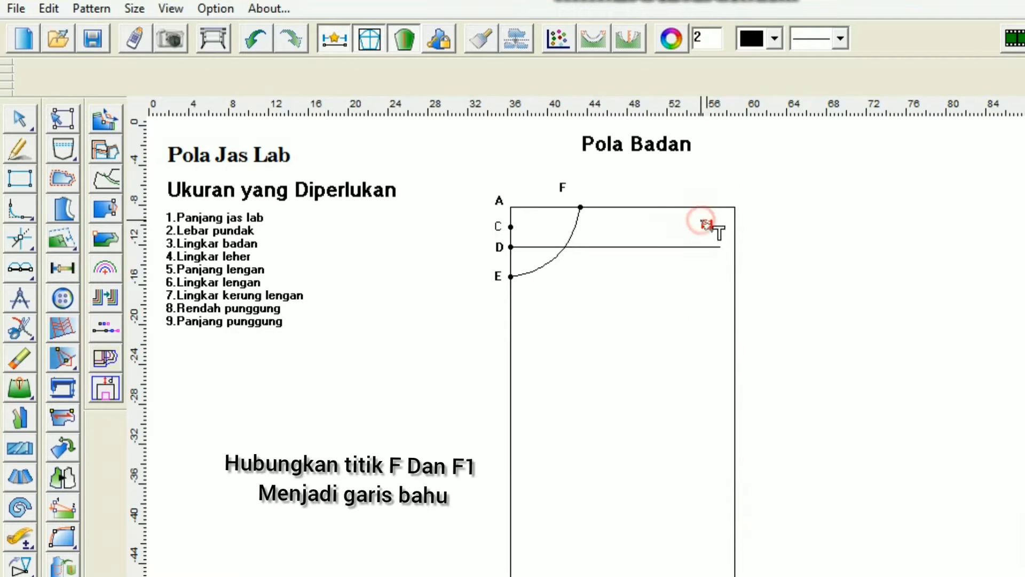
left_click_drag(706, 223, 732, 241)
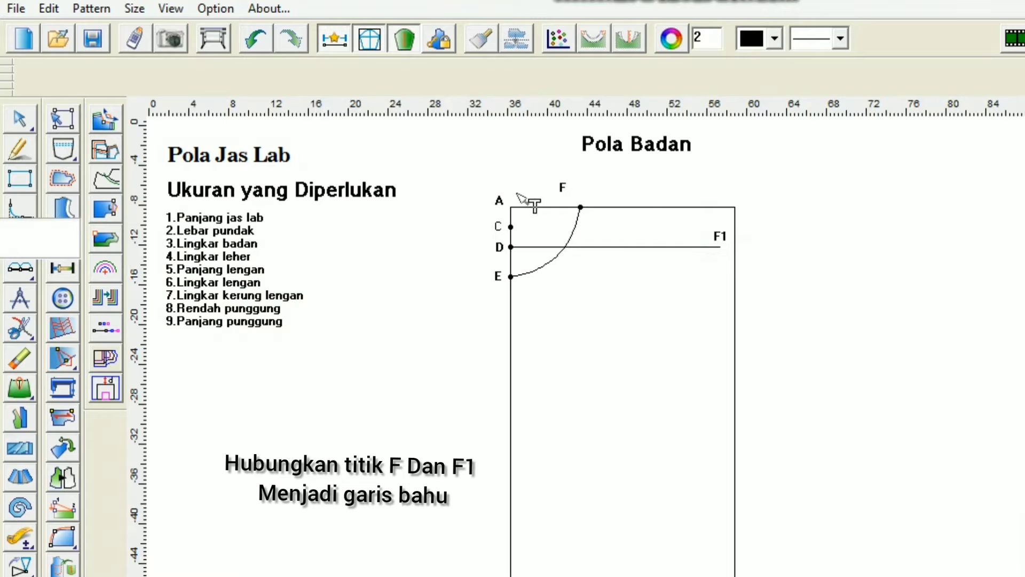
Draw the shoulder line from point F to point F1 at the end of the horizontal line.
left_click(19, 150)
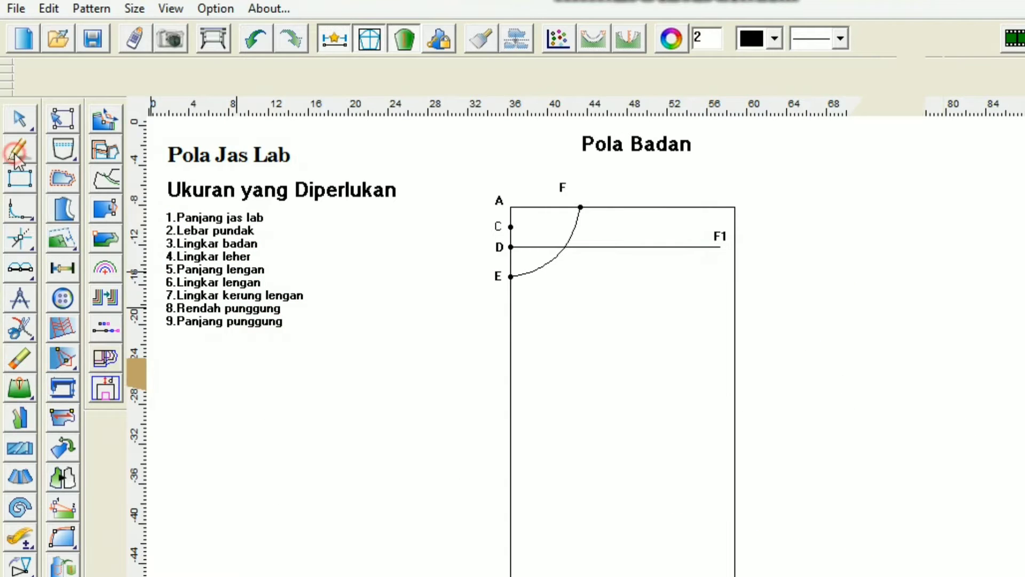
left_click(581, 207)
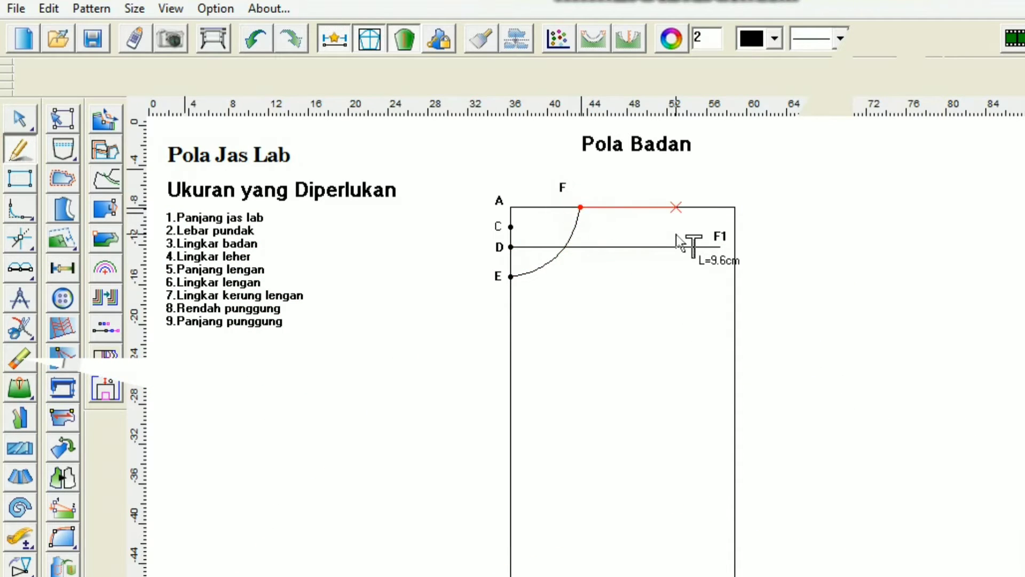
left_click(721, 247)
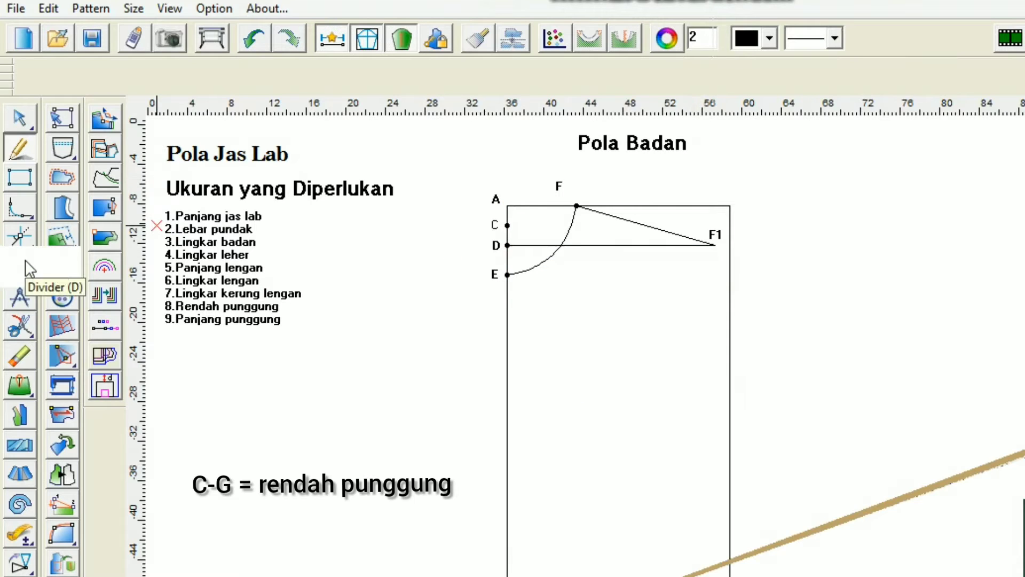
Add a point on the rectangle's left edge, 13 cm below point E.
left_click(20, 237)
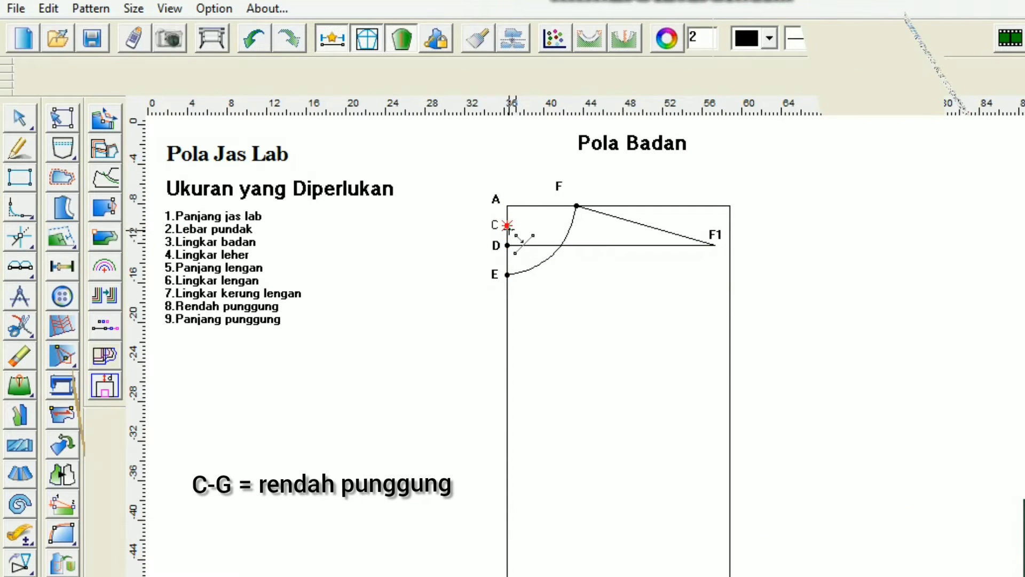
left_click(508, 275)
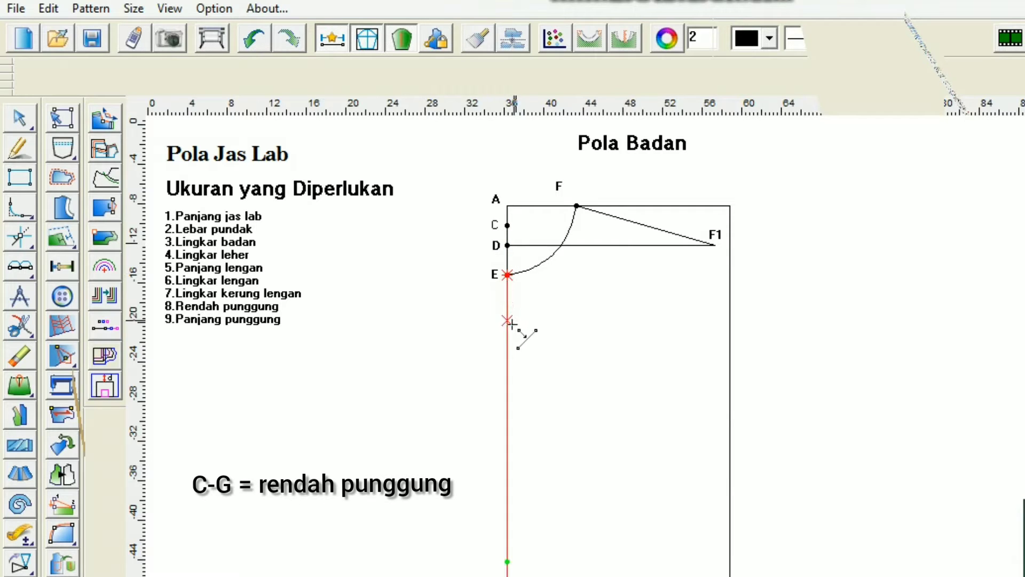
left_click(508, 338)
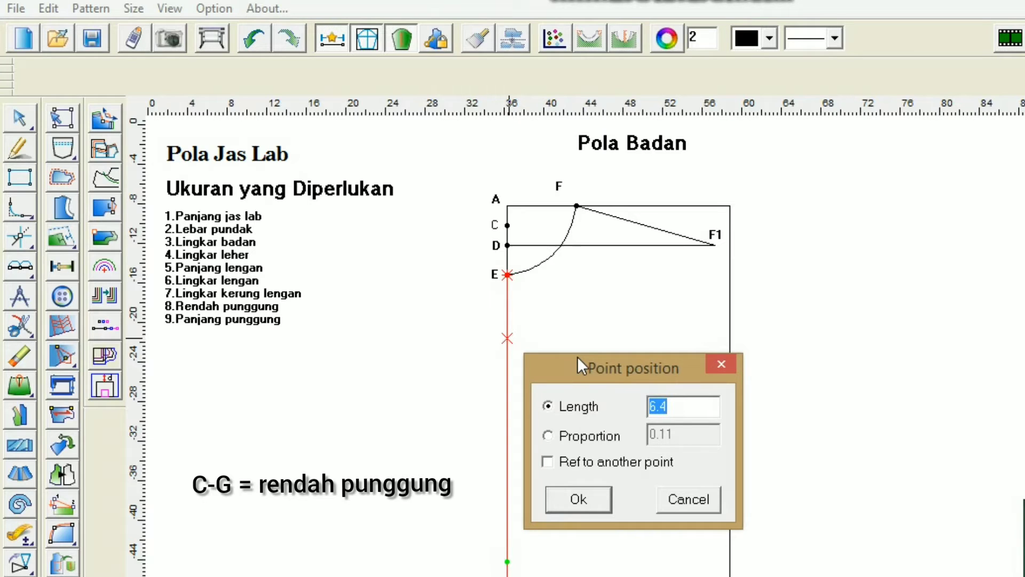
type("13")
key("Return")
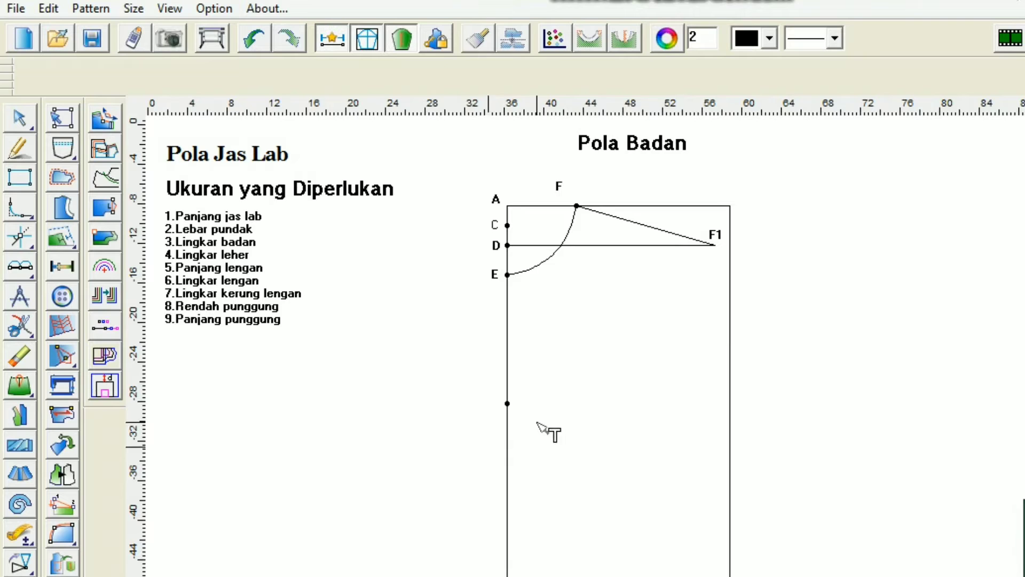
Add a bold text label "G" and place it just outside the left edge, beside the point below E.
left_click(470, 389)
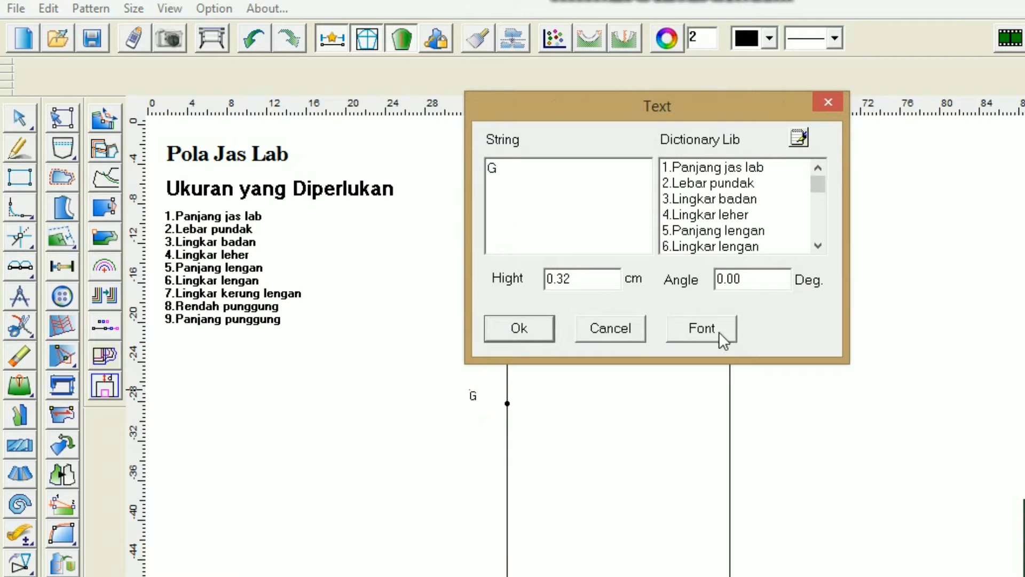
left_click(701, 328)
left_click(624, 174)
left_click(817, 117)
left_click(534, 329)
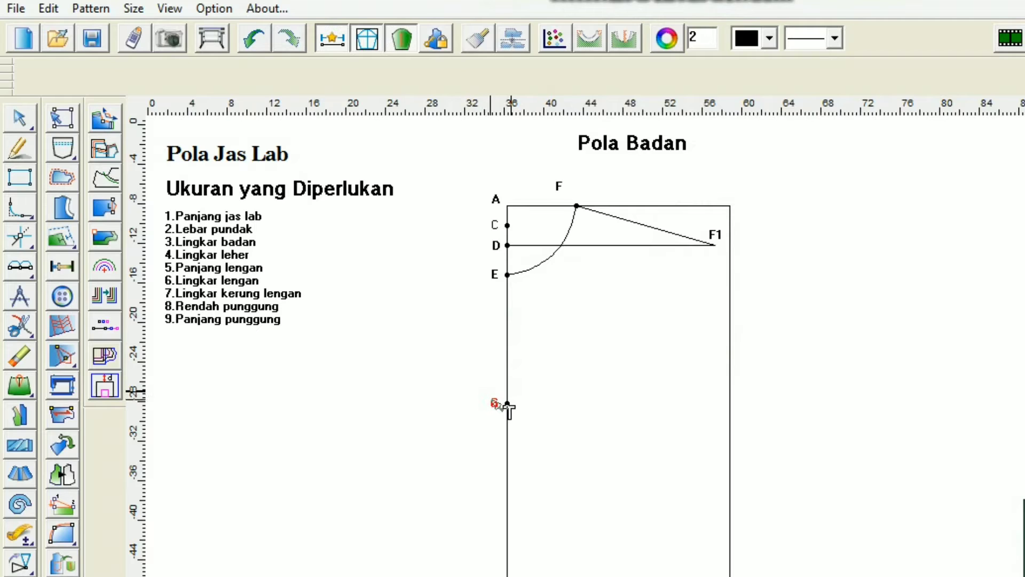
left_click(494, 403)
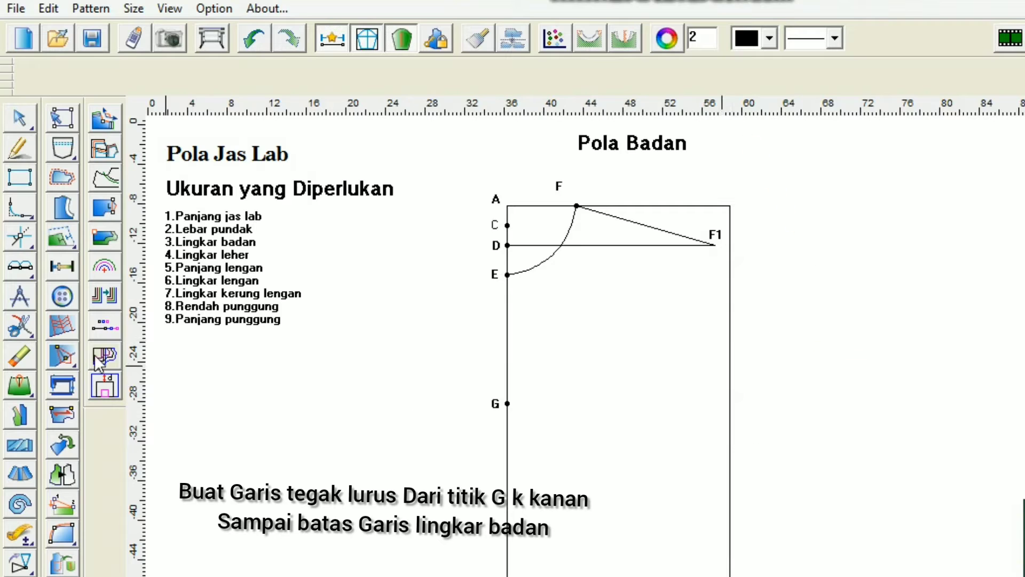
Draw a horizontal line from point G across to the rectangle's right edge.
left_click(20, 148)
left_click(507, 404)
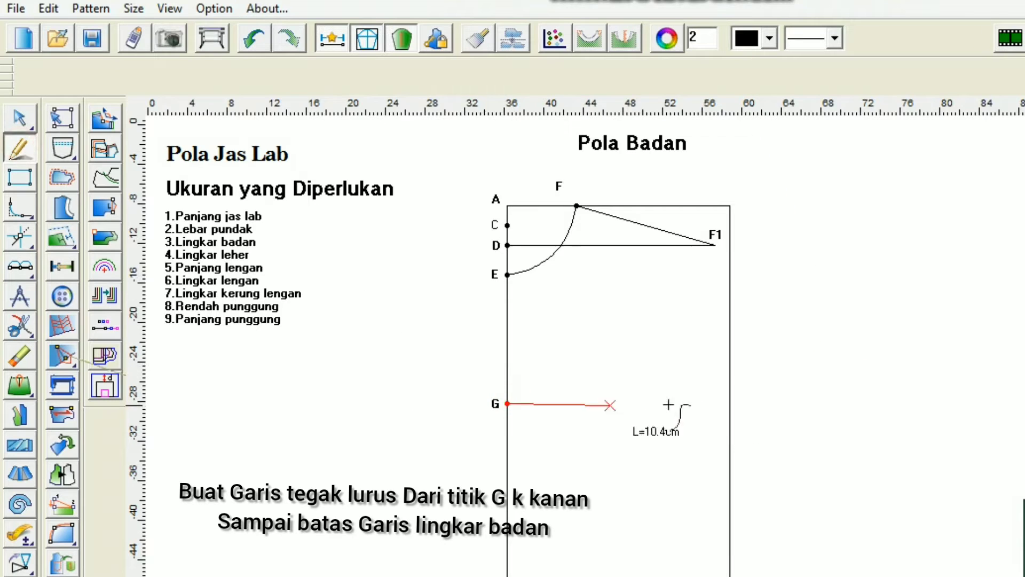
left_click(730, 403)
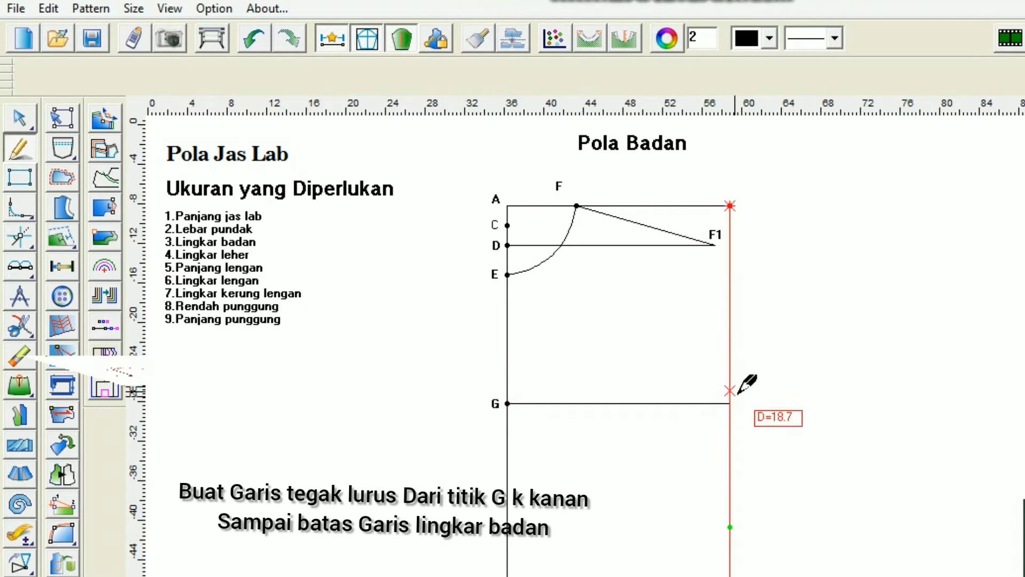
Add a bold text label "G1" just outside the rectangle's right edge, at the end of the horizontal line from G.
left_click(20, 575)
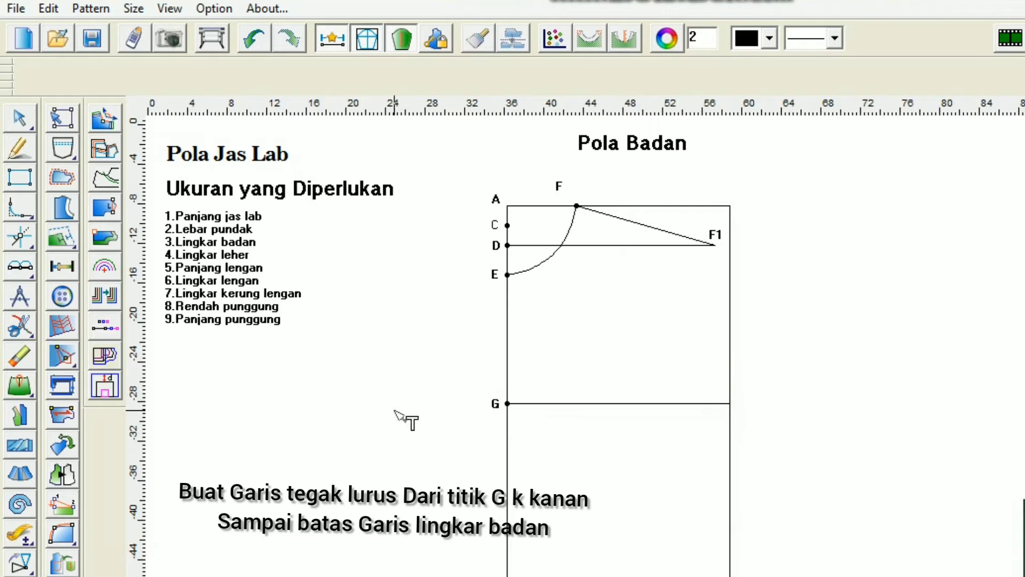
left_click(753, 398)
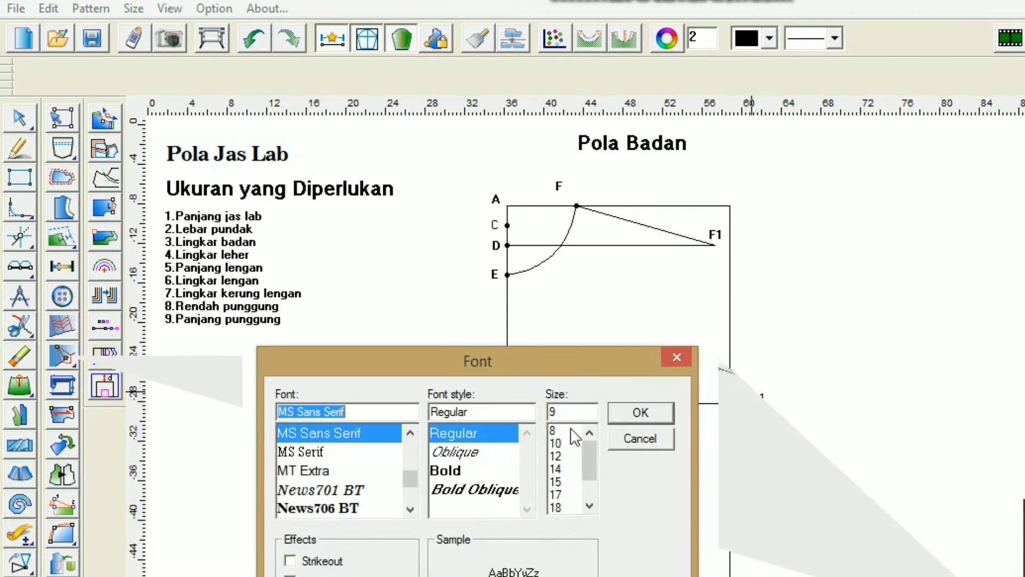
left_click(446, 469)
left_click(635, 414)
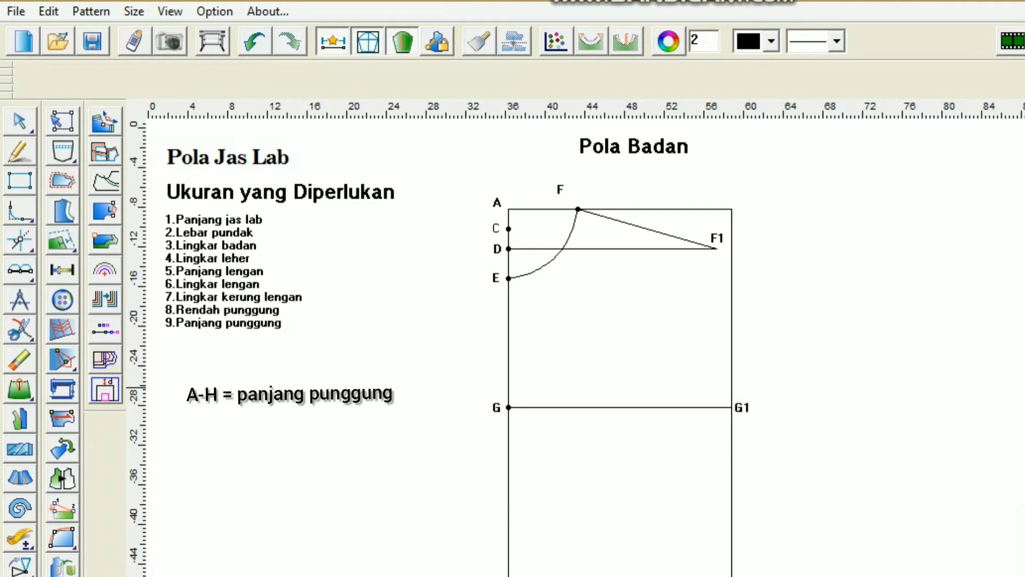
Add a point on the rectangle's left edge, 20 cm below point G.
scroll(586, 347, "down", 10)
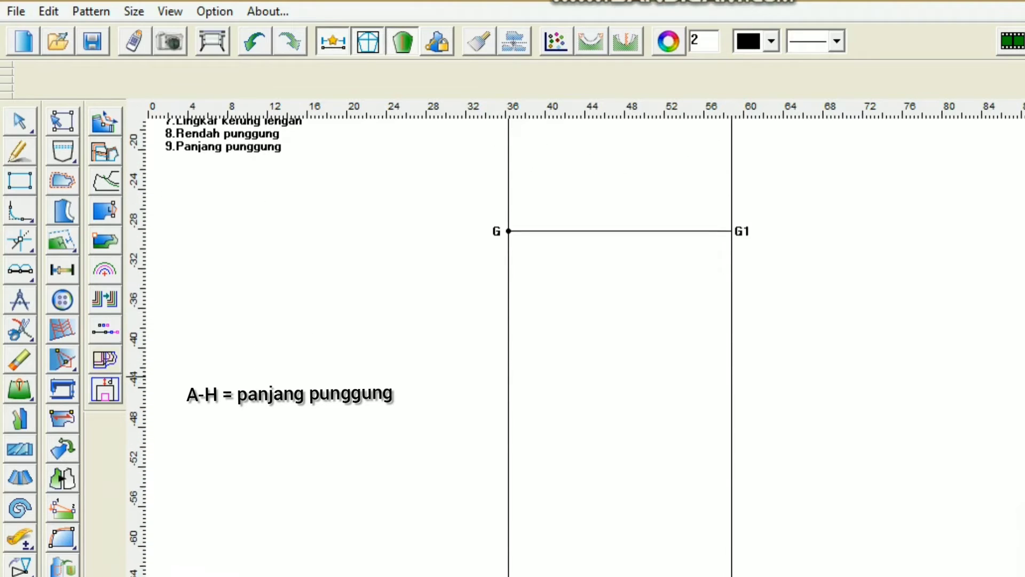
scroll(585, 347, "up", 8)
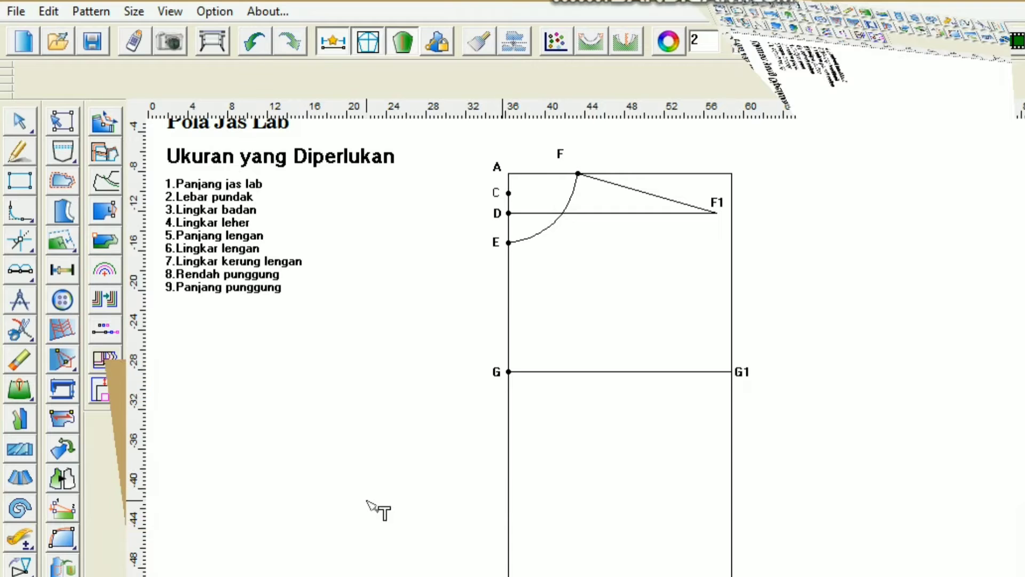
left_click(21, 270)
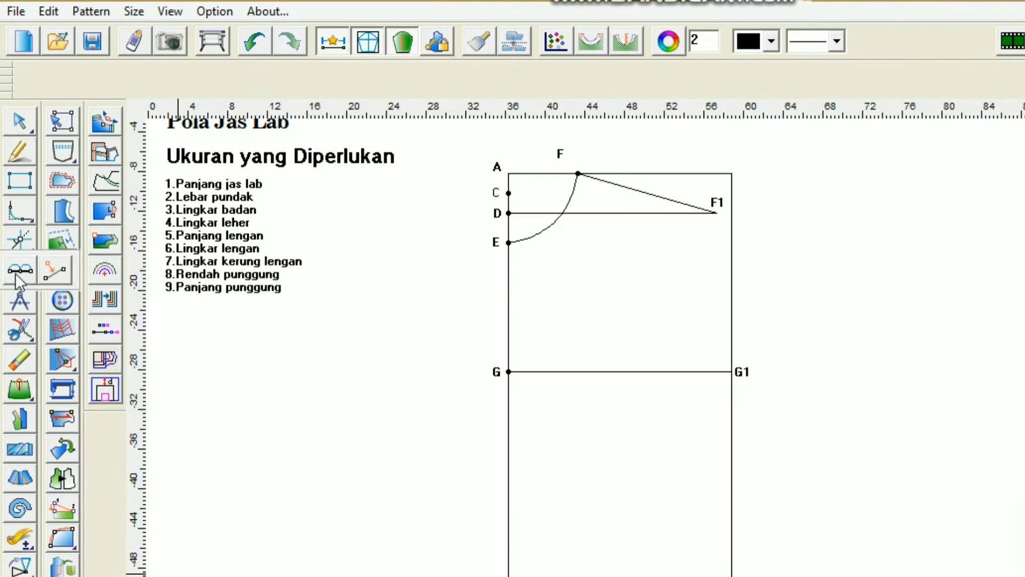
left_click(38, 273)
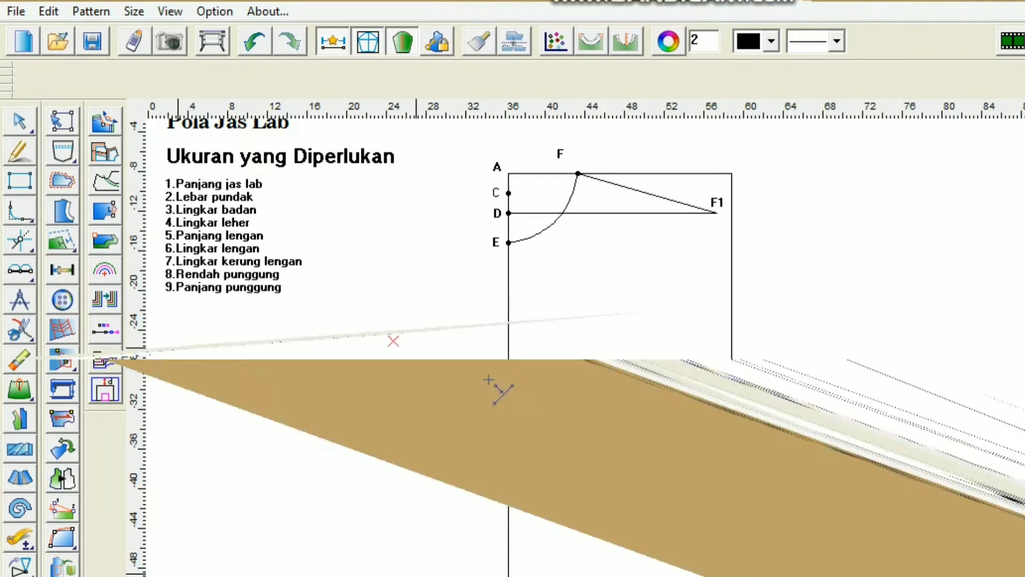
left_click(508, 371)
left_click(505, 401)
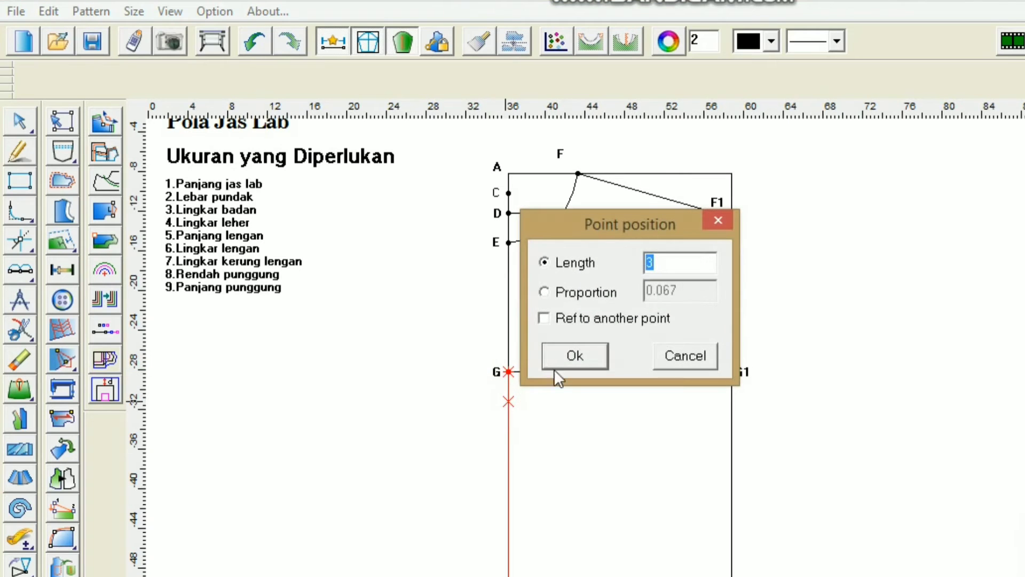
type("20")
left_click(584, 359)
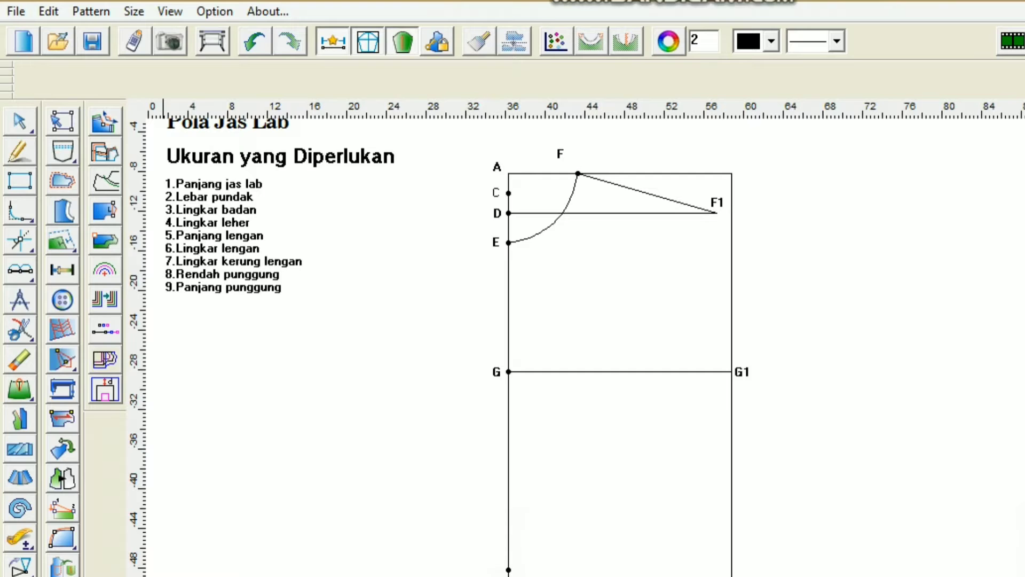
Add a bold text label "H" and place it just outside the left edge, beside the point below G.
left_click(477, 565)
type("H")
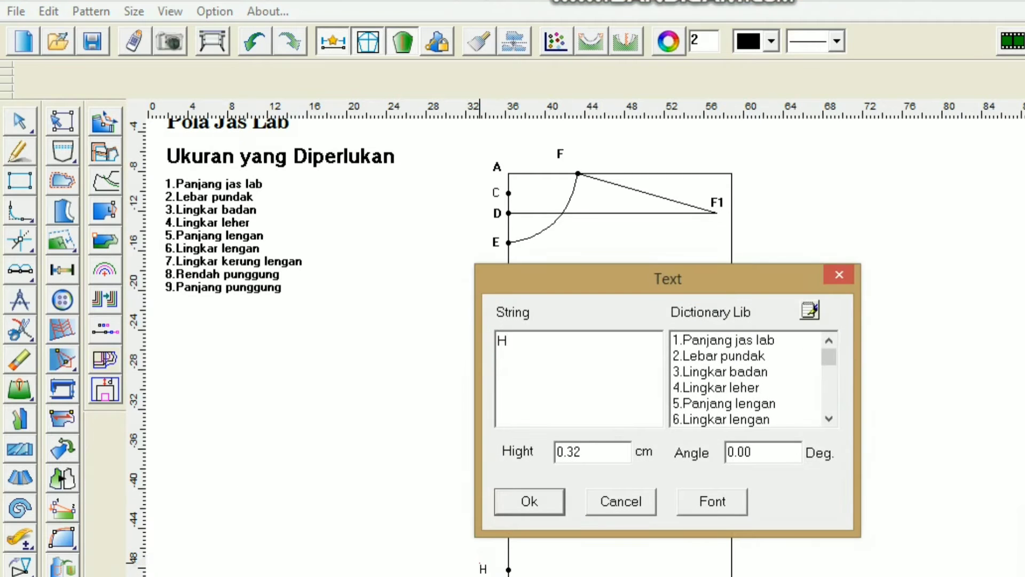
left_click(694, 497)
left_click(695, 346)
left_click(828, 290)
left_click(558, 451)
type("-")
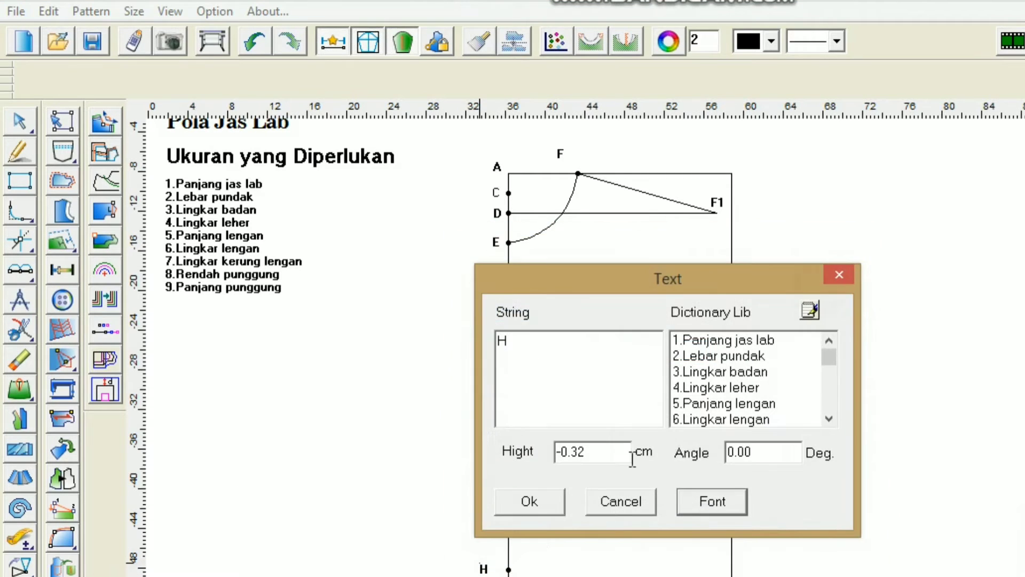
left_click(531, 502)
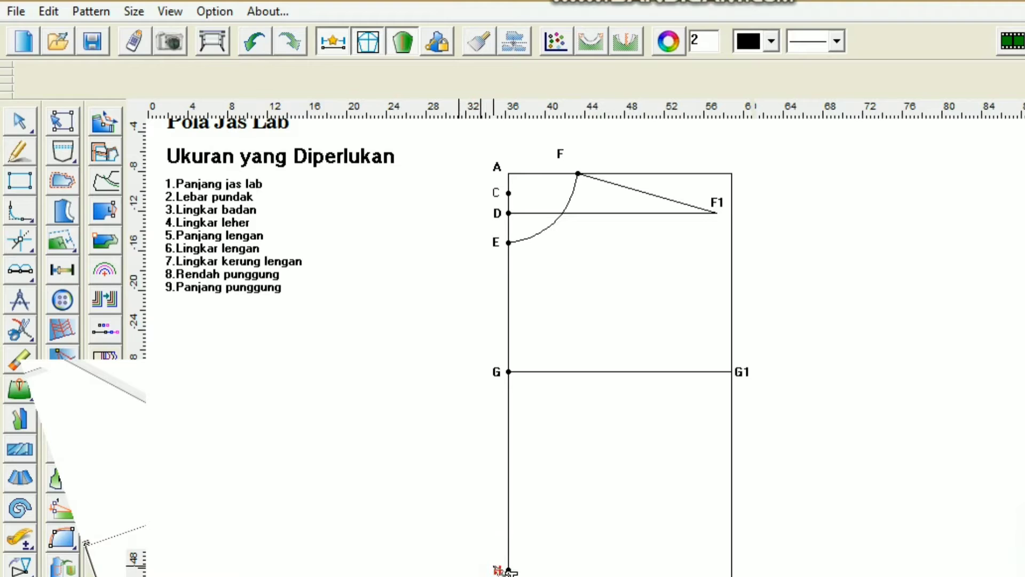
left_click(509, 570)
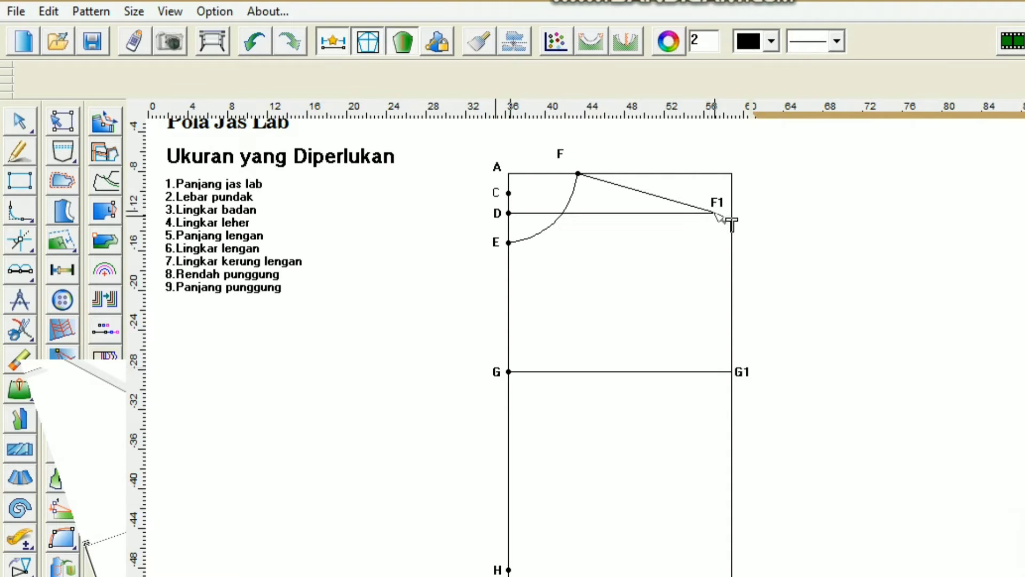
Draw a horizontal line from point H across to the rectangle's right edge.
left_click(19, 151)
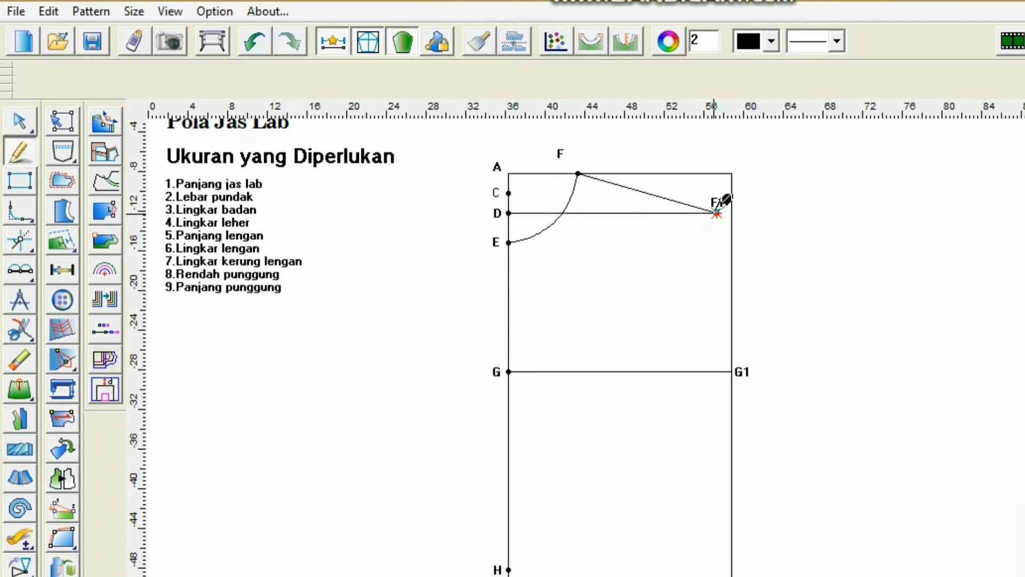
scroll(176, 357, "down", 3)
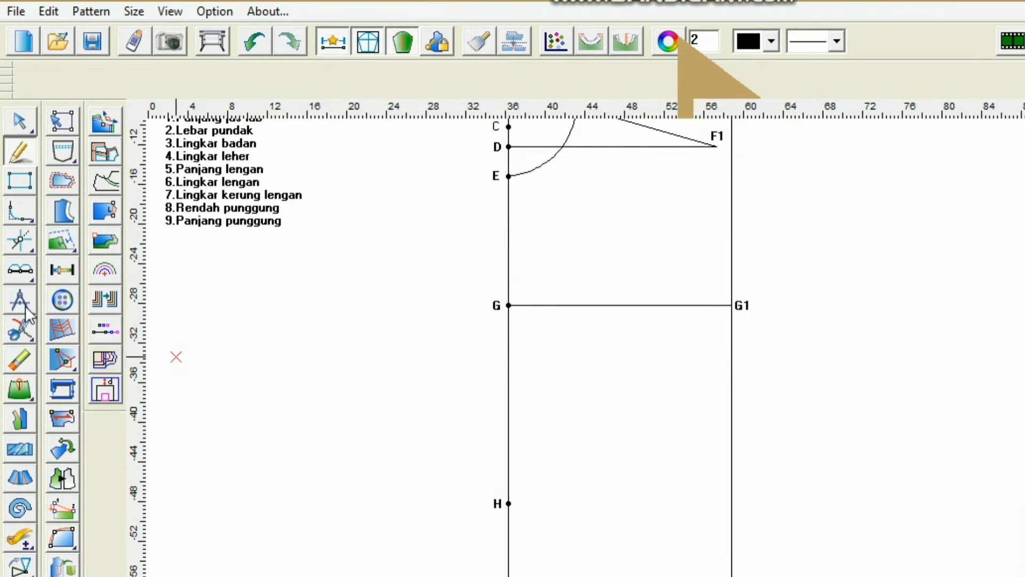
left_click(508, 503)
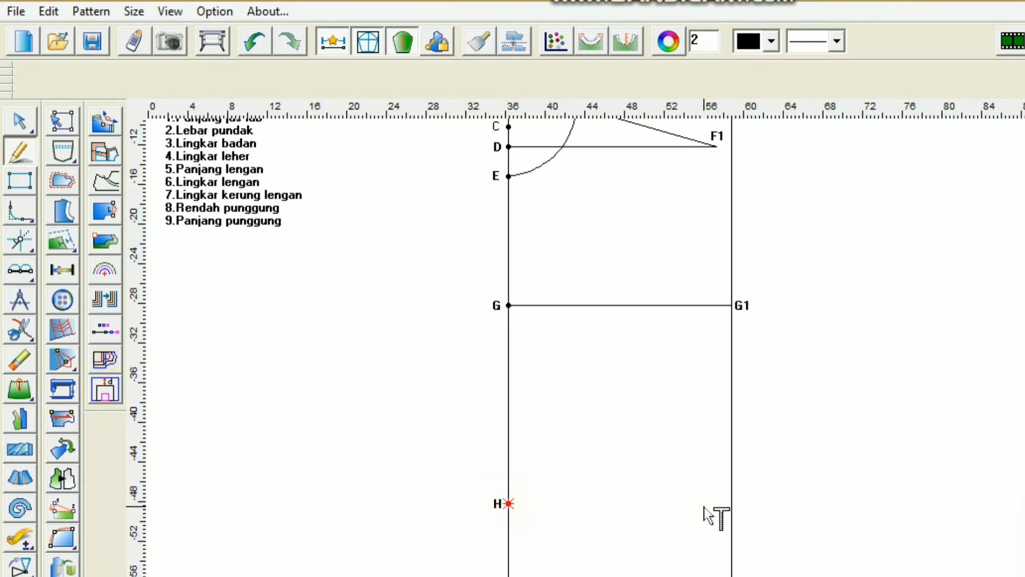
left_click(732, 503)
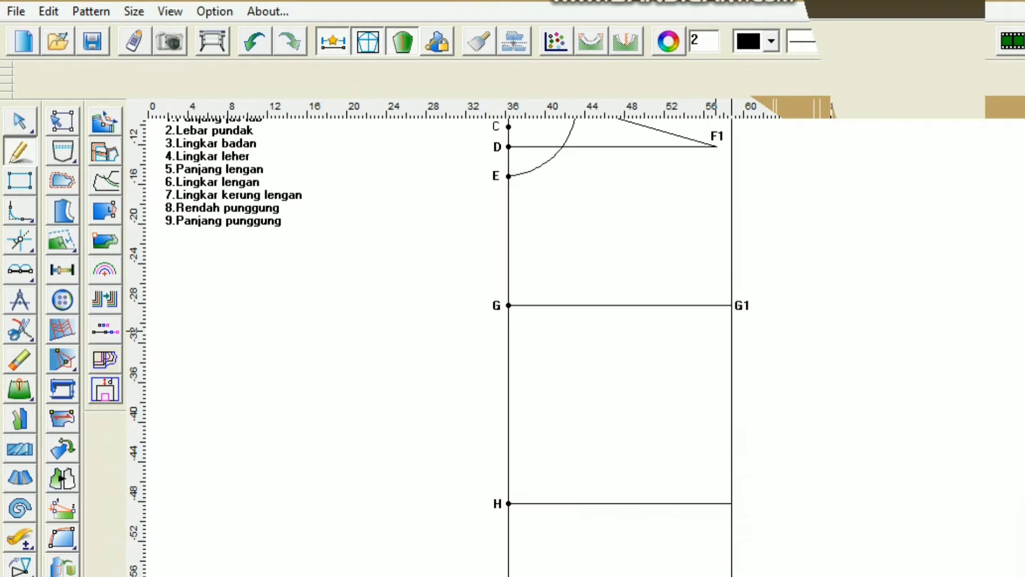
scroll(577, 347, "down", 3)
scroll(577, 347, "up", 7)
scroll(576, 347, "down", 5)
scroll(577, 347, "up", 4)
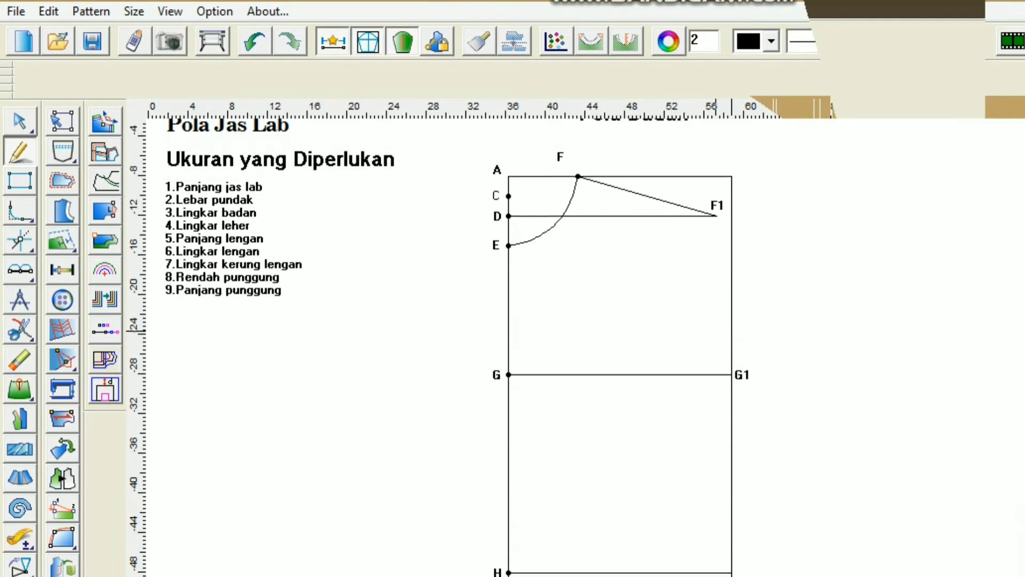
scroll(744, 241, "down", 3)
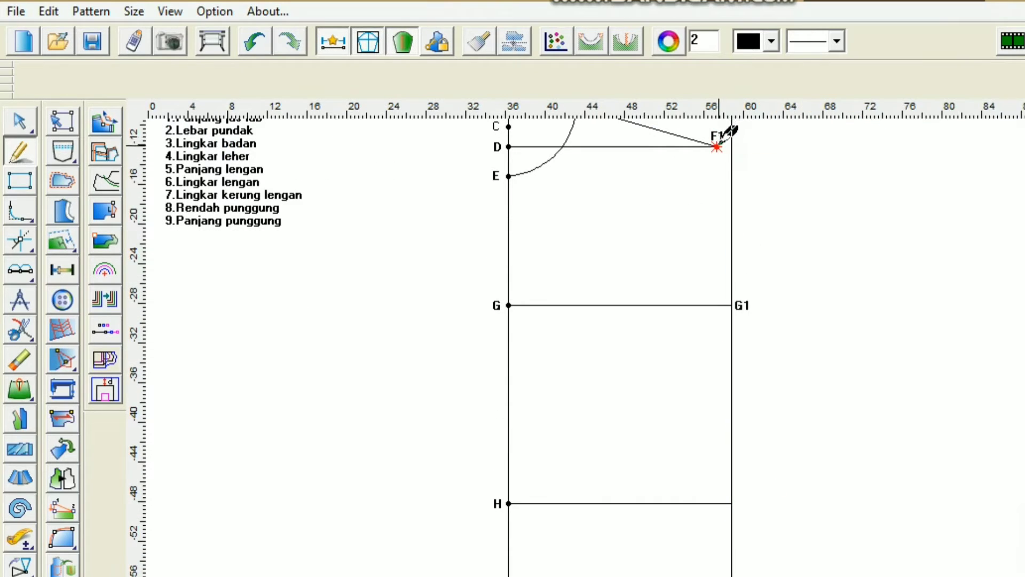
left_click(717, 147)
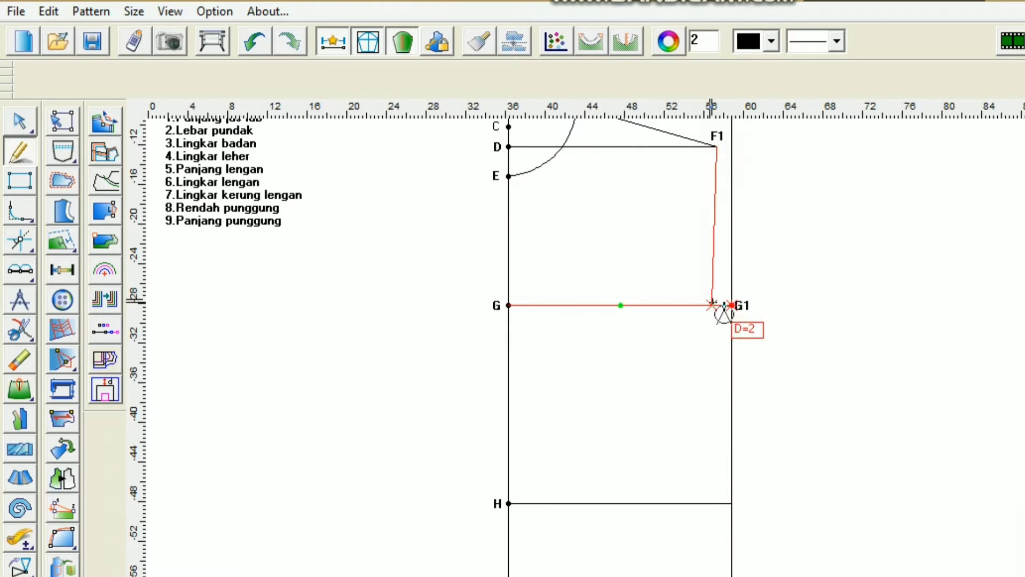
left_click(731, 305)
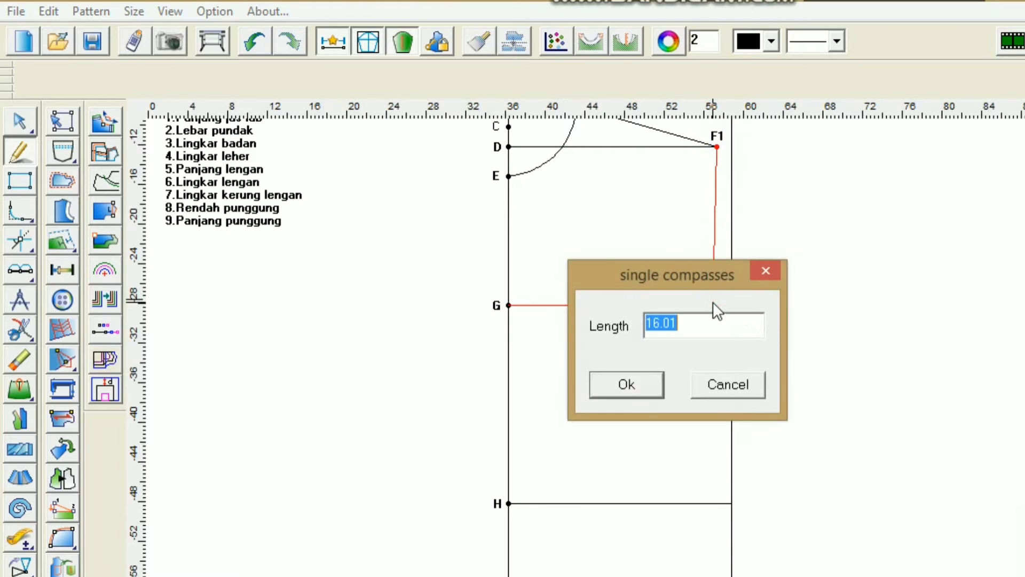
left_click(765, 270)
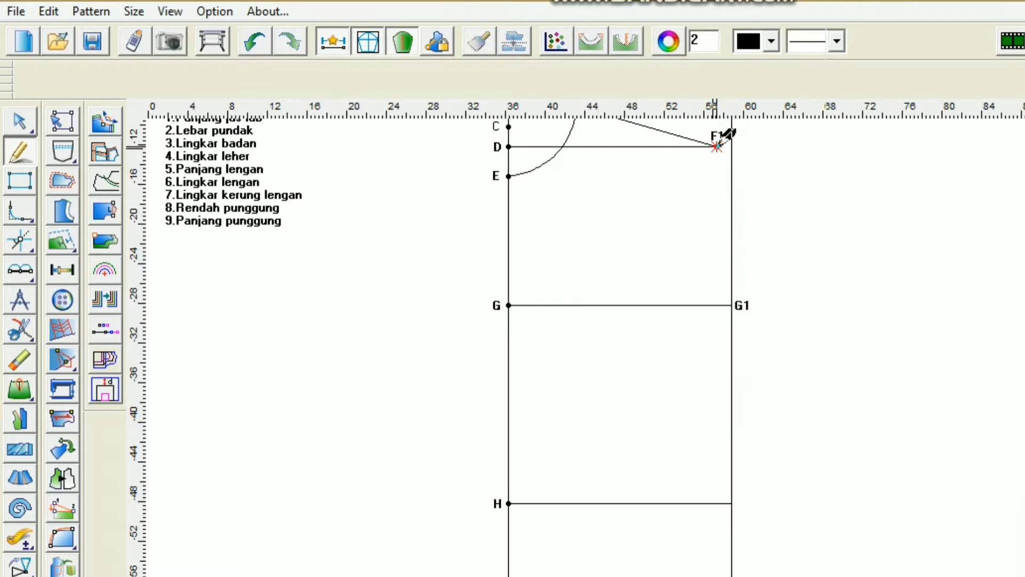
Draw a vertical line from point F1 straight down to the G–G1 line.
left_click(717, 305)
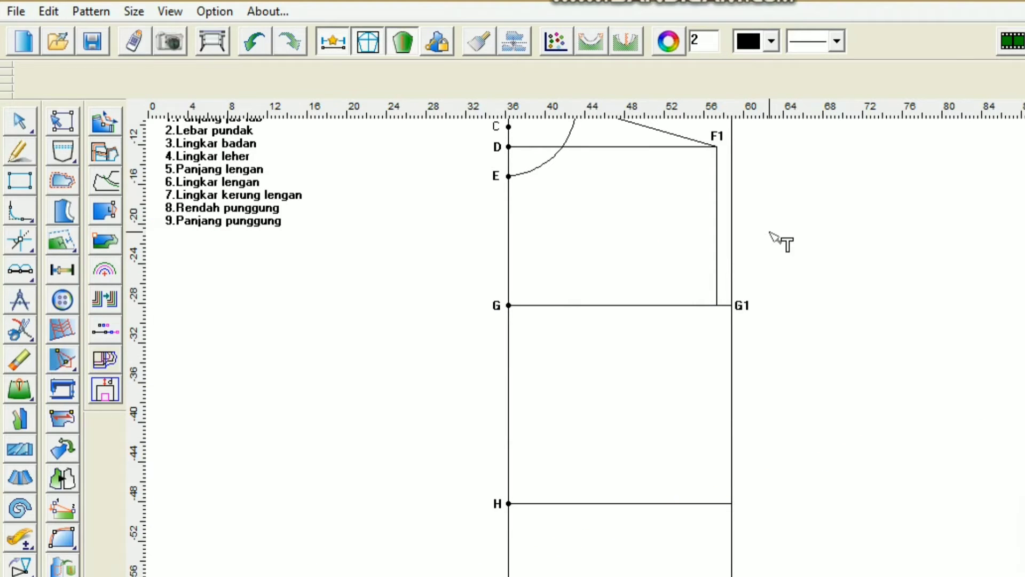
Add a bold text label "I" just below the G–G1 line, at the foot of the vertical line from F1.
left_click(693, 311)
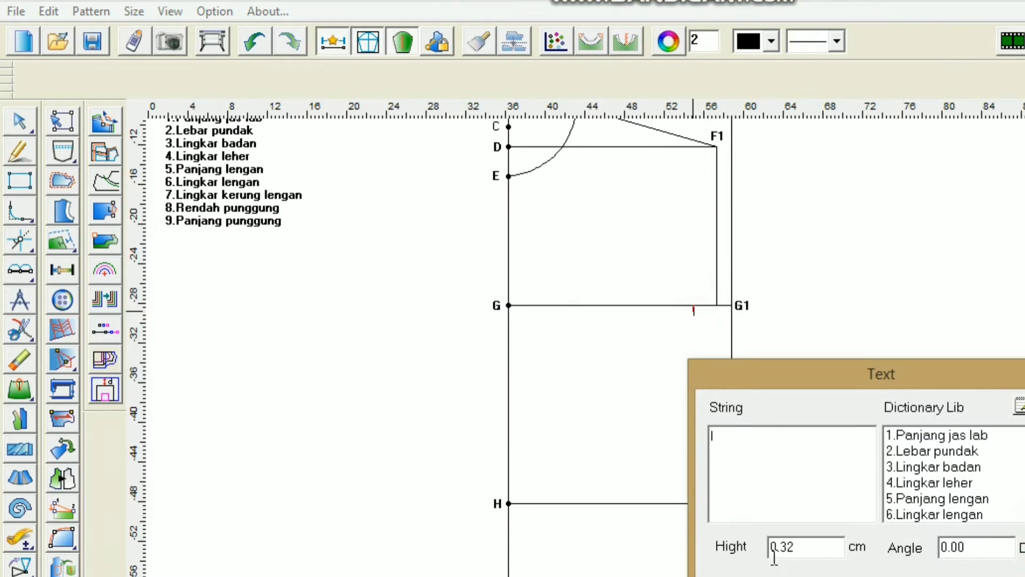
left_click(1023, 453)
left_click(850, 441)
left_click(1021, 386)
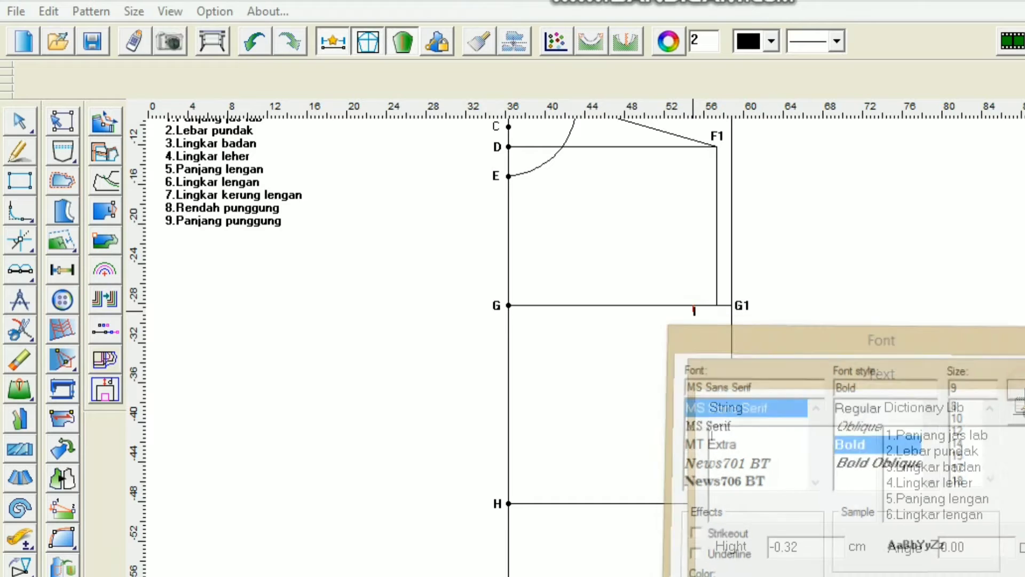
key("Escape")
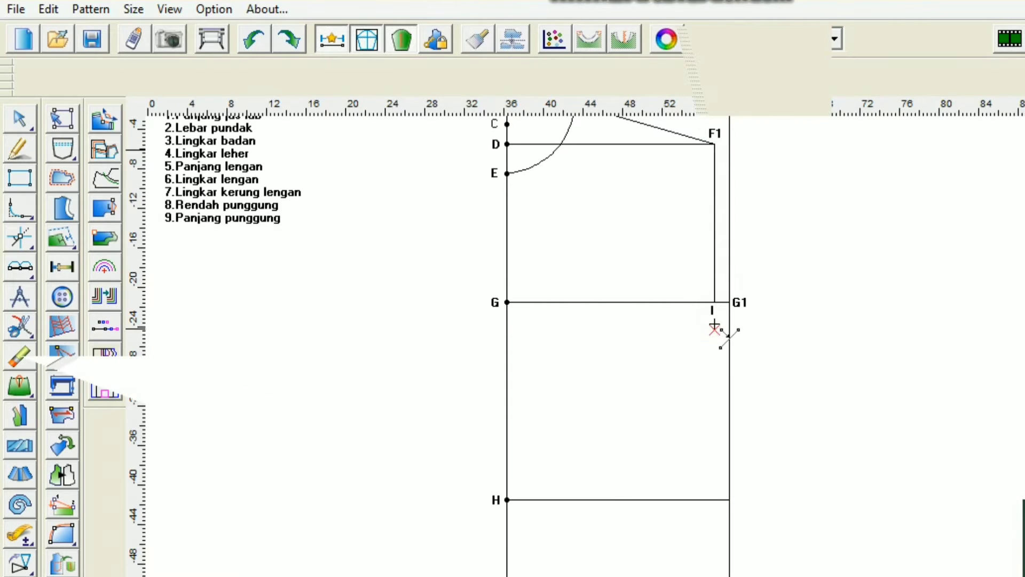
Measure the length of the vertical line from F1 to I with Compare length.
left_click(20, 534)
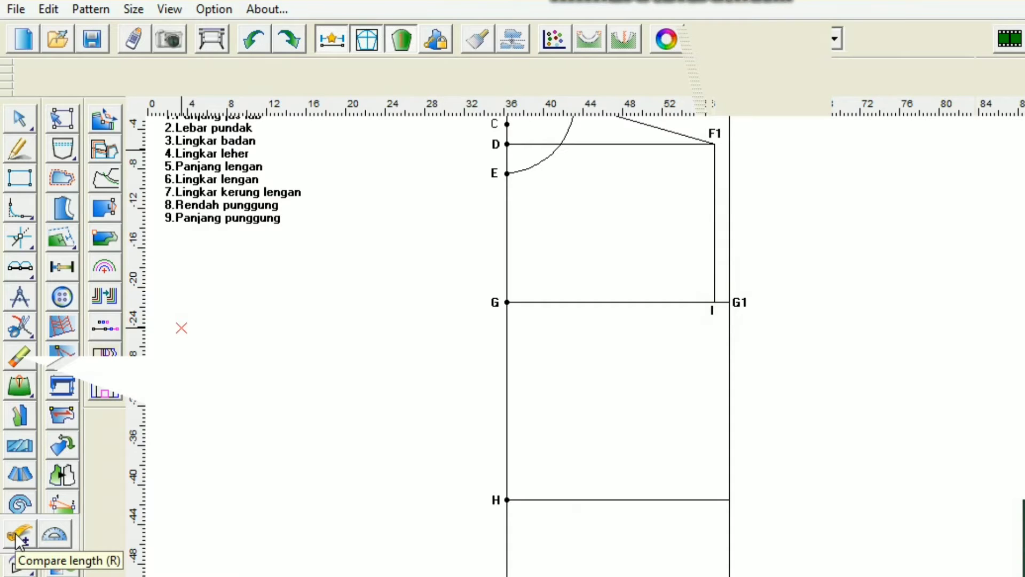
left_click(19, 536)
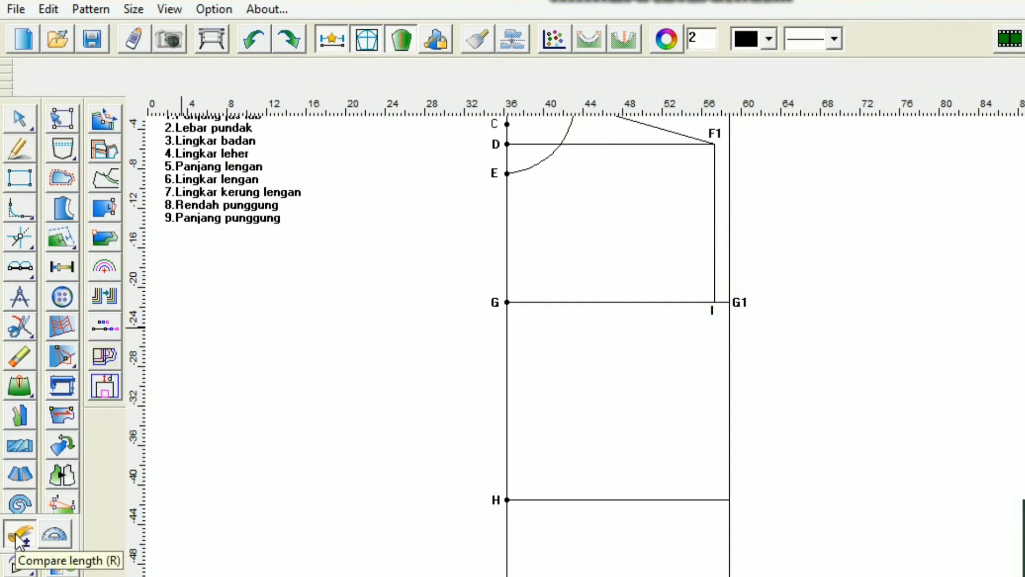
left_click(19, 537)
left_click(20, 539)
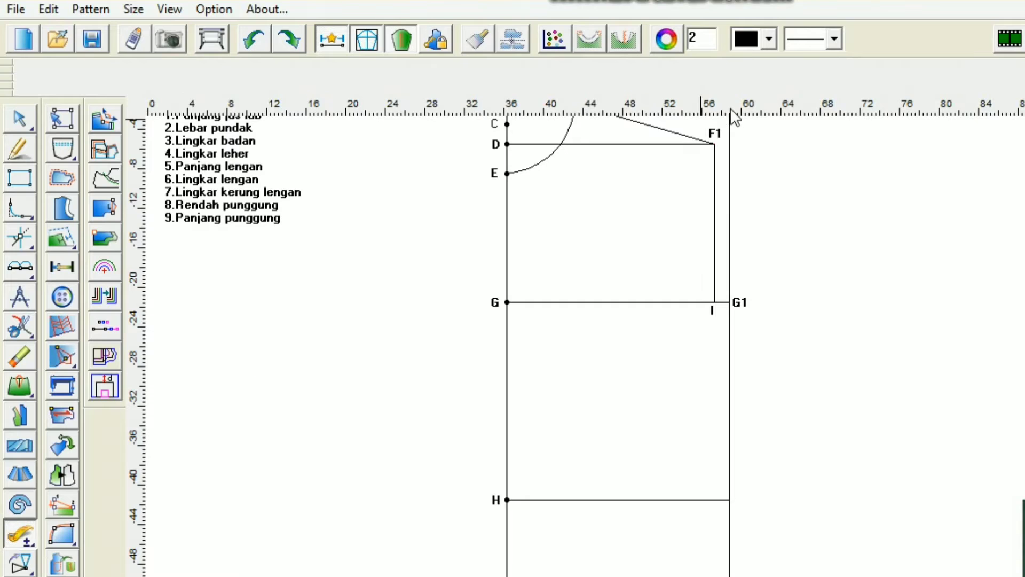
left_click(715, 199)
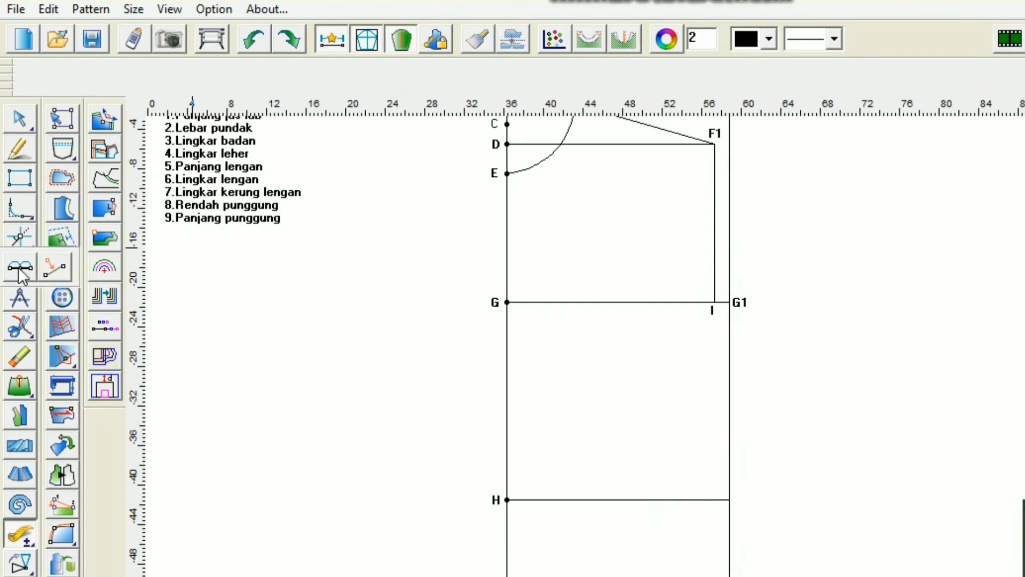
Add a point on the vertical F1–I line, 5.5 cm above point I.
left_click(49, 272)
left_click(715, 282)
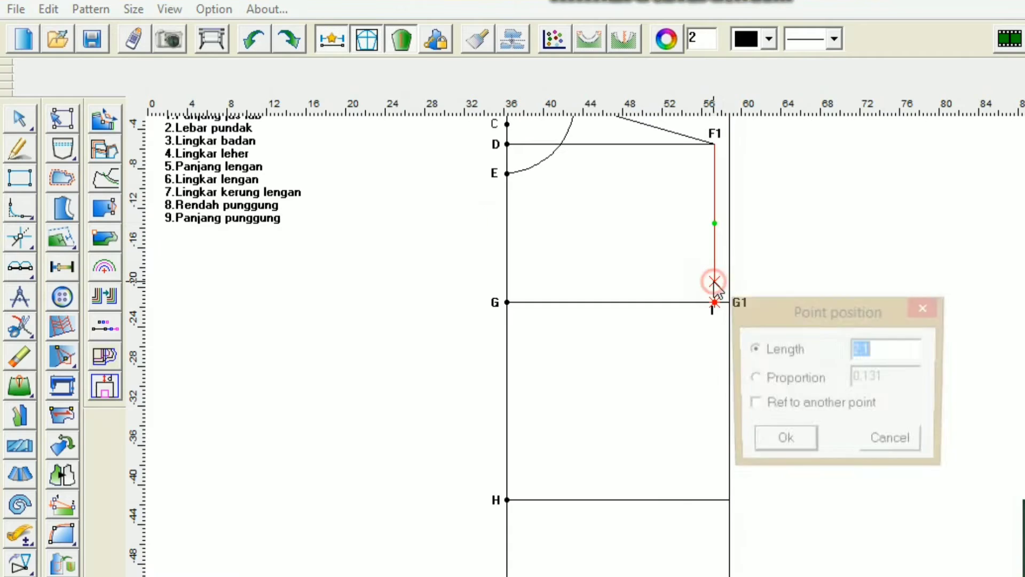
type("5.5")
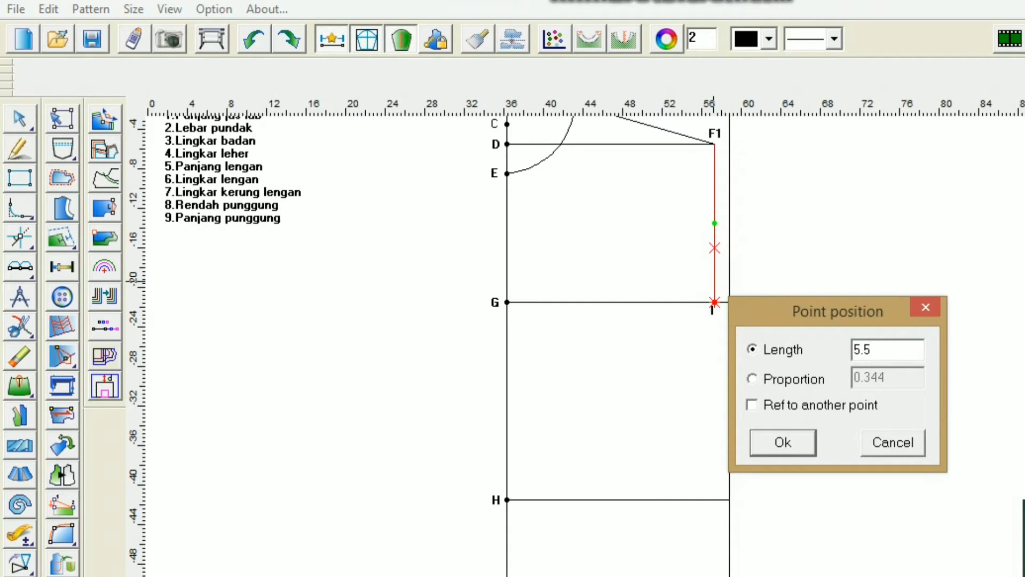
key("Return")
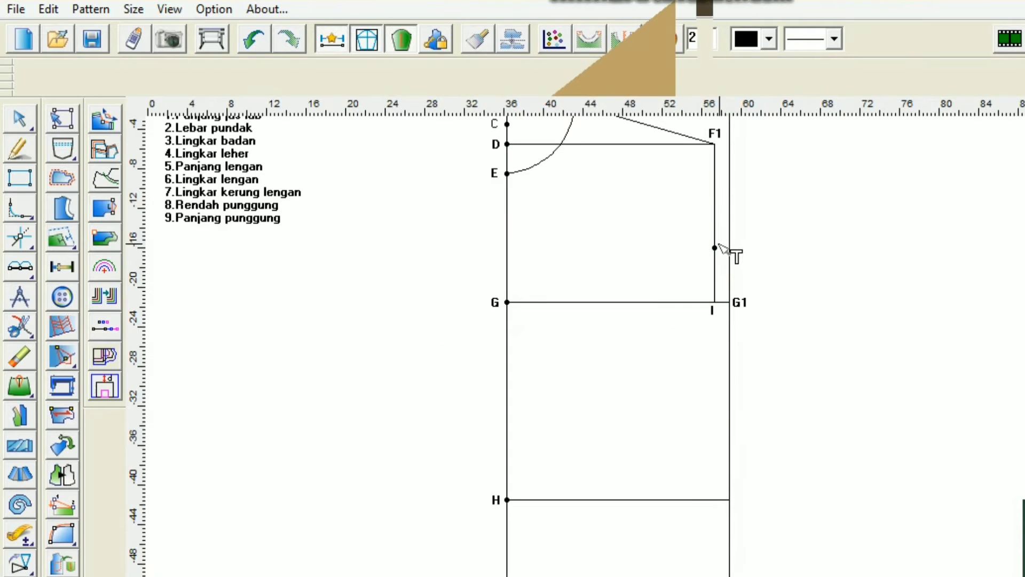
Add a bold text label "J" just above left of the point on the vertical F1–I line.
left_click(686, 235)
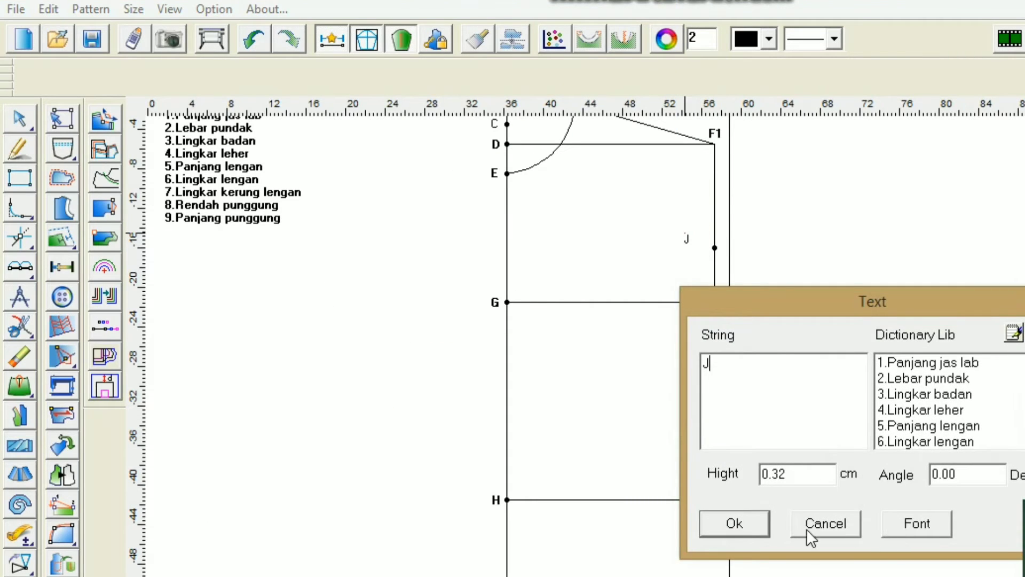
left_click(916, 524)
left_click(848, 369)
left_click(1018, 312)
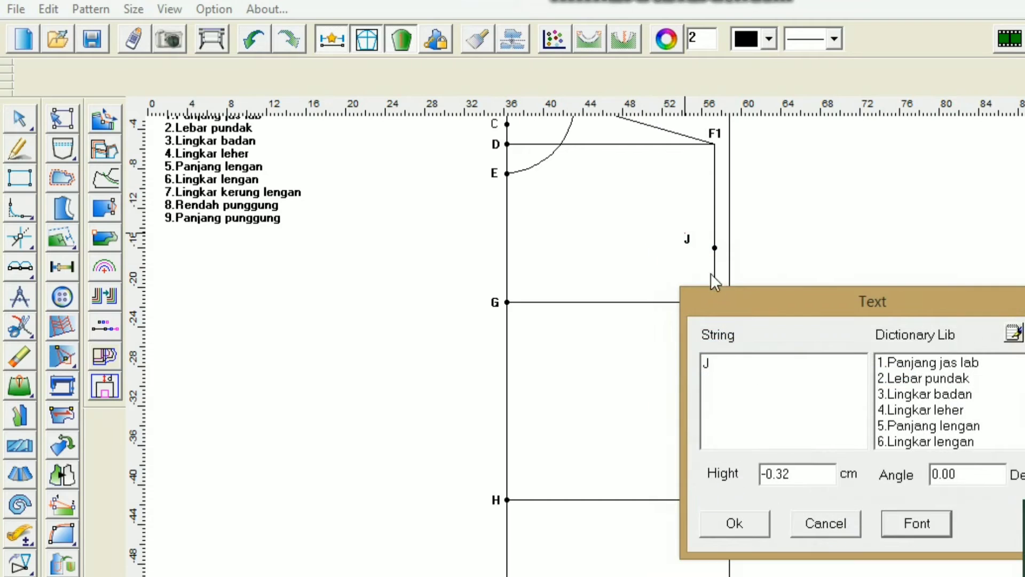
left_click(810, 526)
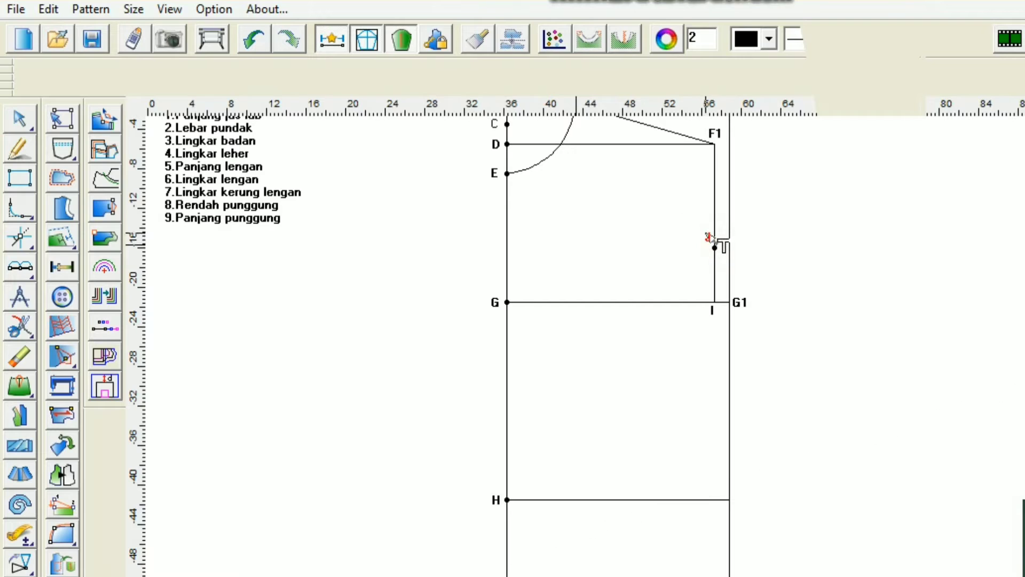
Draw a horizontal line from point J across to the vertical A–G line.
left_click(19, 149)
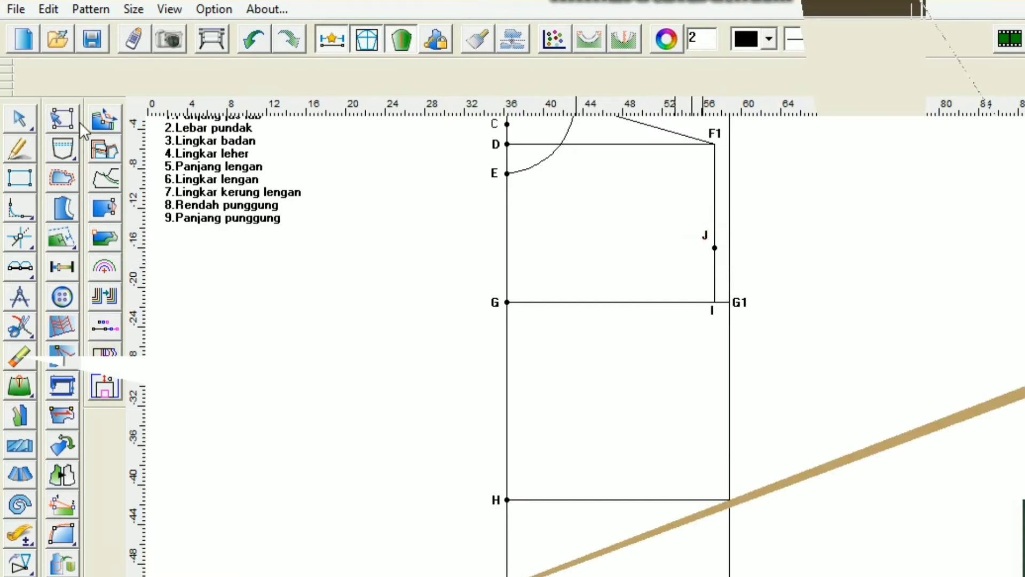
left_click(715, 248)
left_click(508, 247)
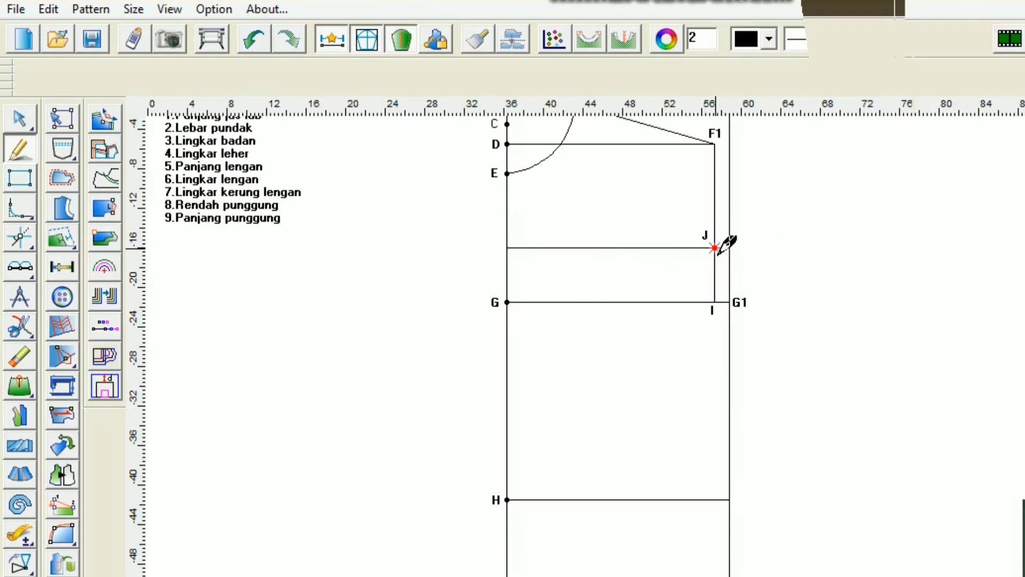
Add a point on the horizontal line through J, 1.25 cm inward from J.
mouse_move(20, 266)
left_click(59, 267)
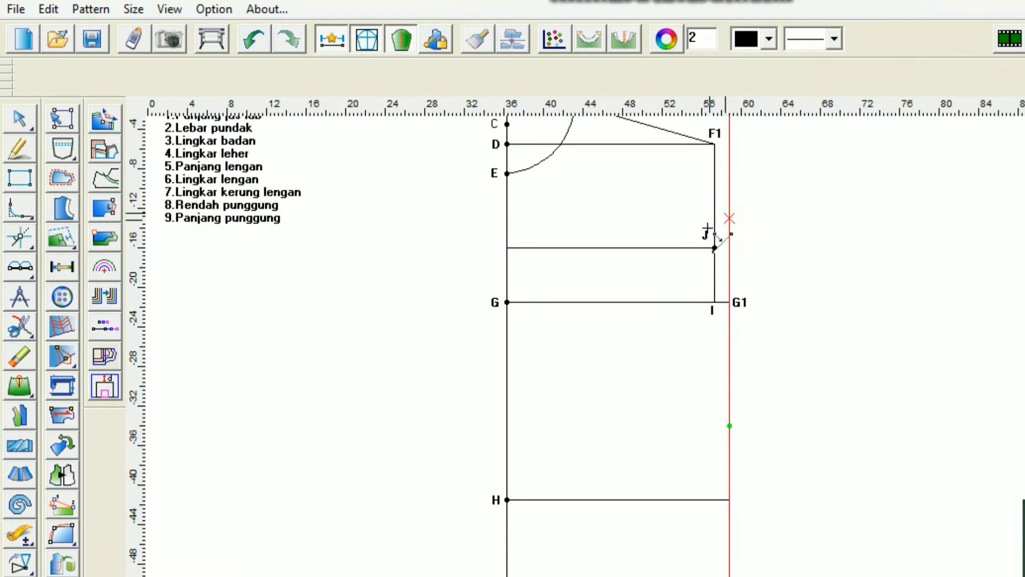
left_click(689, 248)
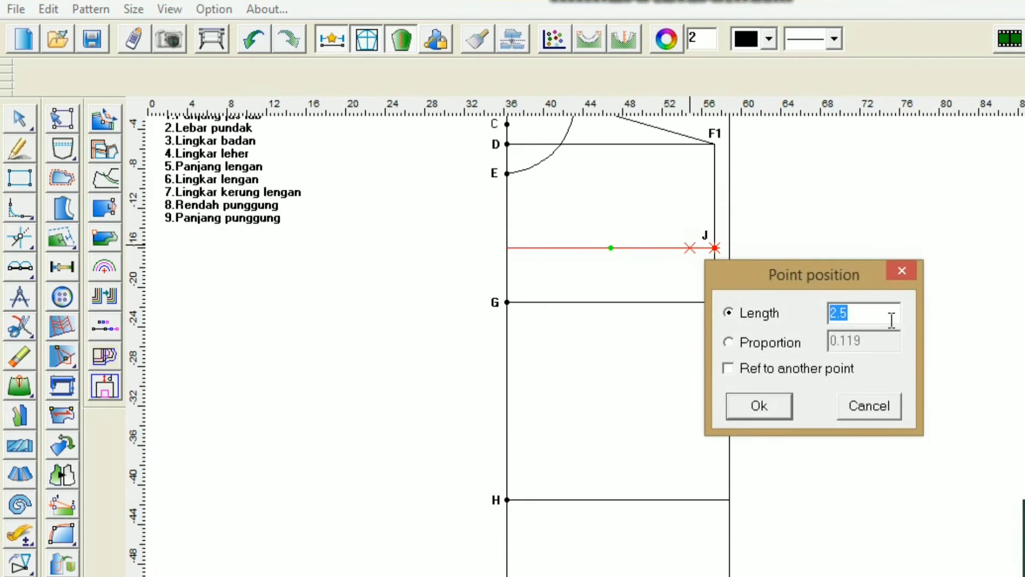
type("1.")
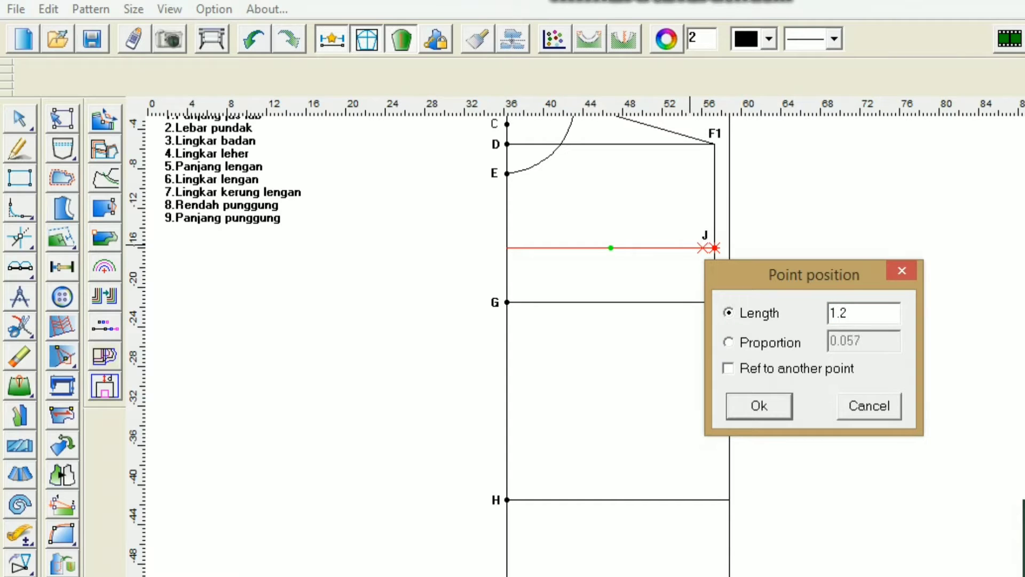
type("5")
key("Return")
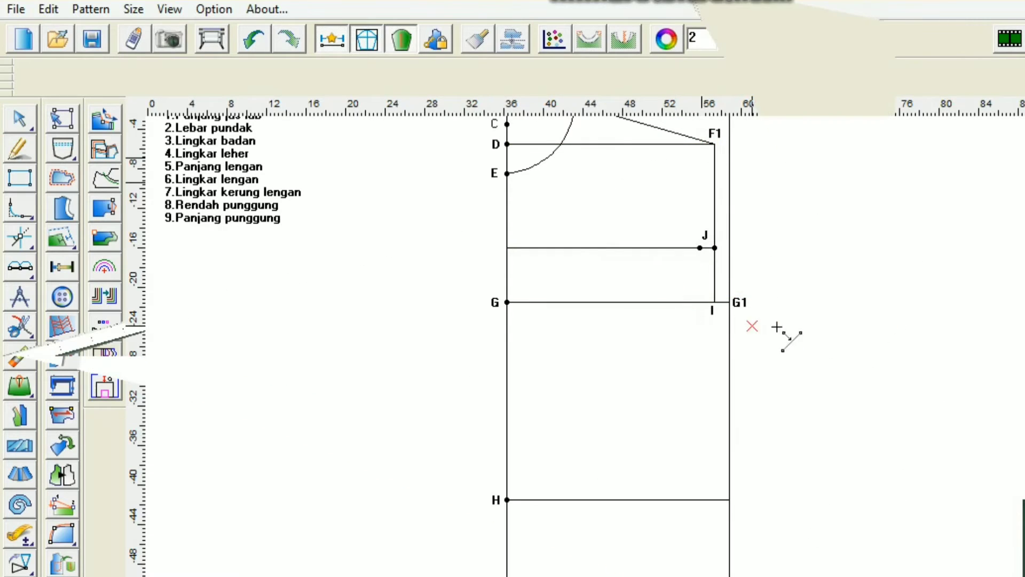
Draw the armhole curve from F1 through the point 1.25 cm inside J to G1.
scroll(614, 320, "up", 3)
left_click(18, 148)
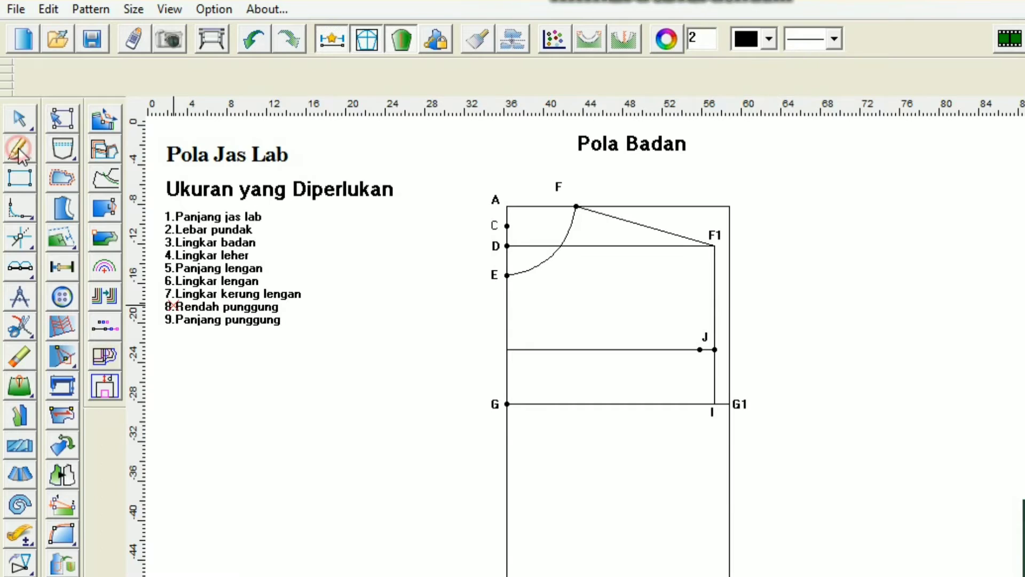
left_click(715, 246)
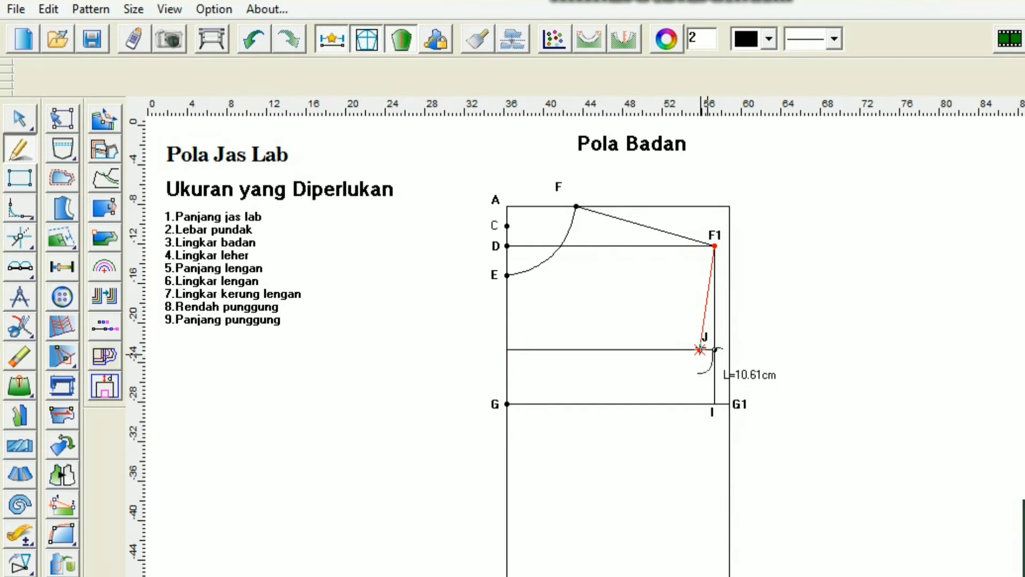
left_click(699, 349)
left_click(729, 403)
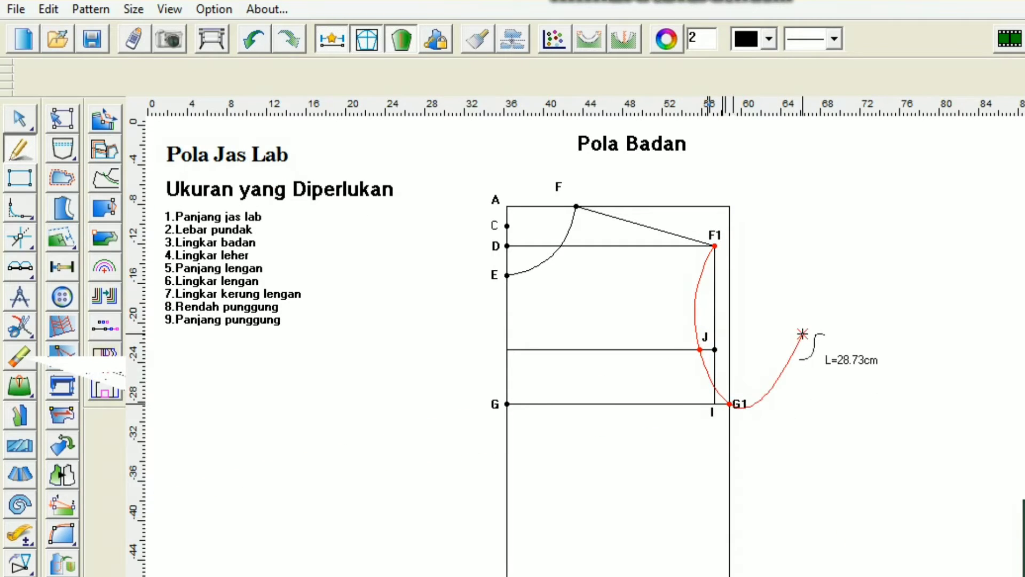
right_click(802, 334)
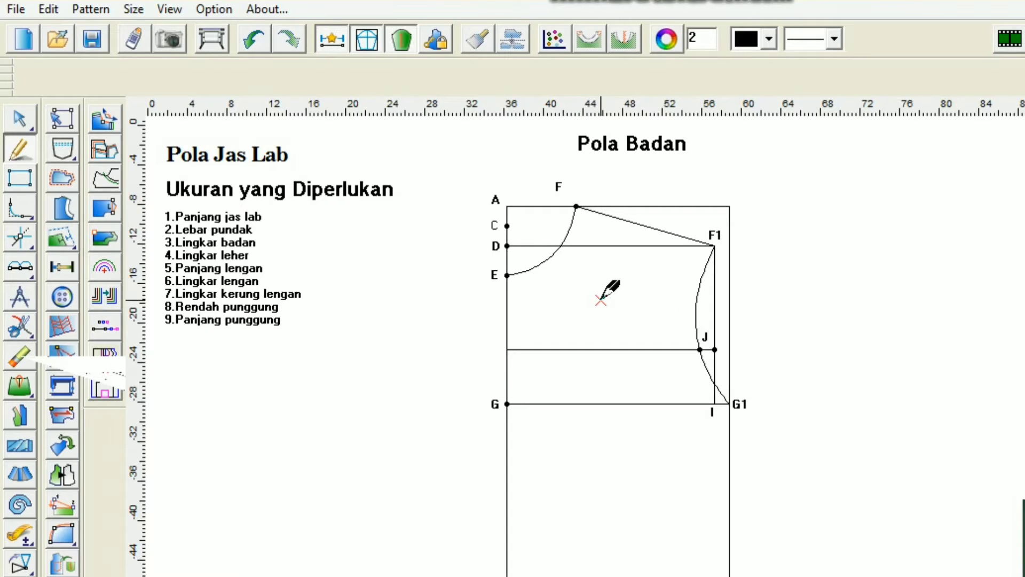
left_click(715, 314)
left_click(697, 294)
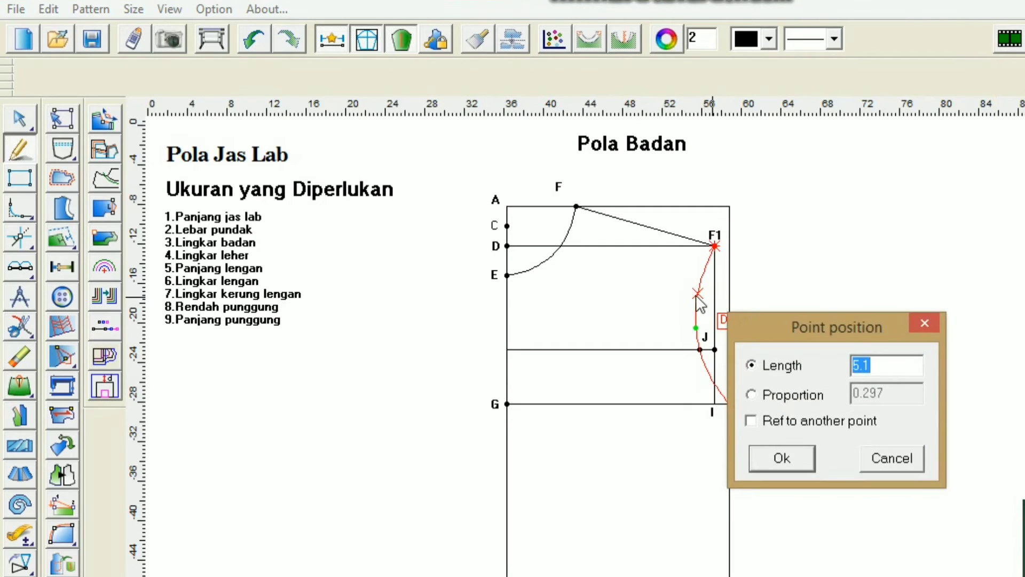
left_click(929, 320)
Reshape the armhole curve with two added points, flattening it between F1 and J and deepening it between J and G1.
left_click(20, 119)
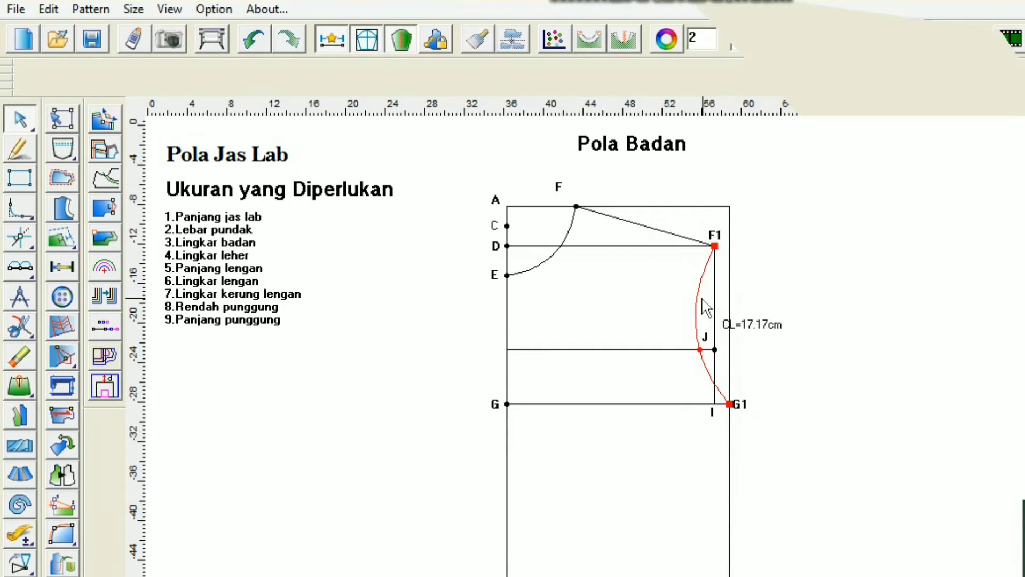
left_click(698, 295)
left_click(697, 298)
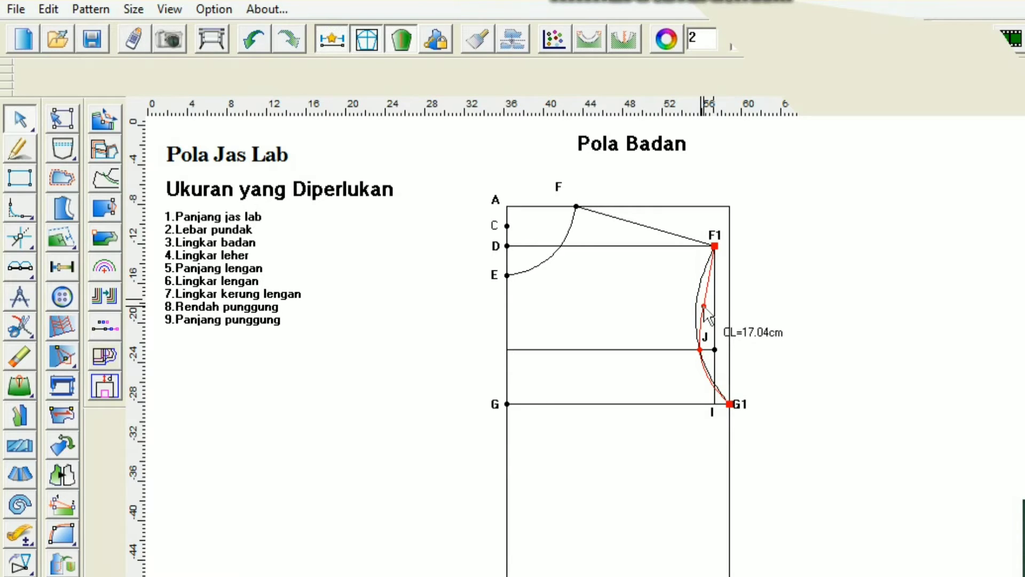
left_click(704, 306)
left_click(714, 386)
left_click(712, 382)
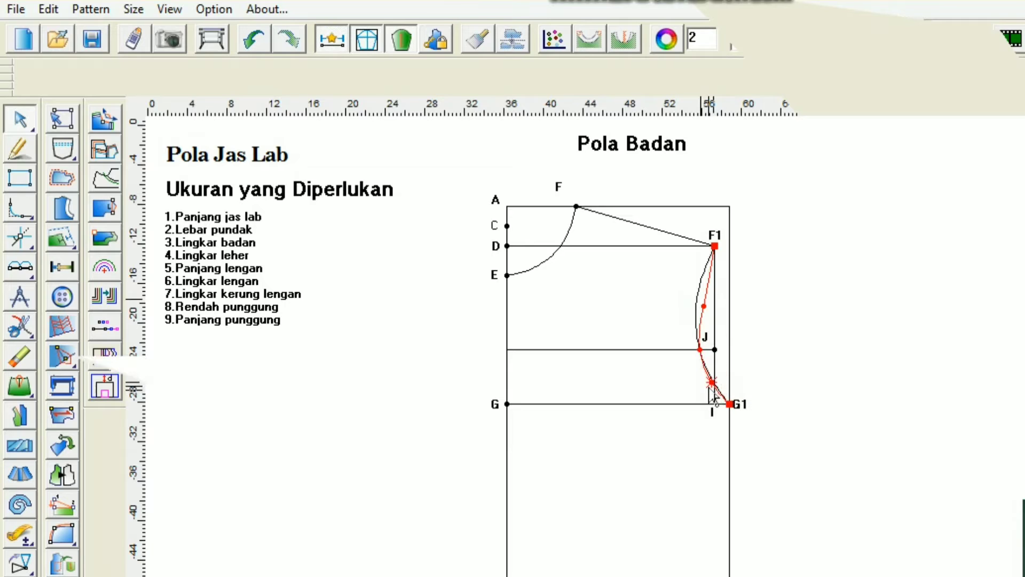
left_click(715, 392)
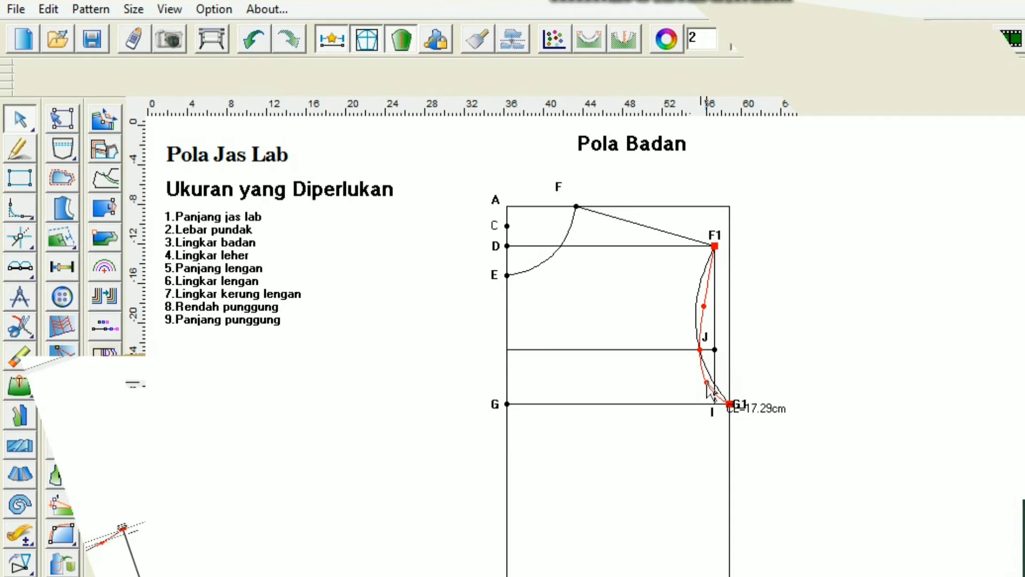
left_click(710, 389)
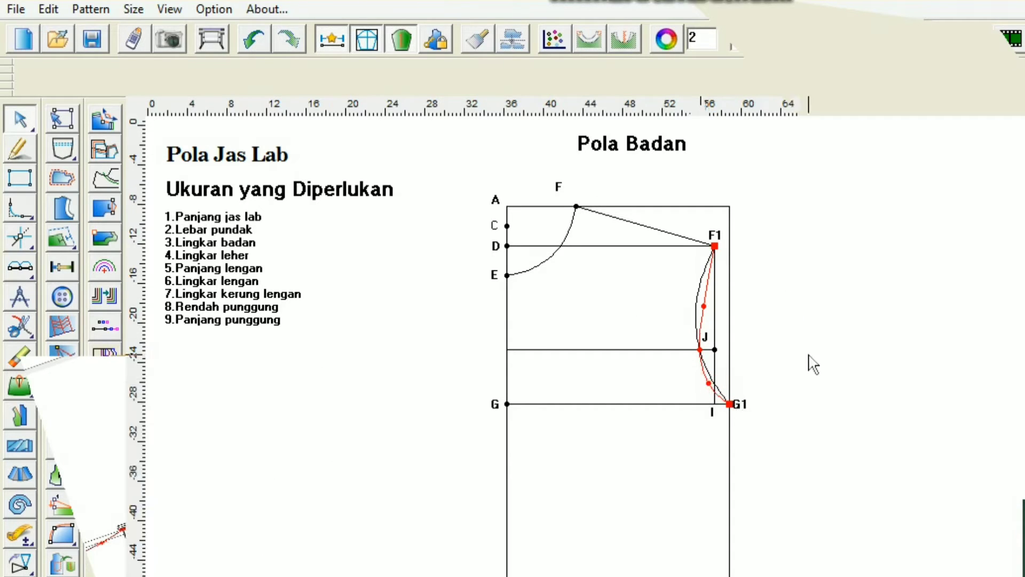
Draw a 2 cm horizontal line from point E outward, away from the body rectangle.
left_click(506, 275)
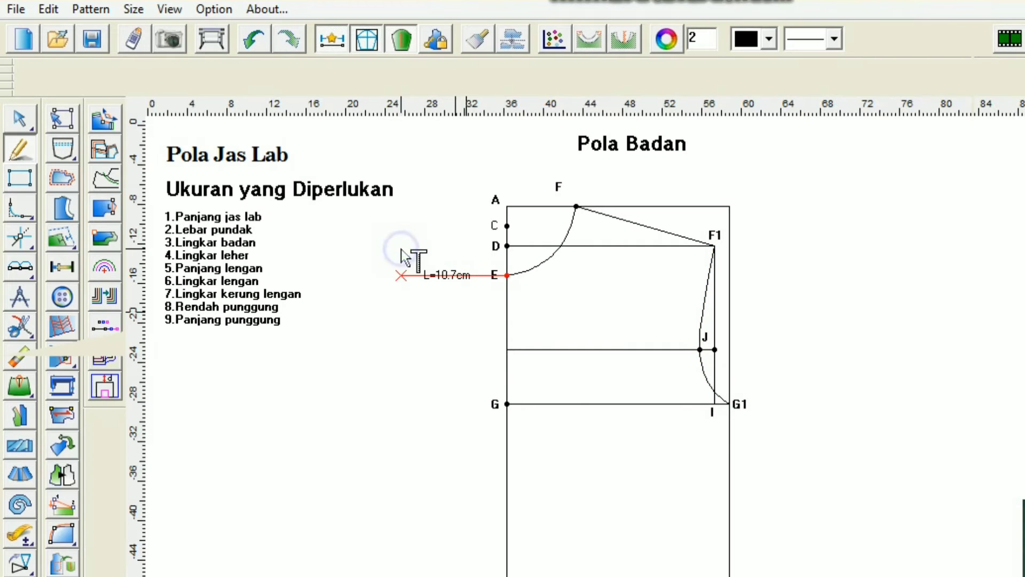
left_click(471, 277)
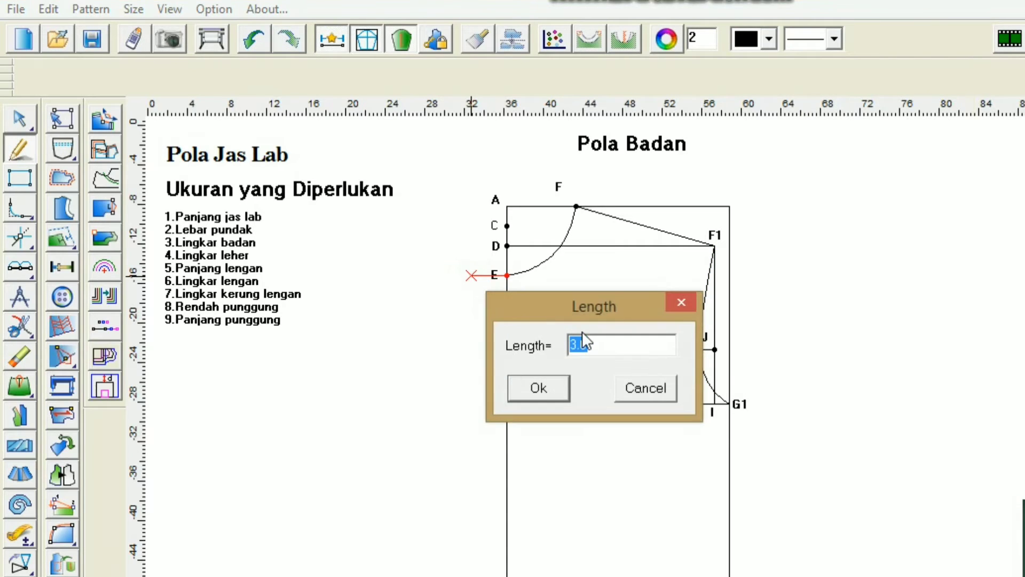
type("2")
left_click(559, 389)
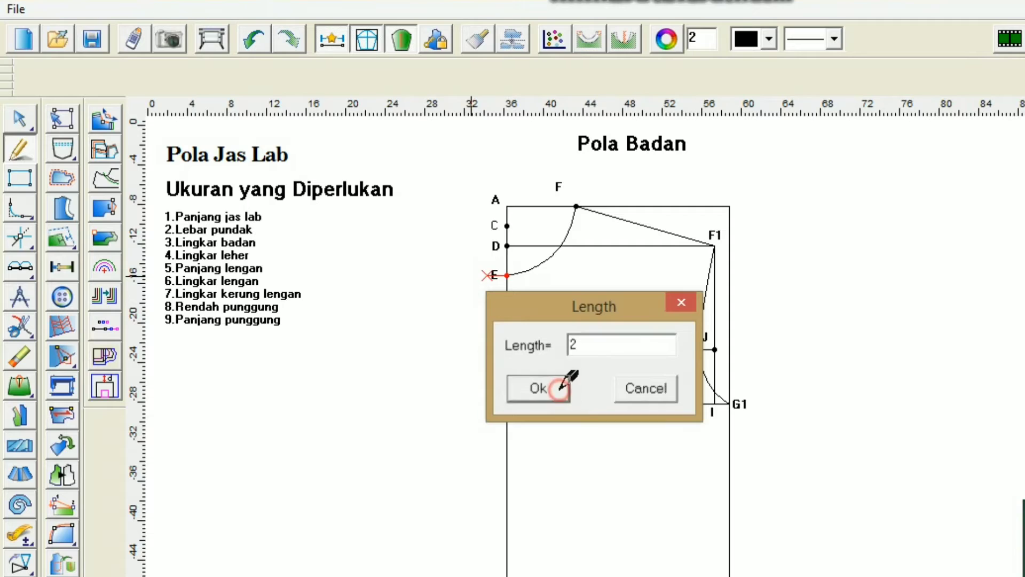
Draw a 58 cm vertical line straight down from the outer end of the 2 cm line at E.
left_click(486, 275)
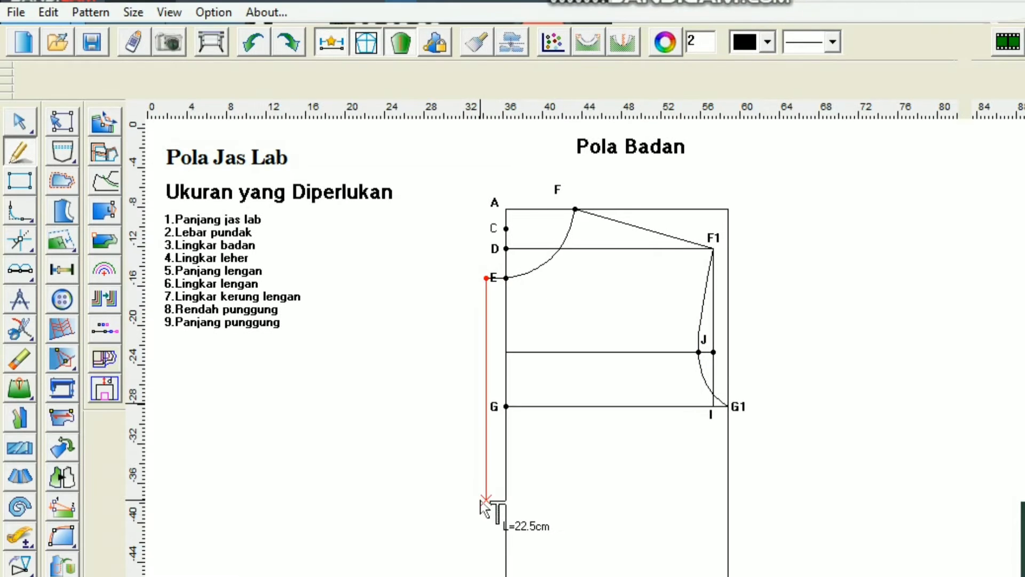
left_click(481, 501)
type("58")
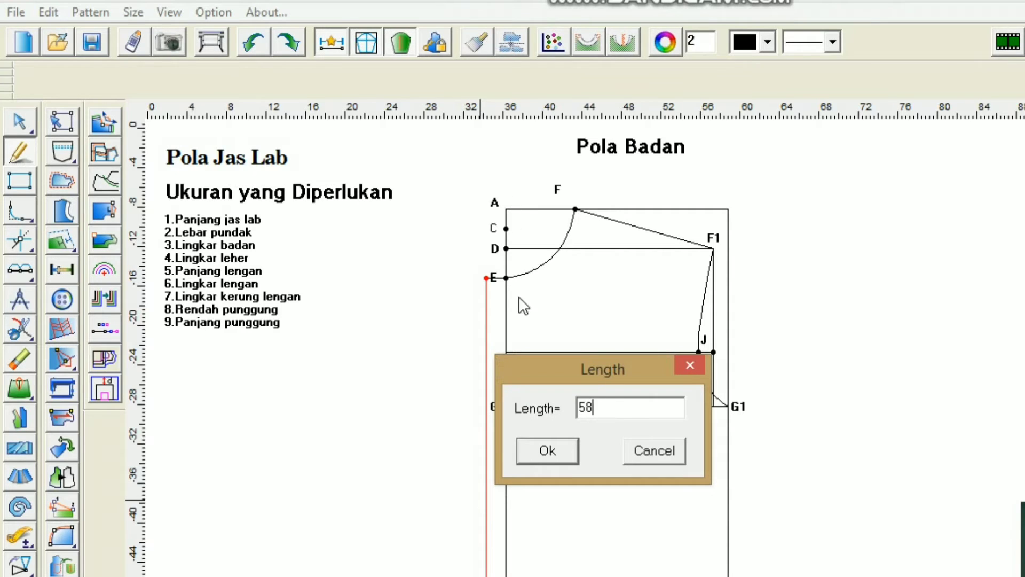
left_click(545, 451)
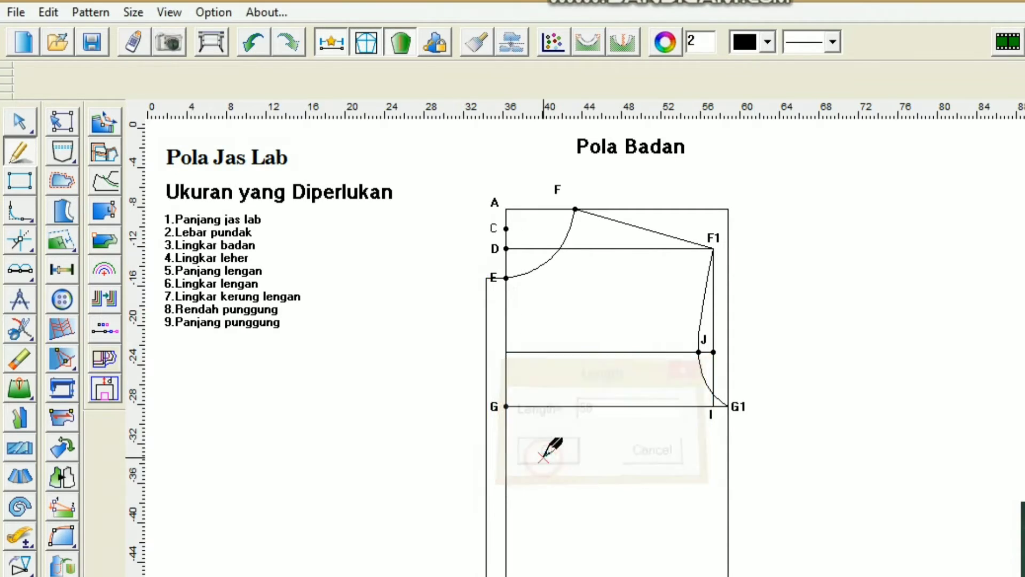
Close the front extension at the hem with a horizontal line from the 58 cm line's lower end to corner B.
scroll(487, 401, "down", 10)
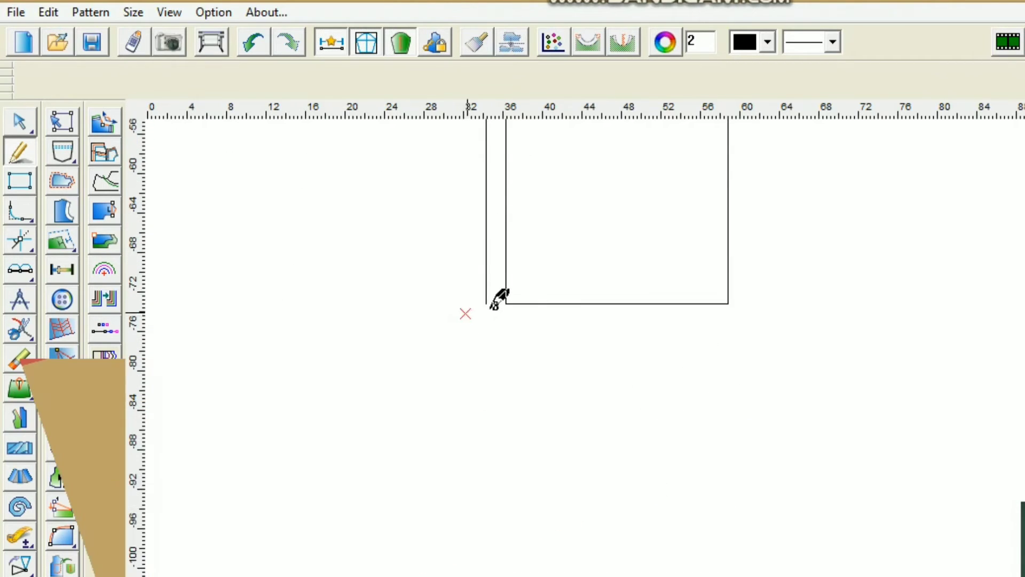
left_click(486, 303)
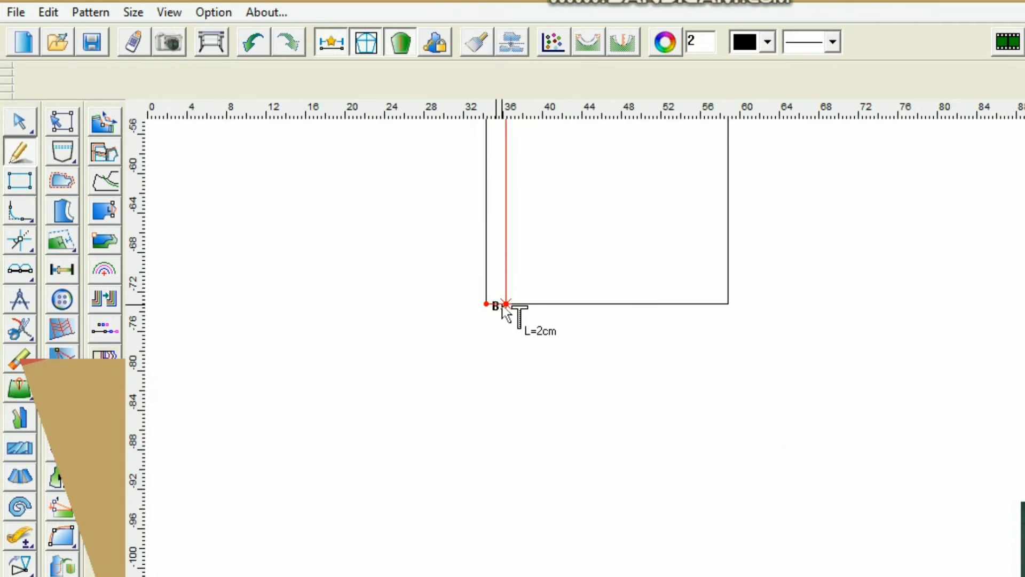
left_click(503, 303)
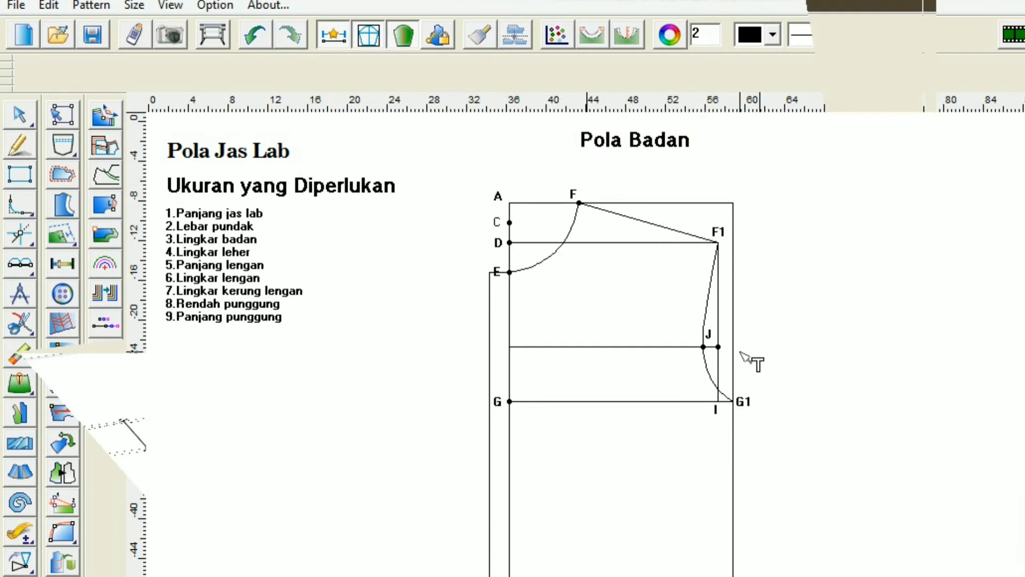
Draw a 6 cm vertical line upward from point F and move the "Pola Badan" title to the left of it.
left_click(19, 147)
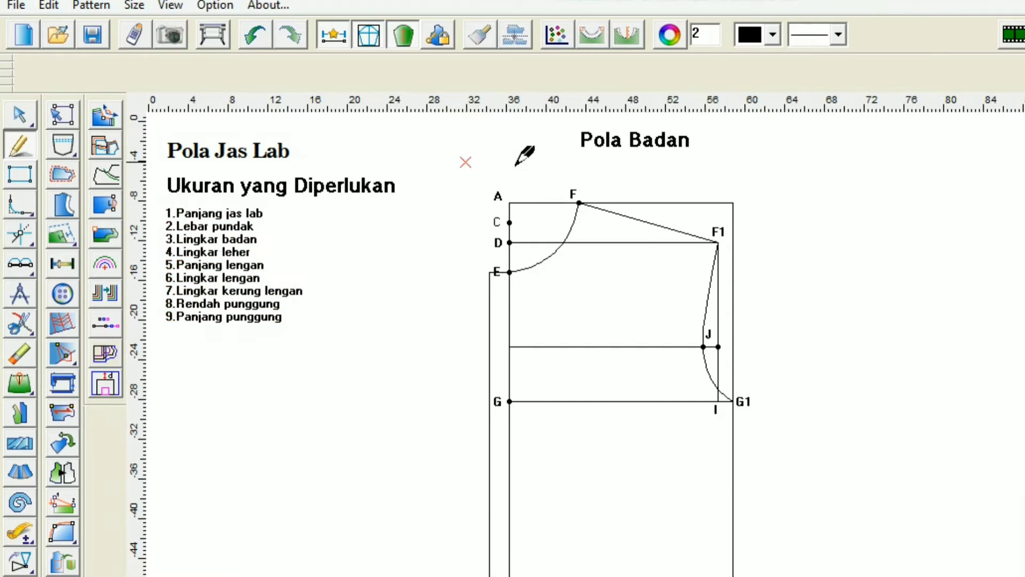
left_click(579, 203)
key("Return")
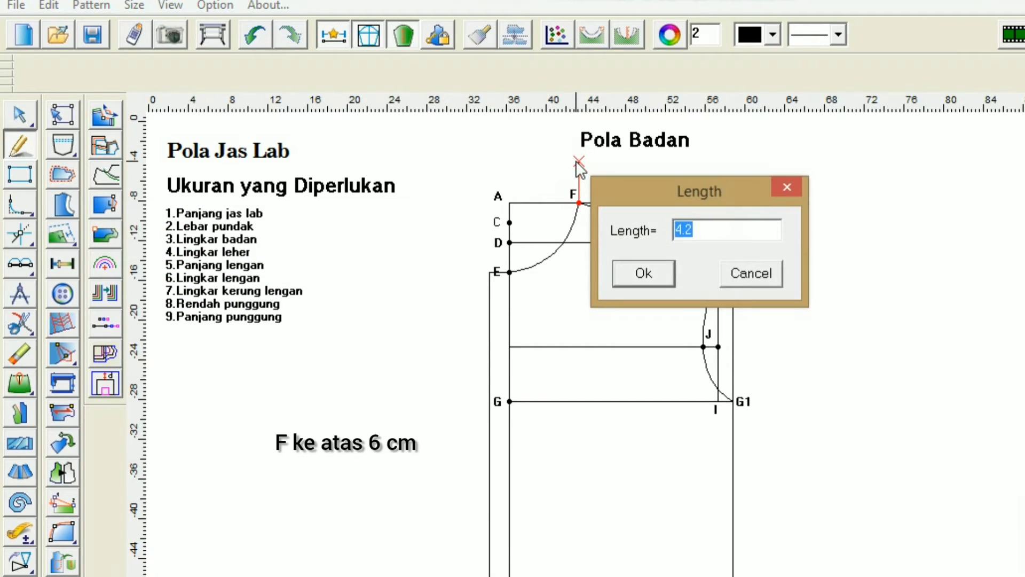
type("6")
left_click(644, 273)
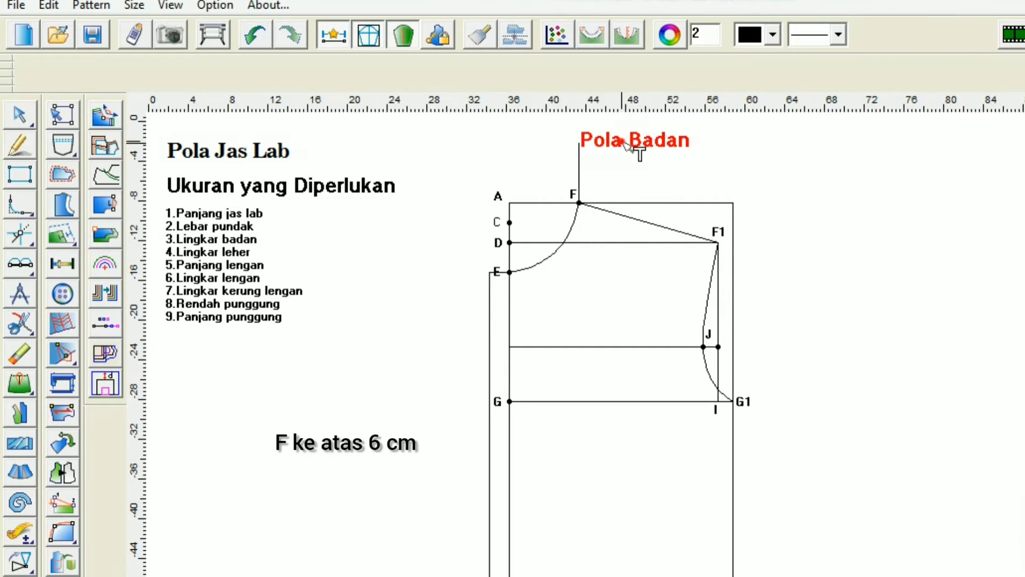
left_click_drag(636, 156, 516, 144)
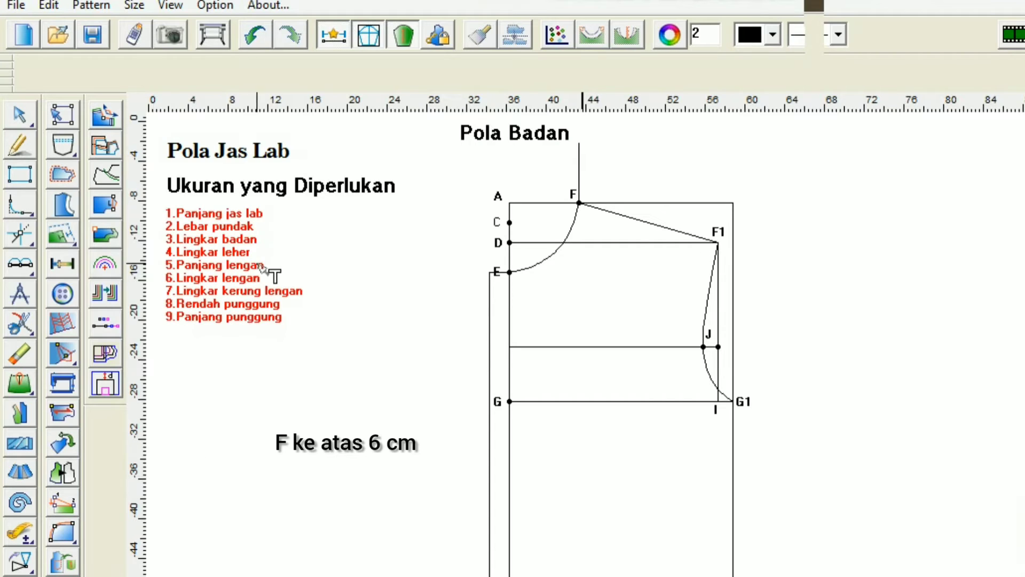
Draw a 7 cm vertical line upward from point F1.
left_click(19, 144)
left_click(718, 243)
left_click(720, 173)
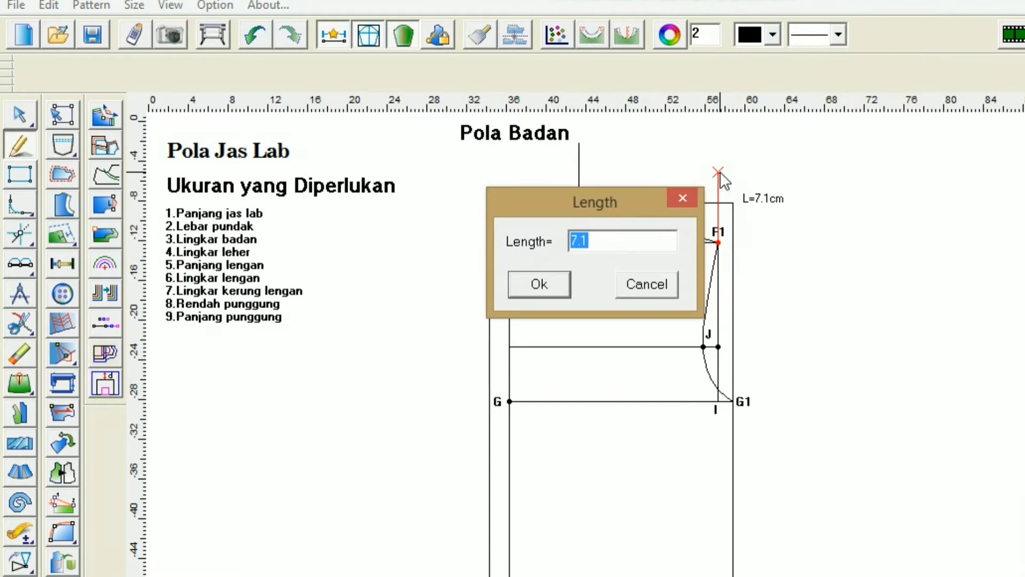
type("7")
left_click(541, 280)
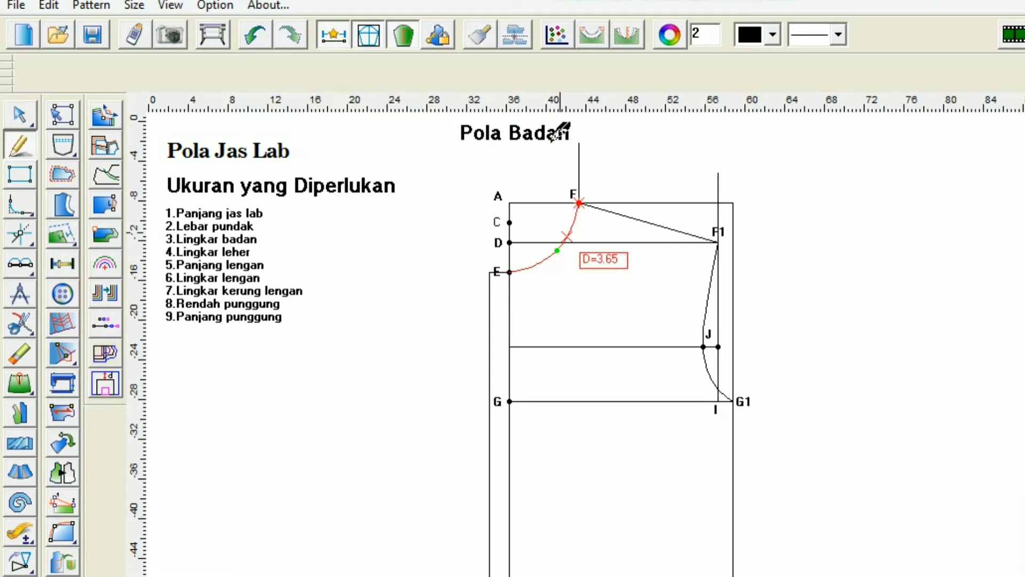
Connect the upper ends of the two vertical lines above F and F1 with a straight line for the back shoulder.
left_click(579, 144)
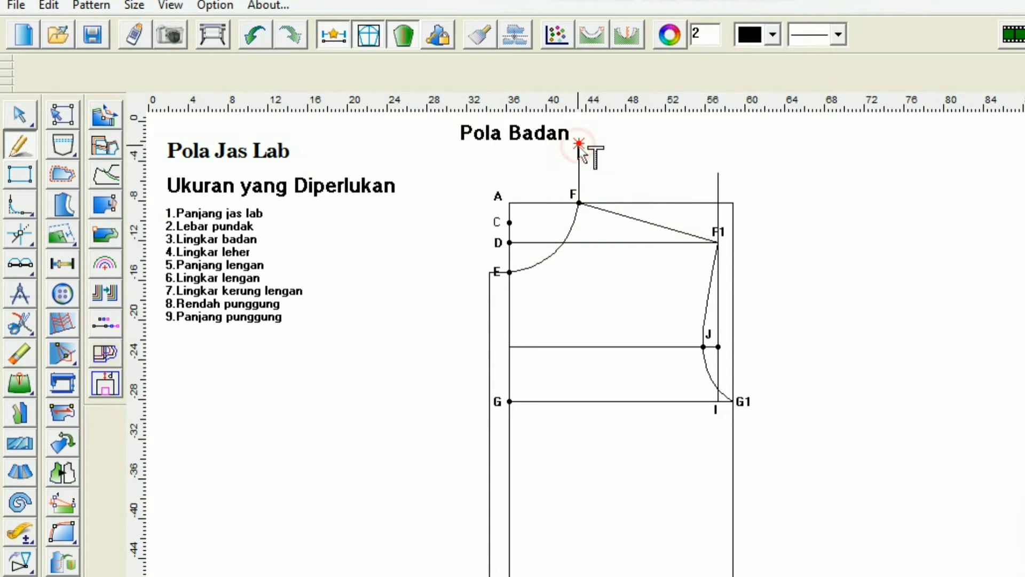
left_click(719, 173)
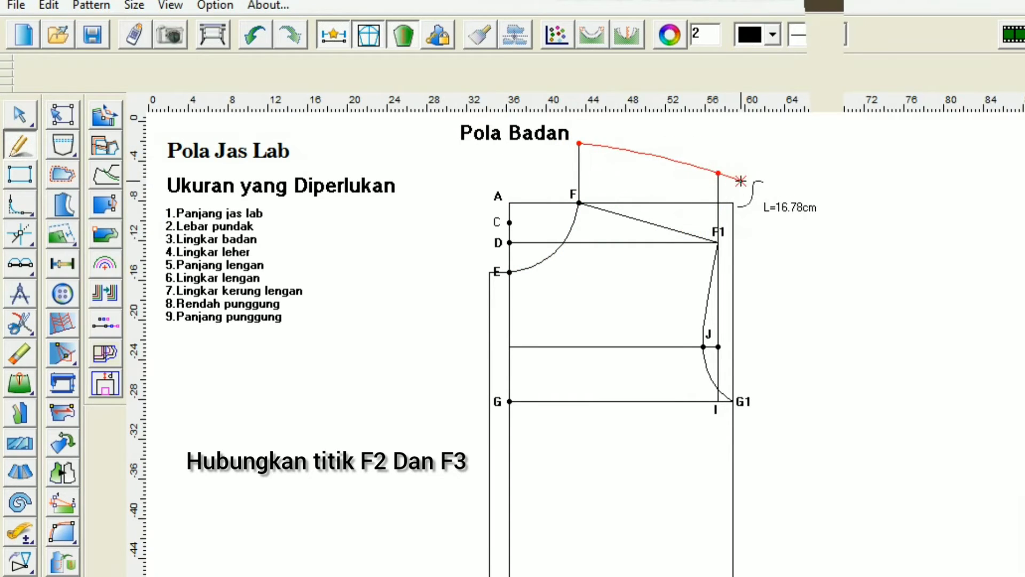
right_click(741, 181)
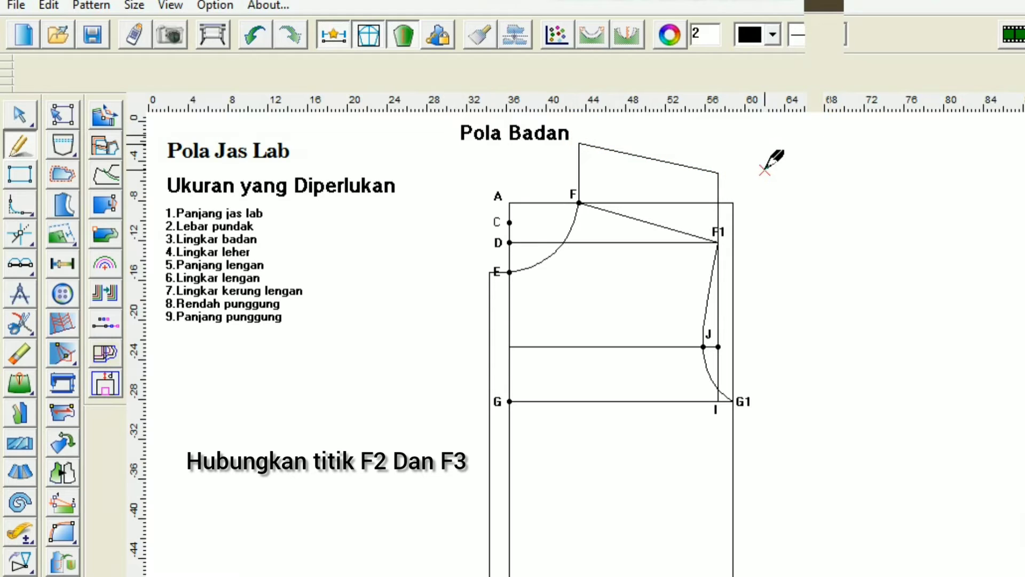
Add the bold label "F2" and place it beside the upper end of the vertical line above F.
left_click(20, 575)
left_click(548, 165)
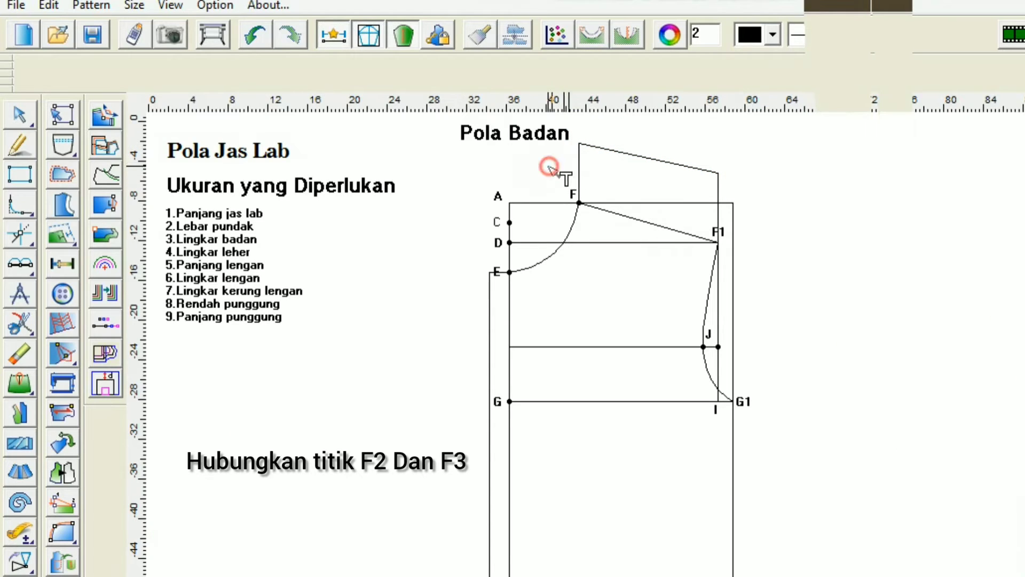
type("F2")
left_click(795, 465)
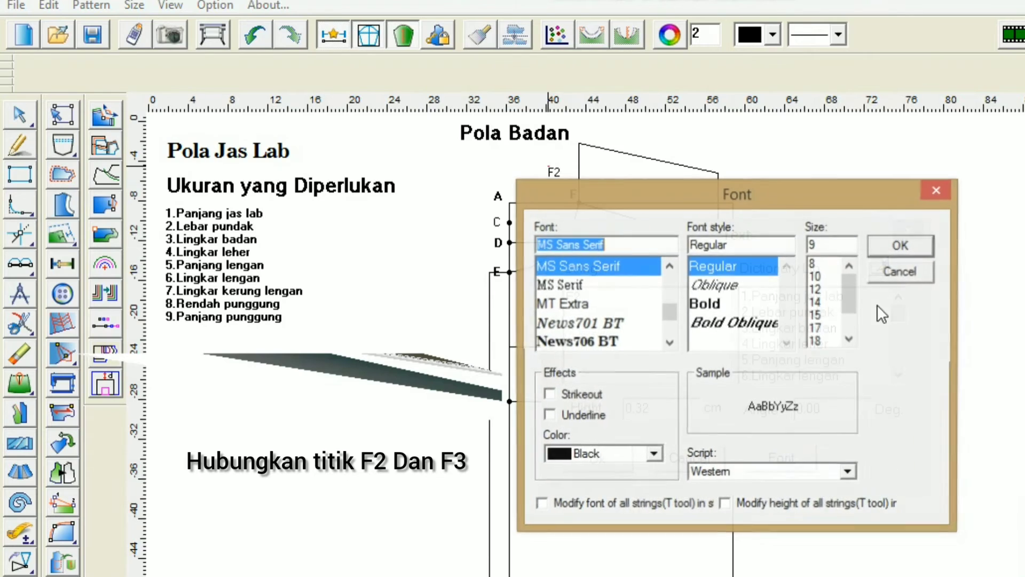
left_click(715, 302)
left_click(897, 247)
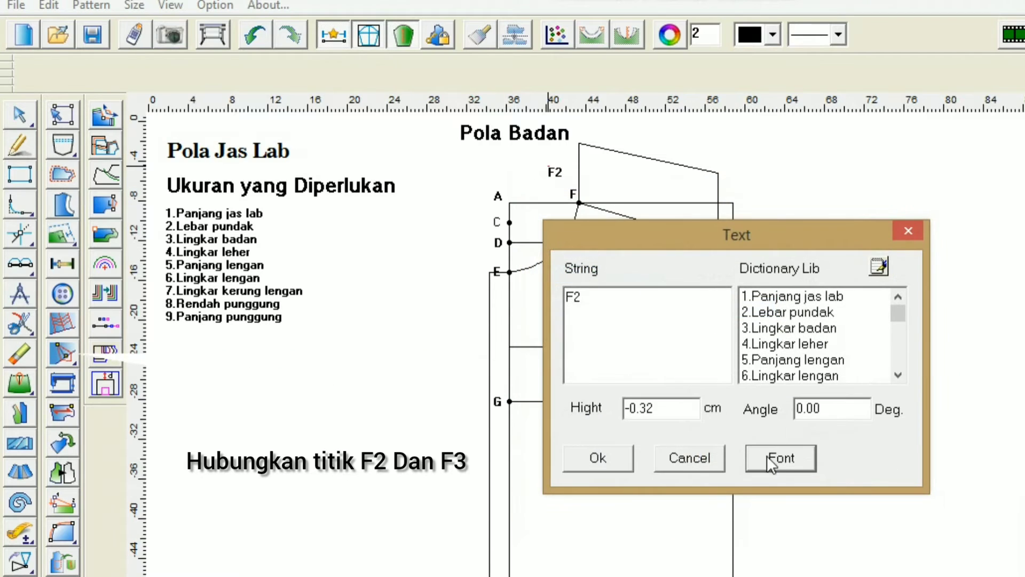
left_click(614, 458)
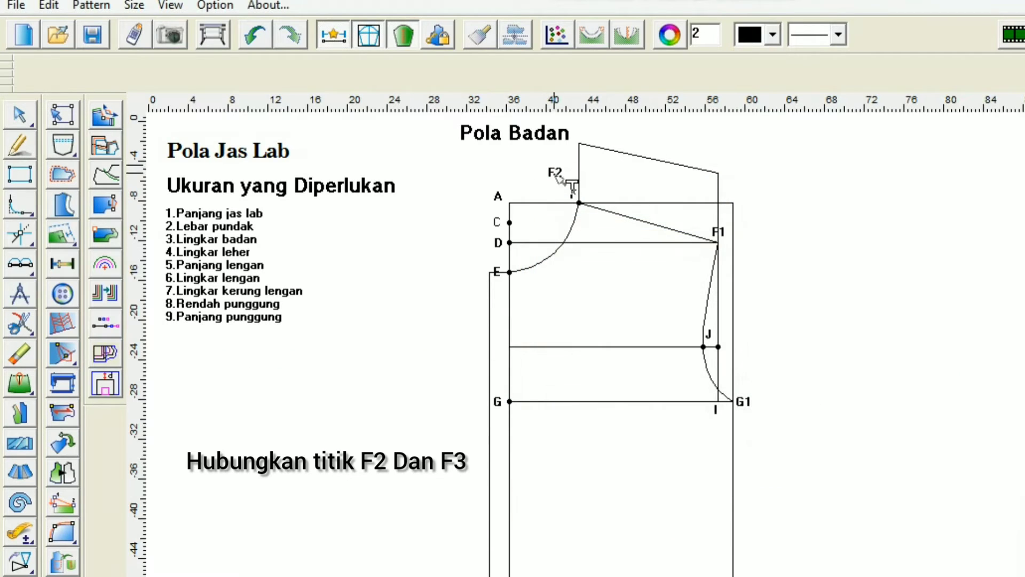
left_click(581, 159)
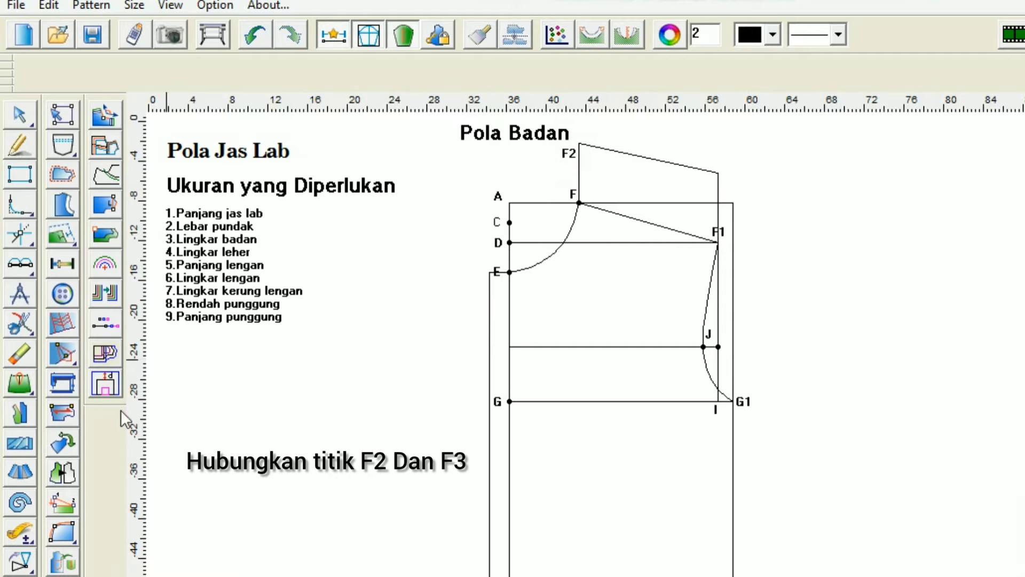
Add the bold label "F3" beside the upper end of the vertical line above F1.
left_click(732, 175)
type("F")
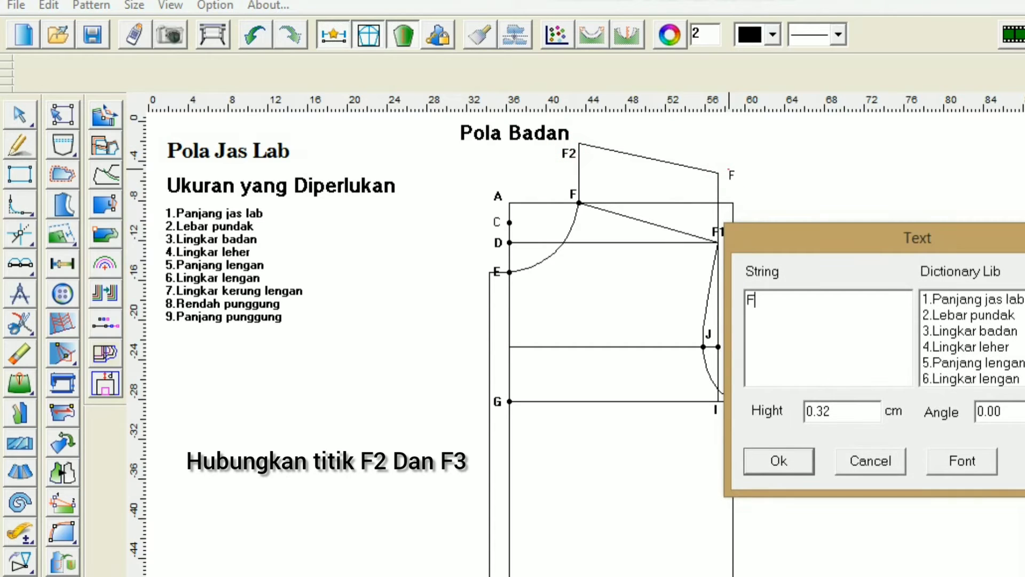
type("3")
left_click(961, 461)
left_click(908, 307)
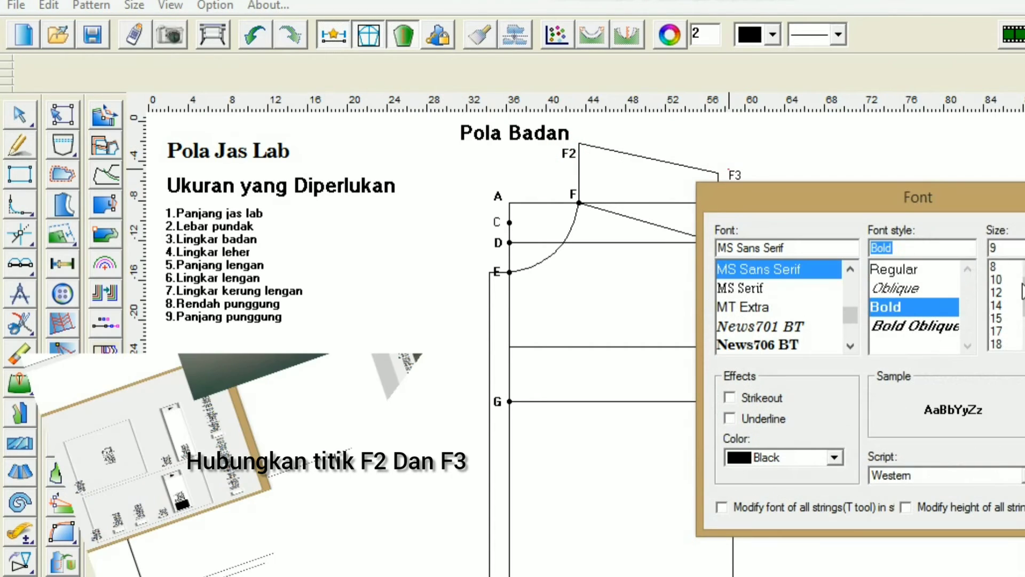
key("Return")
left_click(788, 463)
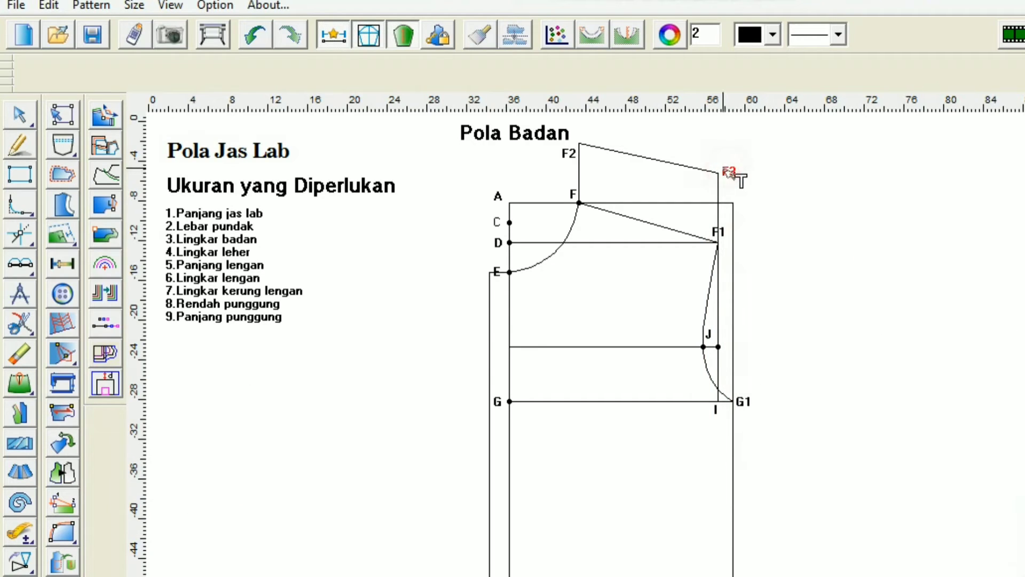
left_click(740, 180)
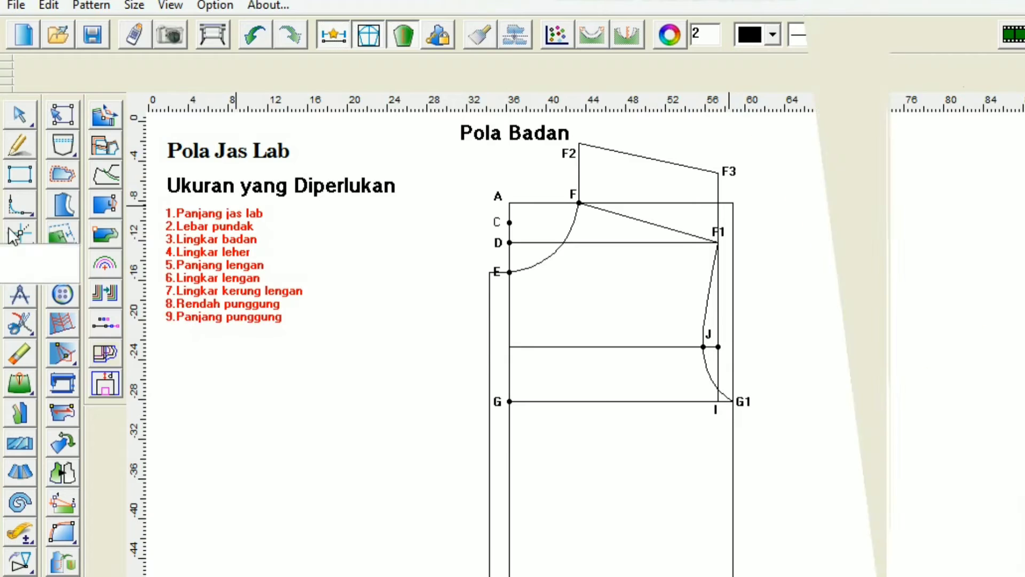
Draw a line from F2 to A and bend it inward into a back neckline curve about 10.3 cm long.
left_click(19, 145)
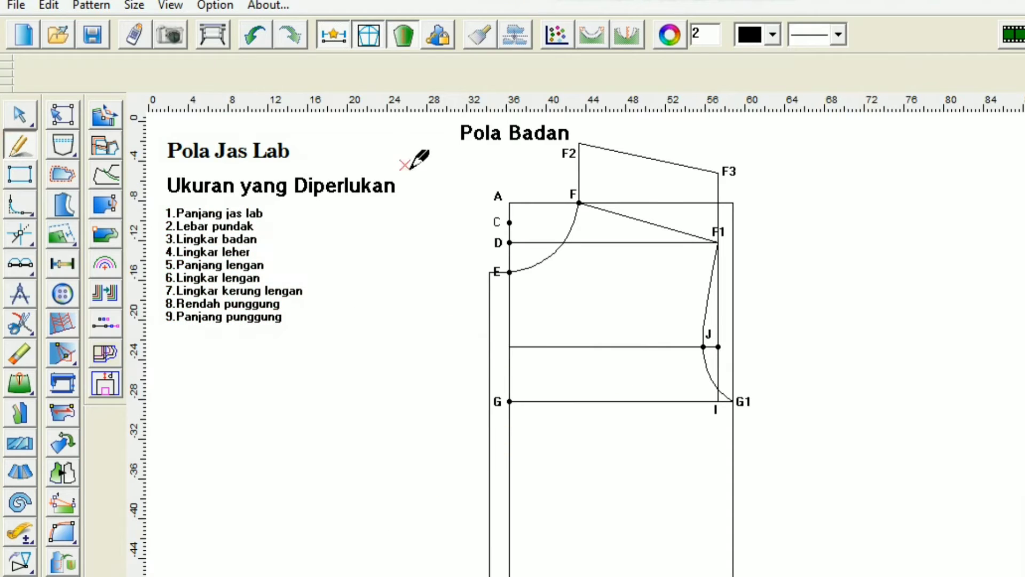
left_click(581, 145)
left_click(510, 203)
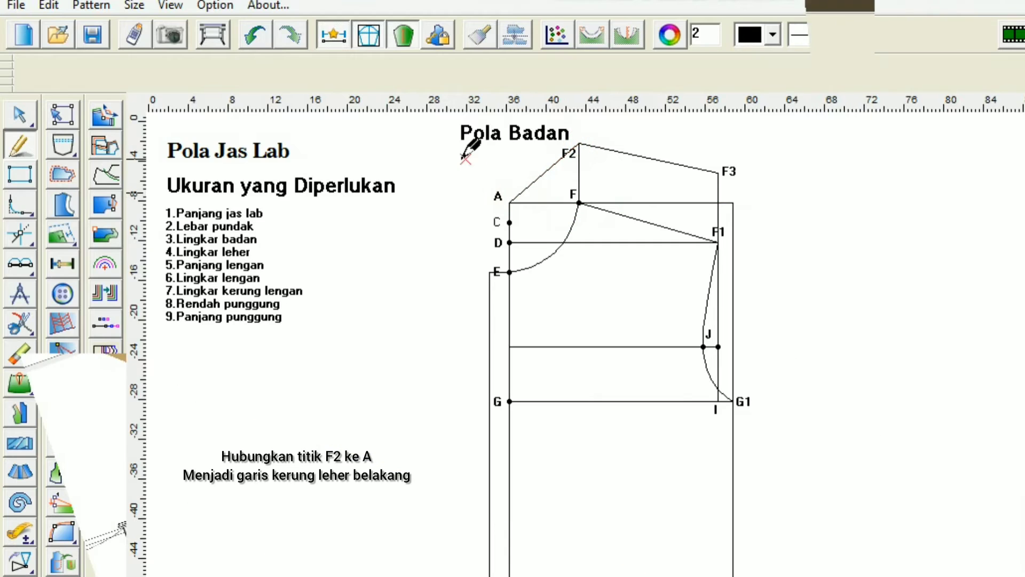
left_click(26, 118)
left_click(547, 180)
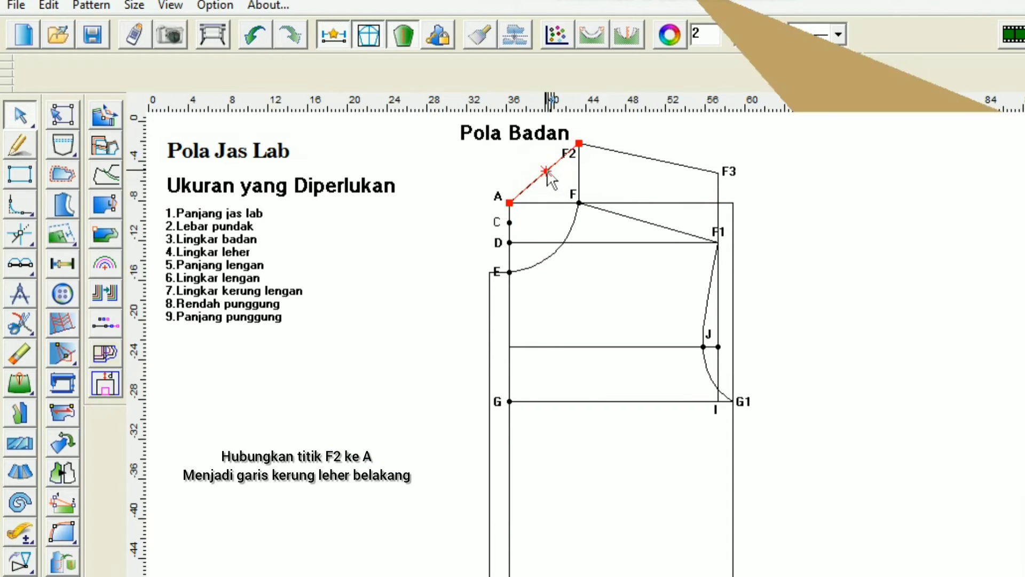
left_click_drag(546, 172, 563, 184)
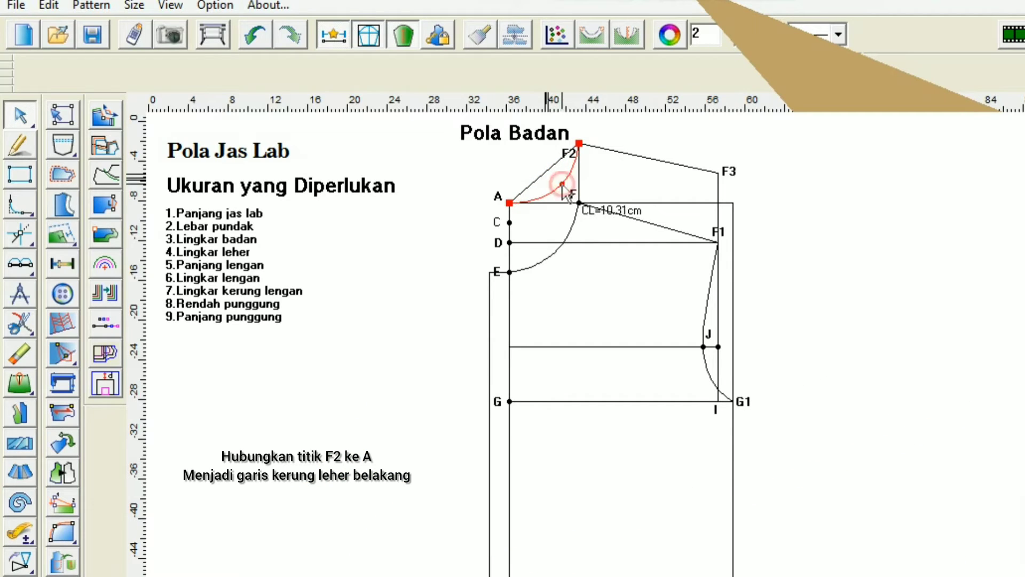
left_click(814, 182)
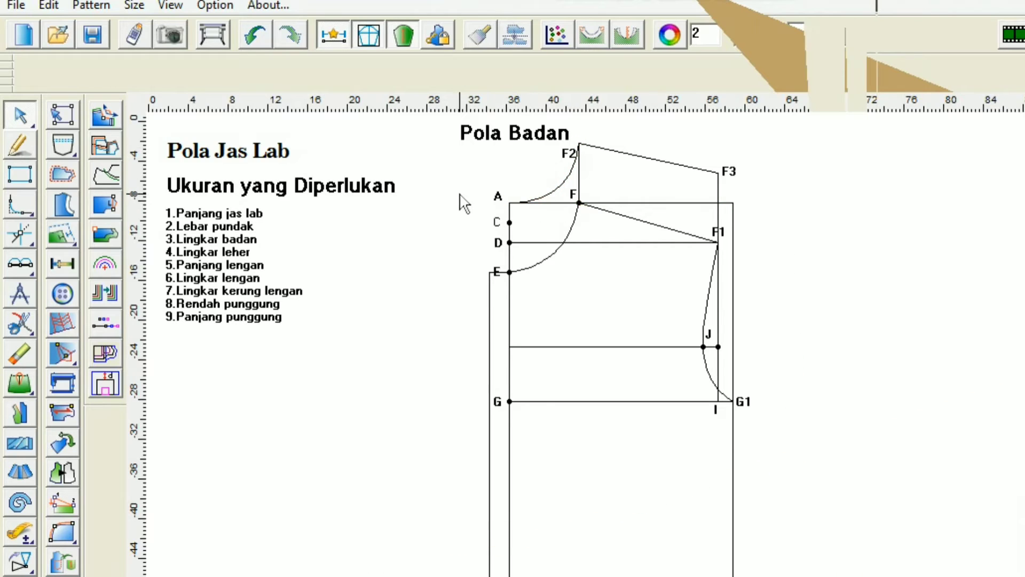
key("ctrl+z")
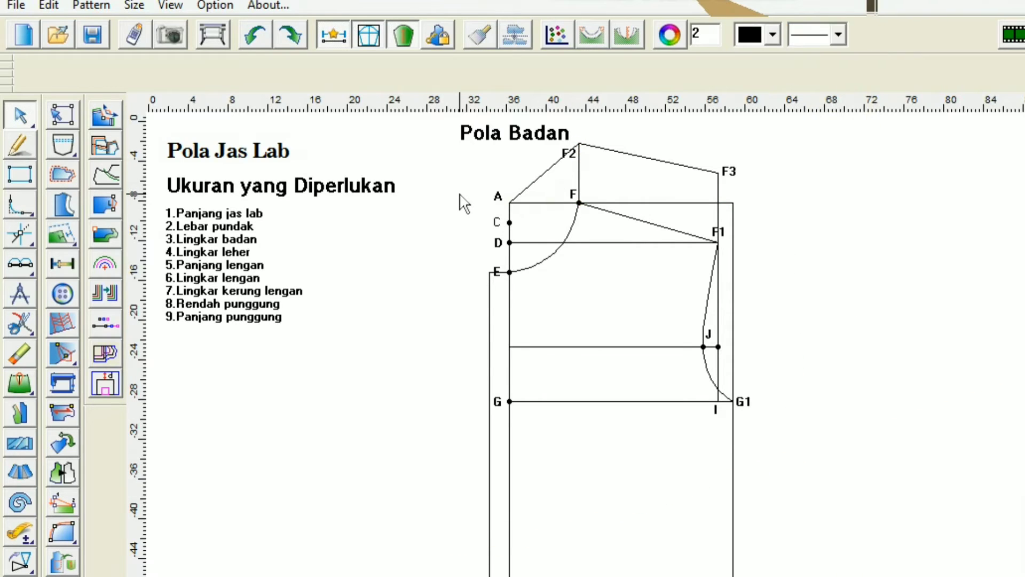
left_click(291, 34)
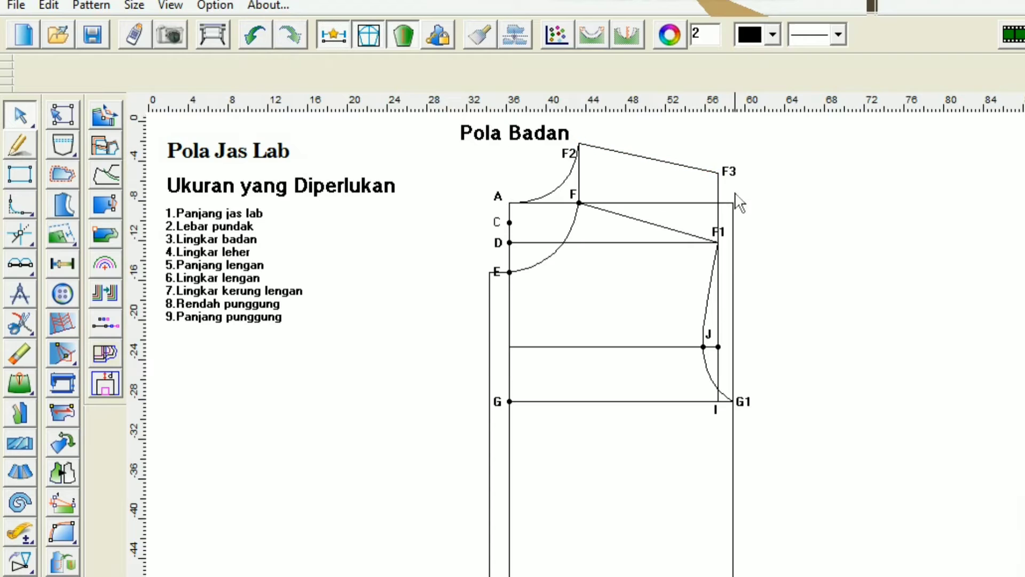
Draw the back armhole curve from F3 through the point at J to G1.
left_click(20, 144)
left_click(718, 172)
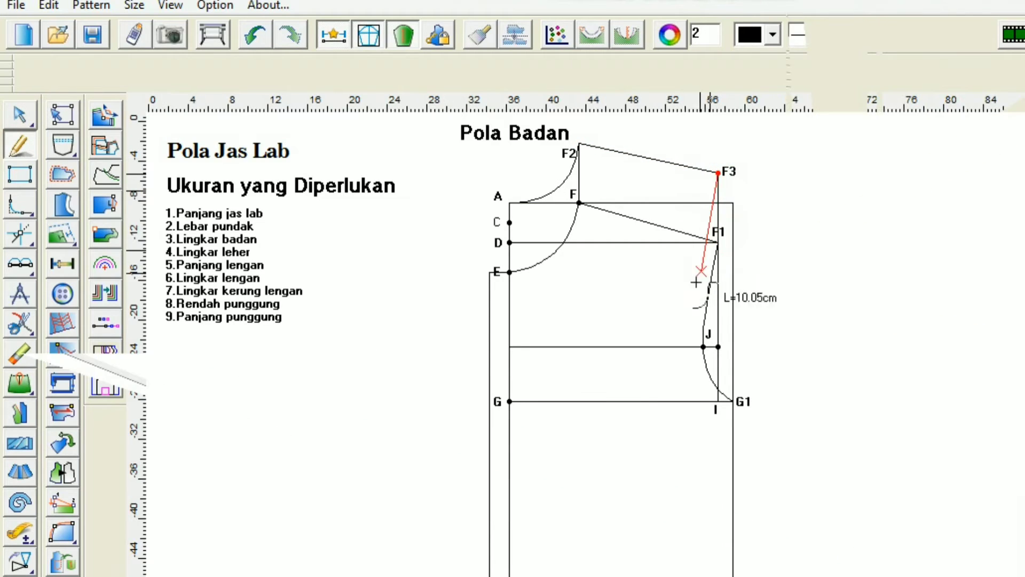
left_click(703, 346)
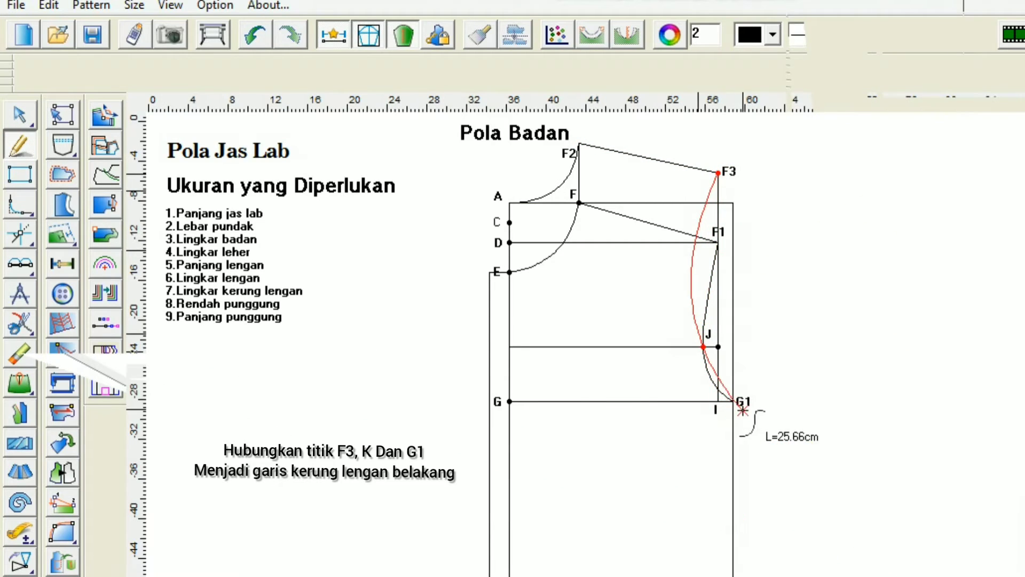
left_click(733, 400)
right_click(803, 317)
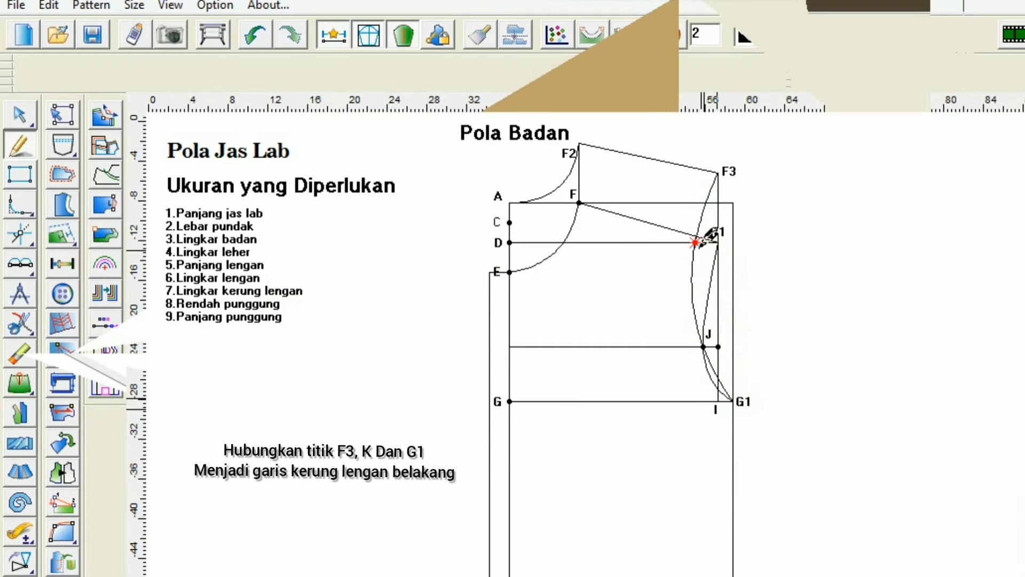
Reshape the back armhole curve by shifting its upper part outward toward F1 and adjusting its lower part between J and G1.
left_click(19, 121)
left_click(692, 258)
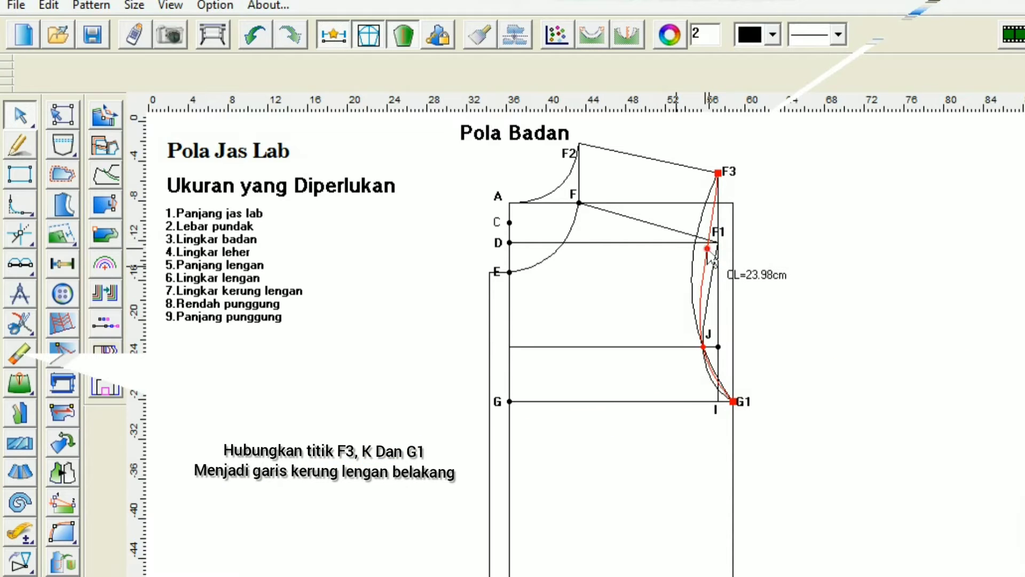
left_click(710, 256)
left_click(714, 377)
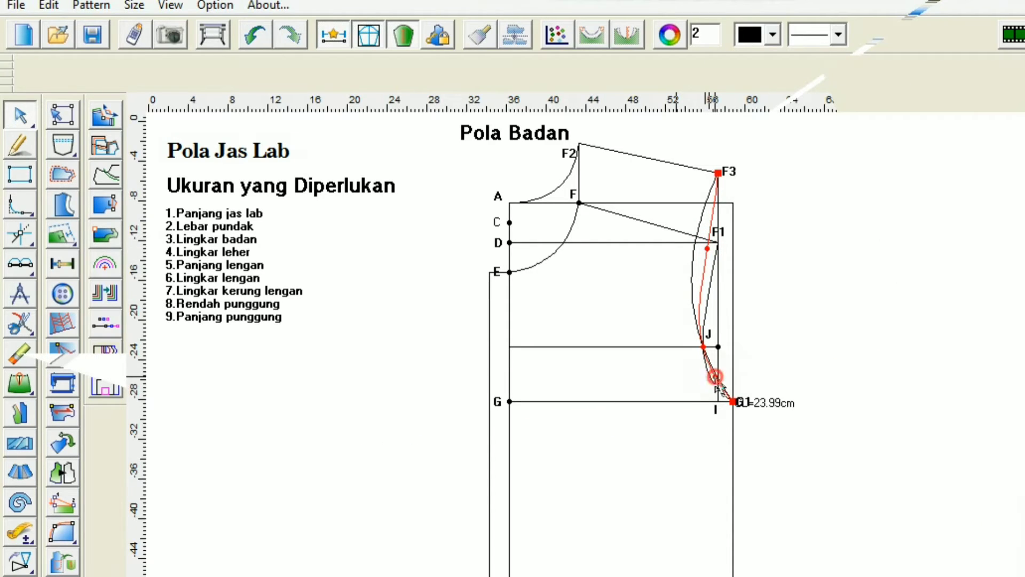
left_click(715, 378)
left_click(714, 379)
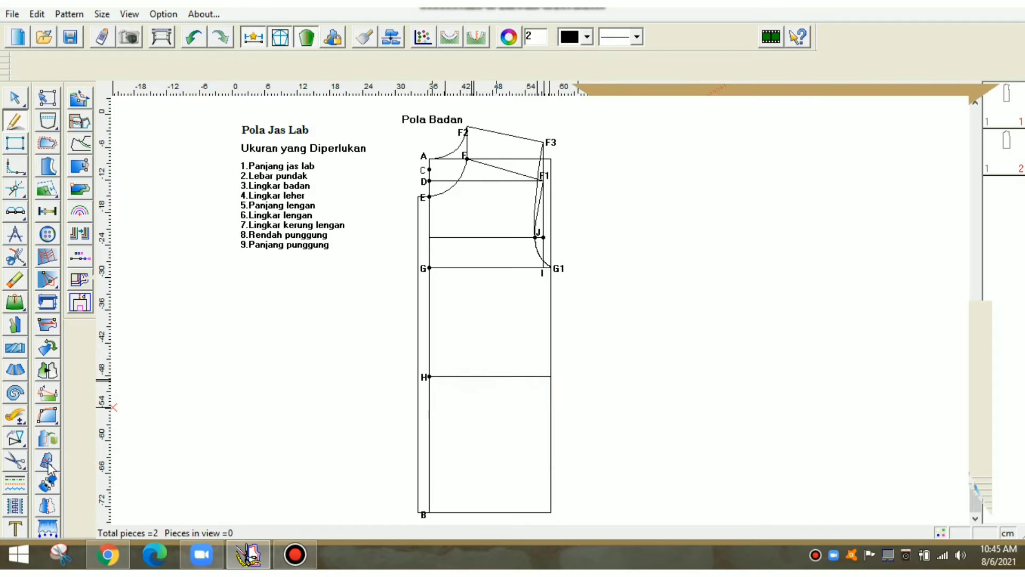
Measure the length of the horizontal line at H with the Compare length tool.
left_click(16, 418)
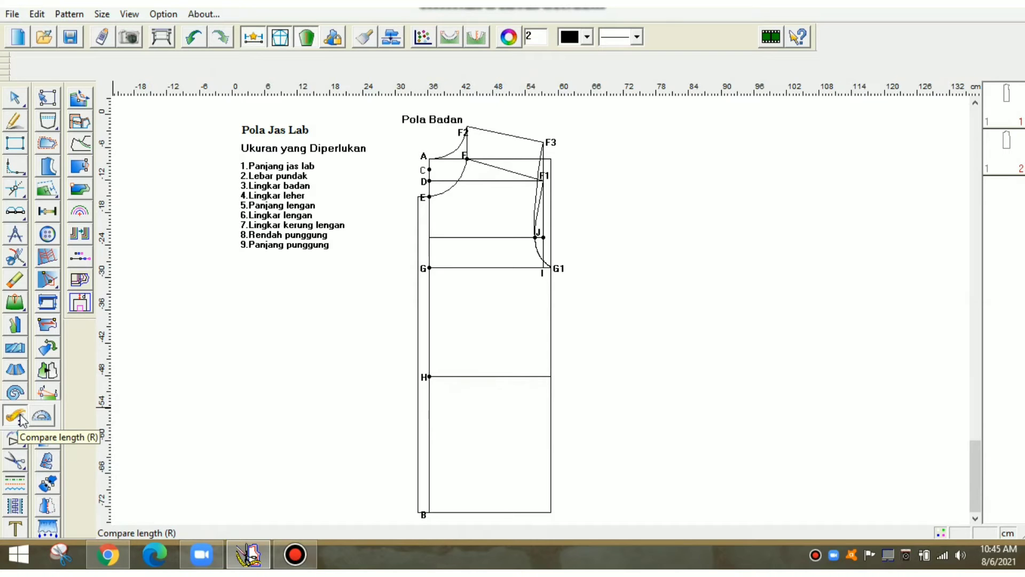
left_click(22, 419)
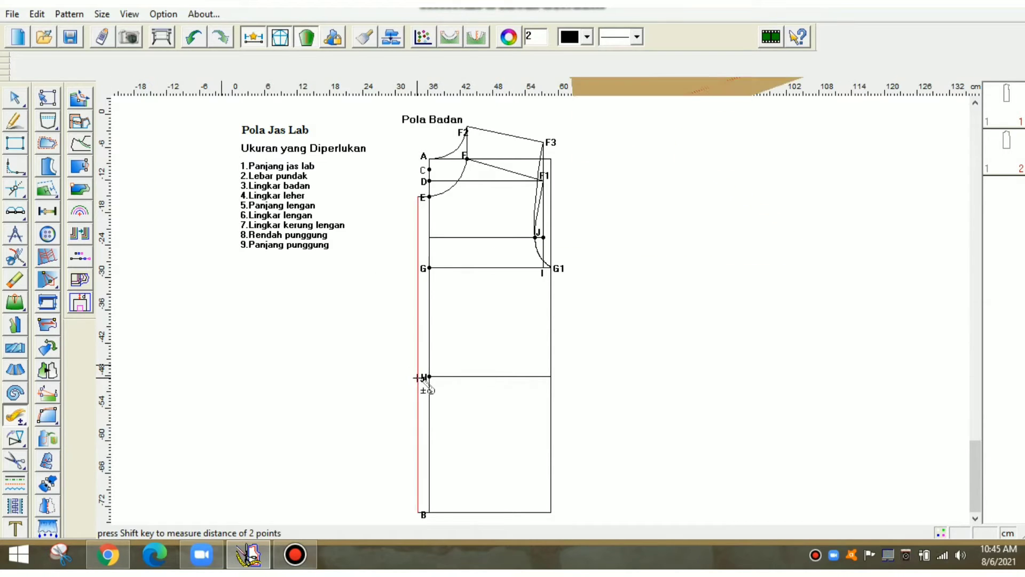
left_click(484, 377)
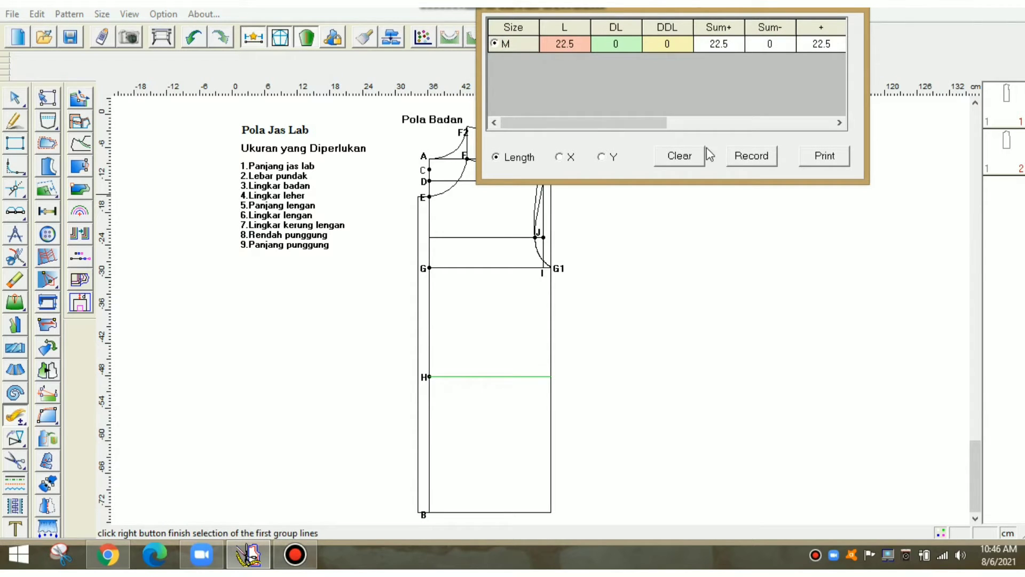
left_click(857, 8)
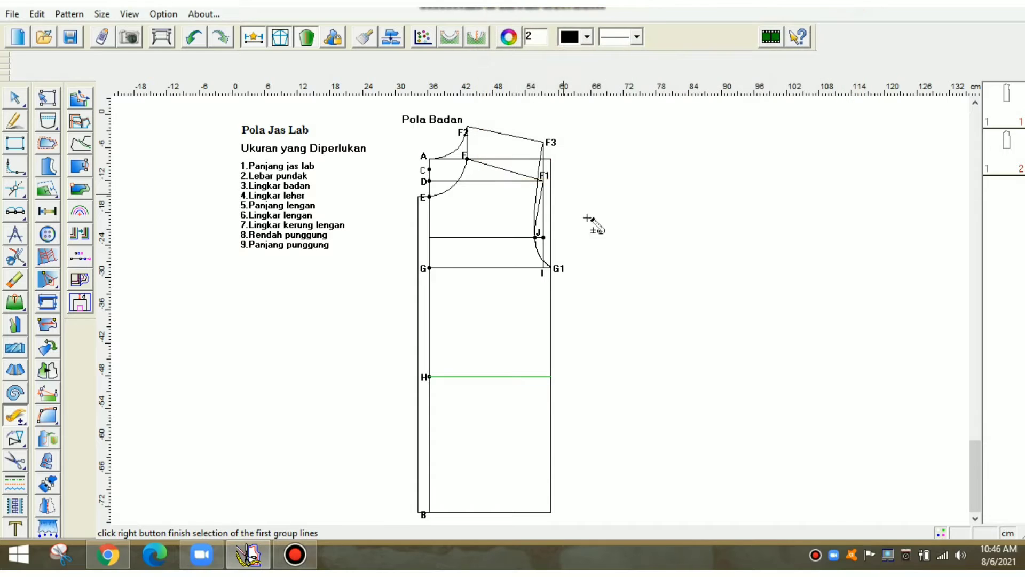
Place a point on the horizontal line at H, 11.25 cm from H.
left_click(22, 214)
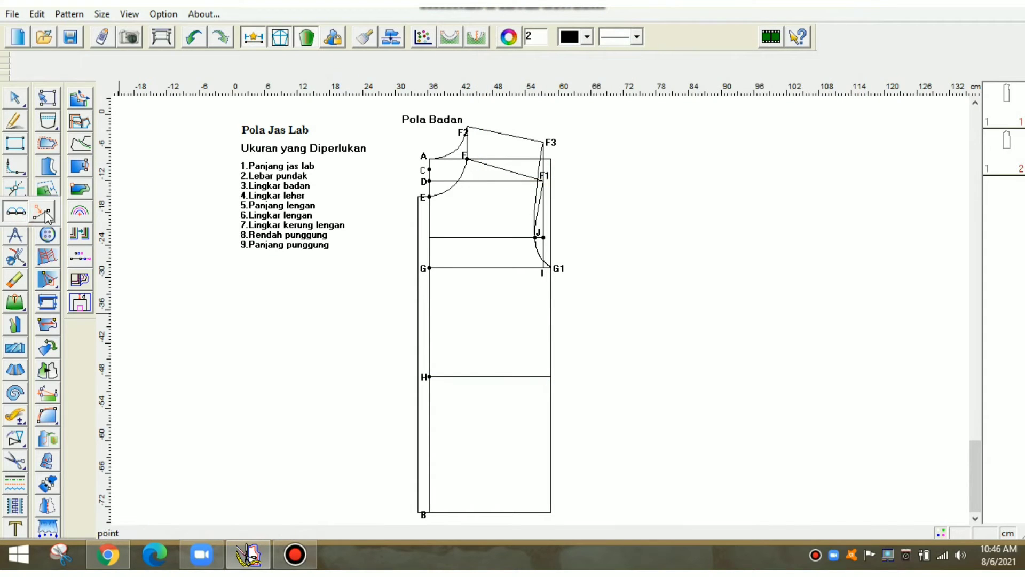
left_click(43, 213)
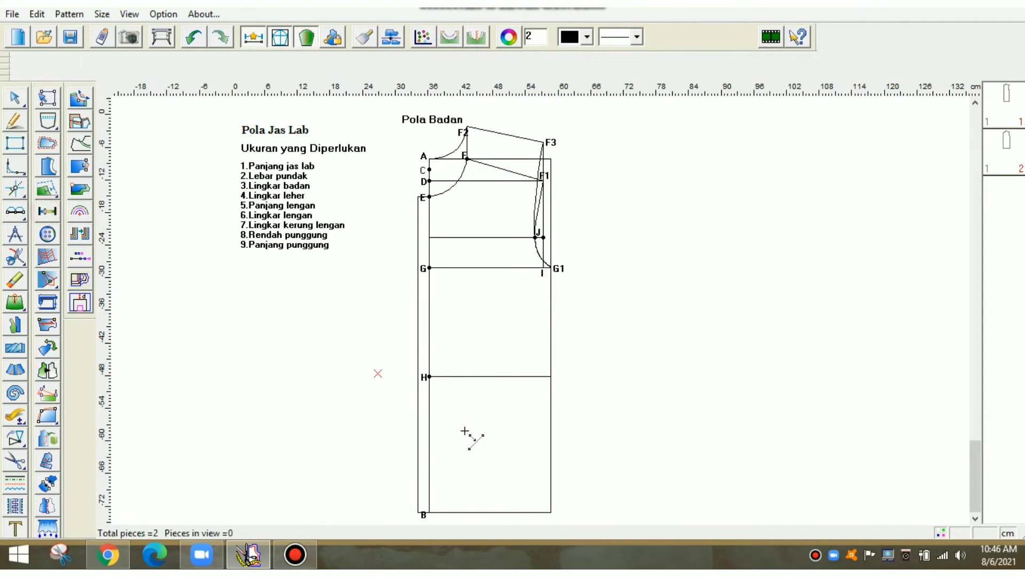
left_click(470, 377)
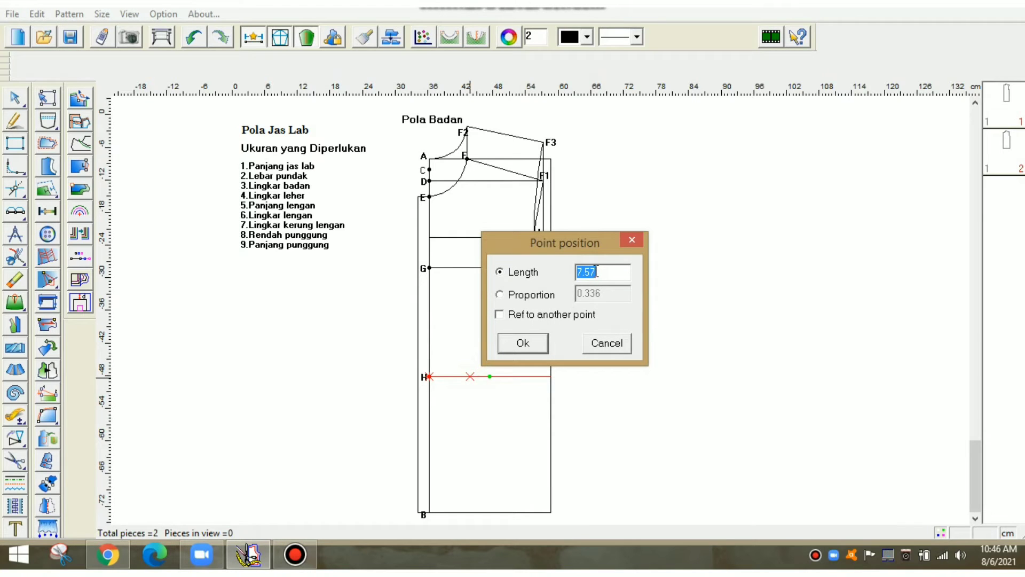
type("11")
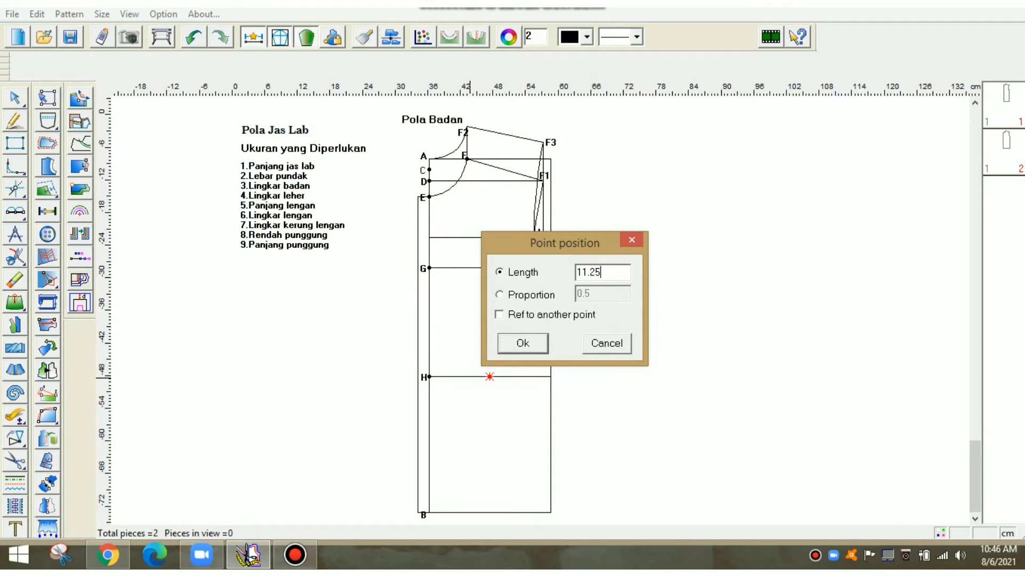
left_click(540, 341)
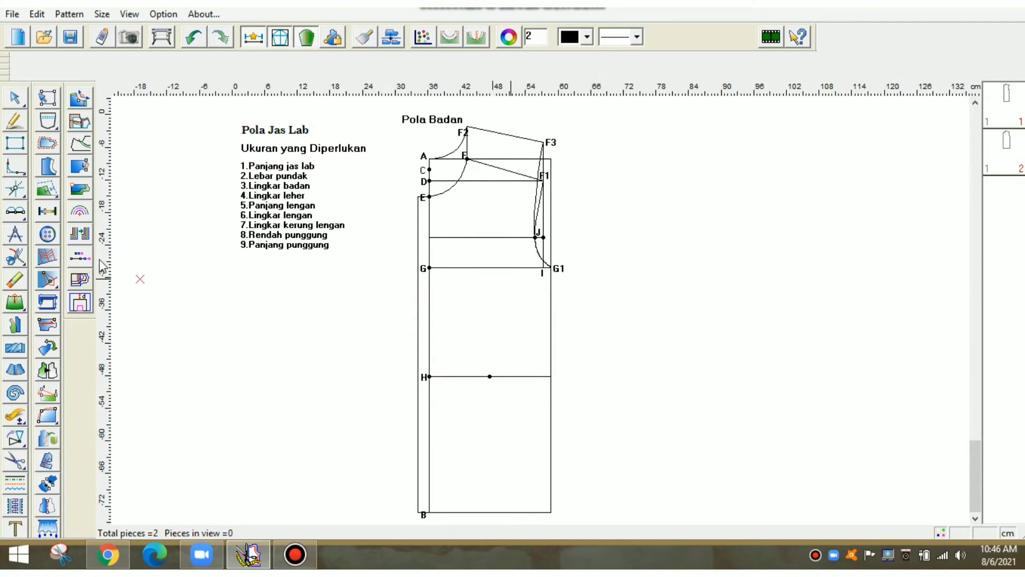
mouse_move(23, 218)
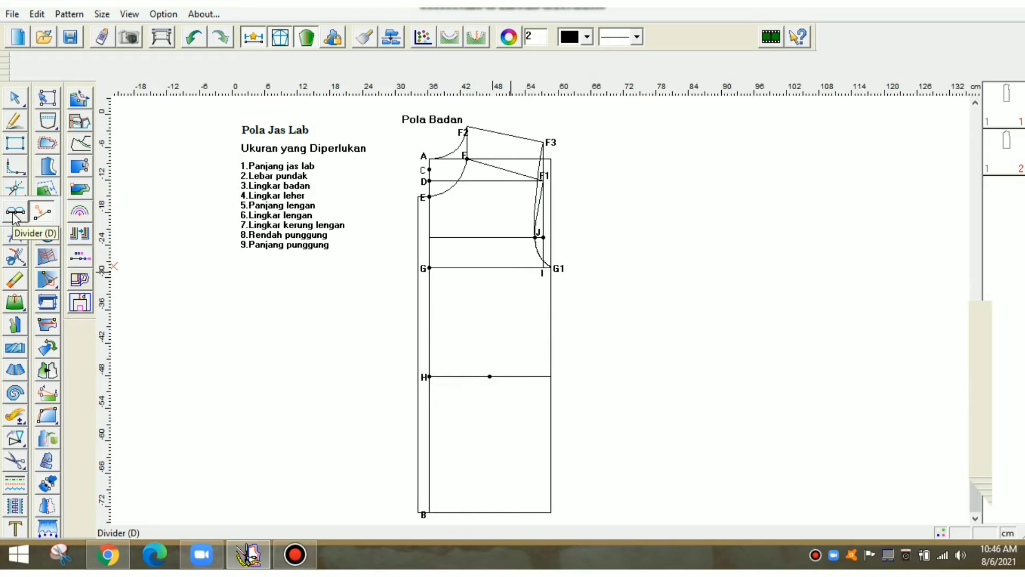
Place two points on the horizontal line at H, 1.5 cm to each side of its midpoint, with the two-way Divider.
left_click(21, 217)
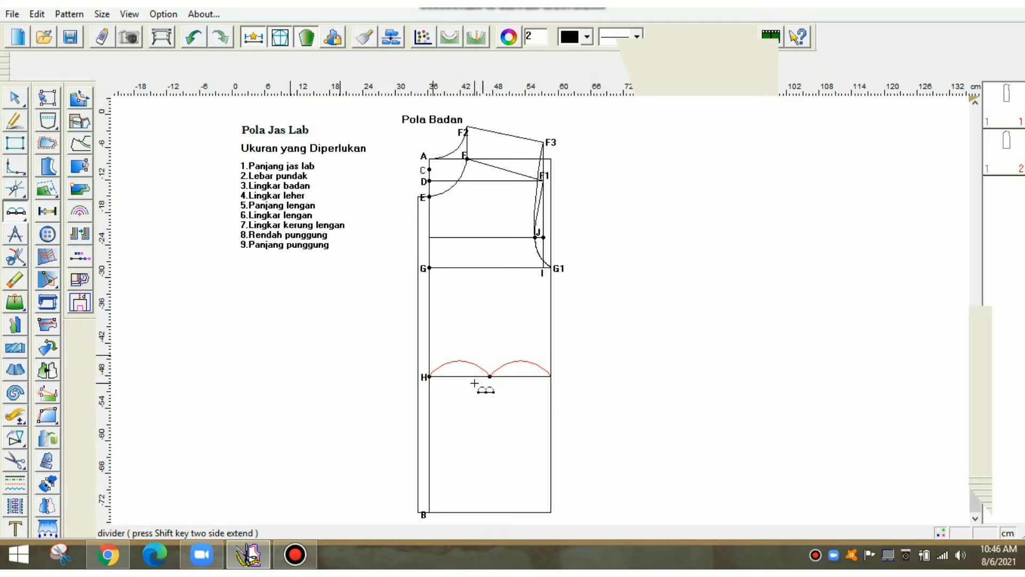
key("shift")
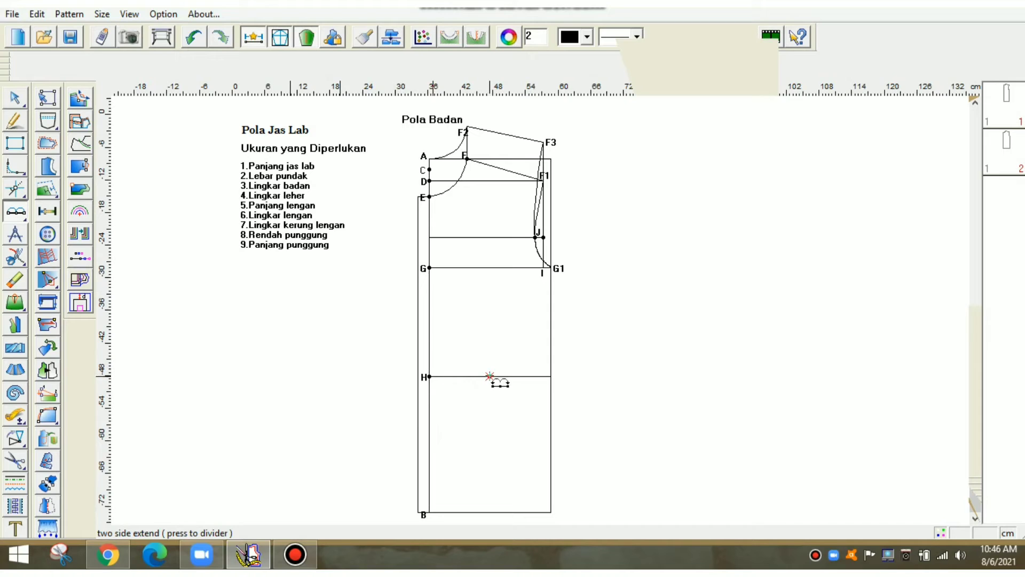
left_click(489, 376)
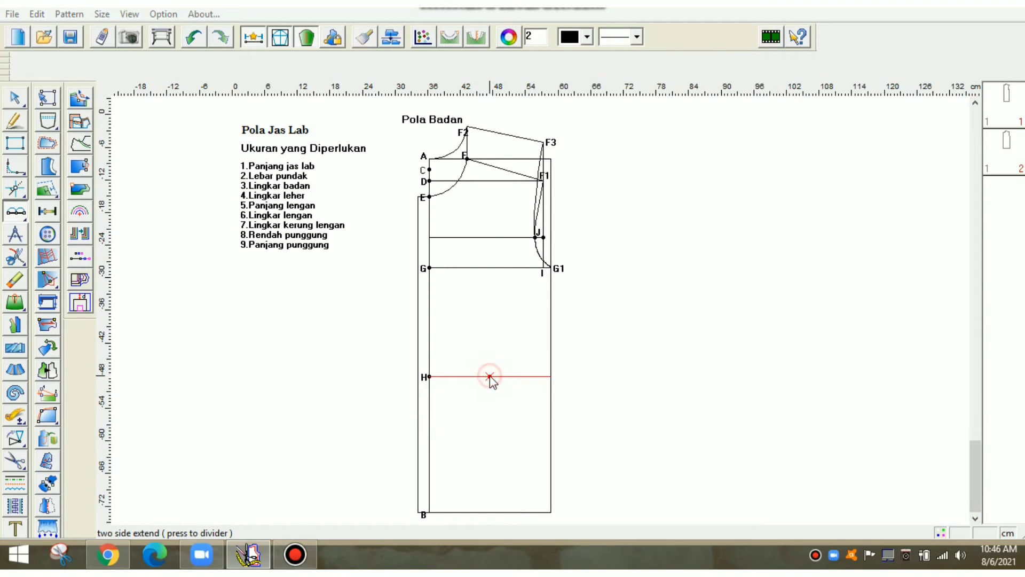
left_click(490, 376)
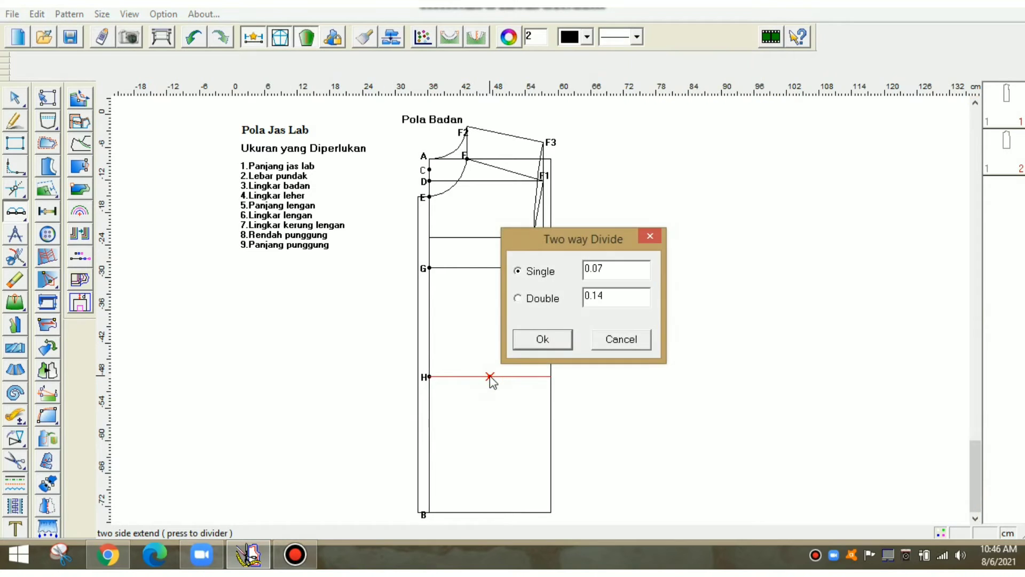
double_click(604, 270)
type("1.5")
left_click(562, 344)
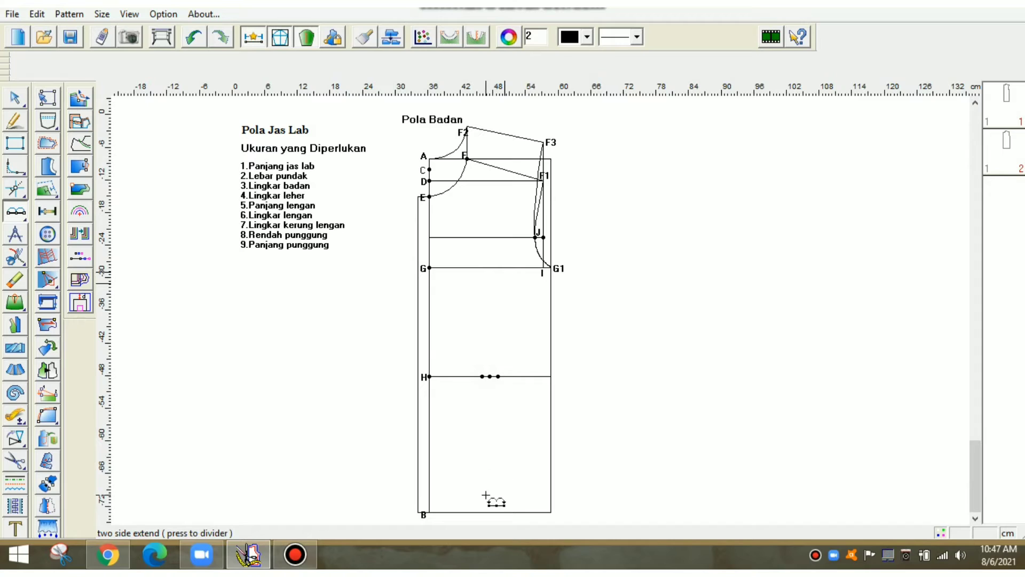
Draw a vertical dart centre line from the midpoint of the H line up to the horizontal line at G.
left_click(16, 122)
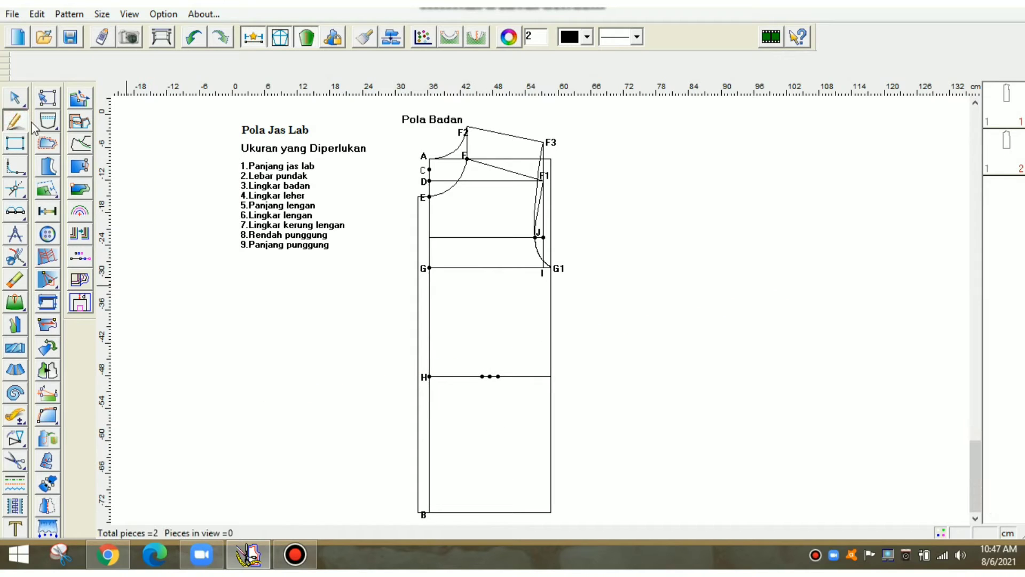
left_click(490, 377)
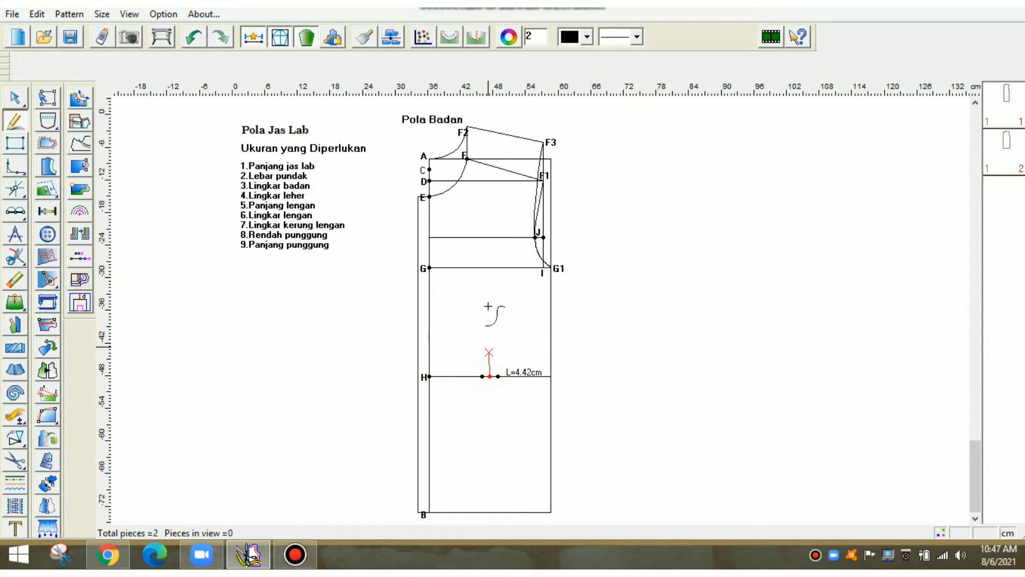
left_click(490, 268)
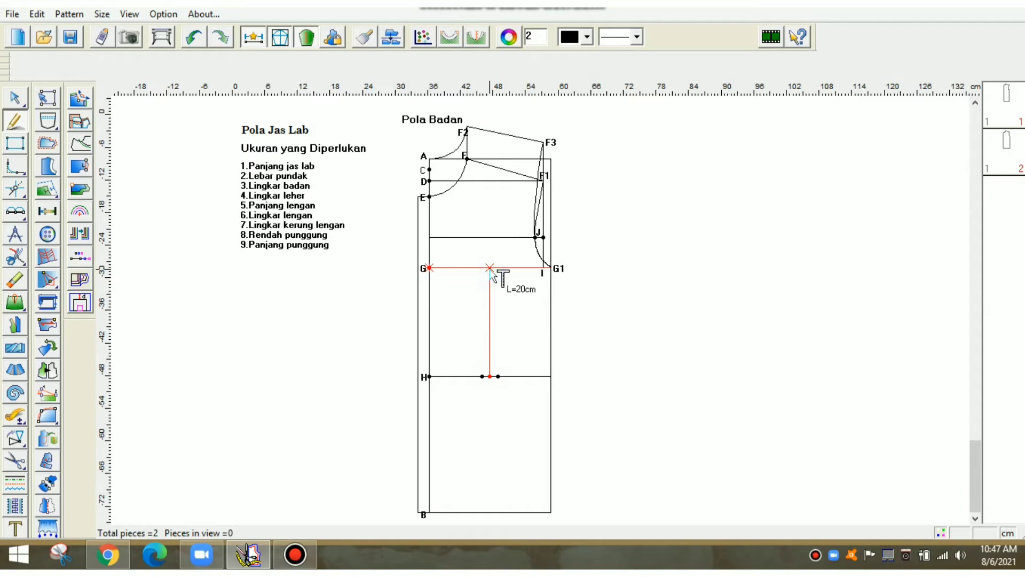
right_click(490, 267)
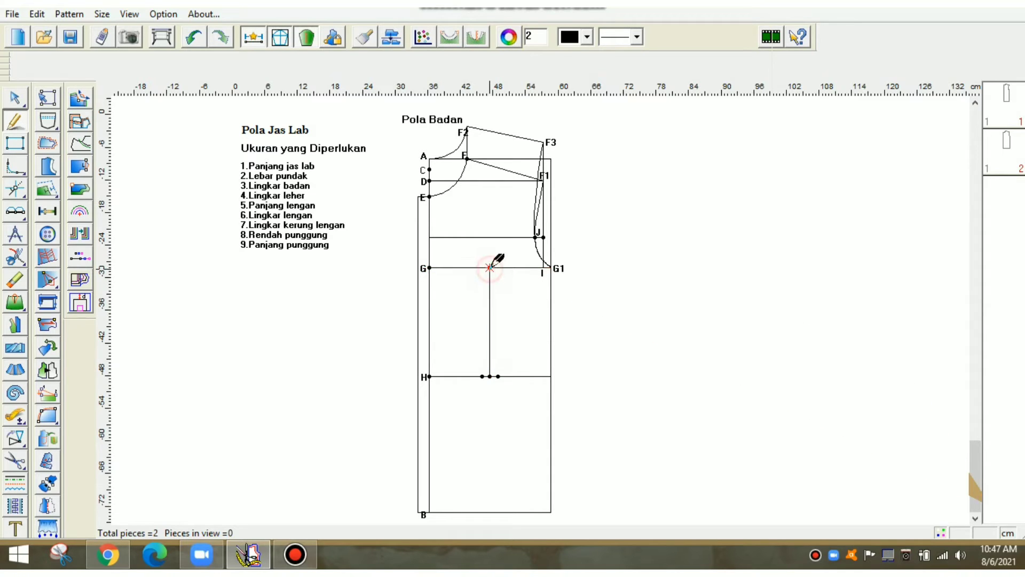
Draw the two upper dart legs from the centre line's top on the G line to the two outer points on the H line.
left_click(489, 267)
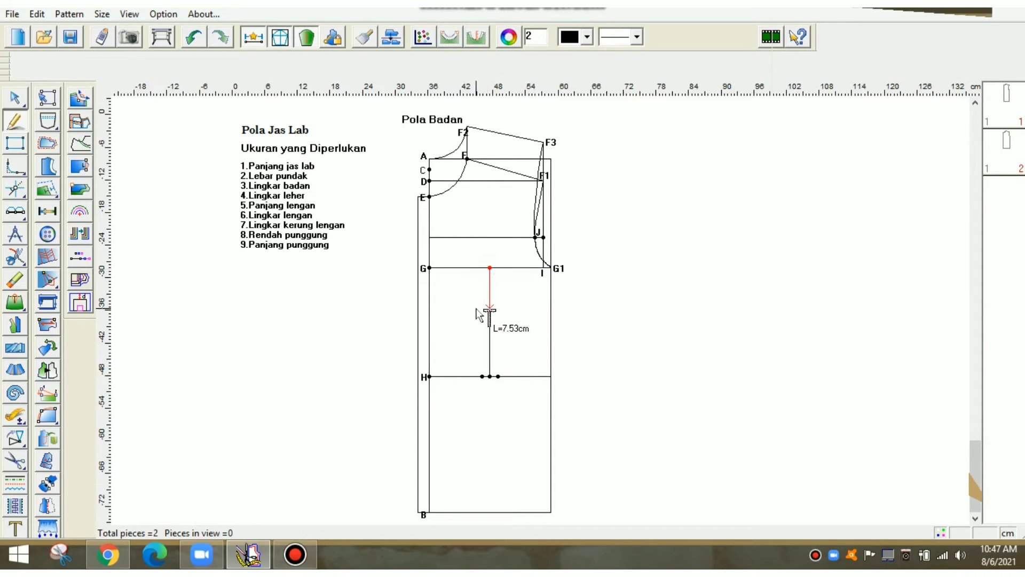
left_click(482, 376)
right_click(501, 345)
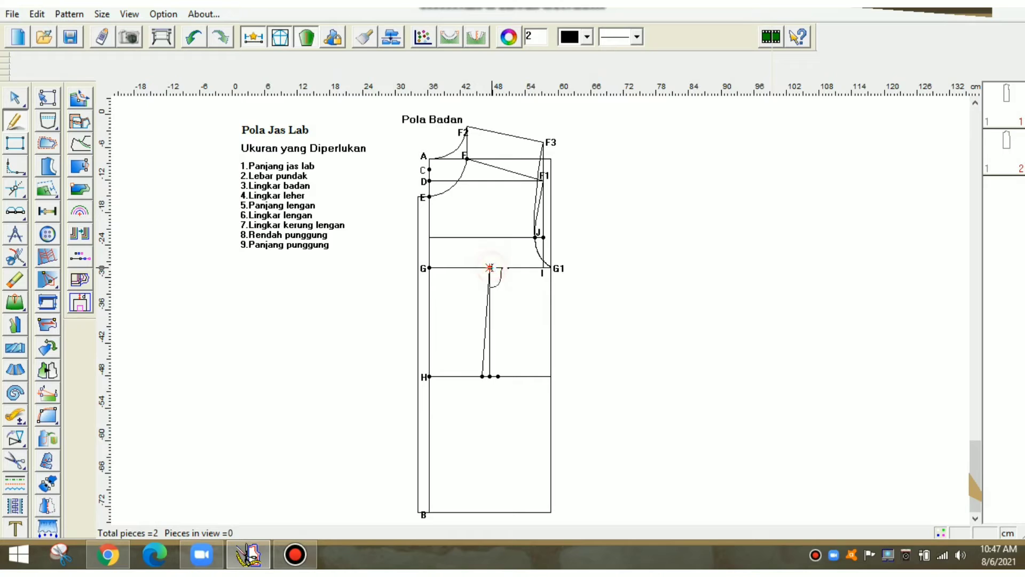
left_click(489, 267)
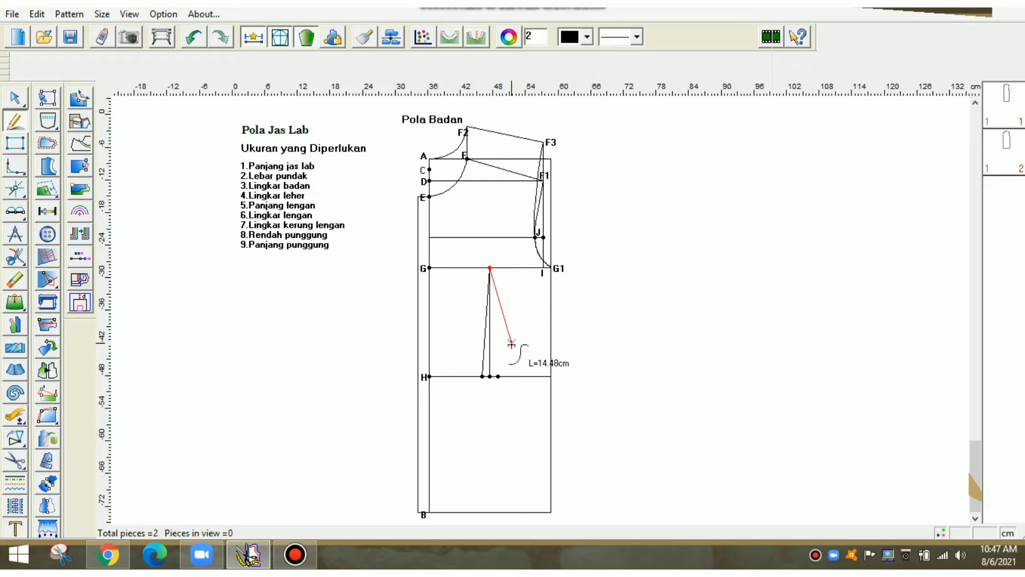
right_click(503, 382)
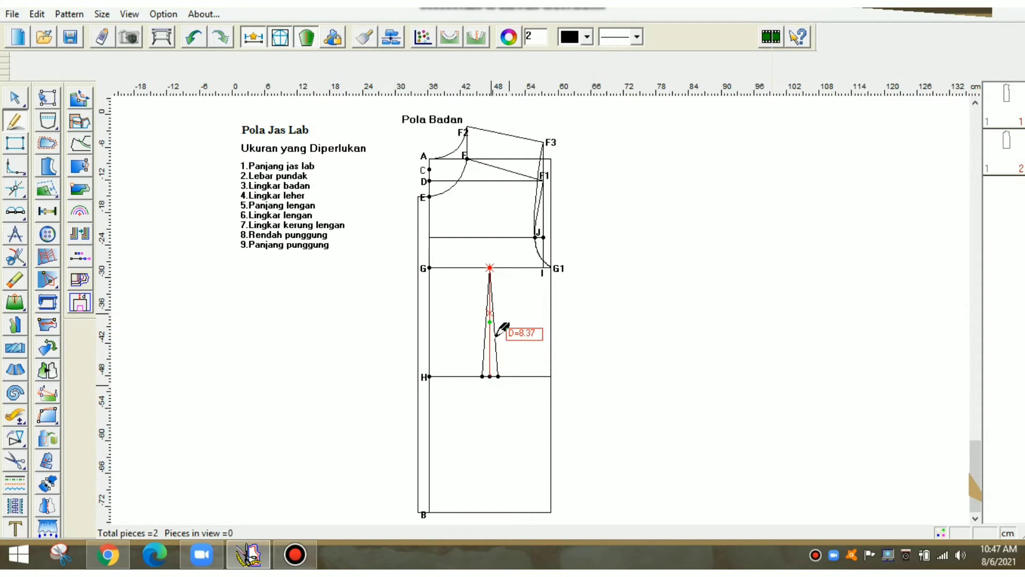
Extend the dart centre with a 12 cm vertical line downward from the midpoint of the H line.
left_click(490, 376)
left_click(490, 463)
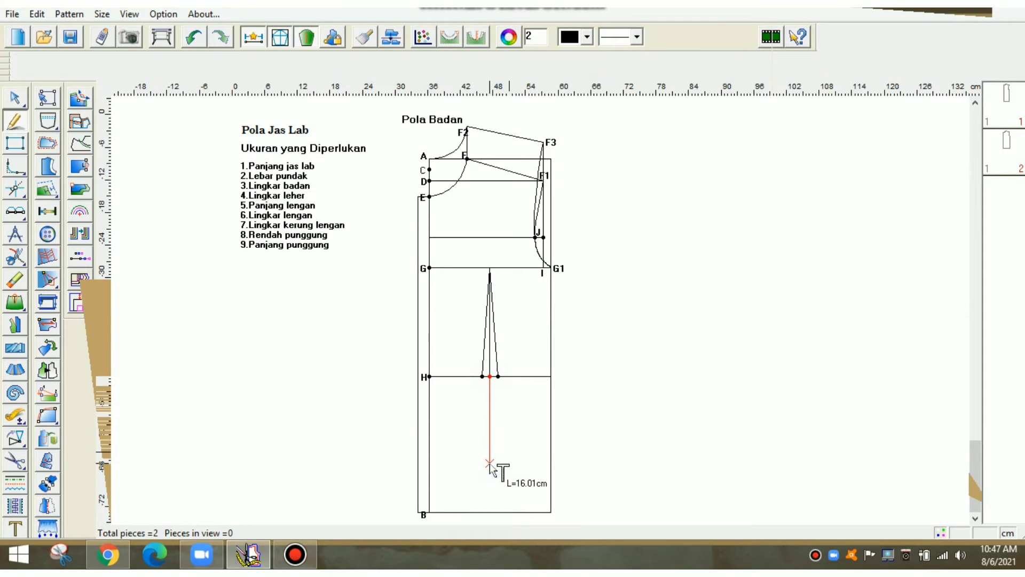
left_click(494, 433)
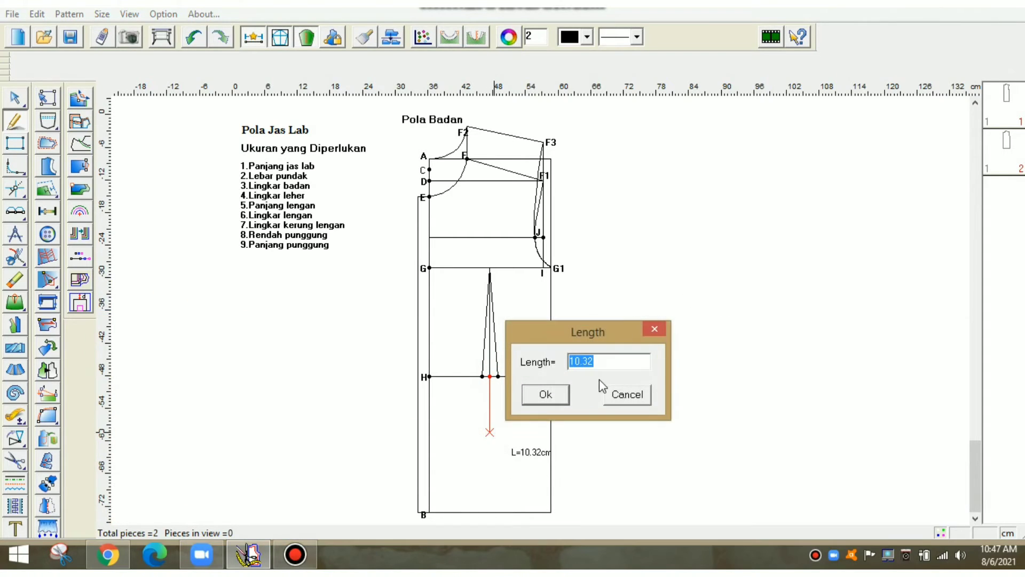
type("12")
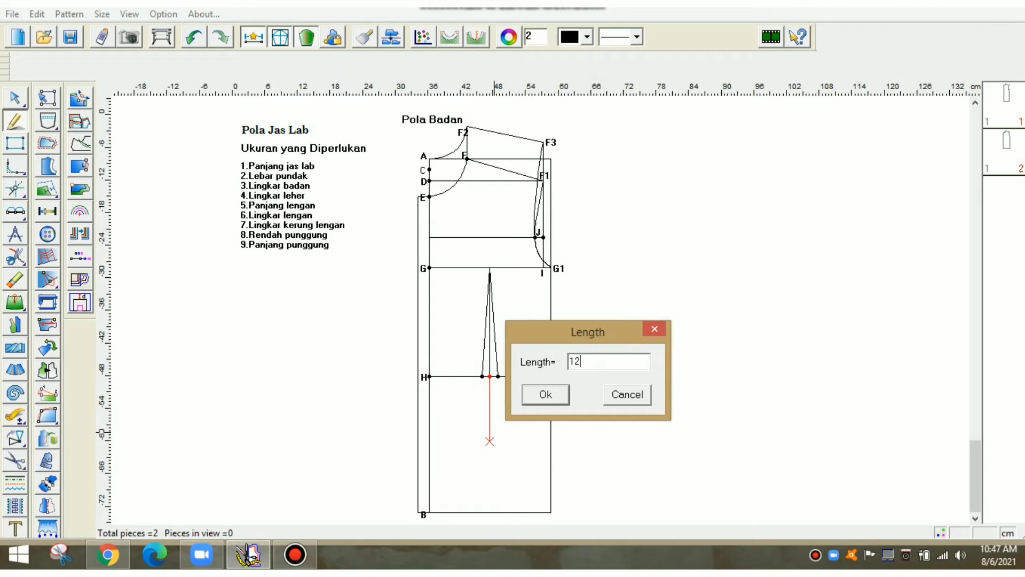
left_click(558, 395)
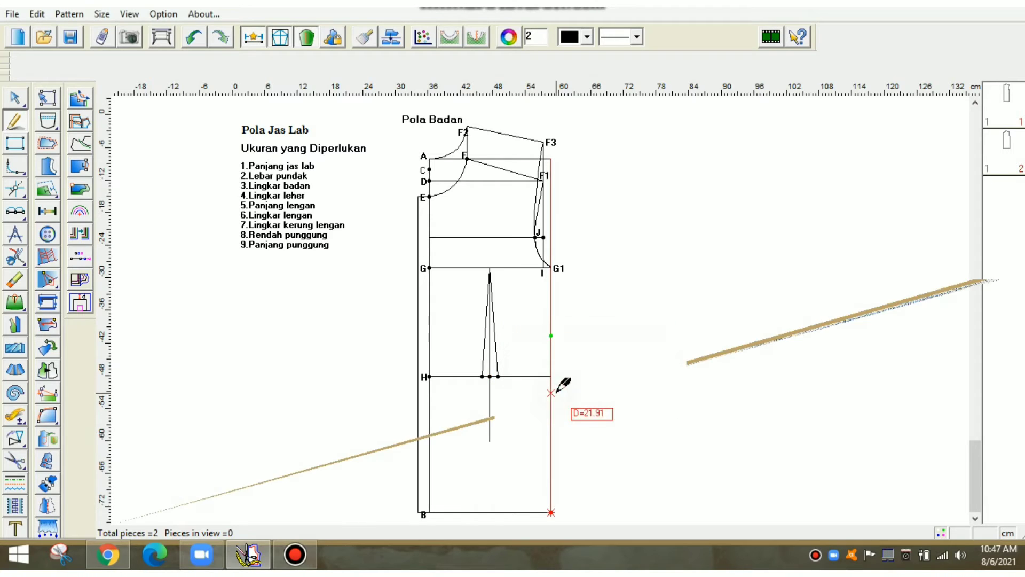
Draw the two lower dart legs from the bottom end of the centre line to the outer points on the H line.
left_click(490, 441)
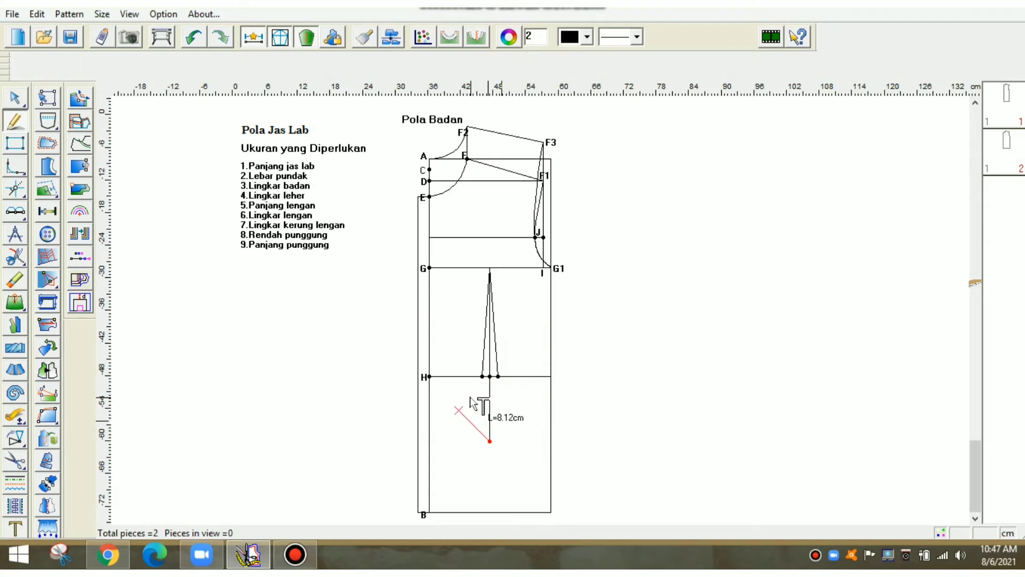
left_click(482, 376)
right_click(493, 410)
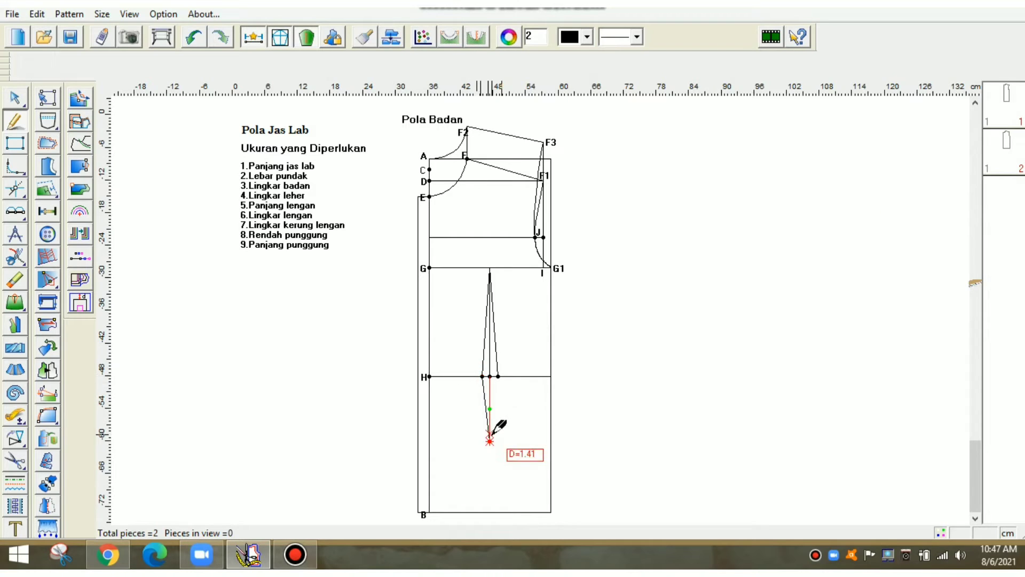
left_click(490, 442)
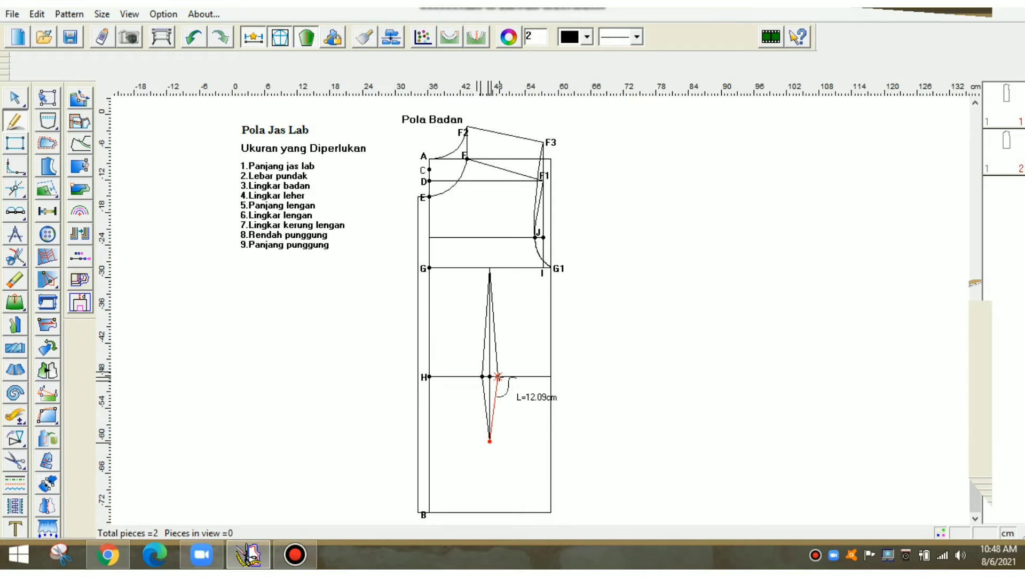
left_click(498, 377)
right_click(543, 385)
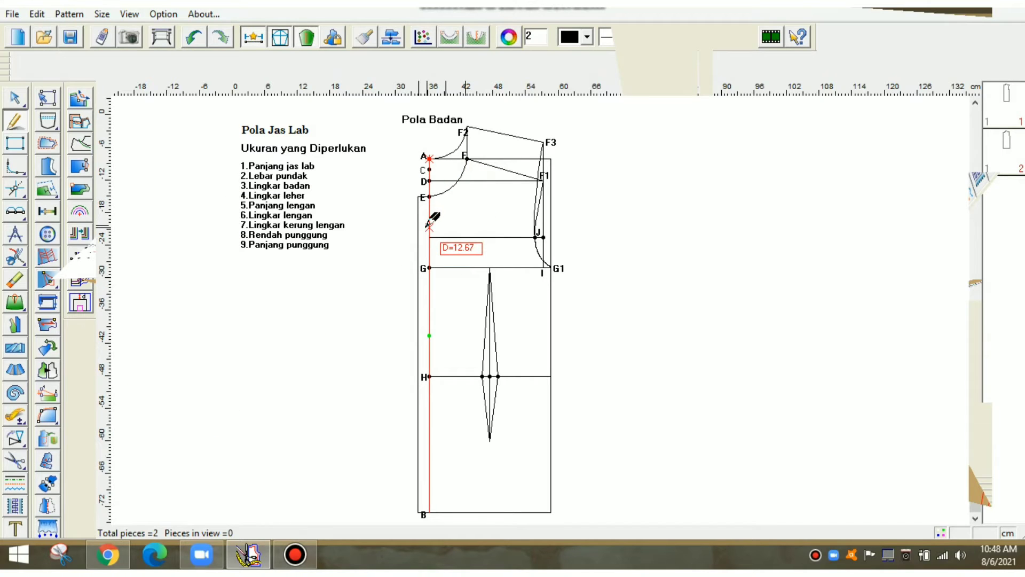
Place a point on the outer edge of the front extension, 9 cm below its top corner beside E.
left_click(7, 122)
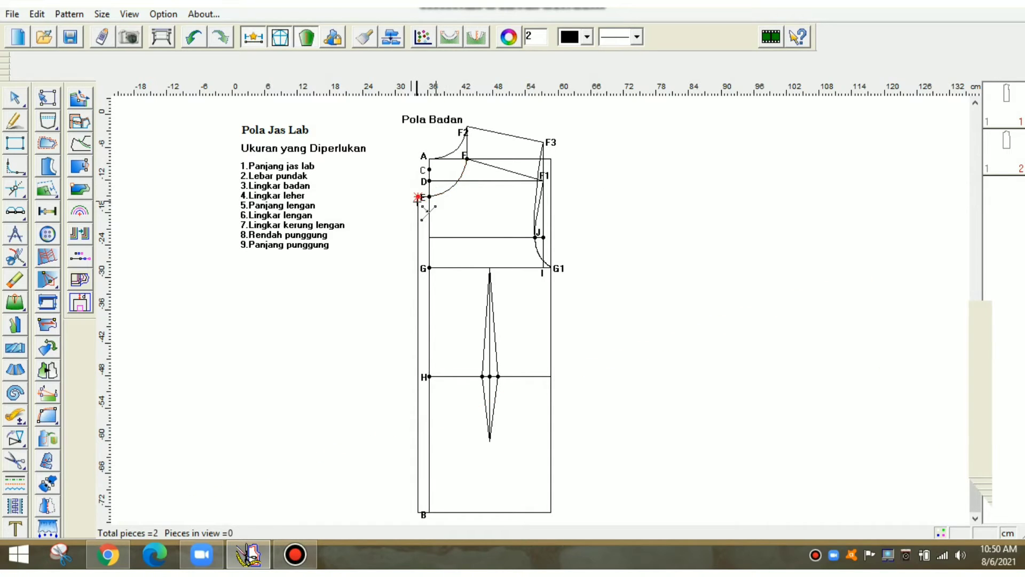
left_click(418, 199)
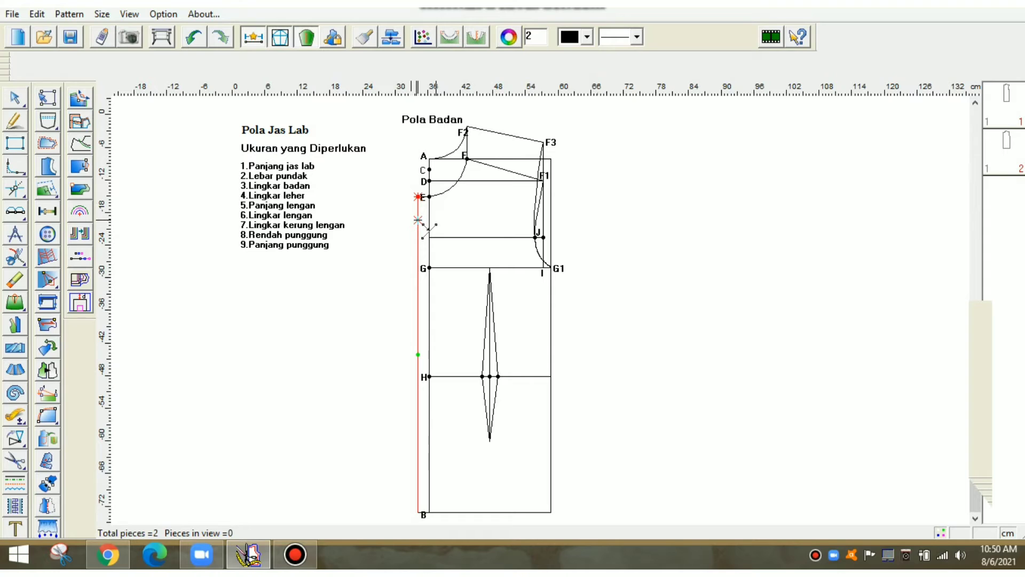
left_click(418, 219)
type("9")
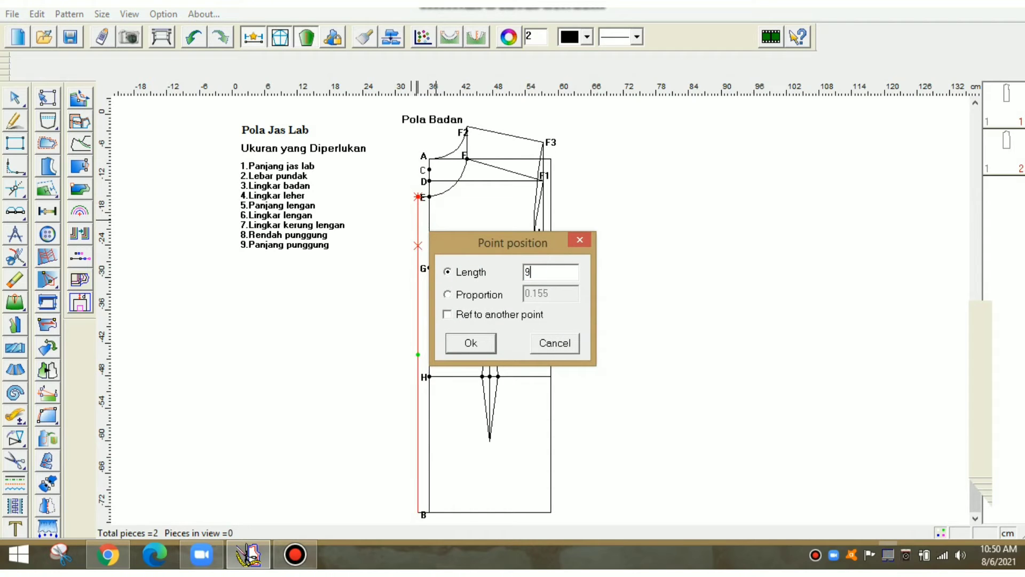
left_click(481, 344)
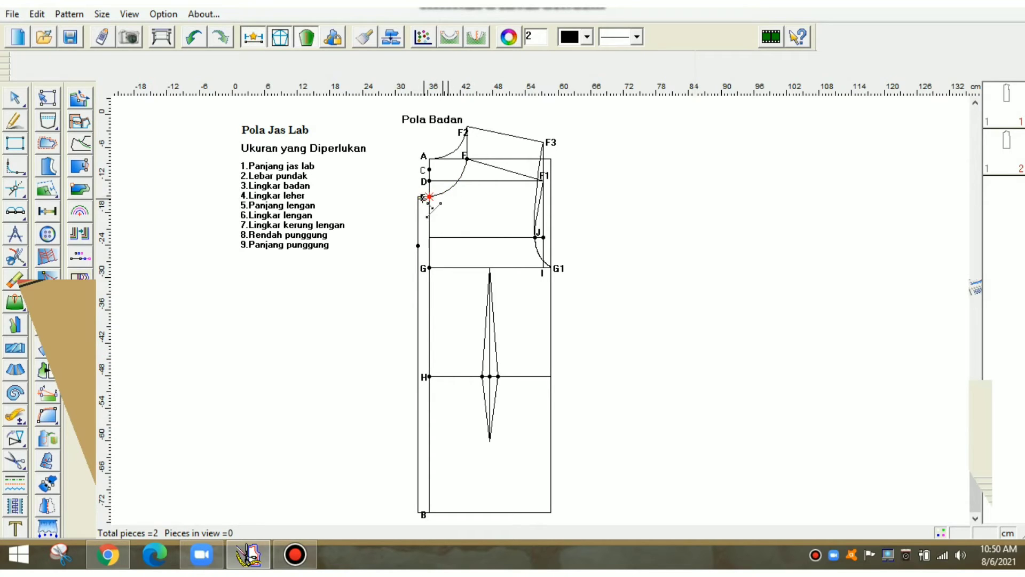
Place a point on the front neckline curve, 5 cm from E.
left_click(449, 189)
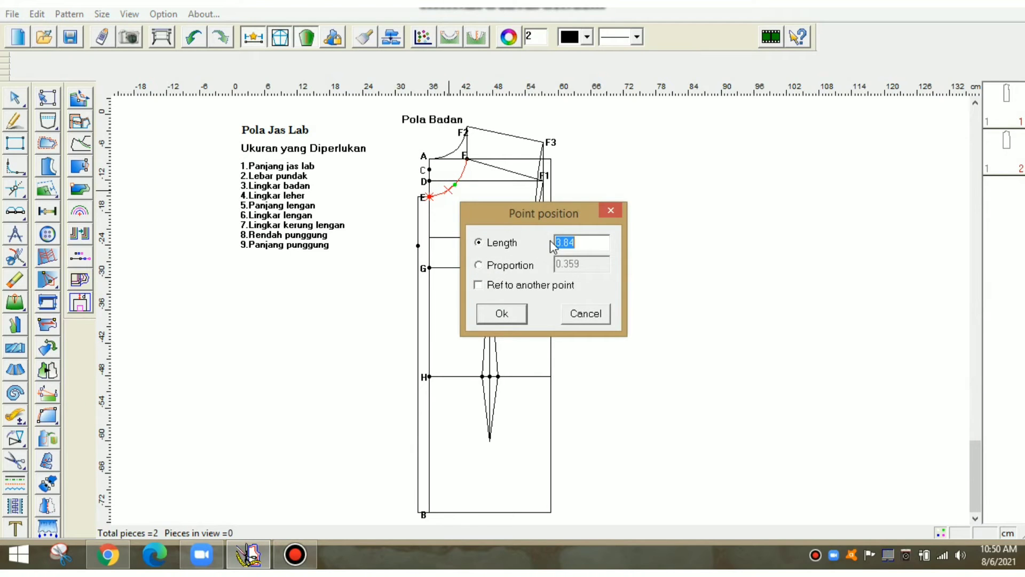
type("5")
key("Return")
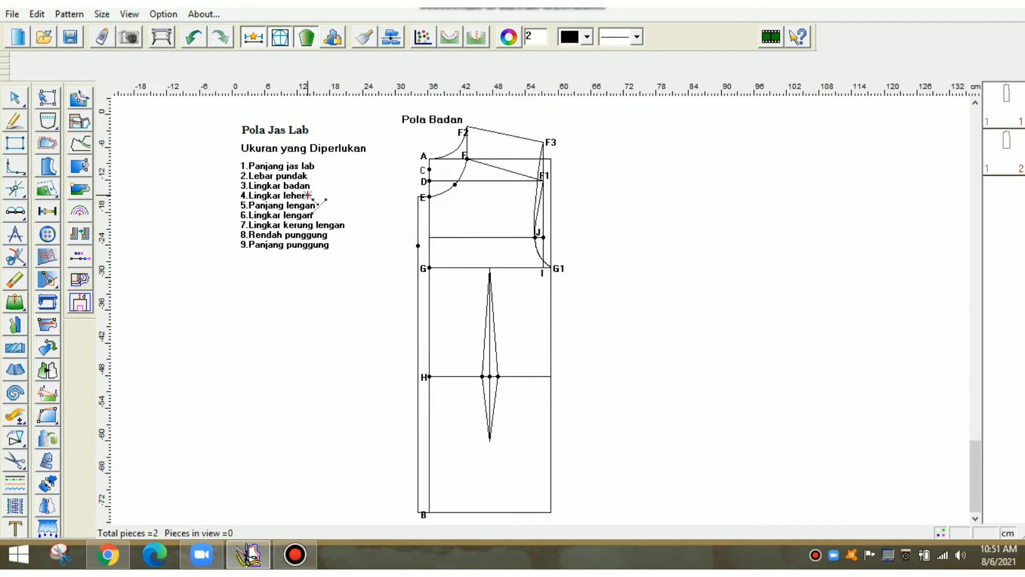
Draw a straight line from the new front neckline point to the point on the outer edge of the front extension.
left_click(15, 121)
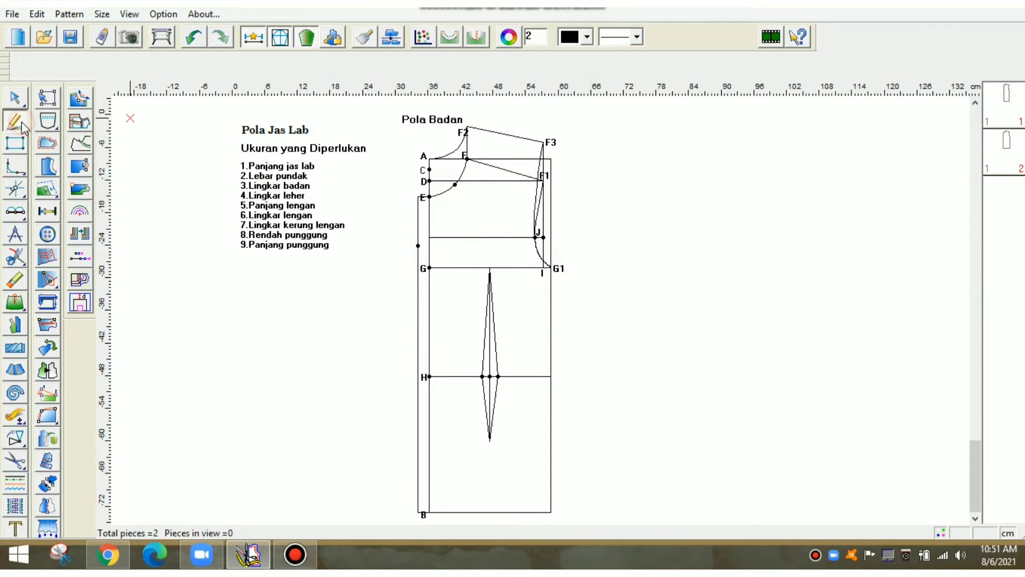
left_click(455, 184)
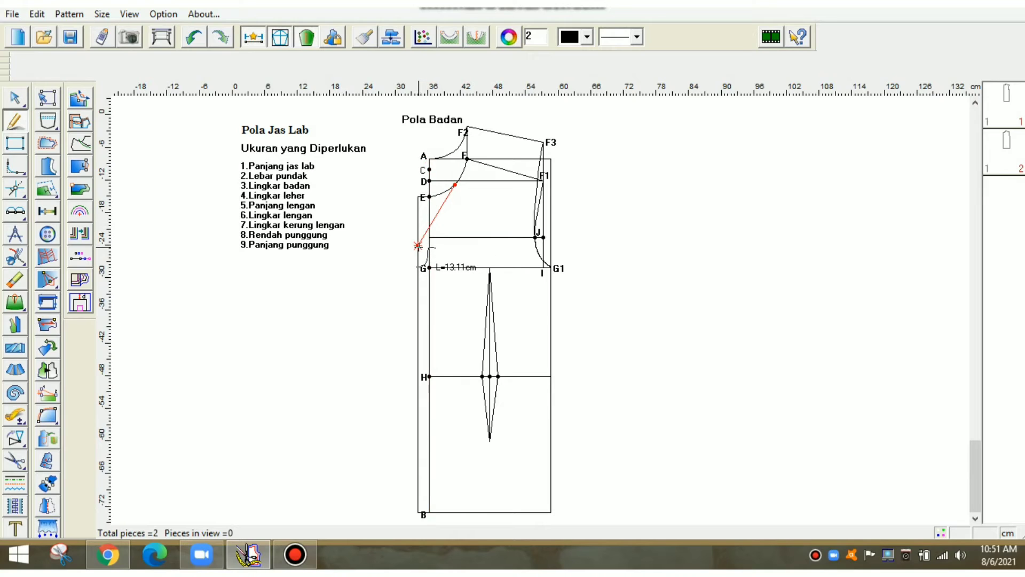
left_click(418, 246)
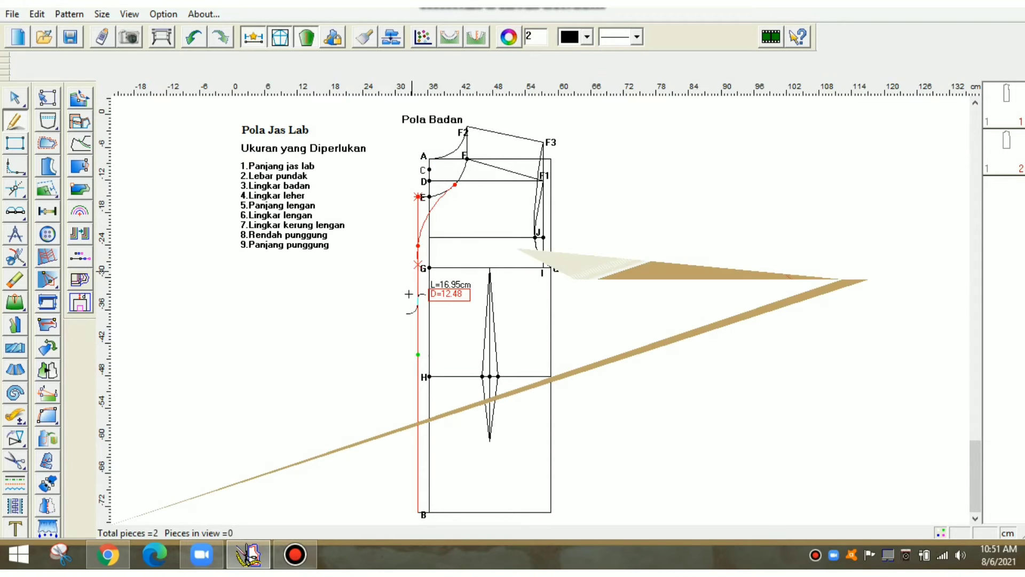
right_click(408, 294)
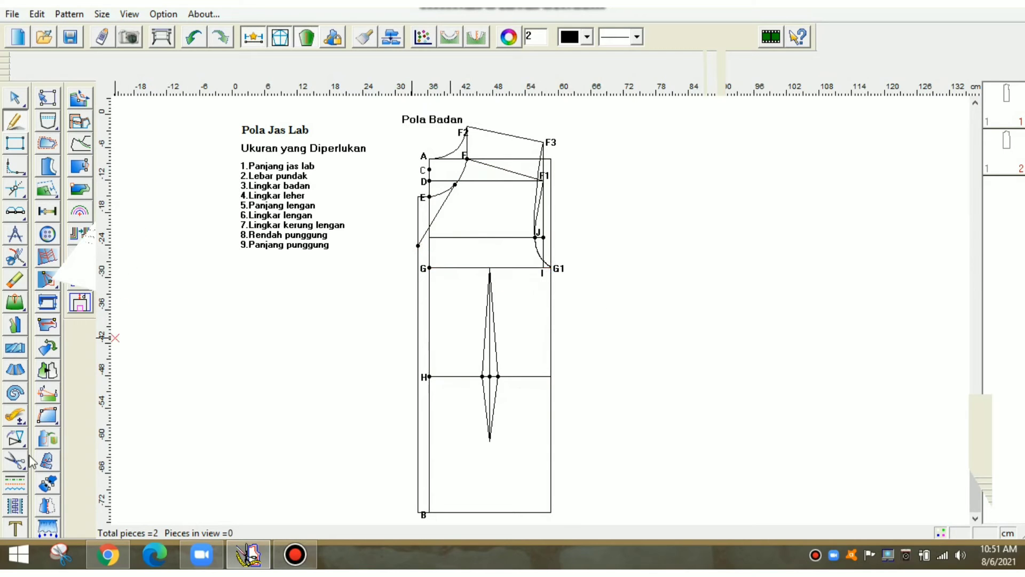
With Forfex, outline the upper front bodice from the E–F neckline and extension through shoulder F–F1 and the front armhole to the G line.
mouse_move(14, 462)
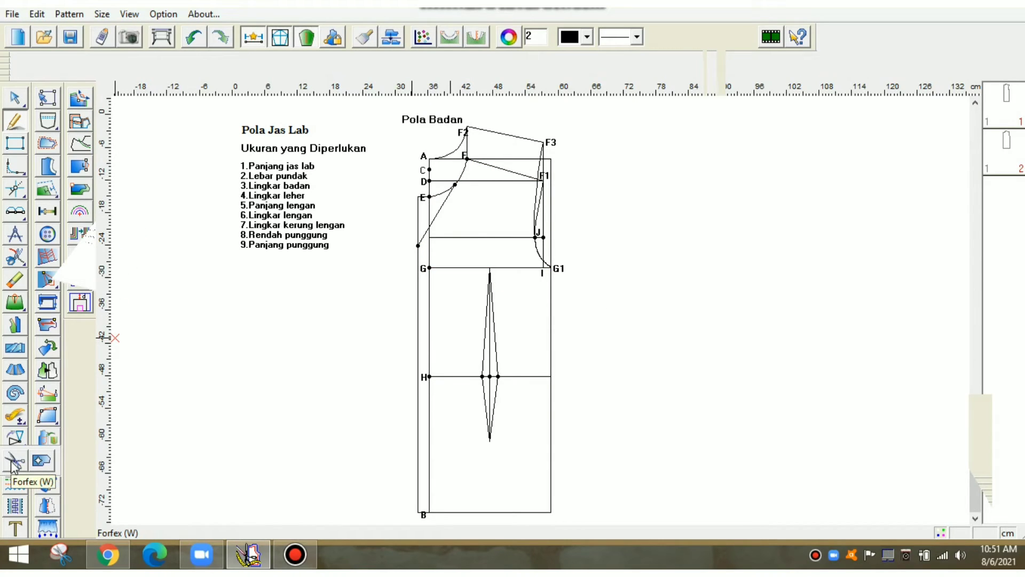
left_click(14, 462)
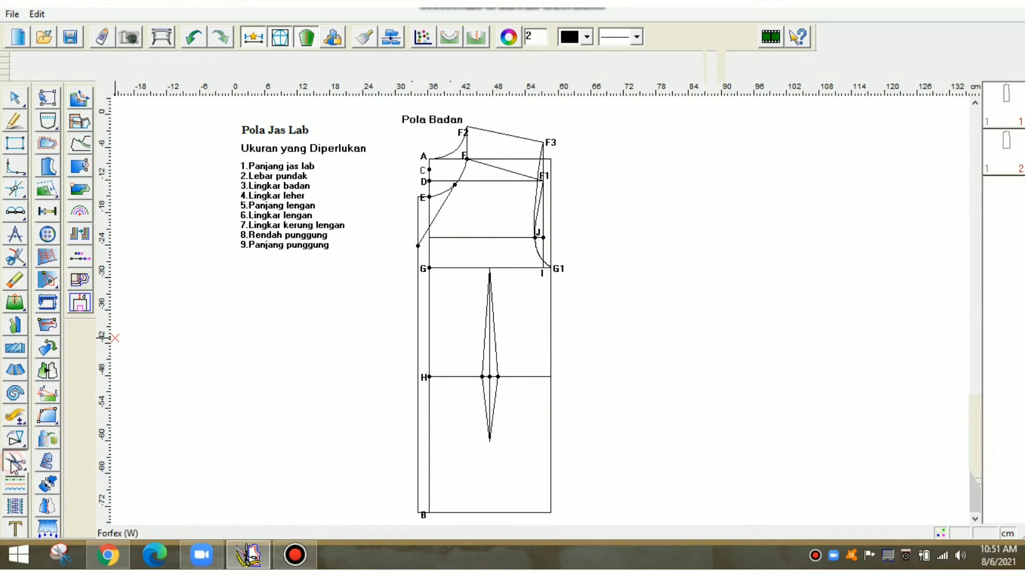
left_click(440, 194)
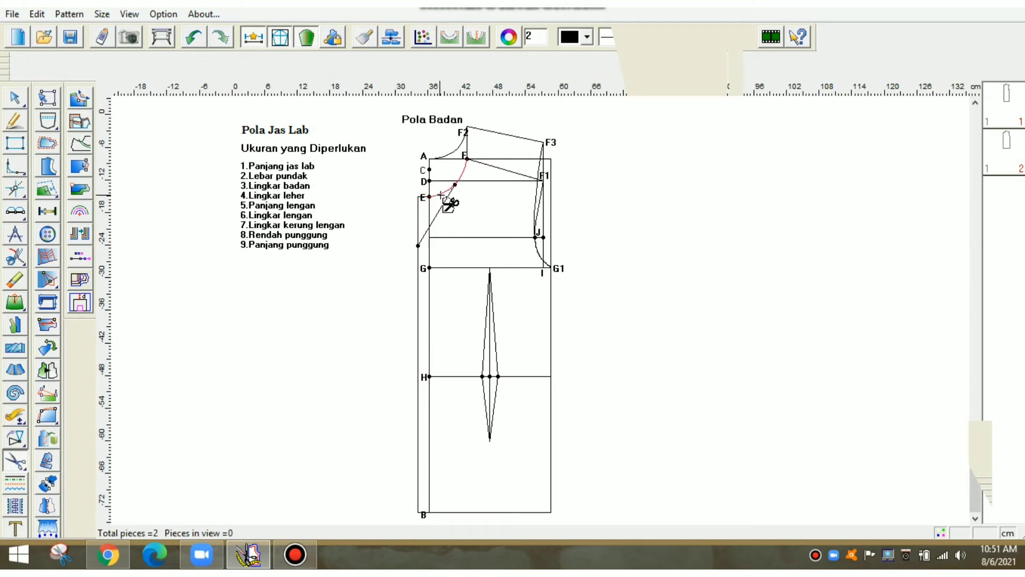
left_click(418, 215)
left_click(436, 215)
left_click(477, 162)
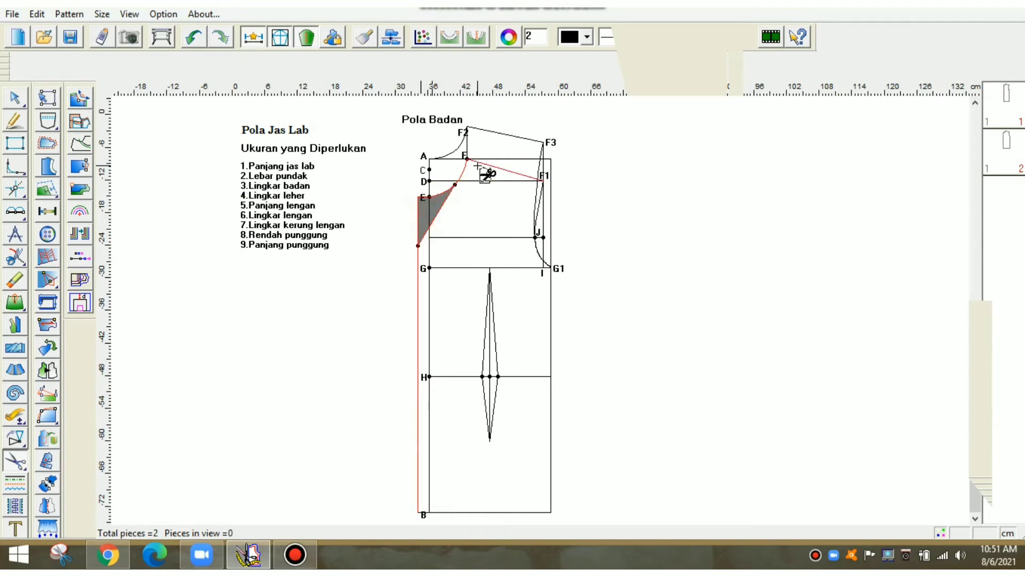
left_click(538, 201)
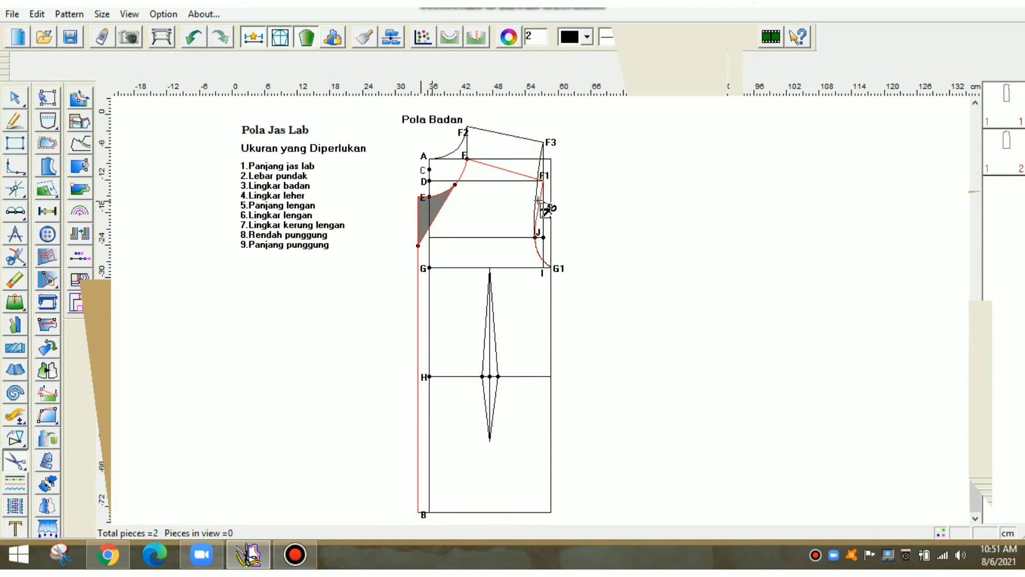
left_click(537, 267)
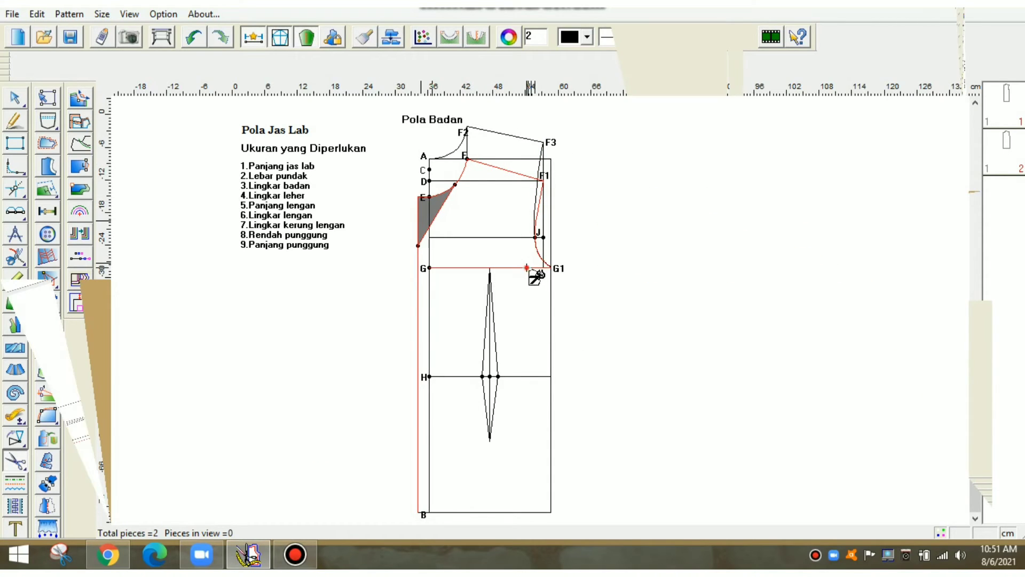
left_click(430, 256)
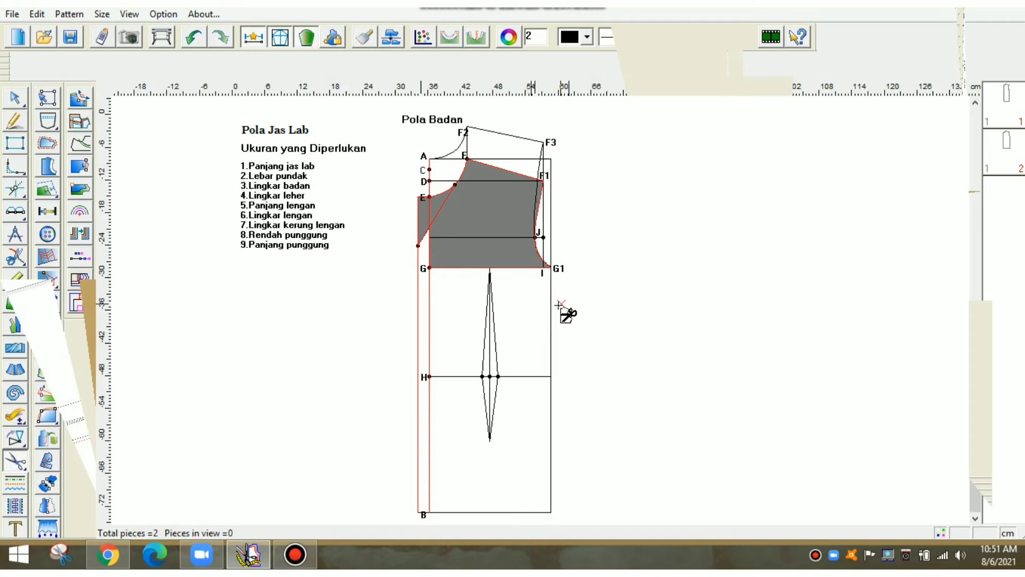
Add the areas from the G line down to the hem and the front extension, and create the front piece with its inner lines.
left_click(547, 376)
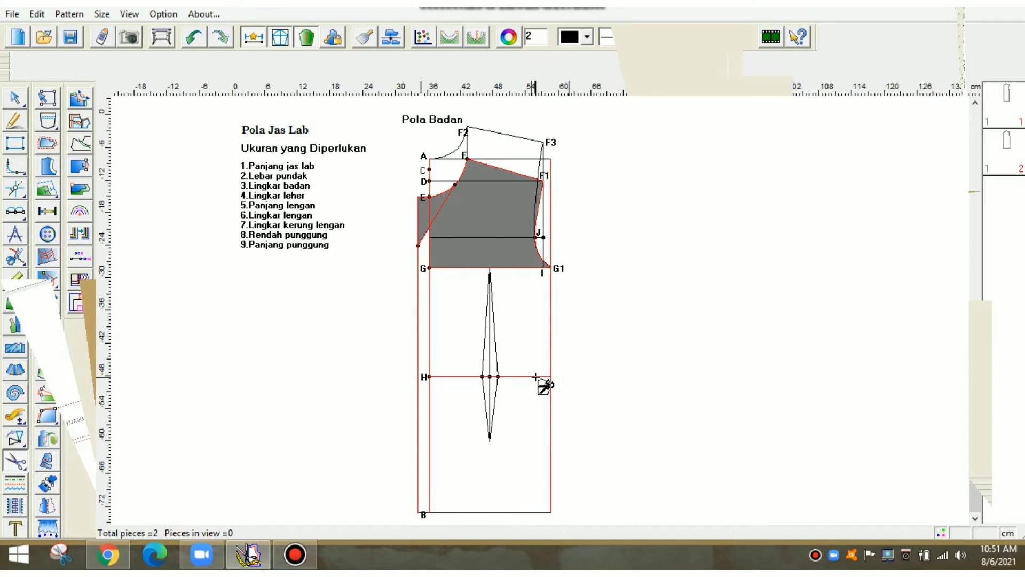
left_click(430, 416)
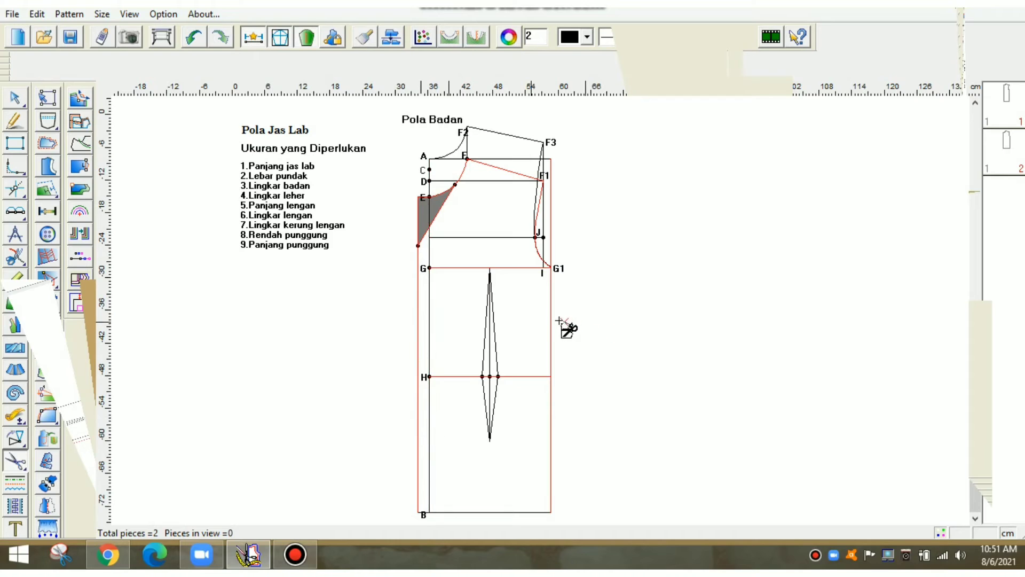
left_click(430, 326)
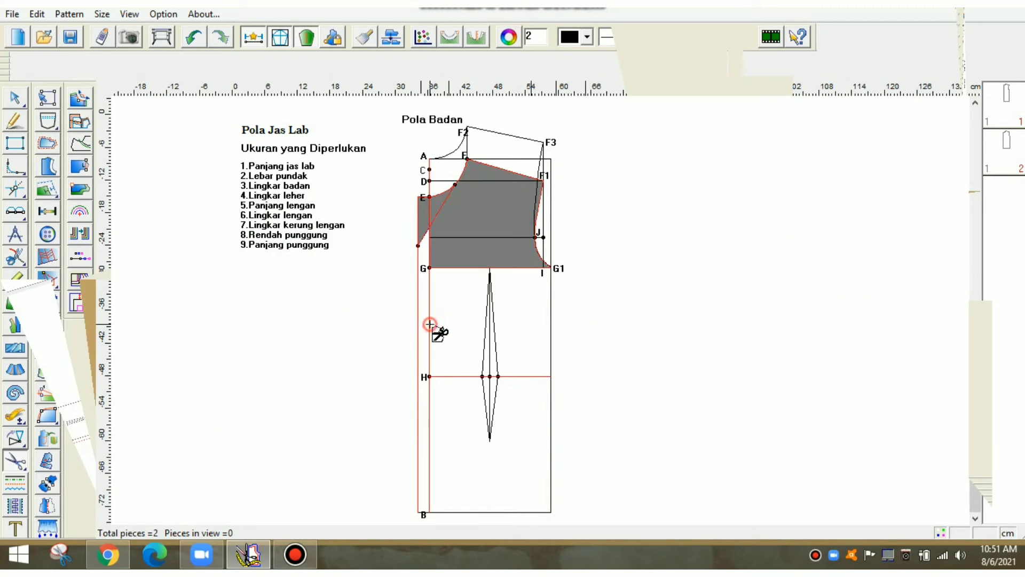
left_click(550, 302)
left_click(487, 513)
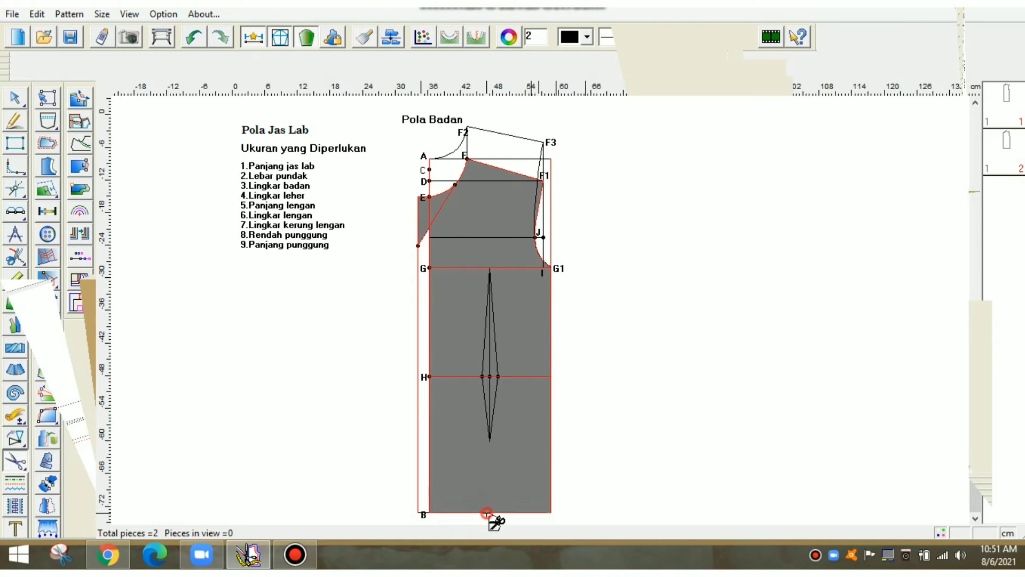
left_click(423, 514)
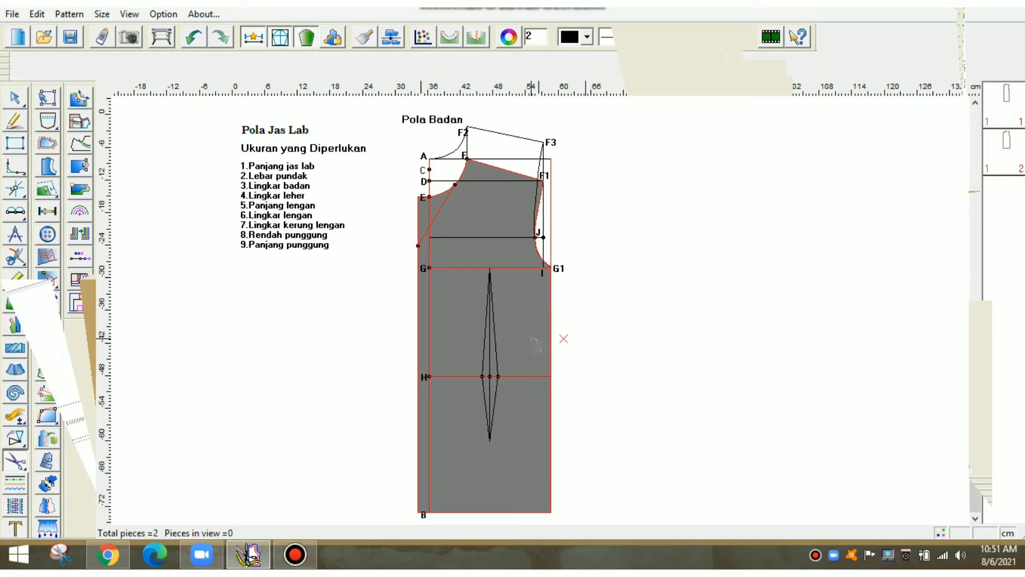
left_click(509, 331)
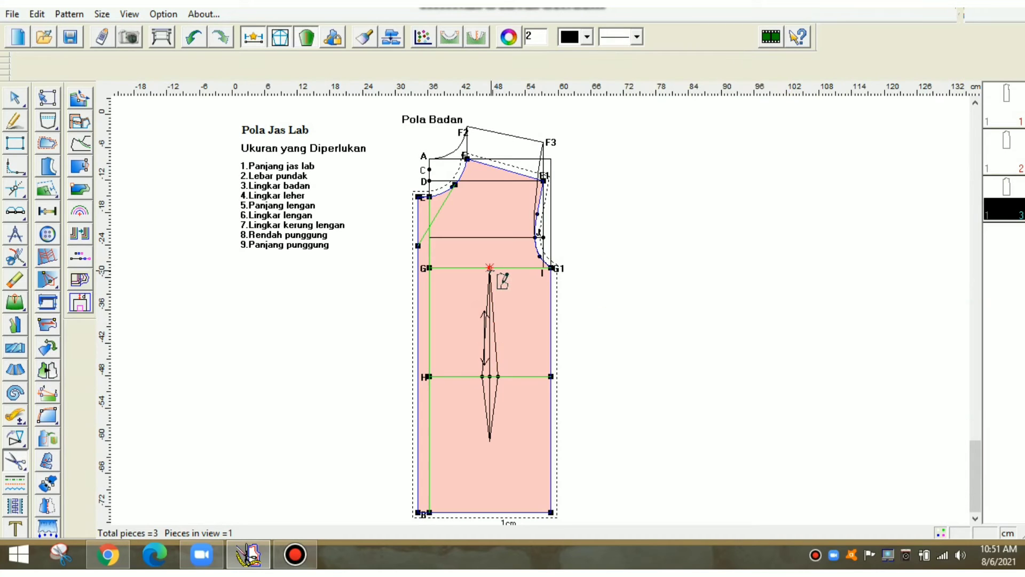
right_click(371, 331)
Move the front piece off the draft into the empty space beside G1.
right_click(372, 330)
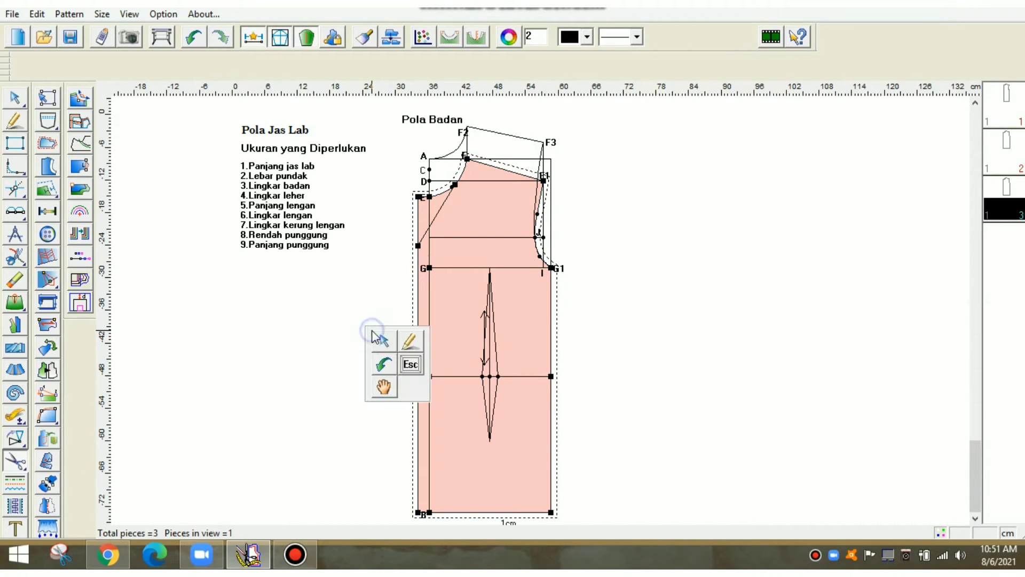
left_click(384, 387)
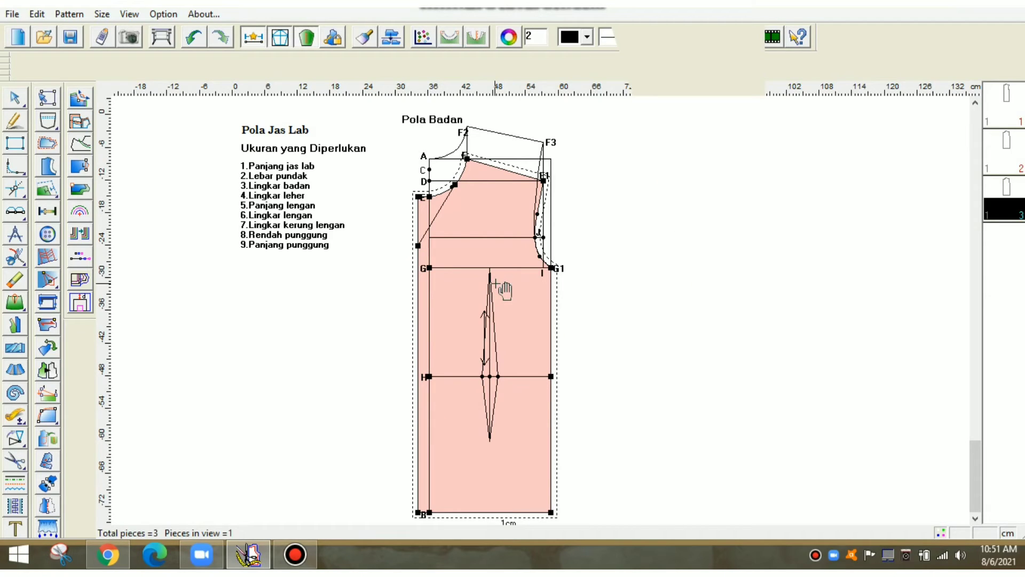
left_click_drag(502, 291, 650, 278)
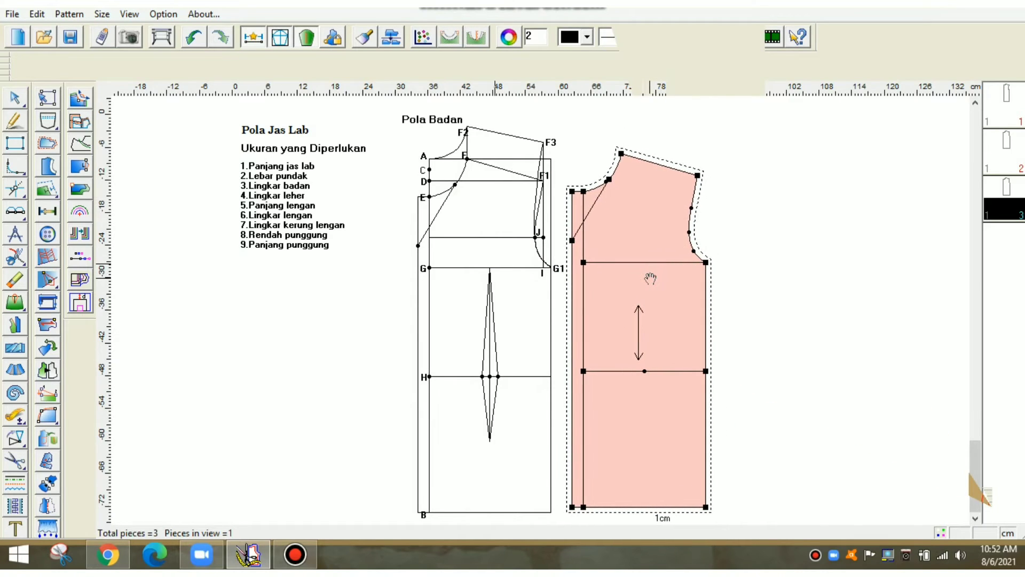
left_click(650, 278)
With Forfex, outline the upper back bodice from the A–F2 neckline through shoulder F2–F3 and the back armhole to the G line.
left_click(15, 461)
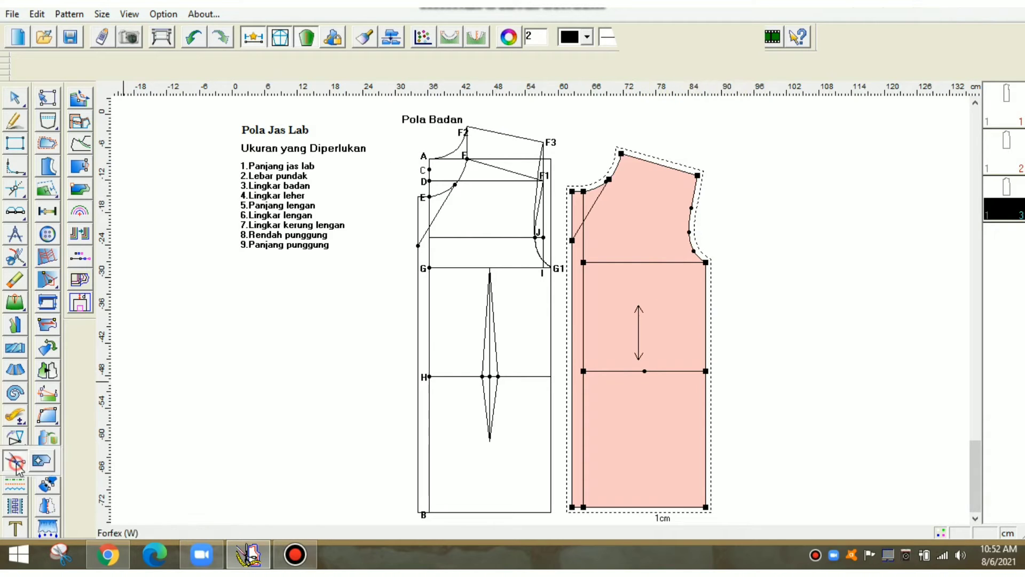
left_click(456, 146)
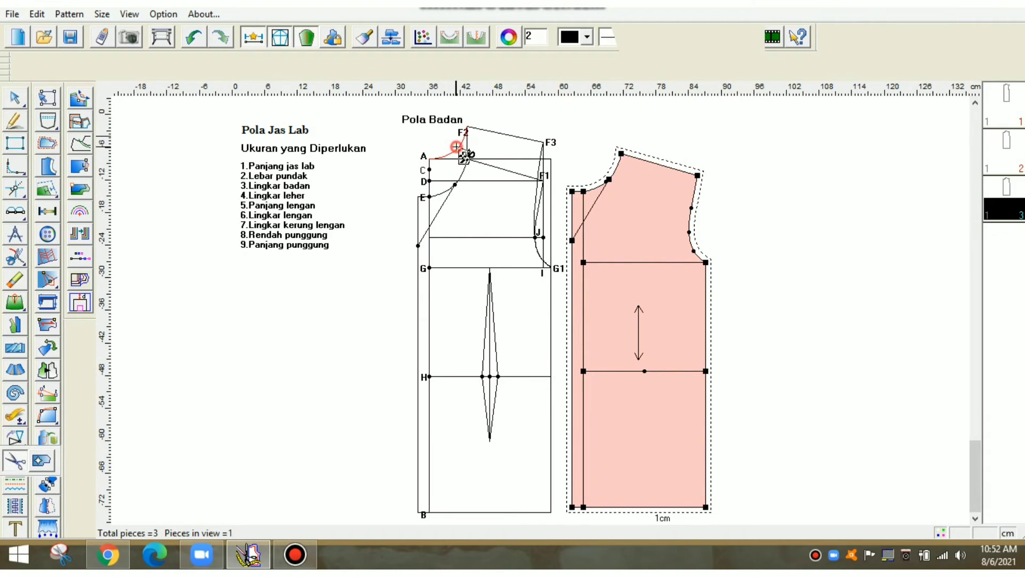
left_click(429, 165)
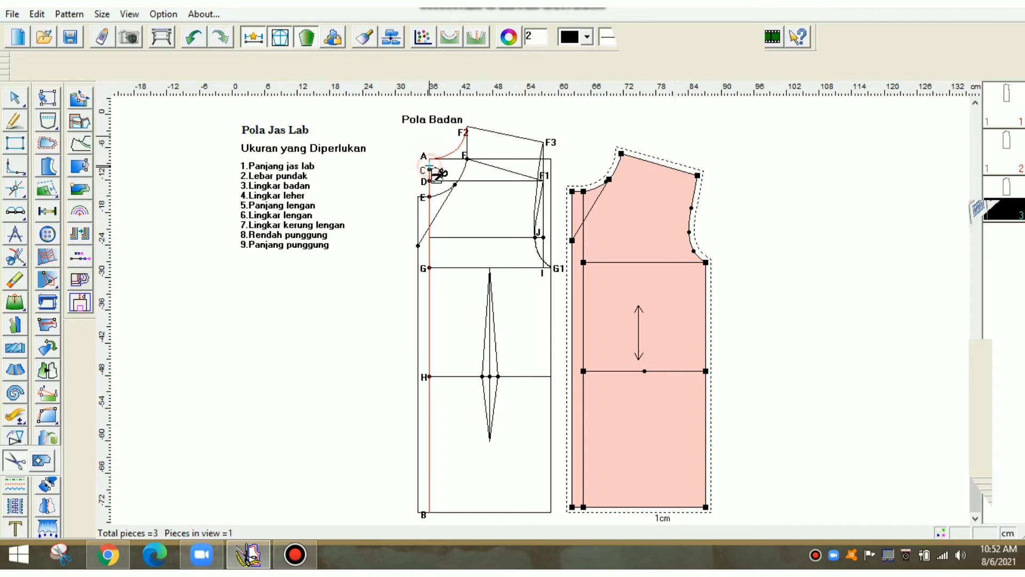
left_click(499, 133)
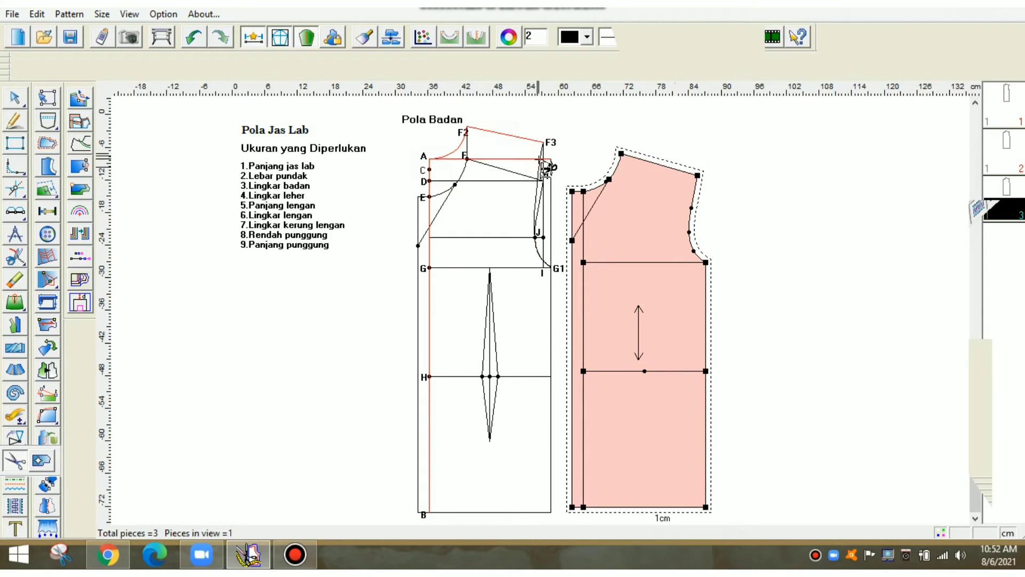
left_click(540, 190)
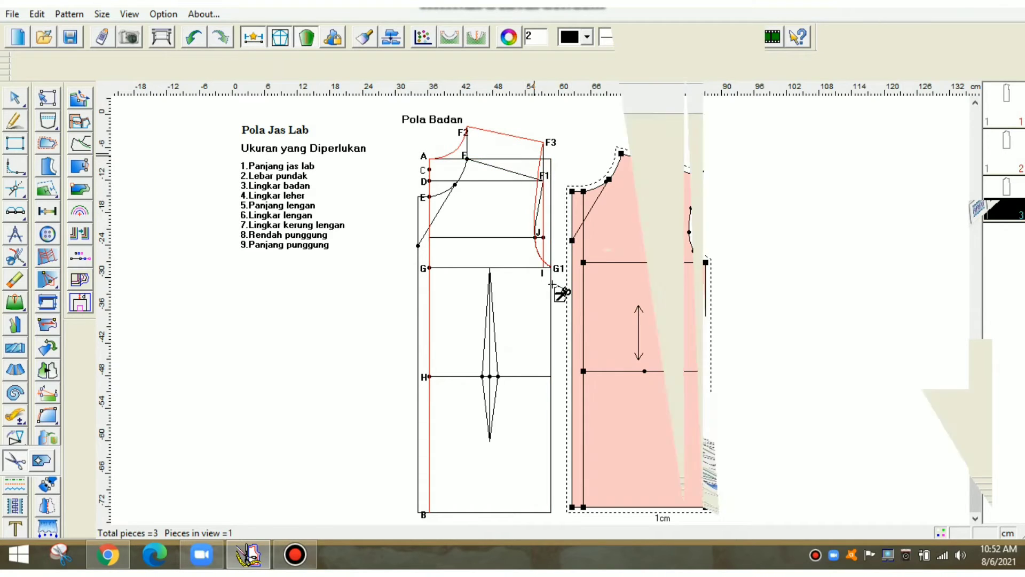
left_click(470, 267)
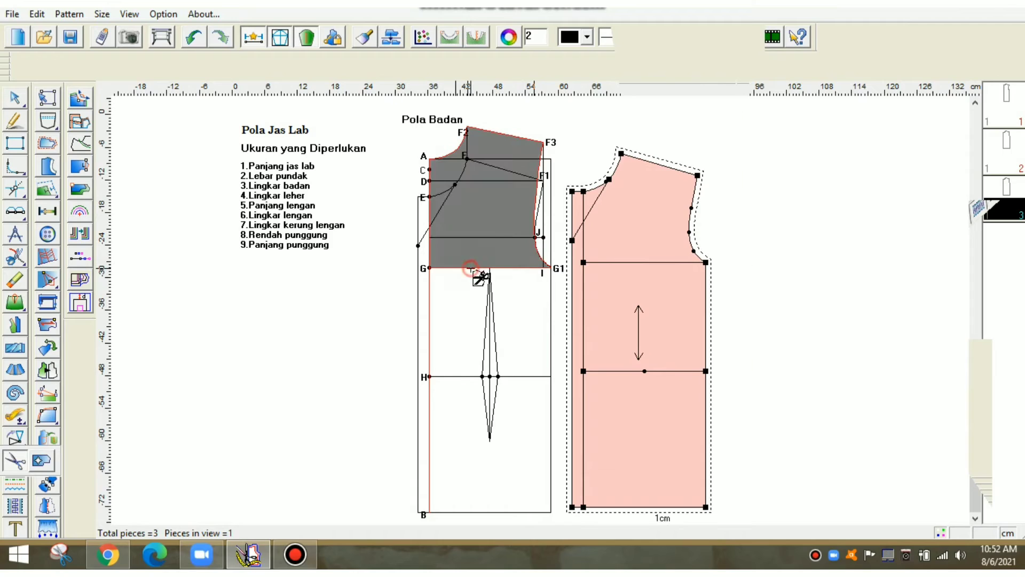
Extend the back outline to the hem, include the waist dart lines, and create the back piece.
left_click(454, 376)
left_click(553, 359)
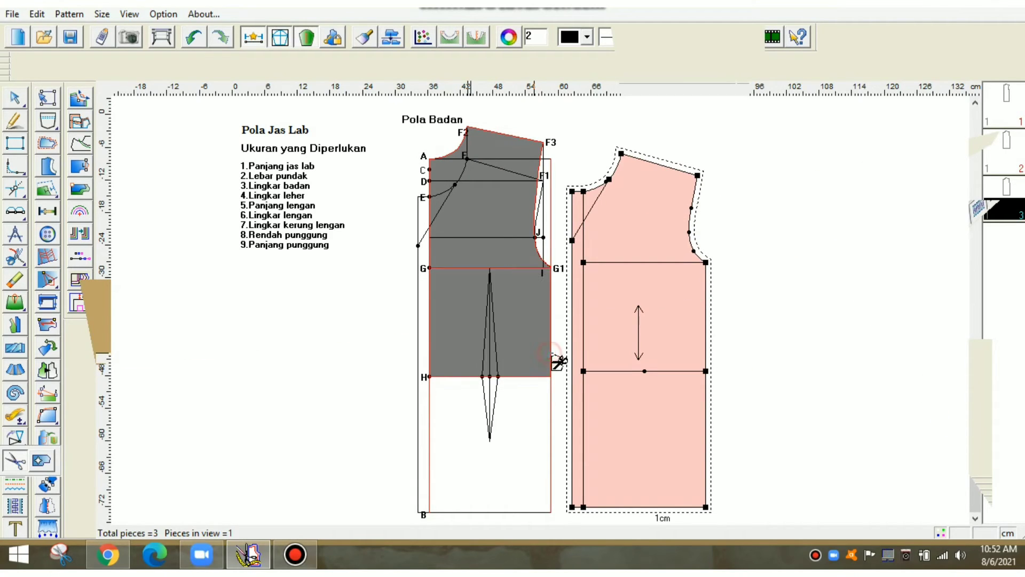
left_click(504, 512)
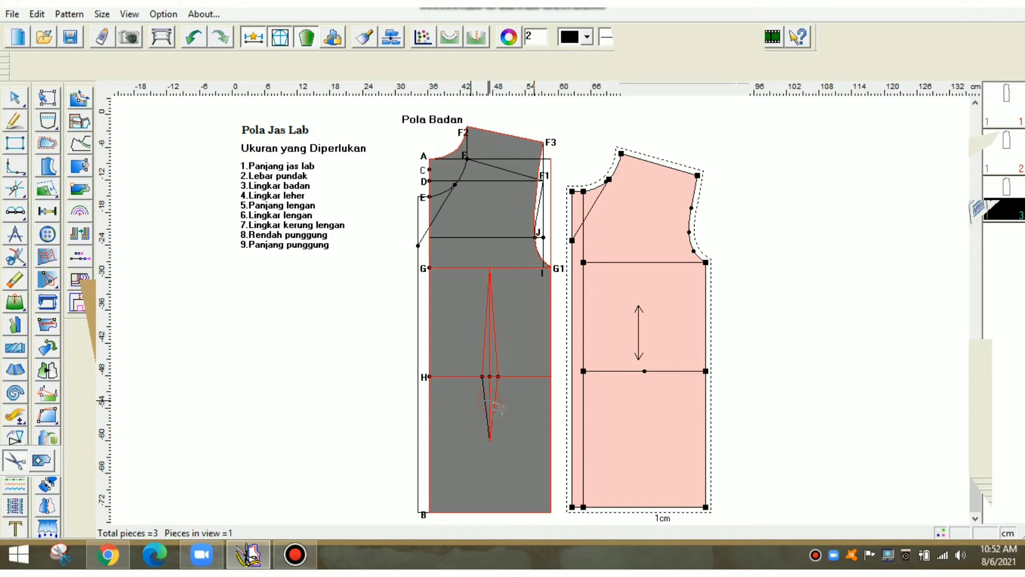
left_click(480, 247)
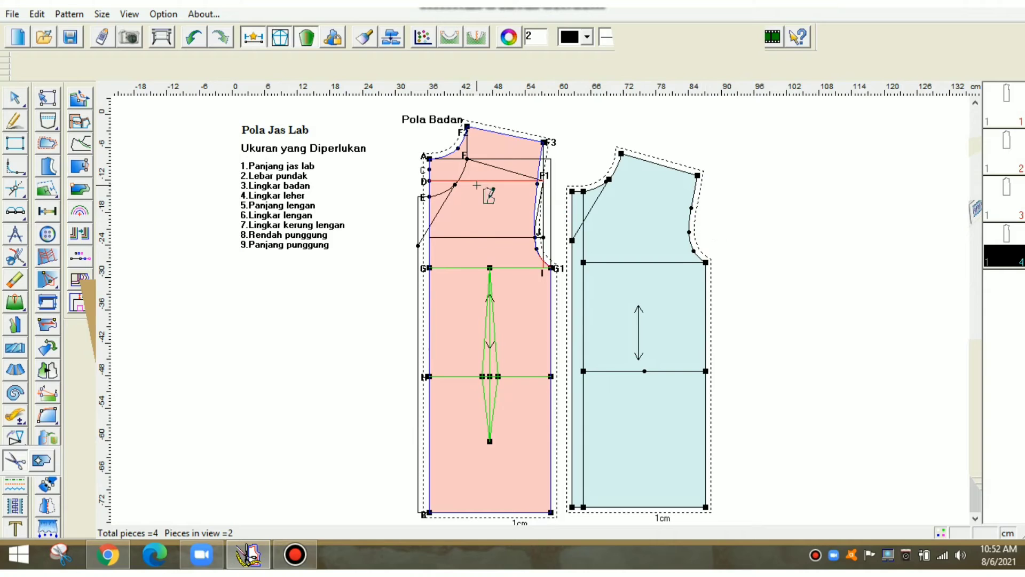
right_click(377, 257)
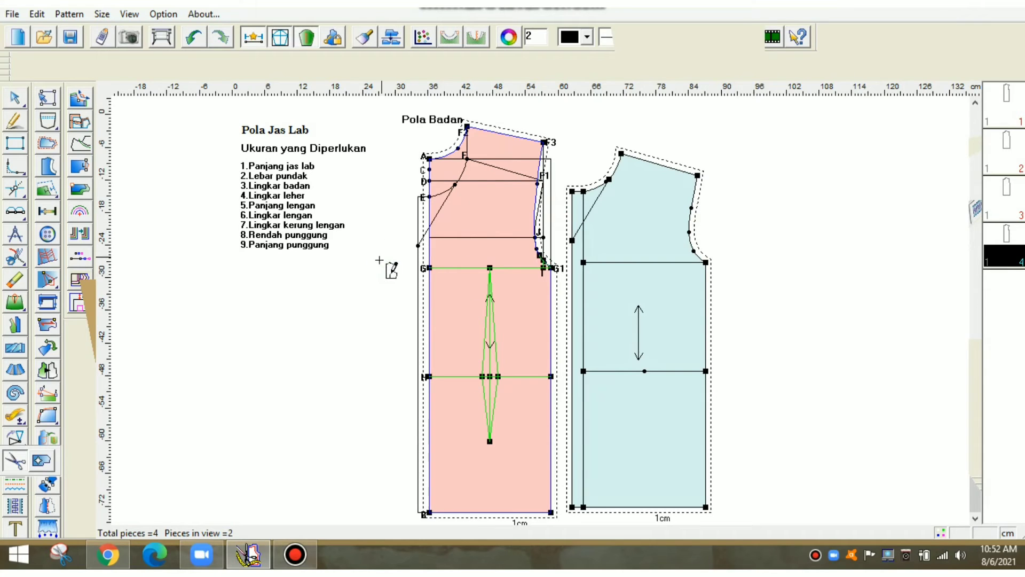
left_click(376, 265)
Move the back piece off the draft to the far side of the front piece.
right_click(389, 261)
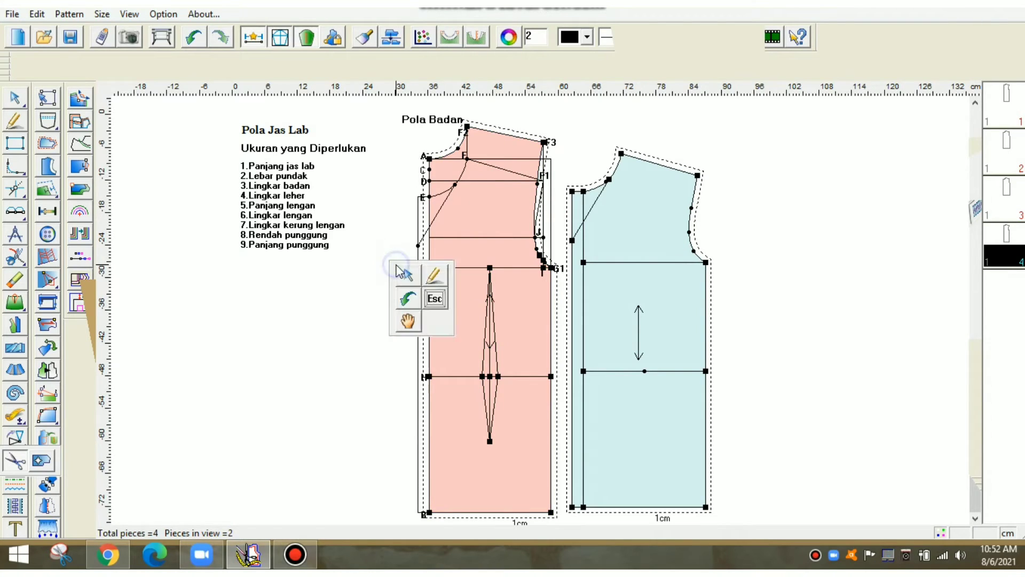
left_click(398, 320)
left_click_drag(469, 217, 774, 212)
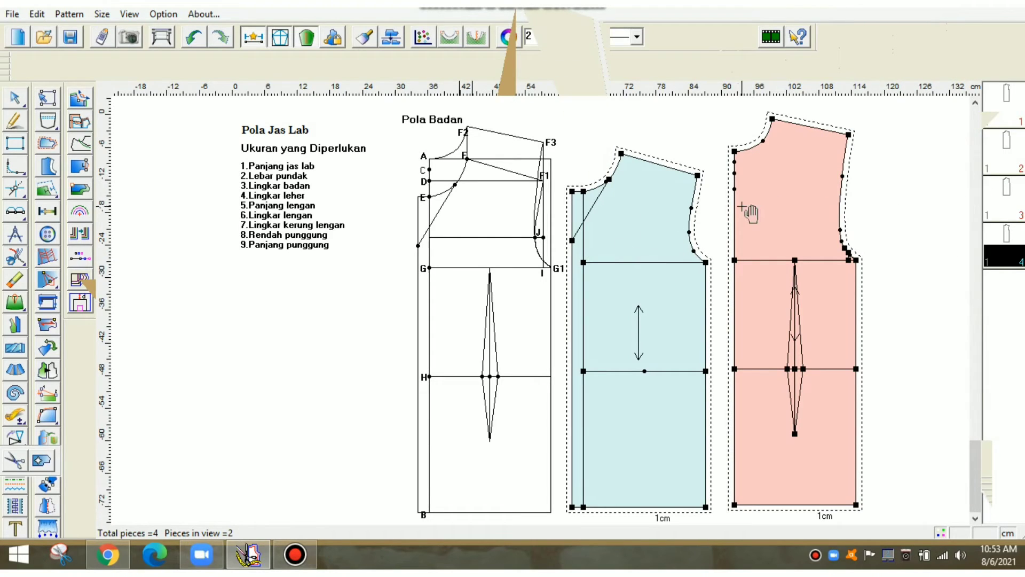
left_click(1000, 192)
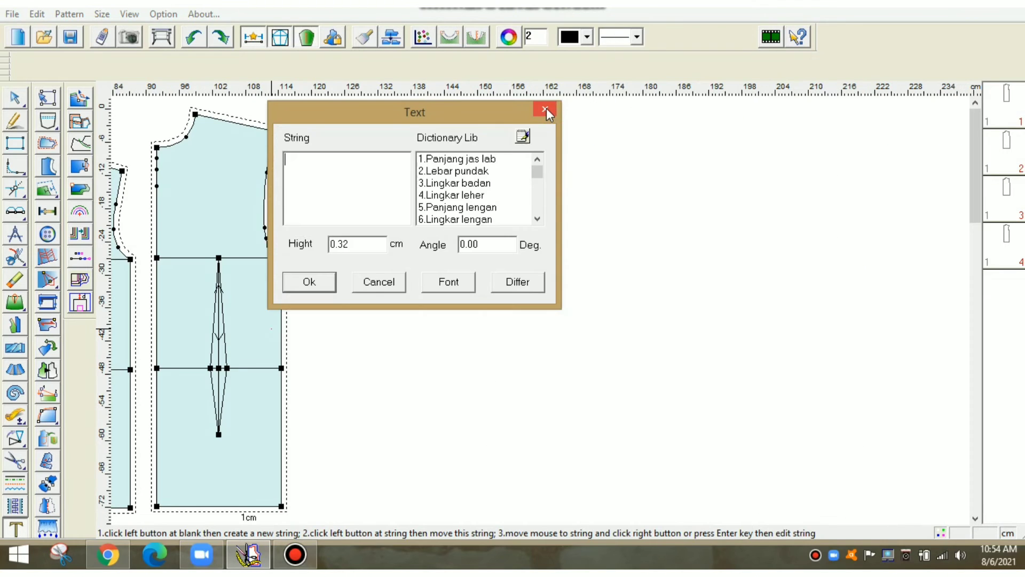
Enter the heading "POLA LENGAN" in the empty area beyond the back piece and make its font bold.
left_click(547, 110)
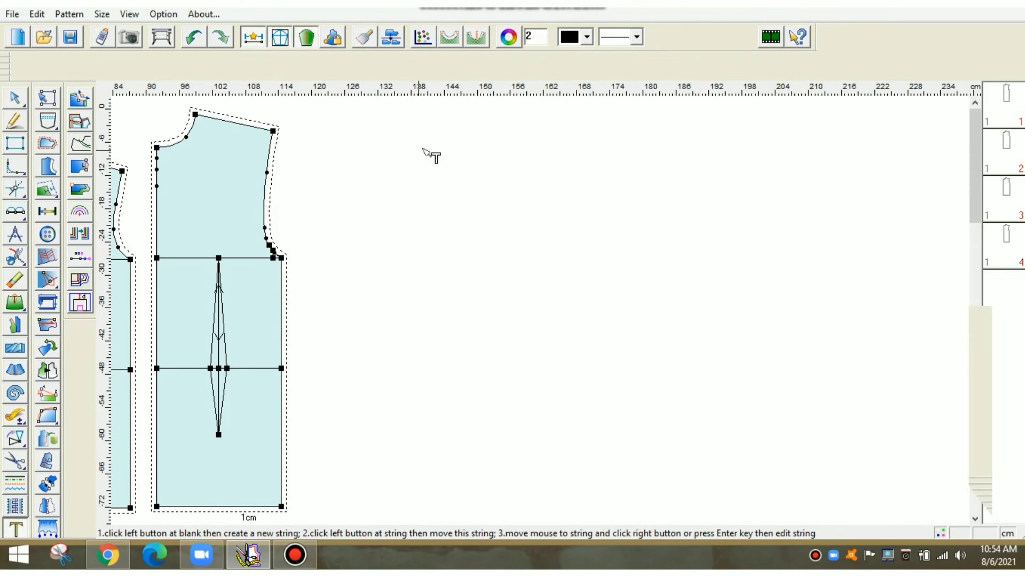
left_click(470, 138)
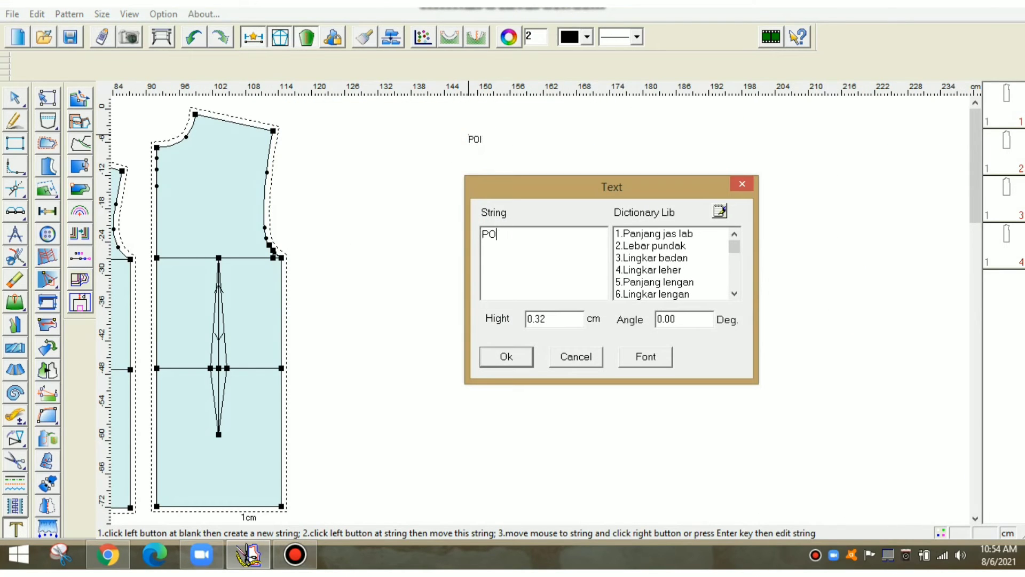
key("Caps_Lock")
type("POLA LENGAN")
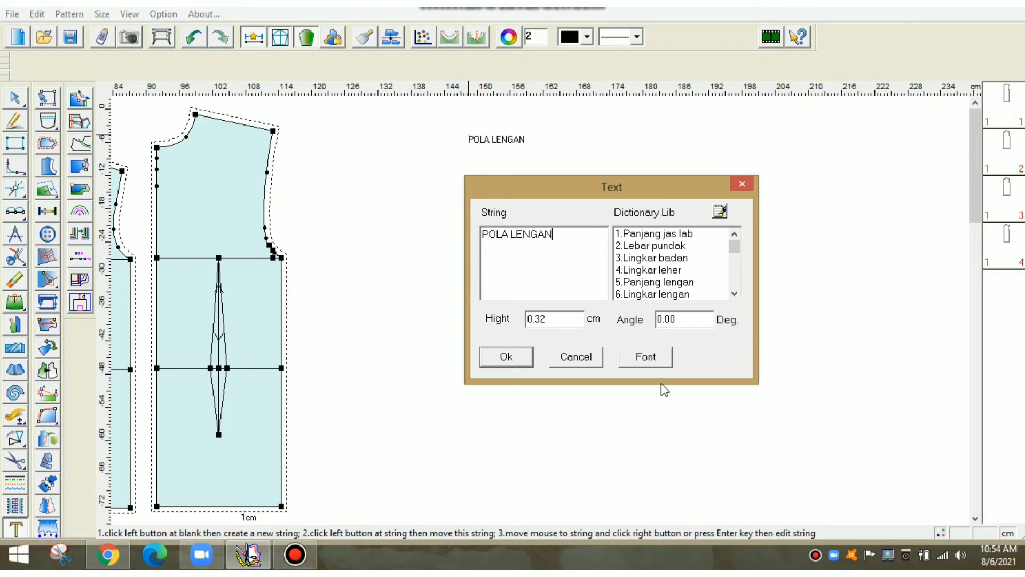
left_click(646, 356)
left_click(595, 239)
left_click(732, 195)
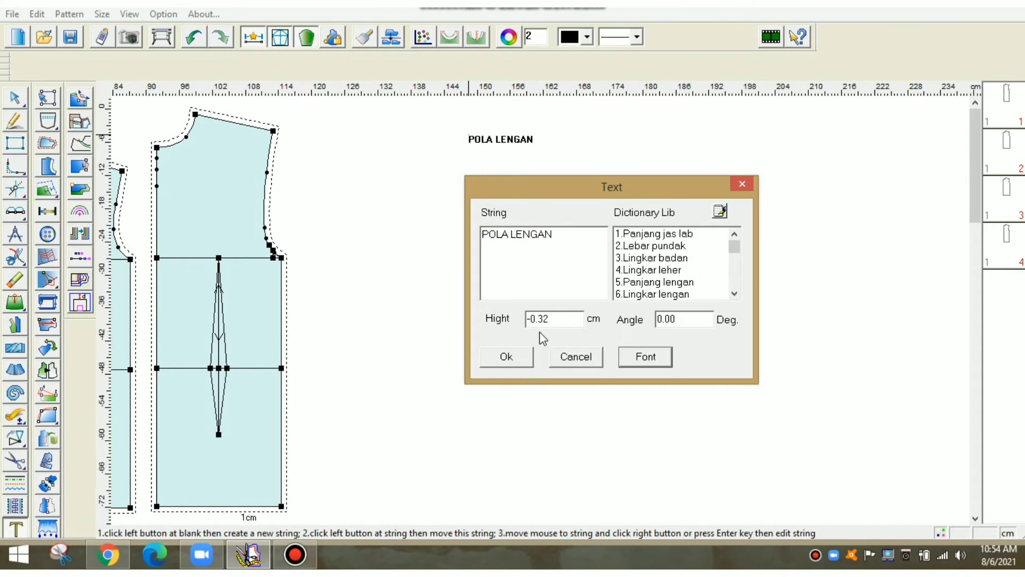
Set the "POLA LENGAN" heading's height to 2 cm and reposition it in the empty area beyond the back piece.
double_click(550, 319)
type("2")
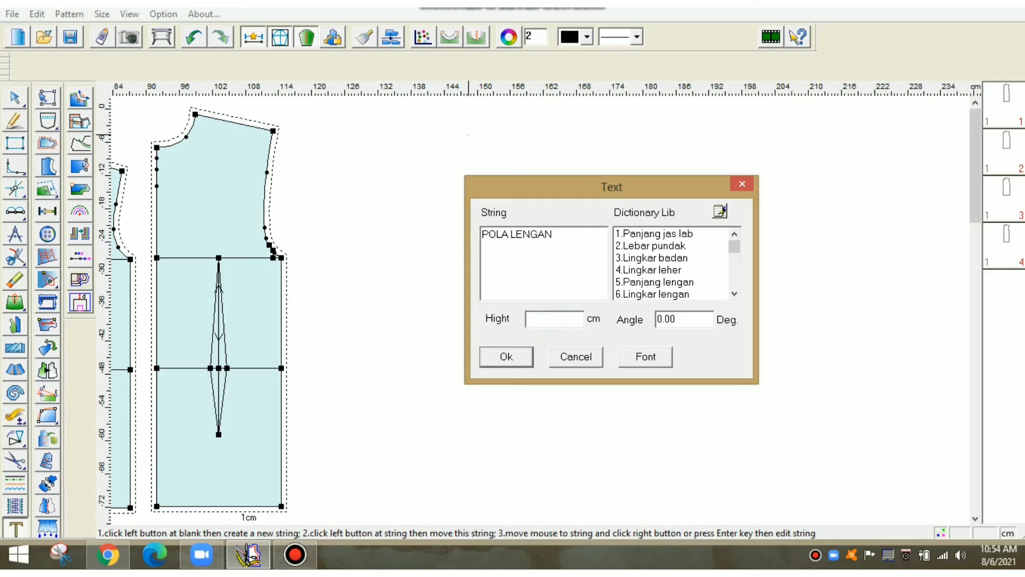
left_click(507, 355)
left_click(547, 160)
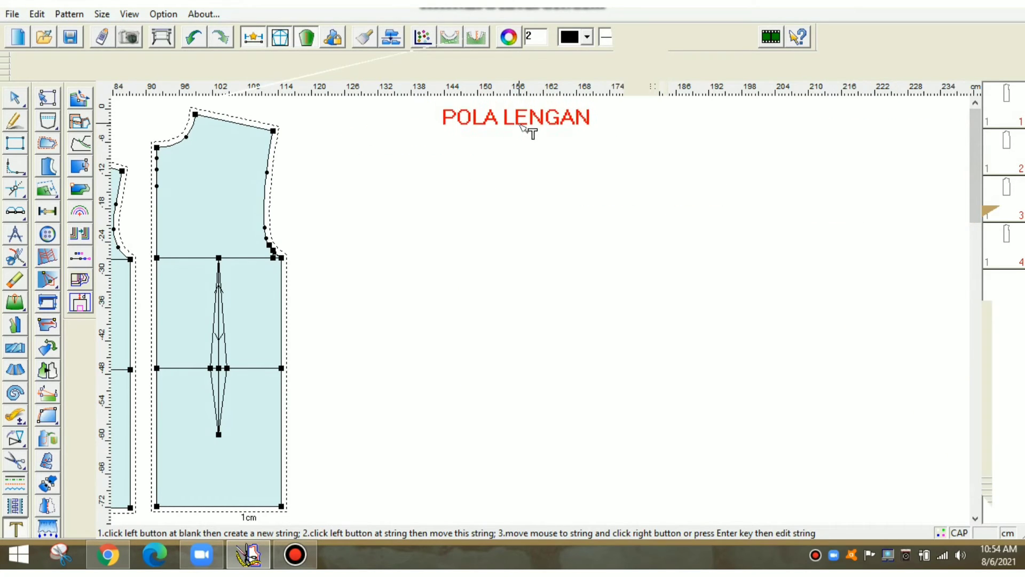
left_click(534, 132)
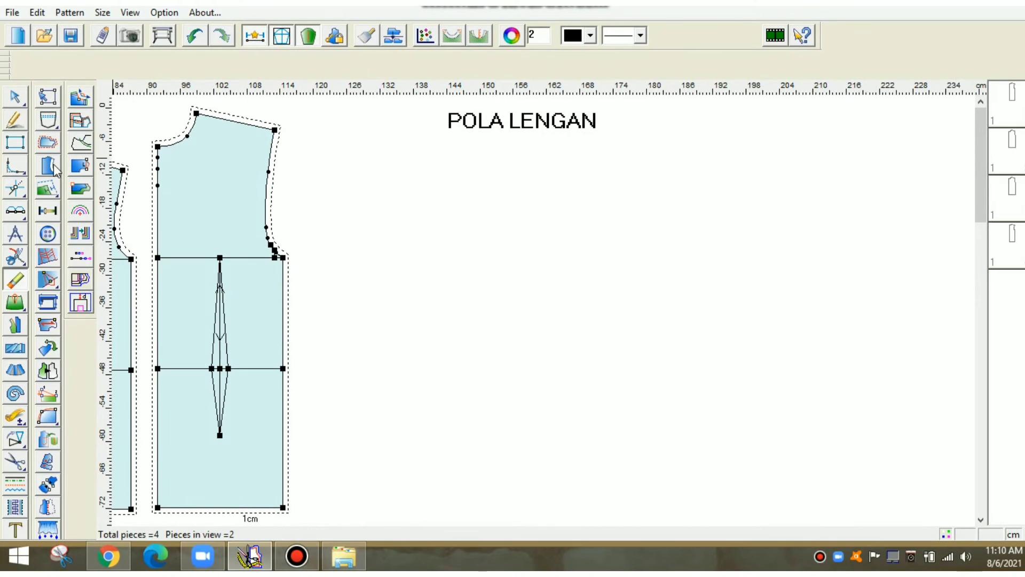
Draw the sleeve's base rectangle below the "POLA LENGAN" heading, 19 cm wide and 25 cm high.
left_click(12, 122)
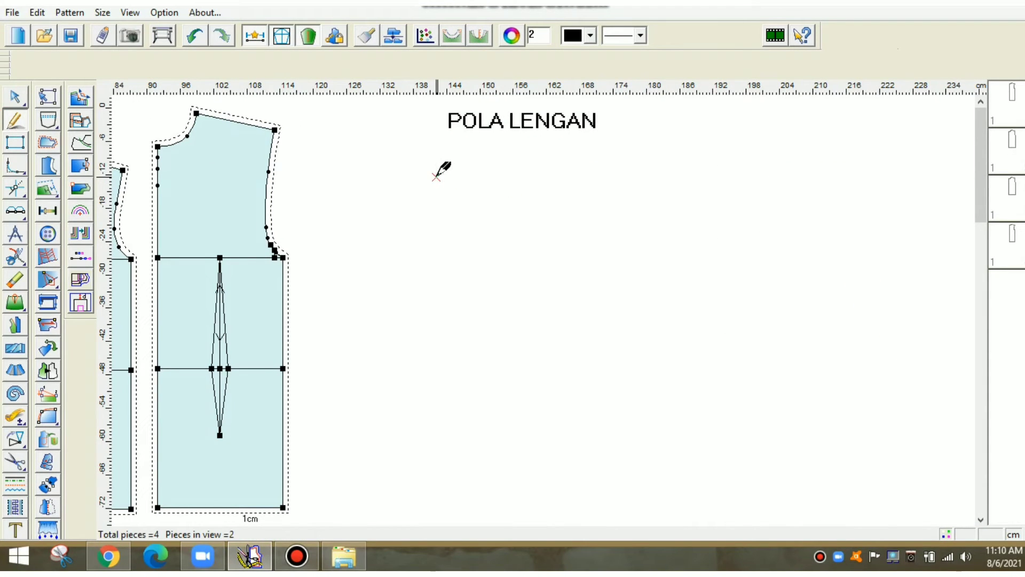
left_click_drag(444, 183, 614, 403)
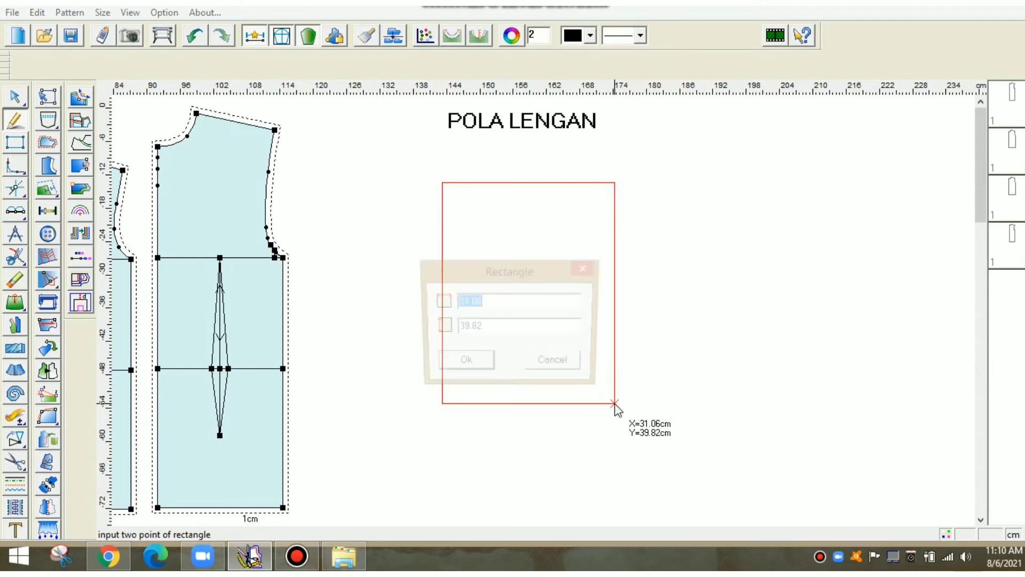
left_click_drag(497, 298, 449, 301)
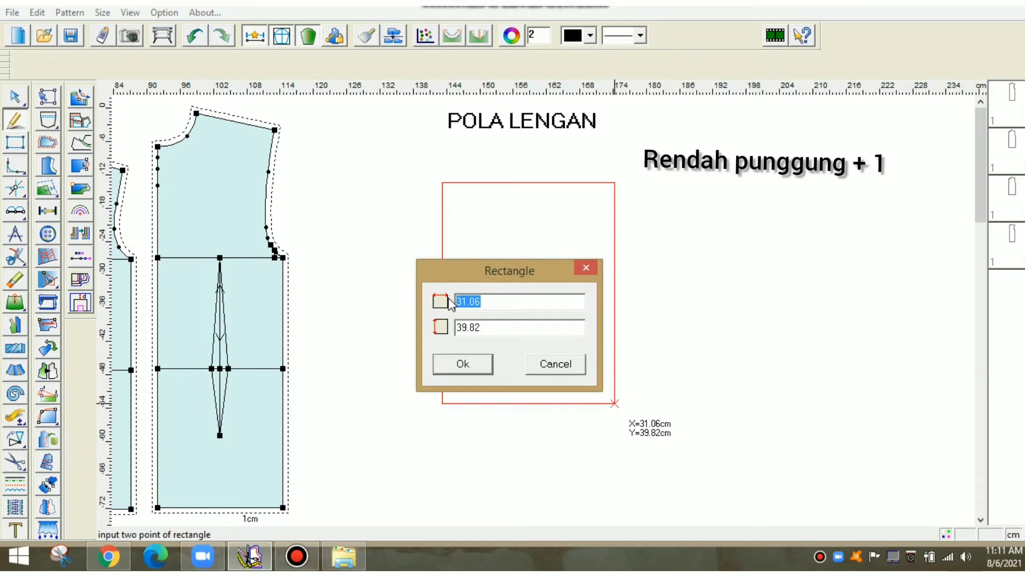
type("19")
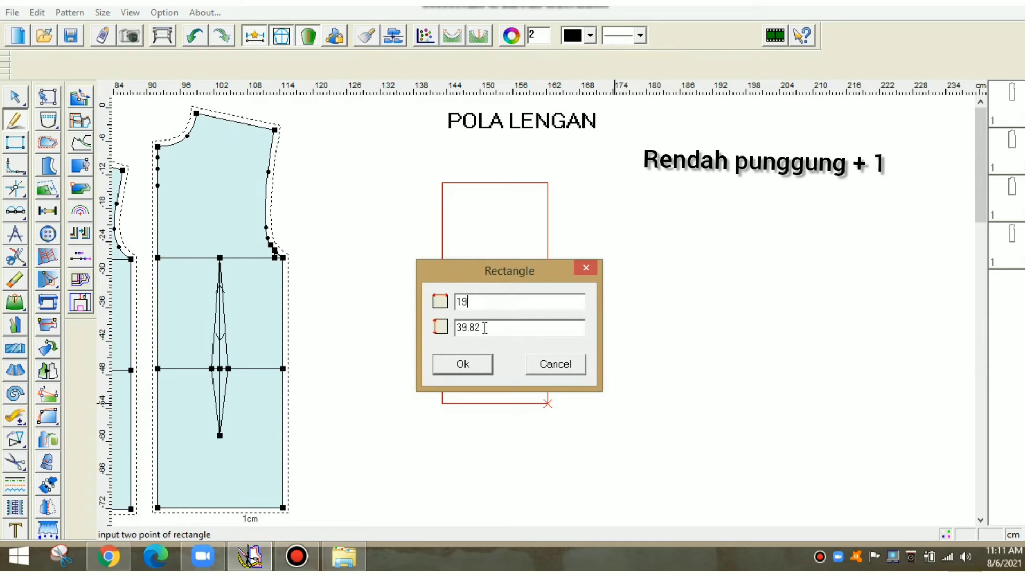
left_click_drag(485, 327, 451, 328)
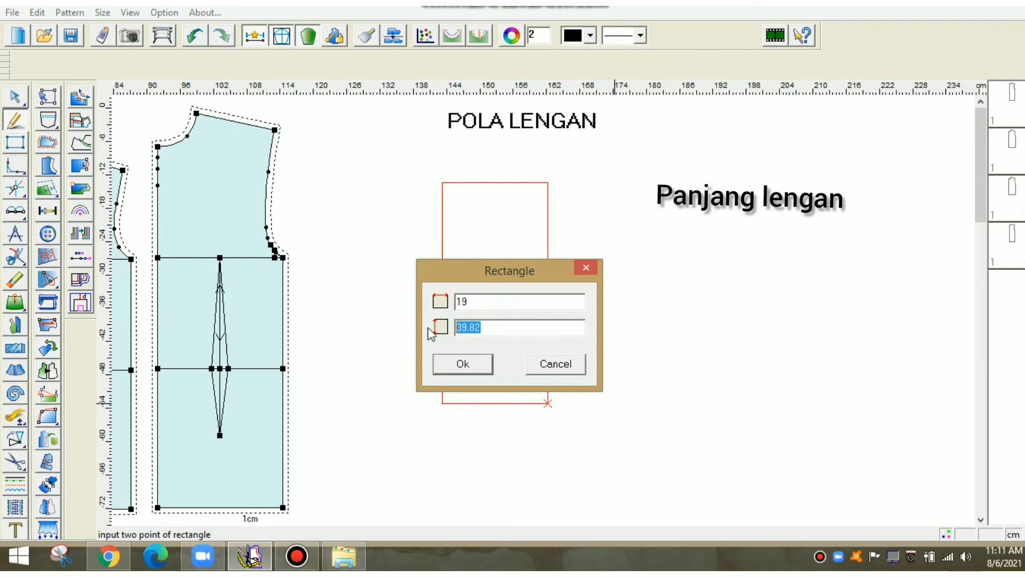
type("25")
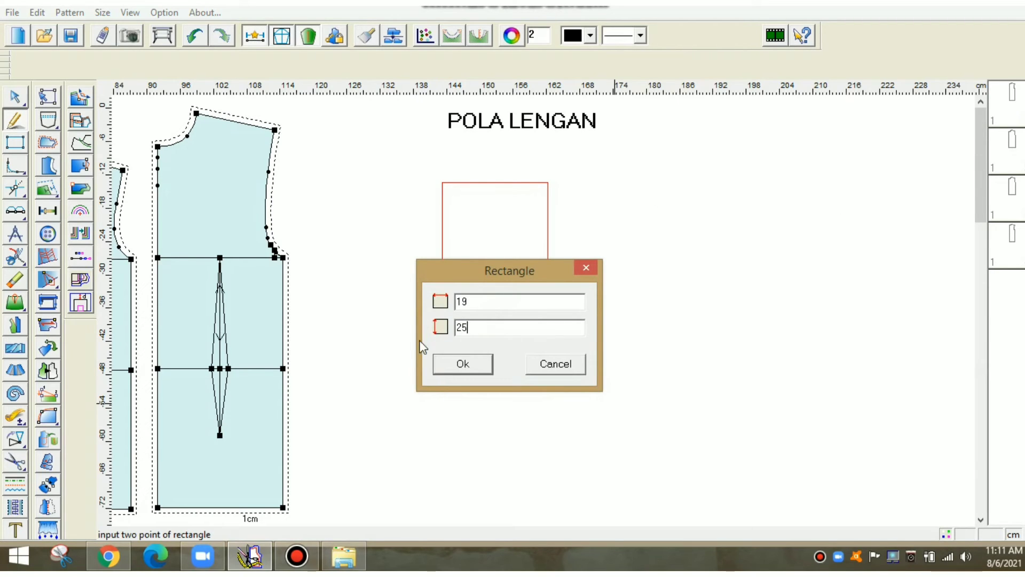
key("Return")
Label the upper-right corner of the sleeve rectangle "A" in bold.
left_click(15, 530)
left_click(553, 182)
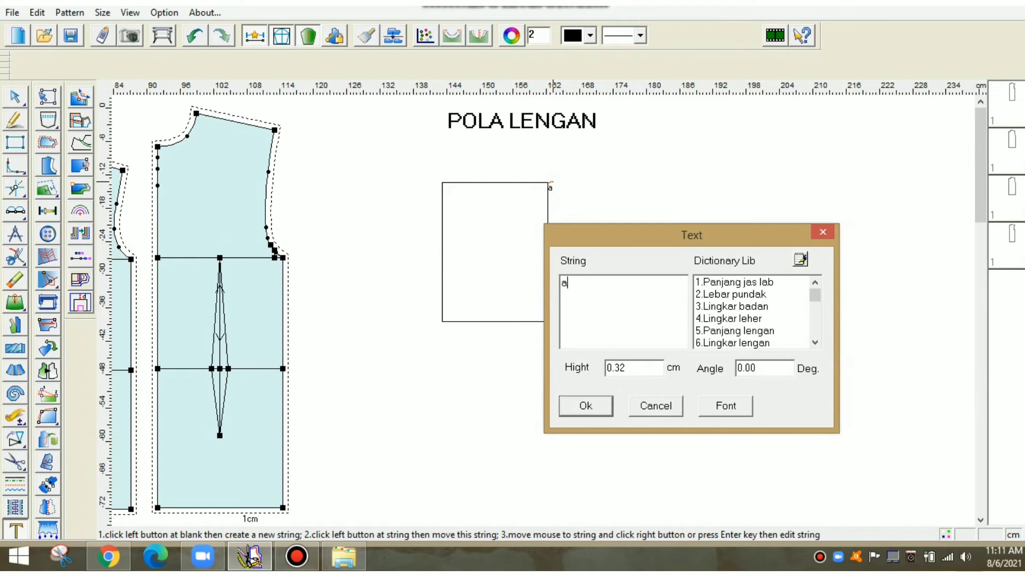
key("Caps_Lock")
left_click(726, 406)
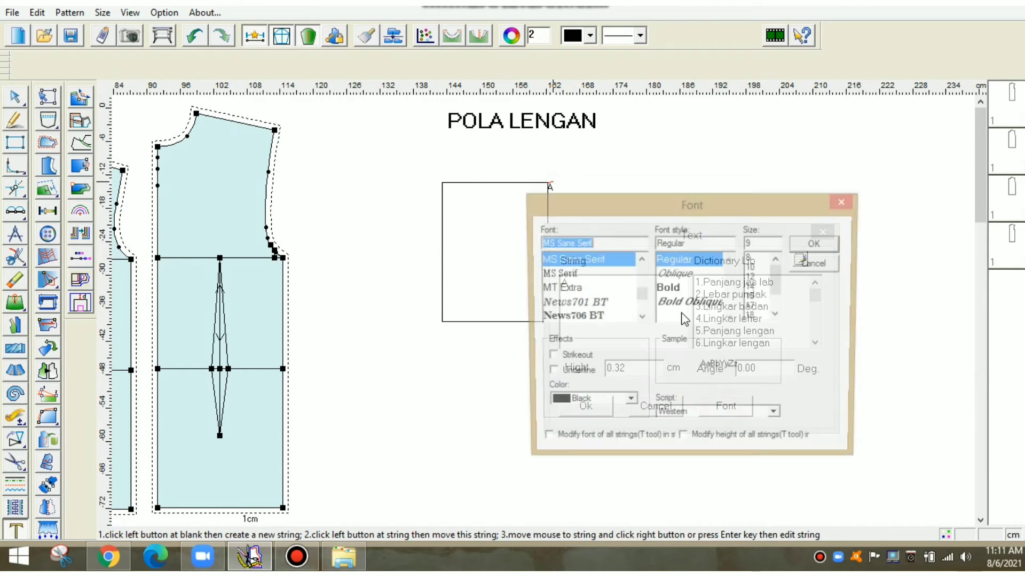
left_click(689, 291)
left_click(807, 244)
key("Return")
Label the lower-right corner of the sleeve rectangle "B" in bold.
left_click(559, 325)
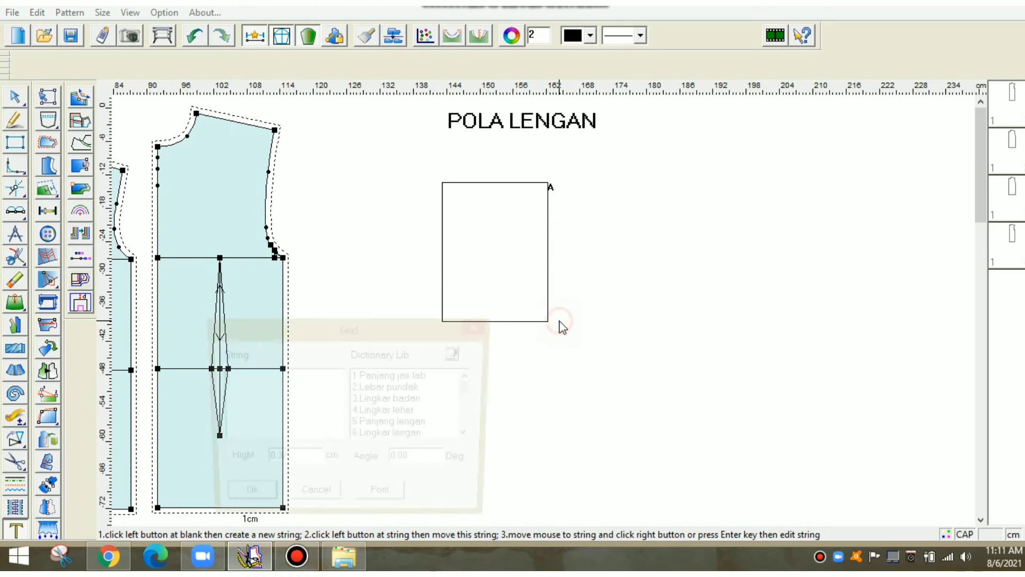
type("B")
left_click(380, 500)
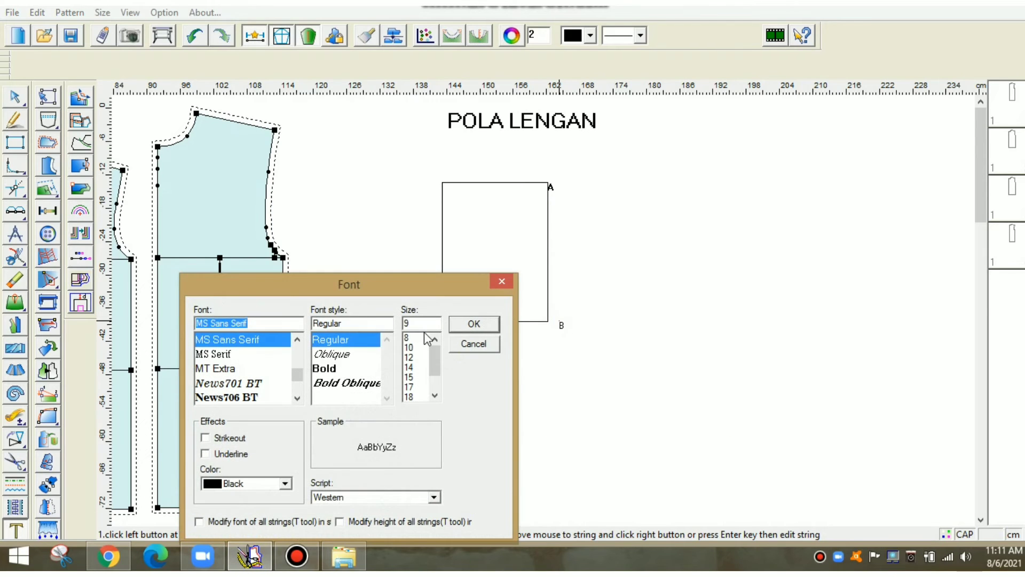
left_click(324, 369)
left_click(474, 324)
left_click(236, 500)
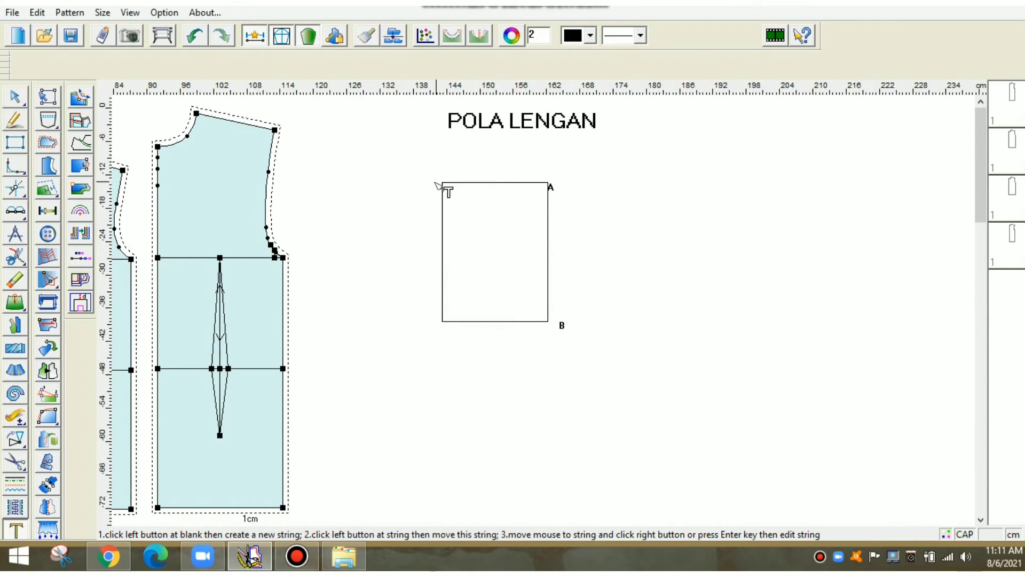
Label the upper-left corner of the sleeve rectangle "C" in bold.
left_click(436, 185)
left_click(630, 400)
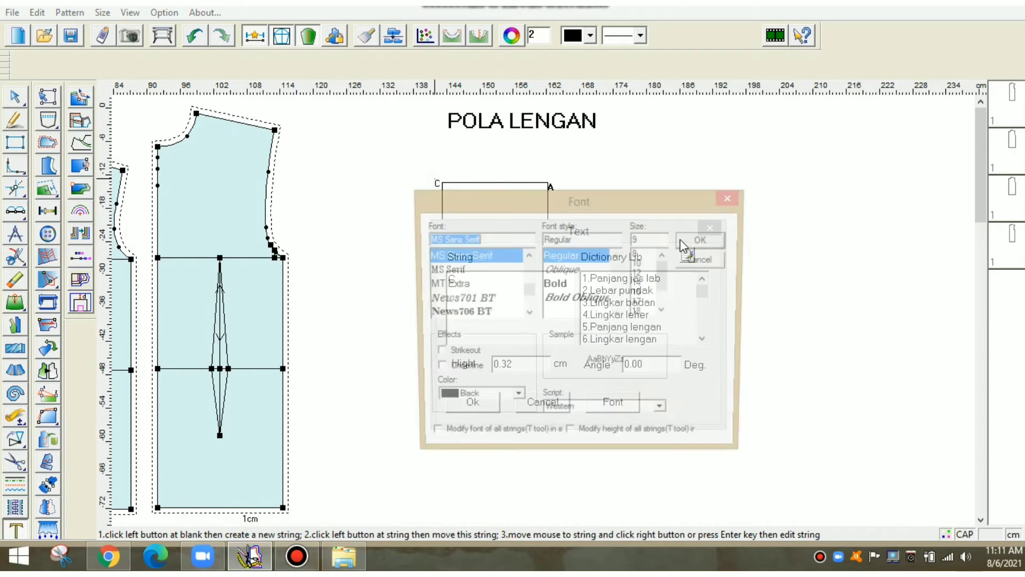
left_click(566, 284)
left_click(710, 238)
left_click(473, 401)
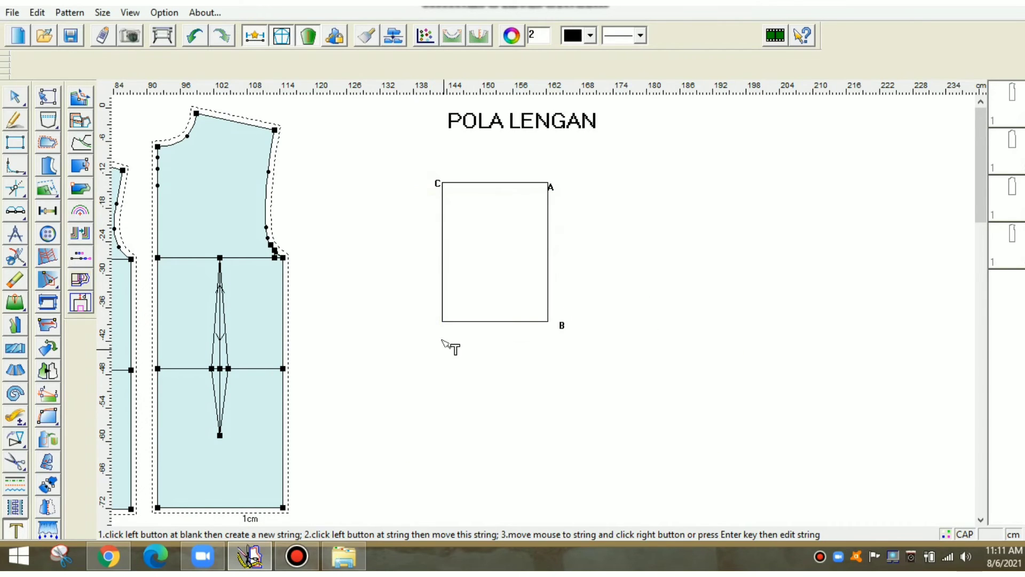
Label the lower-left corner of the sleeve rectangle "D" in bold.
left_click(434, 323)
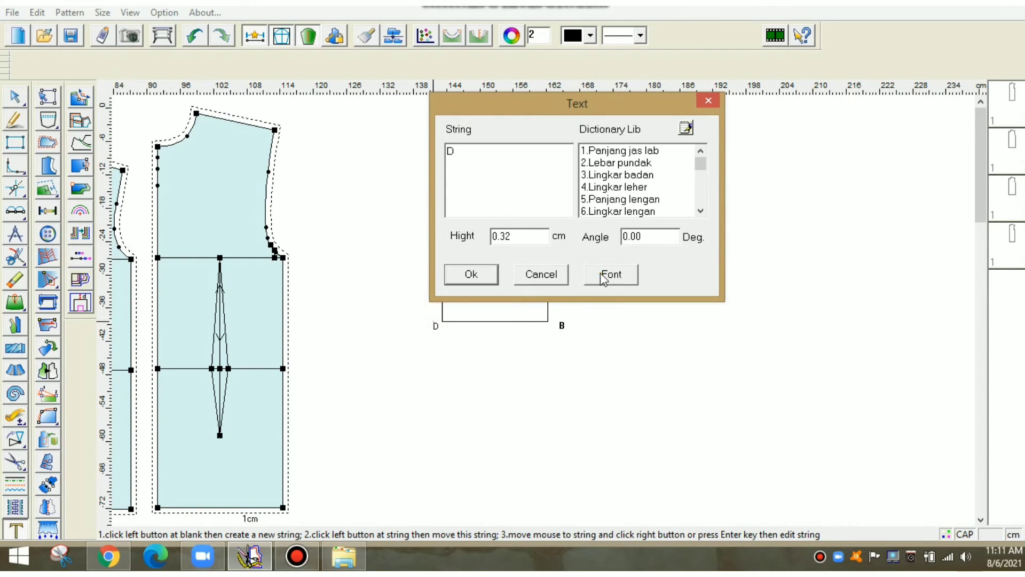
left_click(604, 275)
left_click(553, 155)
left_click(702, 112)
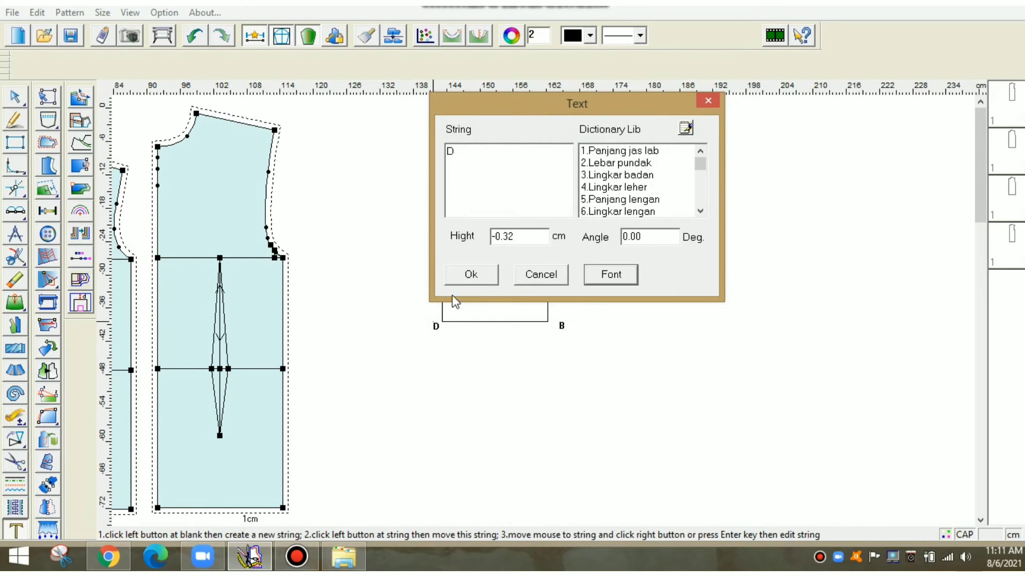
left_click(470, 272)
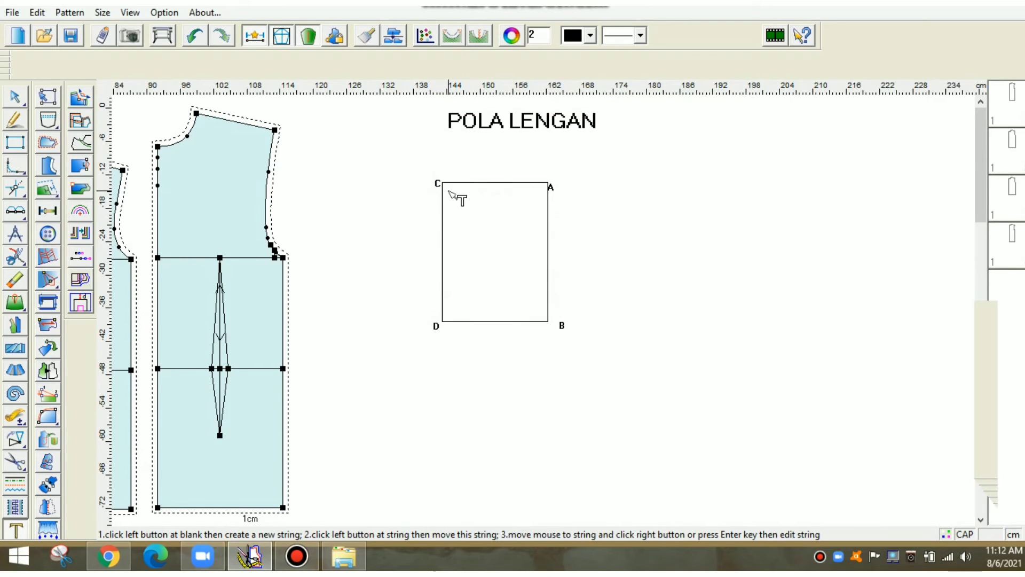
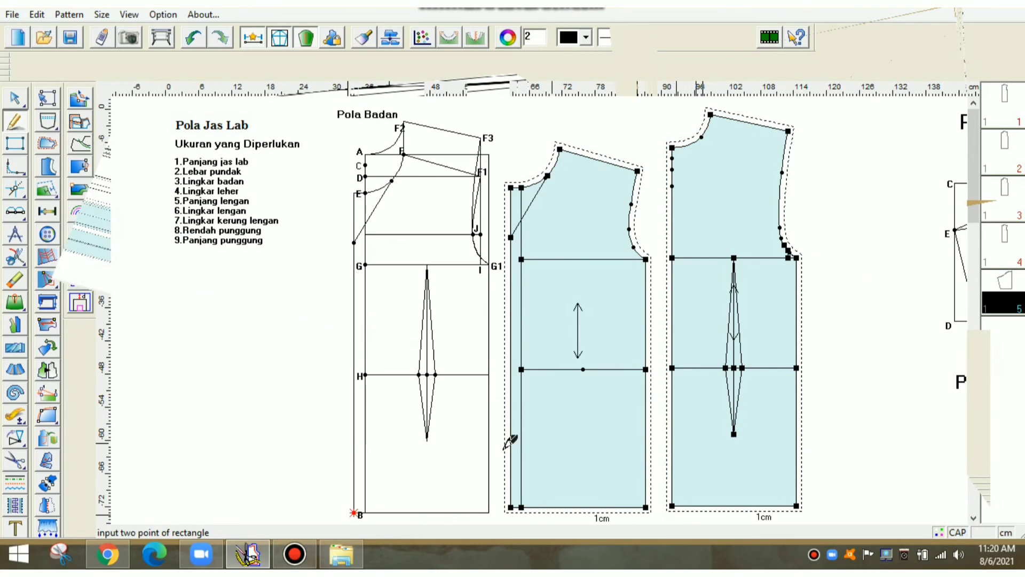
Bring the drafting area under the "POLA KERAH" heading into view and activate the Pen tool for drawing rectangles.
key("Right")
key("Right")
key("Right")
key("Right")
key("Right")
key("Right")
key("Right")
key("Right")
key("Right")
key("Right")
key("Right")
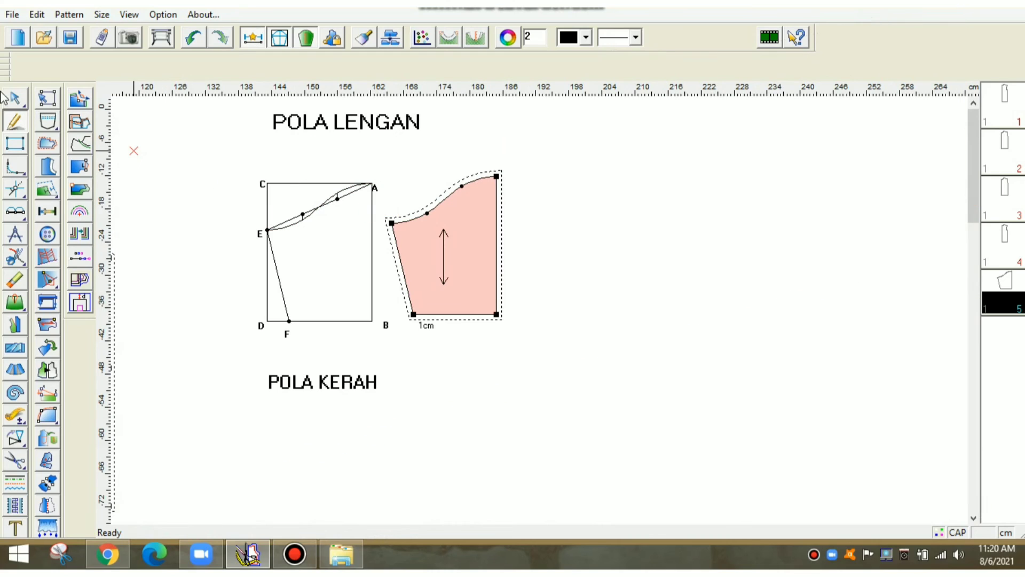
left_click(19, 141)
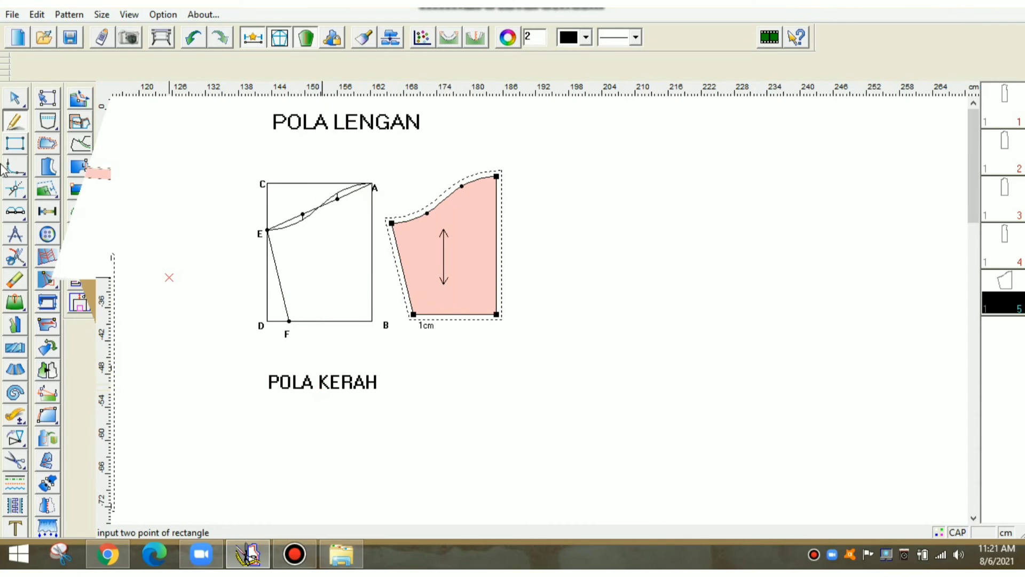
left_click(17, 122)
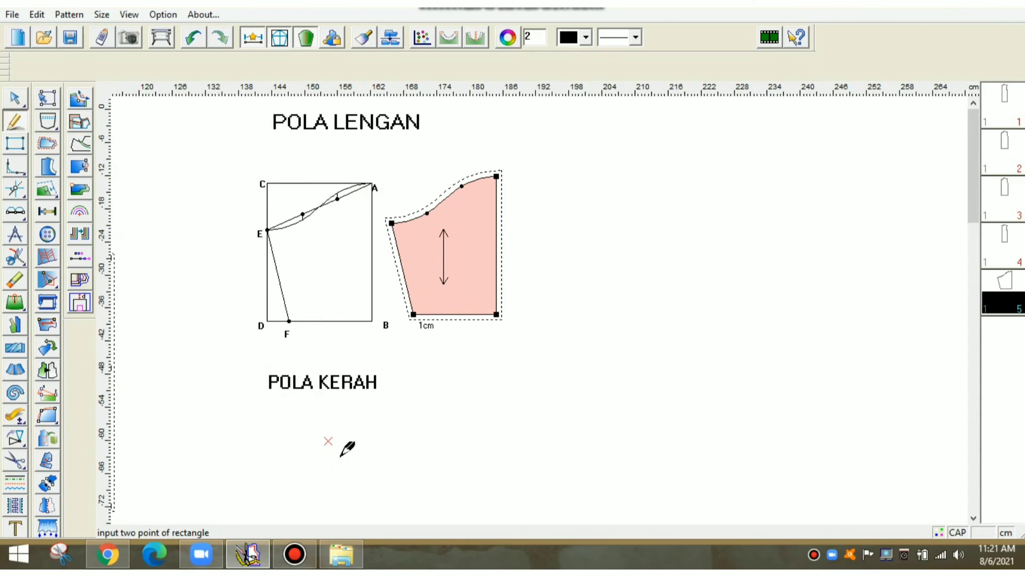
left_click(263, 406)
left_click(460, 482)
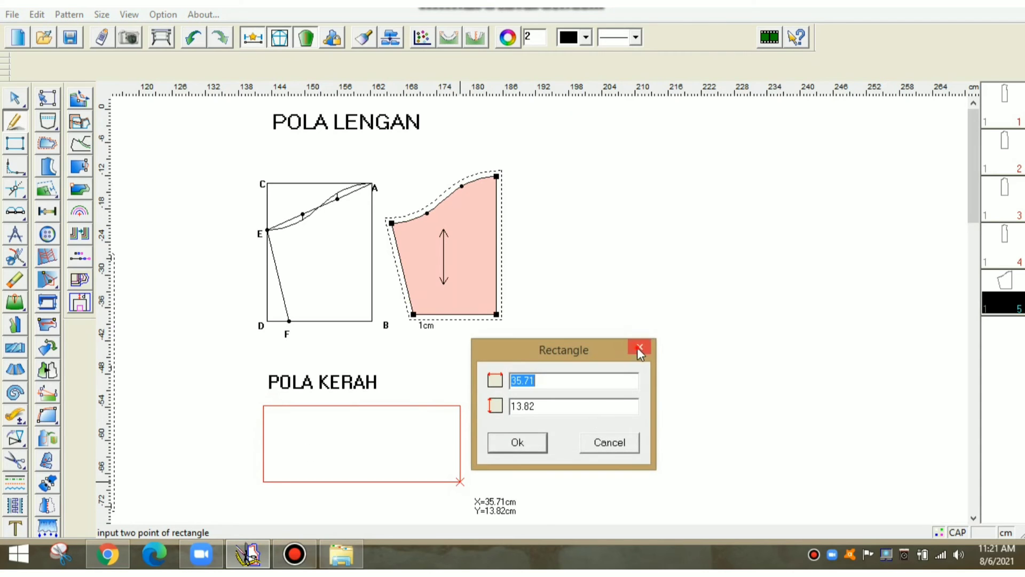
left_click(639, 350)
Draw the collar's base rectangle under the "POLA KERAH" heading, 20 cm wide and 7 cm high.
left_click(269, 426)
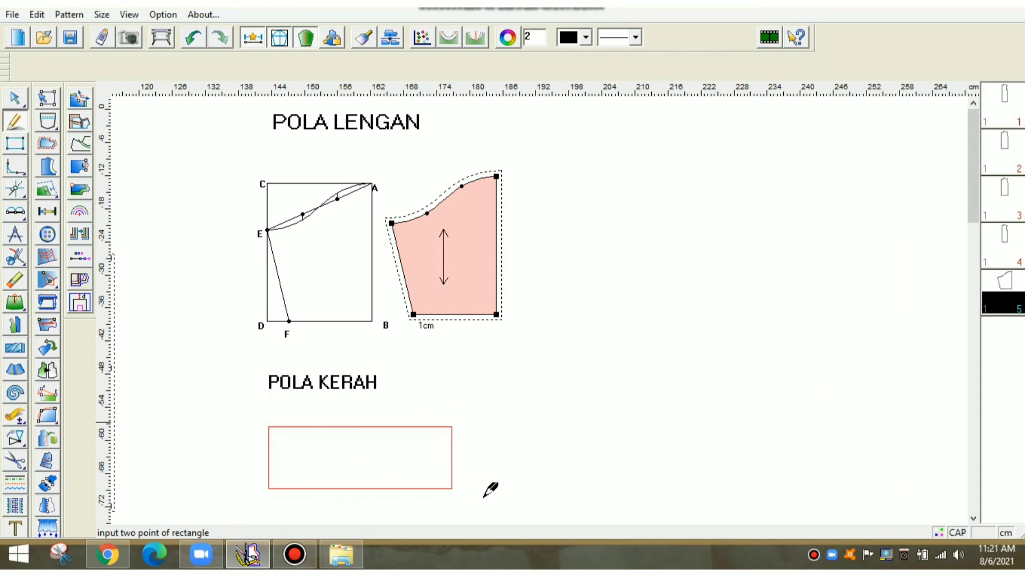
left_click(483, 497)
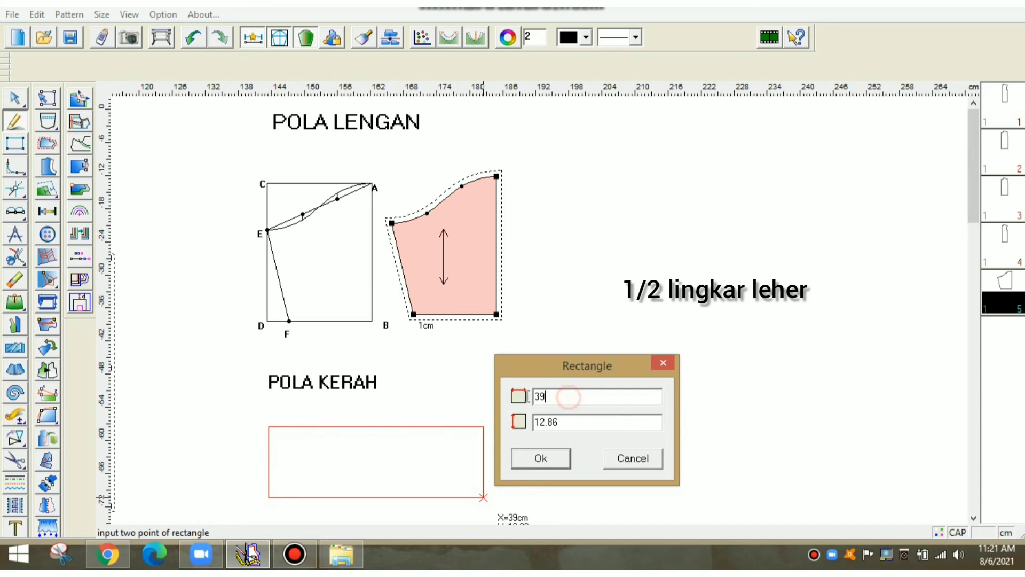
type("20")
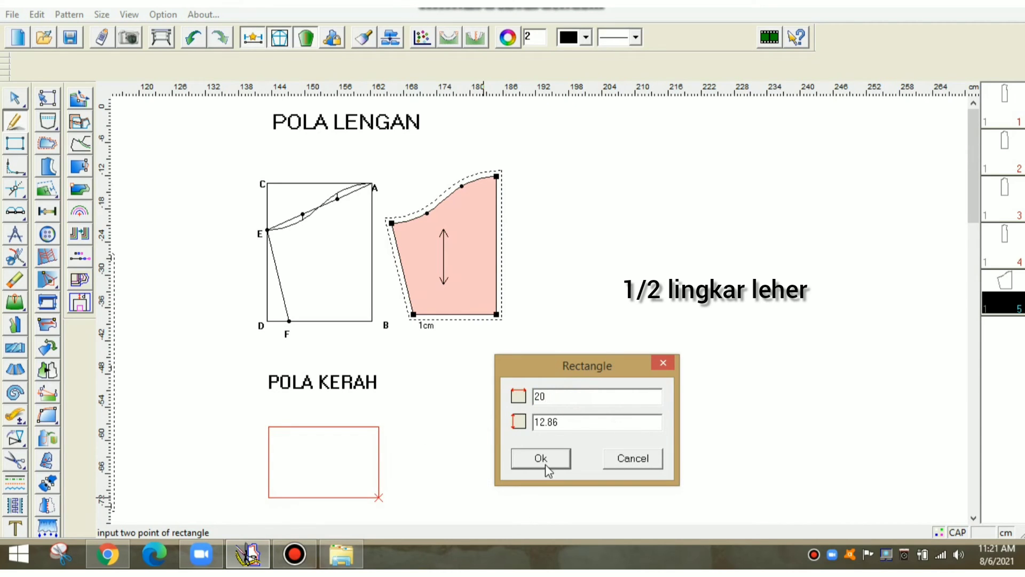
double_click(578, 423)
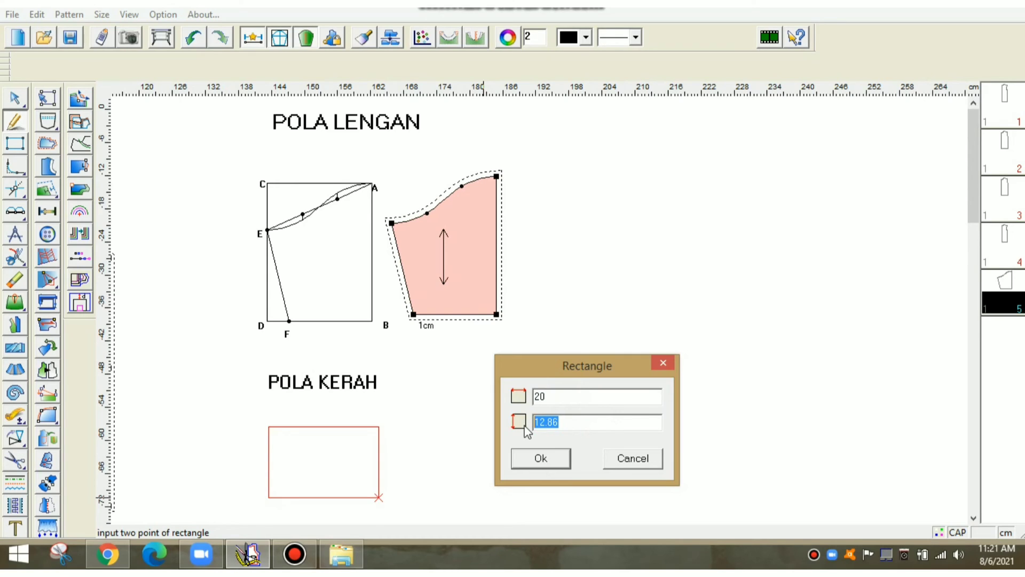
type("7")
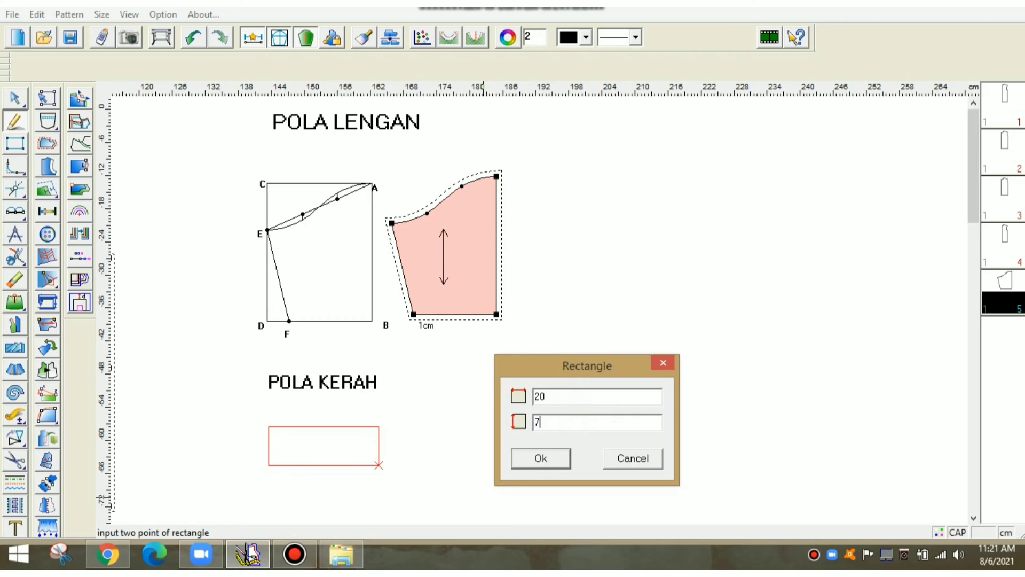
left_click(542, 458)
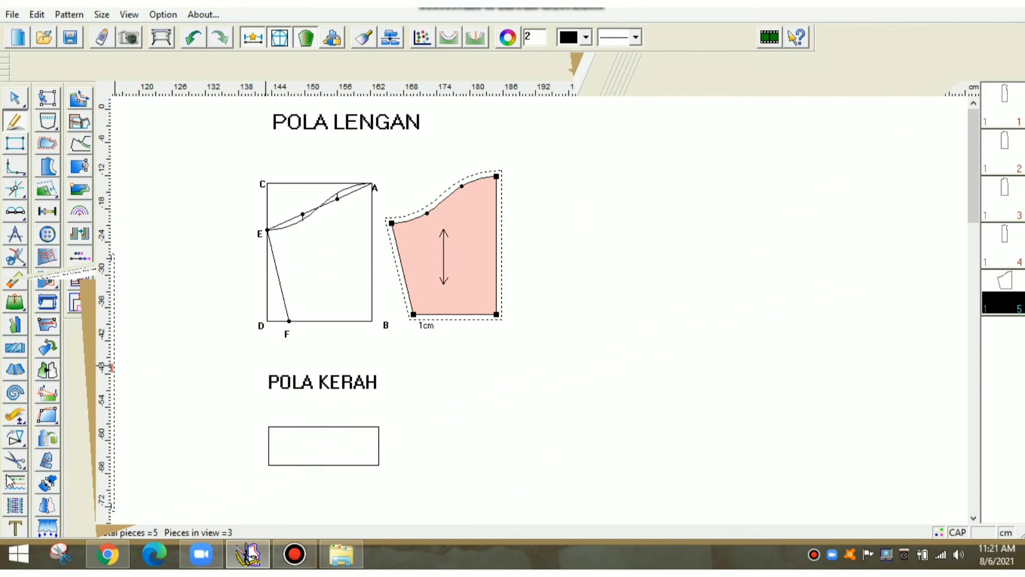
Label the upper-left corner of the collar rectangle "A" in bold.
left_click(15, 529)
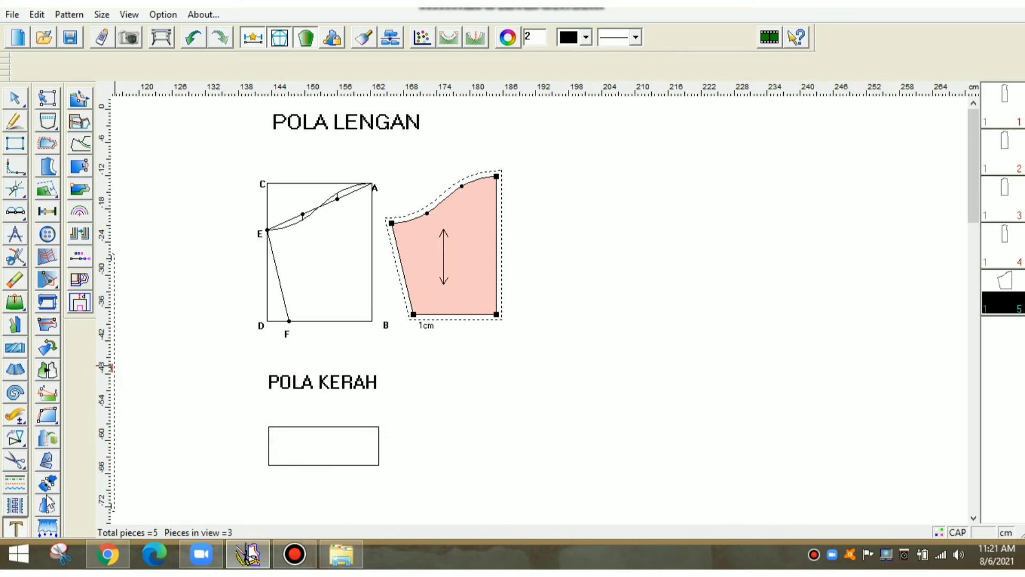
left_click(263, 422)
type("A")
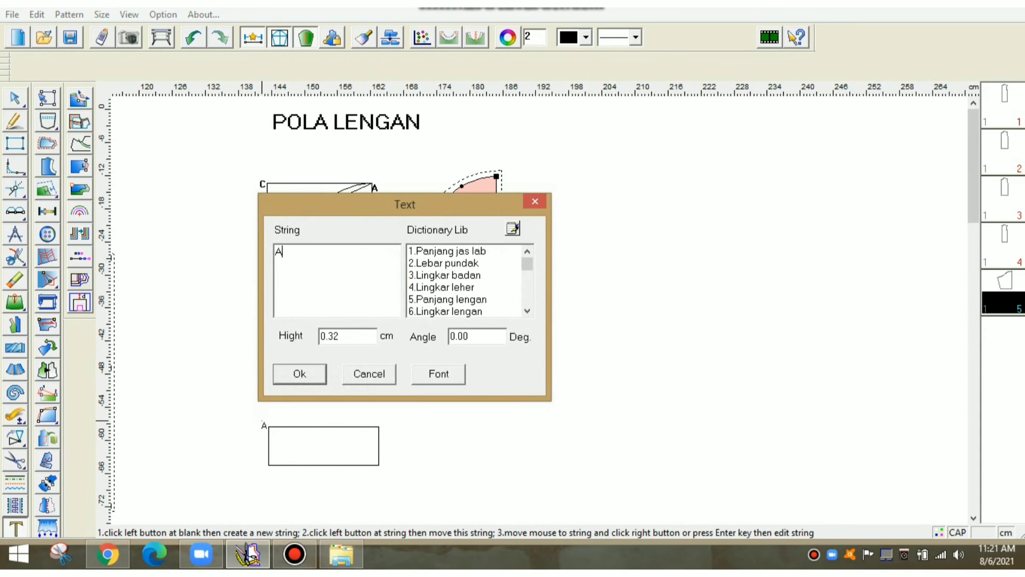
left_click(460, 373)
left_click(530, 213)
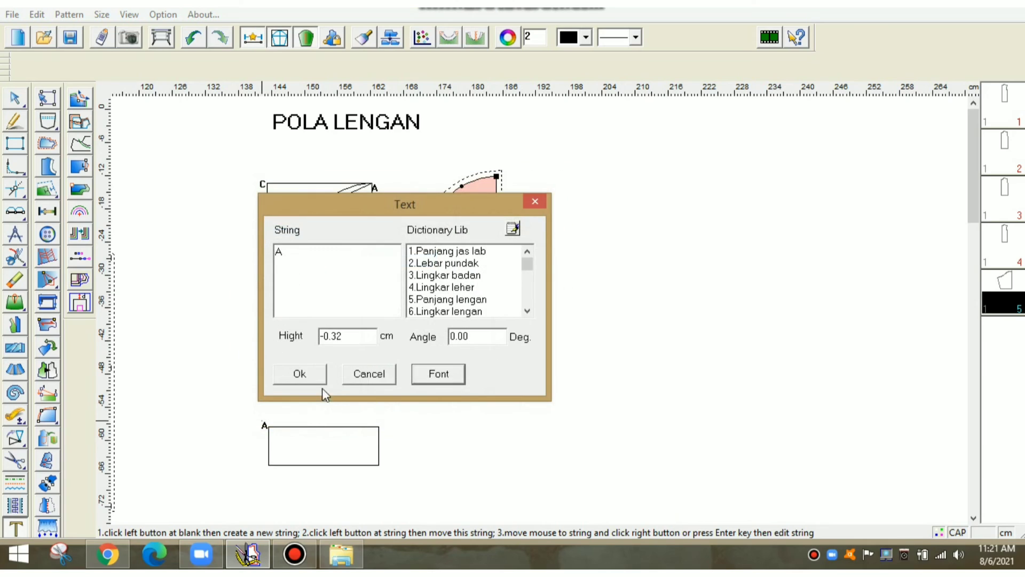
left_click(297, 371)
Label the lower-left corner of the collar rectangle "B" in bold.
left_click(259, 465)
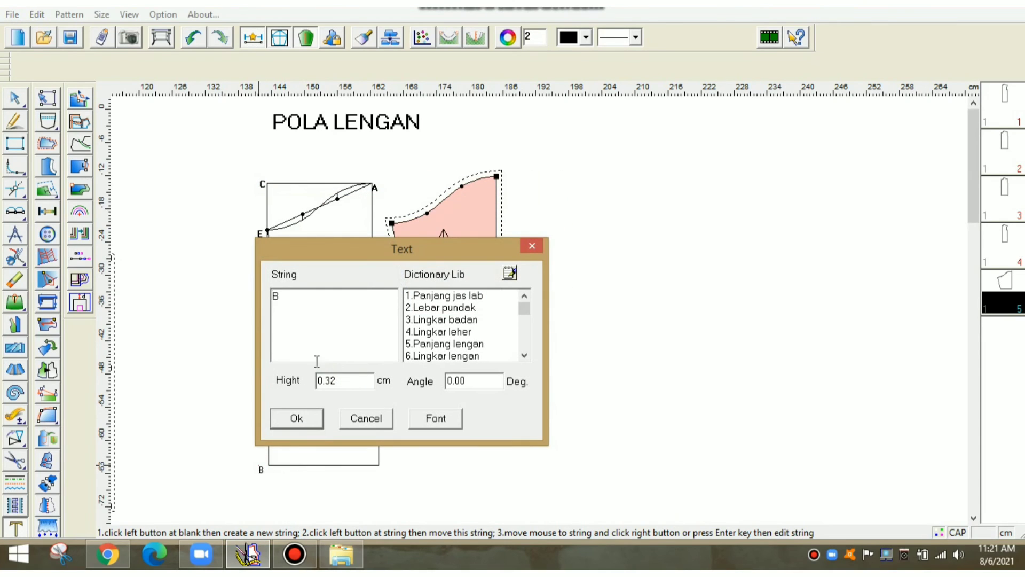
left_click(436, 418)
left_click(387, 303)
left_click(519, 258)
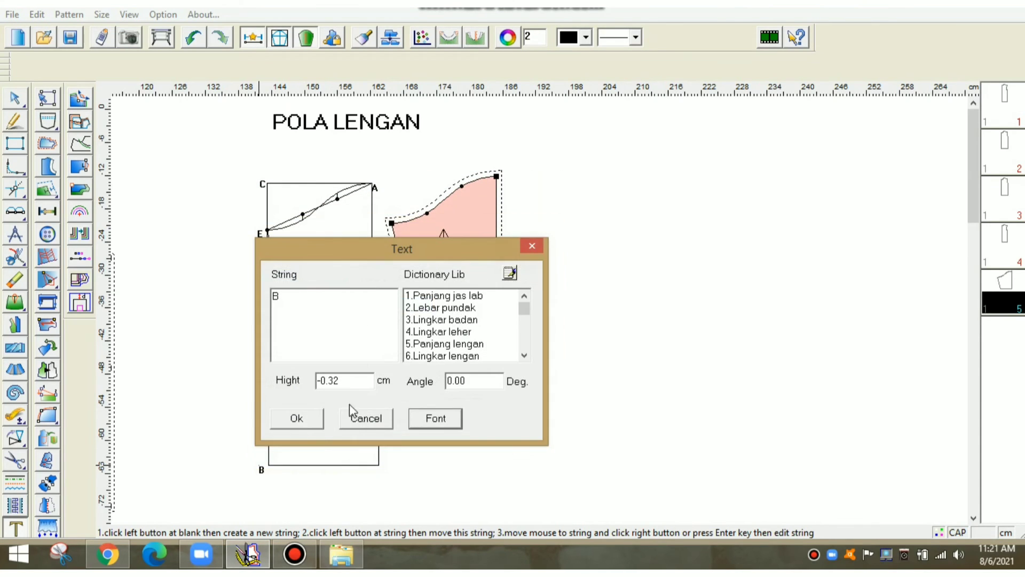
left_click(299, 419)
Label the upper-right corner of the collar rectangle "C" in bold.
left_click(392, 425)
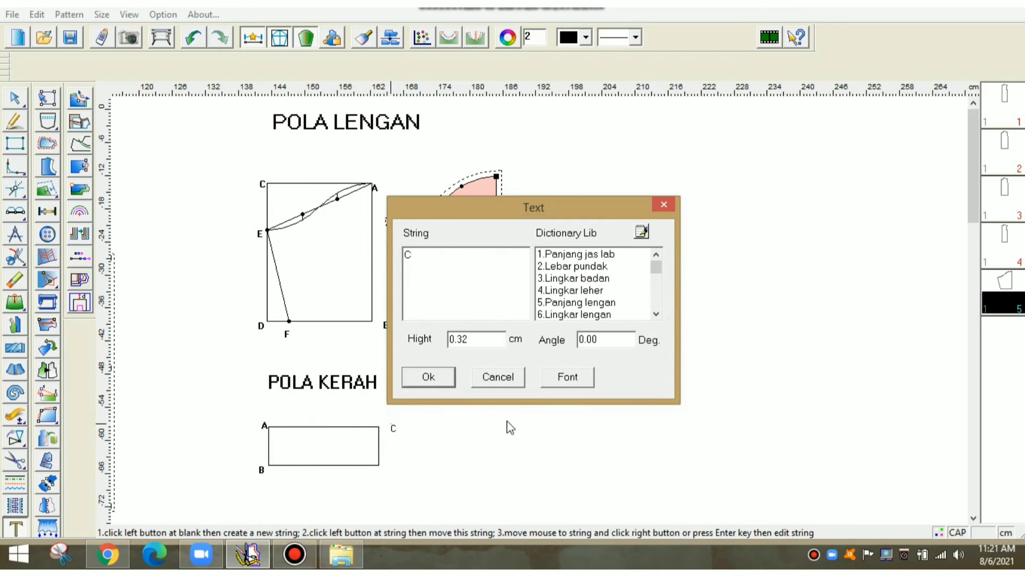
left_click(566, 377)
left_click(510, 260)
left_click(662, 152)
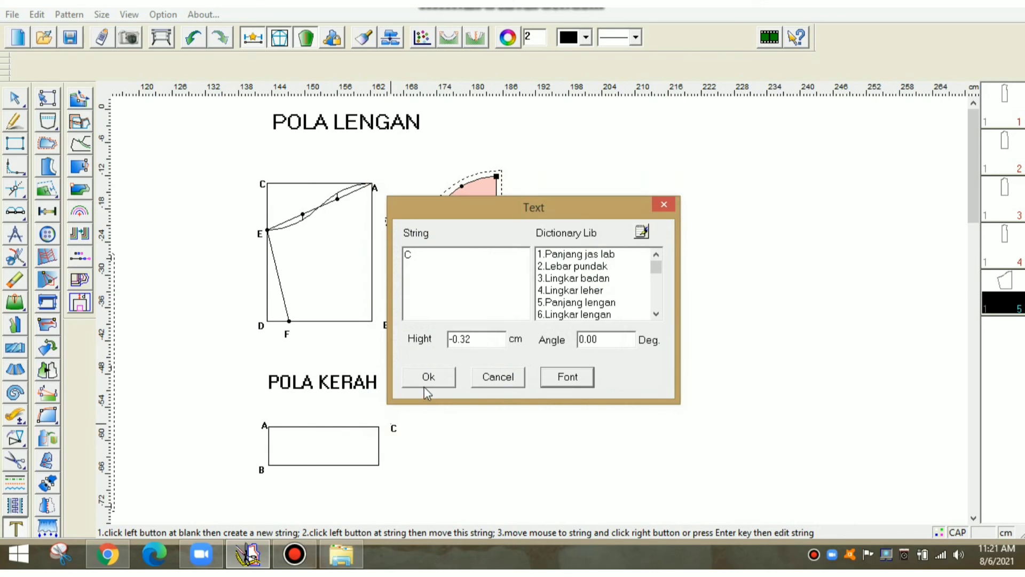
left_click(428, 392)
Label the lower-right corner of the collar rectangle "D" in bold.
left_click(383, 464)
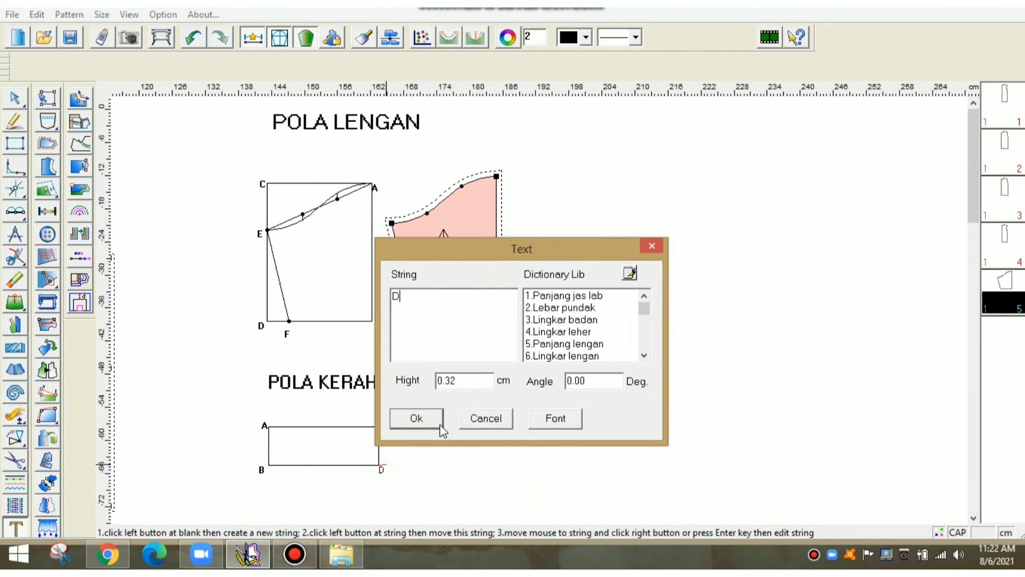
type("D")
left_click(555, 419)
left_click(497, 299)
left_click(648, 257)
left_click(416, 418)
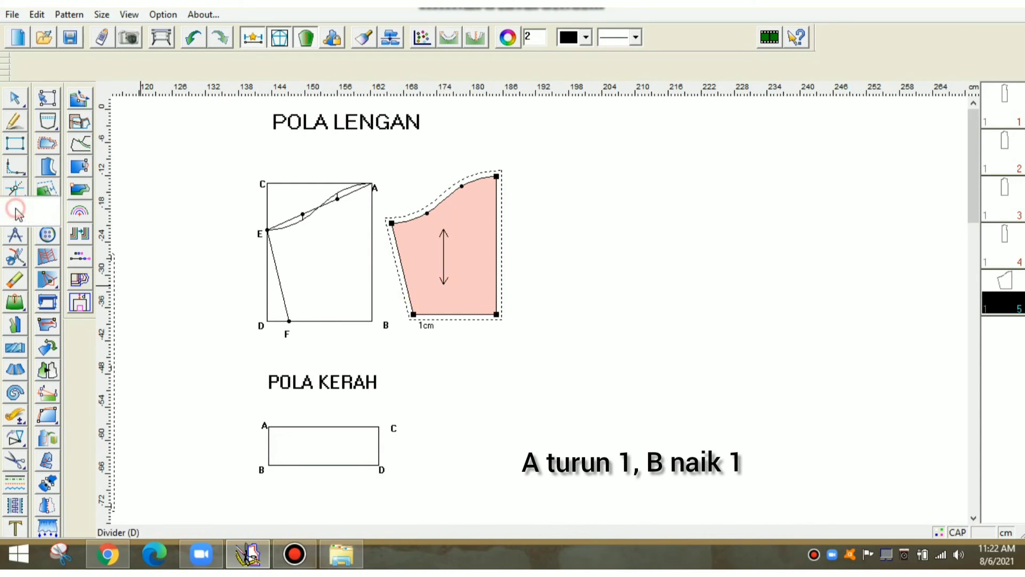
Place division points on the collar's edge AB, one 1 cm below A and one 1 cm above B.
left_click(41, 211)
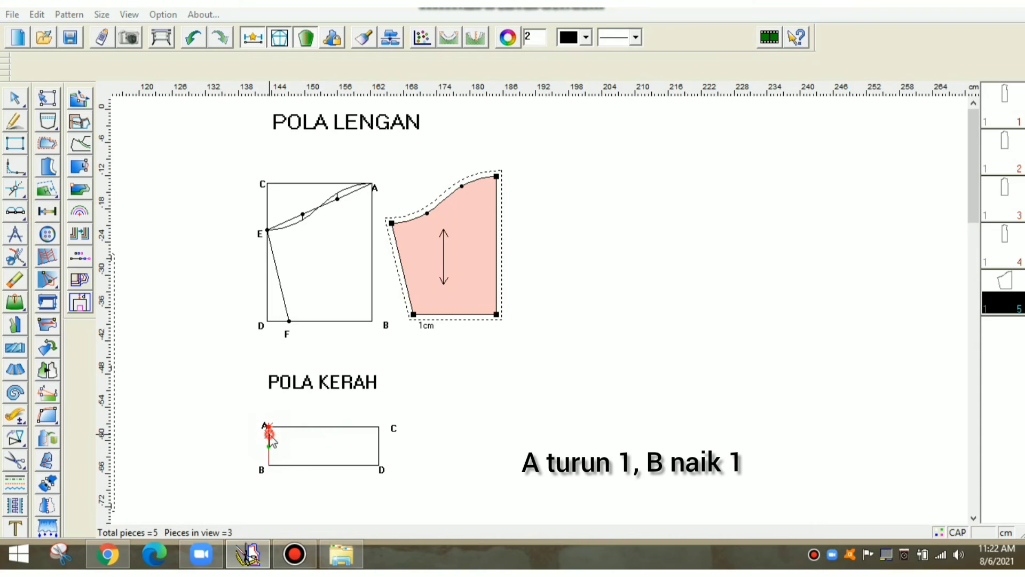
left_click(274, 429)
type("1")
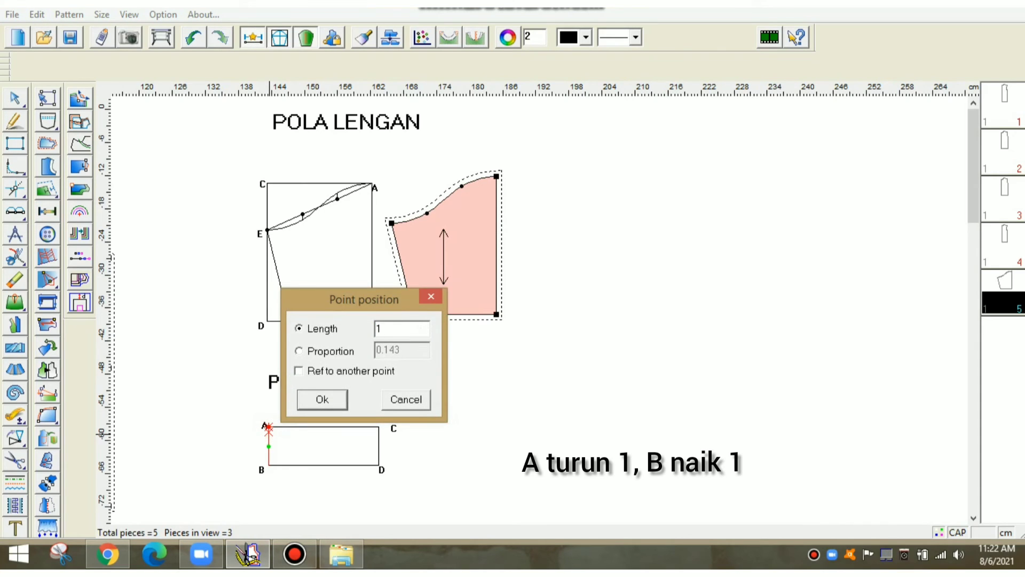
key("Return")
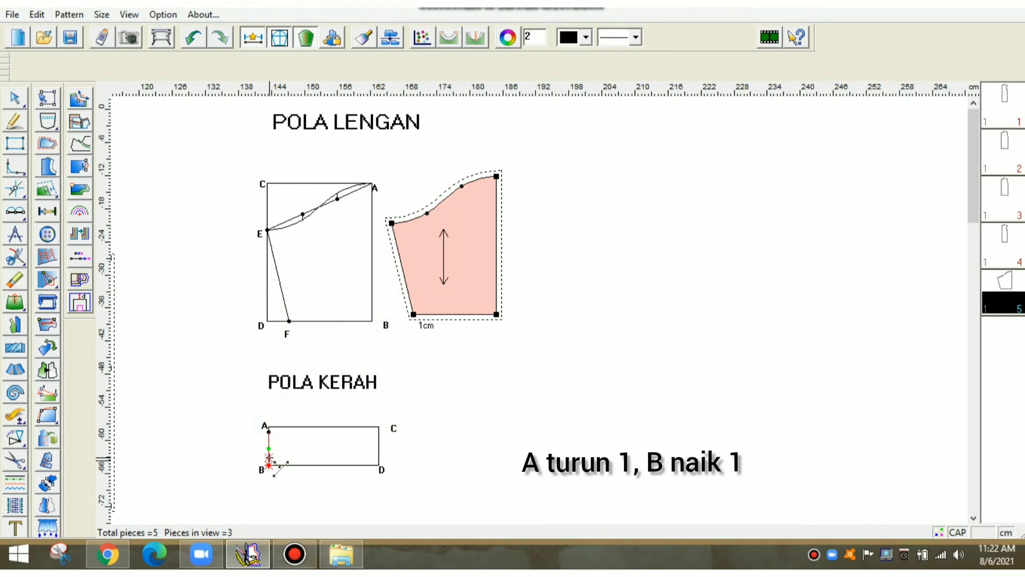
left_click(272, 462)
type("1")
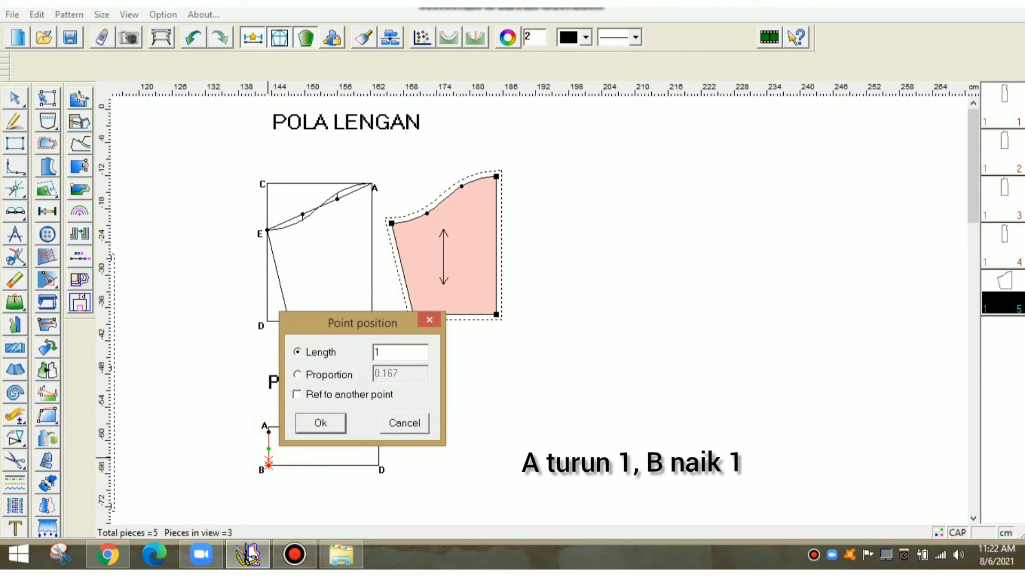
key("Return")
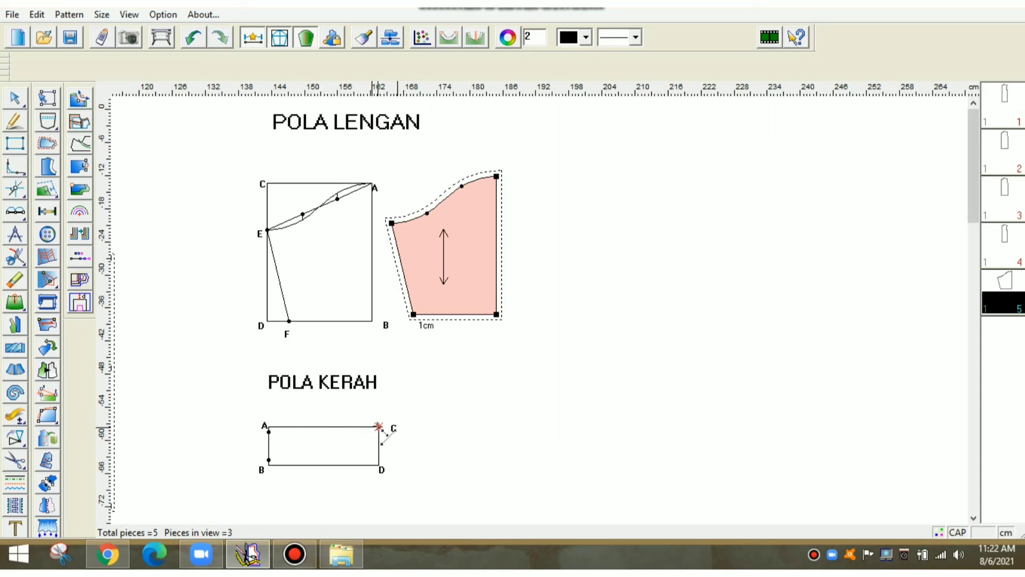
Extend the collar's top edge with a horizontal line 4 cm outward from corner C.
left_click(15, 121)
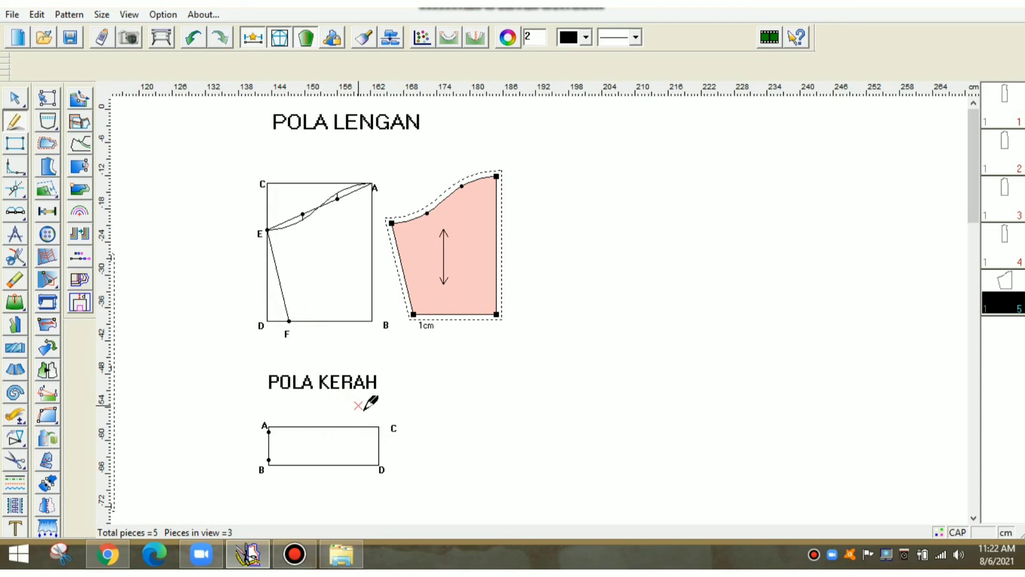
left_click(379, 427)
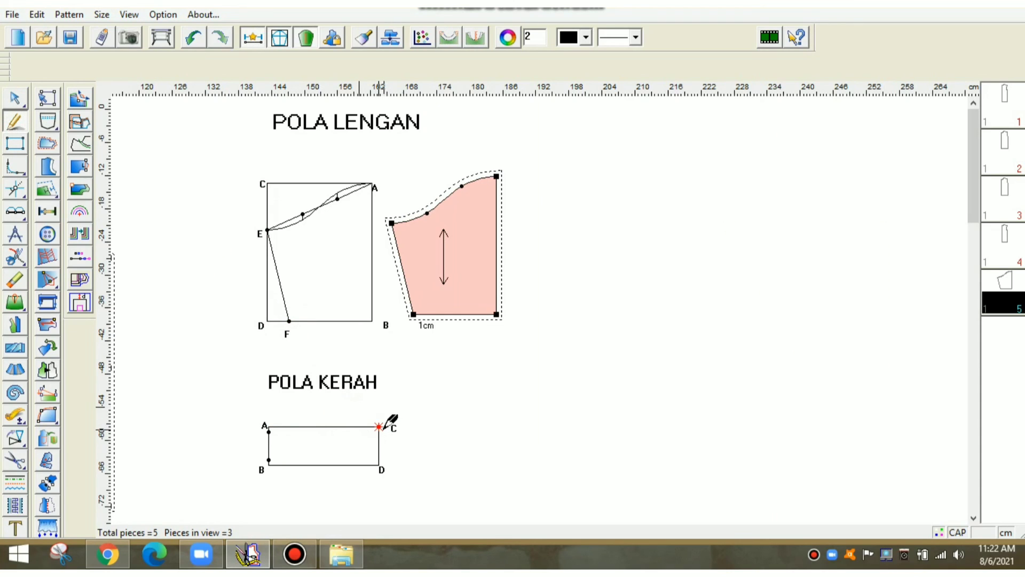
right_click(418, 417)
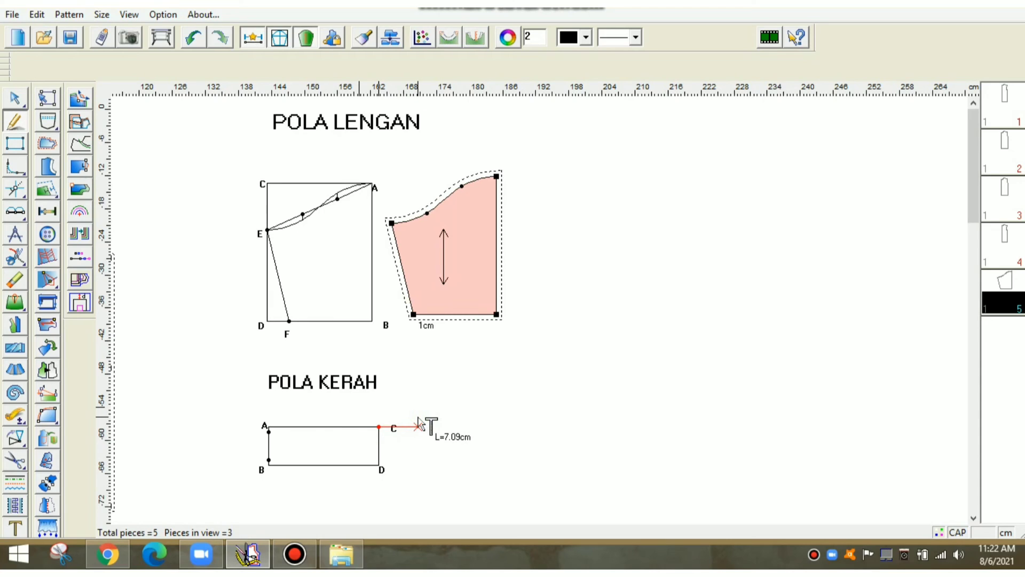
left_click(419, 425)
type("4")
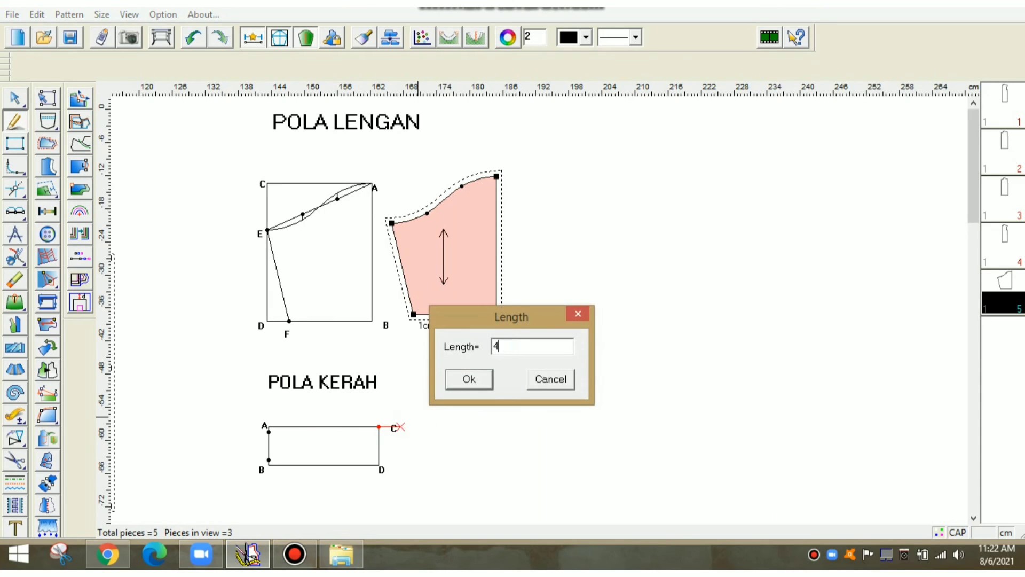
left_click(489, 377)
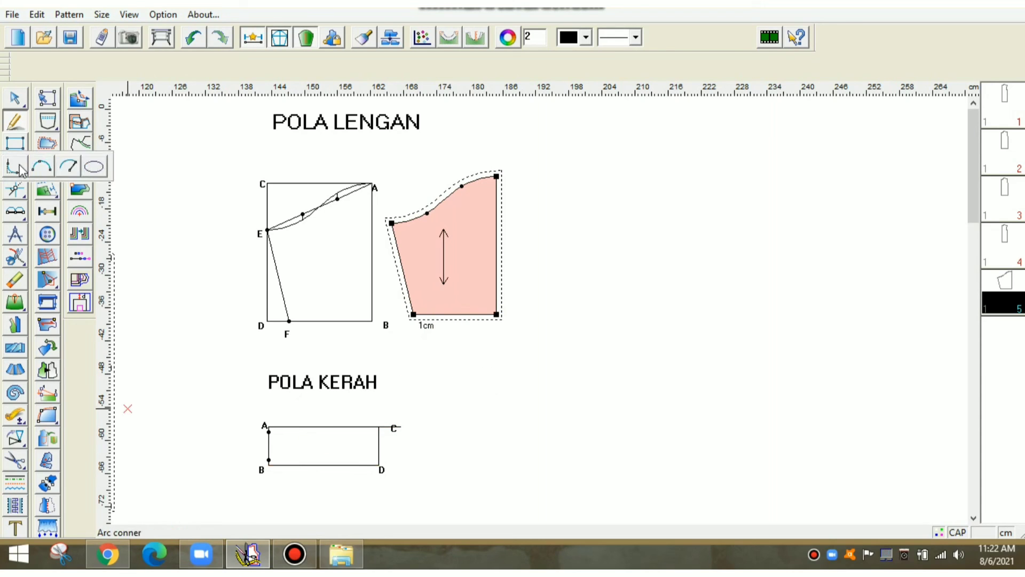
Draw the slanted collar tip line from the outer end of the 4 cm extension to corner D.
left_click(16, 127)
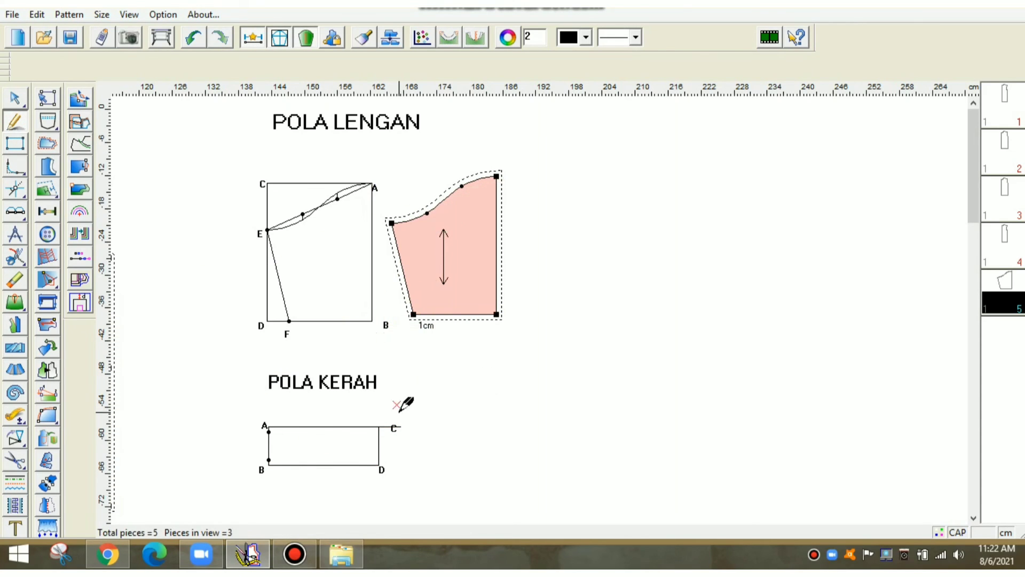
left_click(400, 428)
left_click(380, 462)
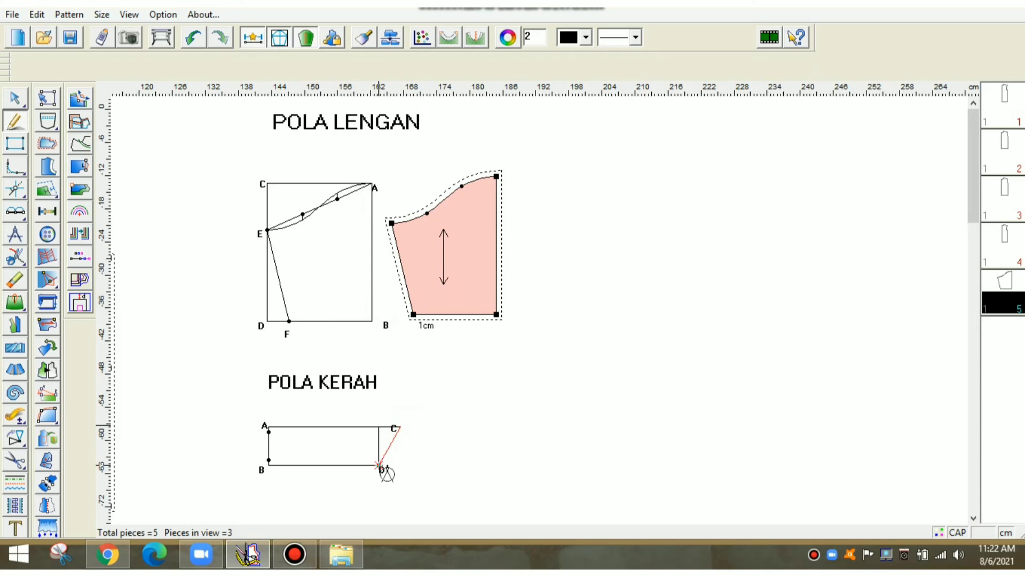
right_click(441, 474)
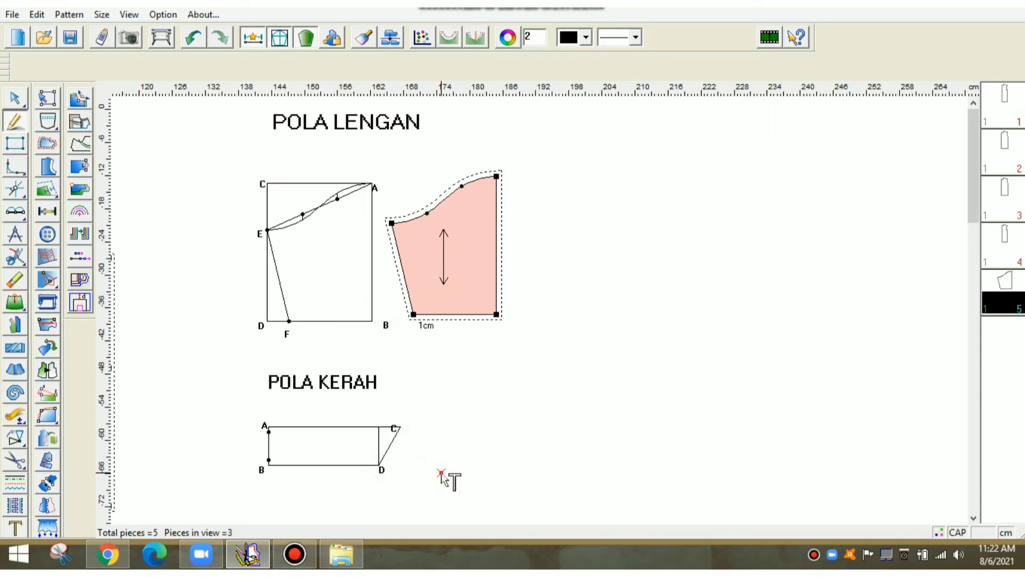
key("Return")
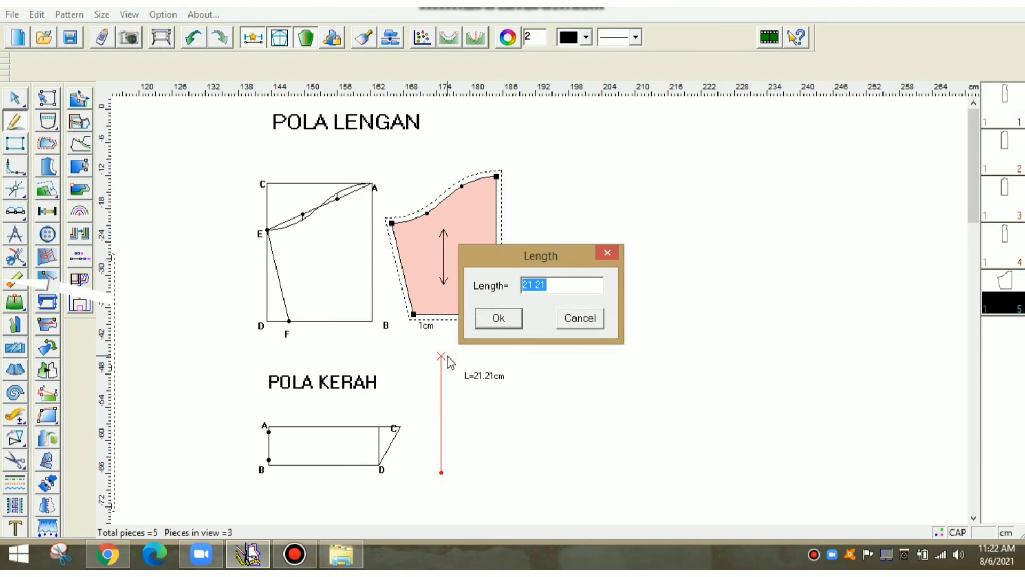
left_click(498, 318)
left_click(269, 431)
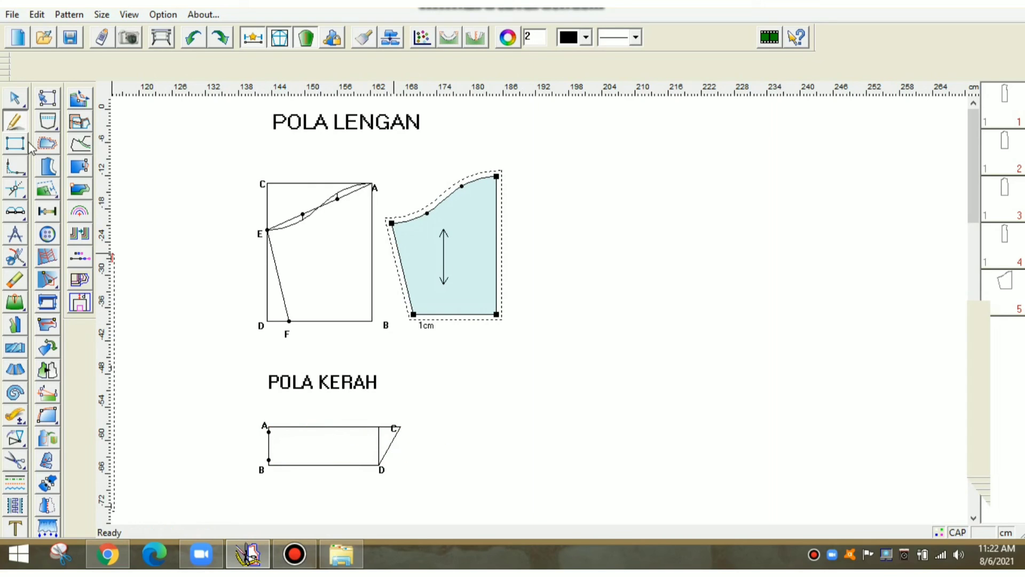
Draw the lower collar line with the Pen tool from the point 1 cm above B to corner D.
left_click(18, 125)
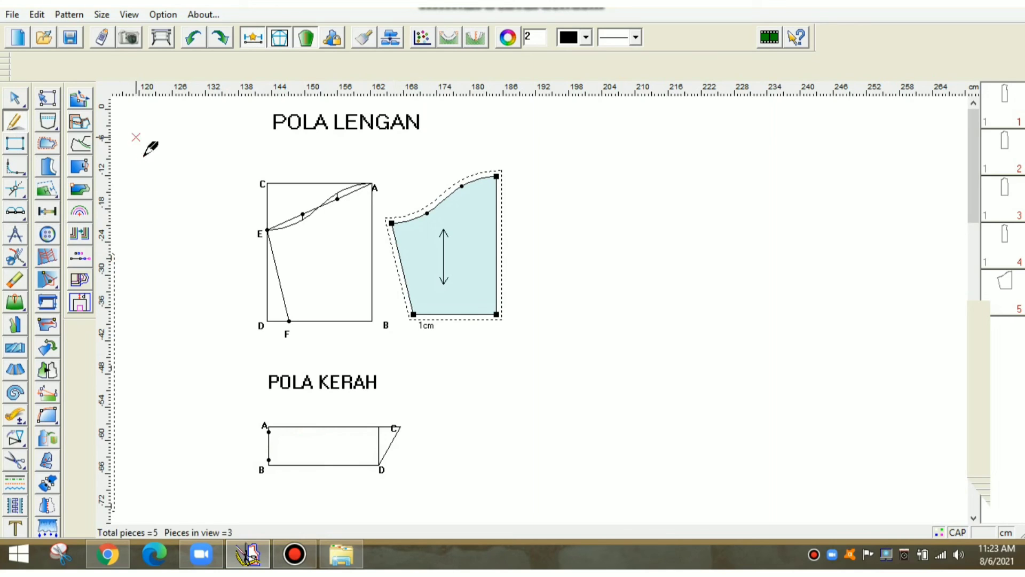
left_click(269, 459)
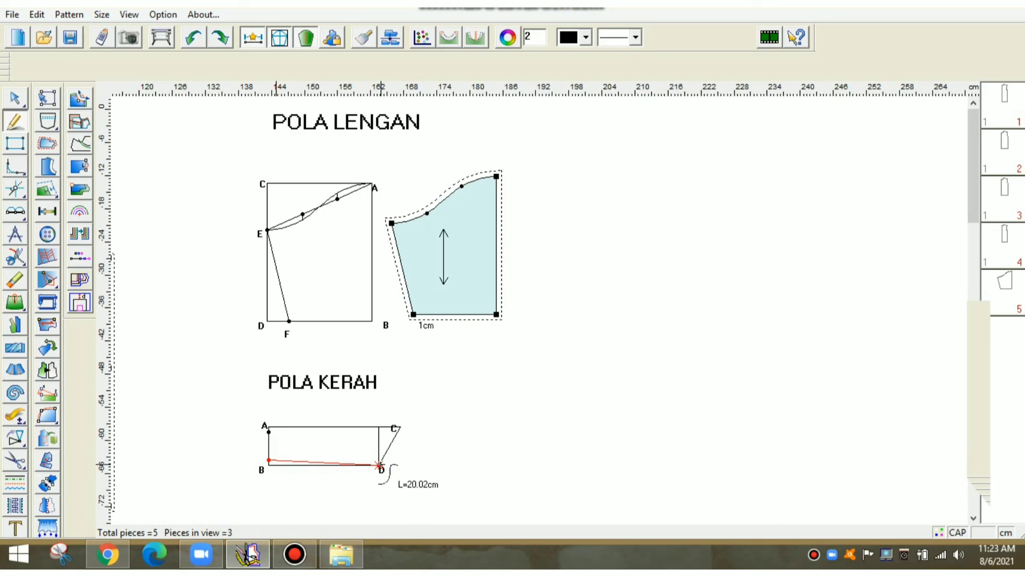
left_click(381, 466)
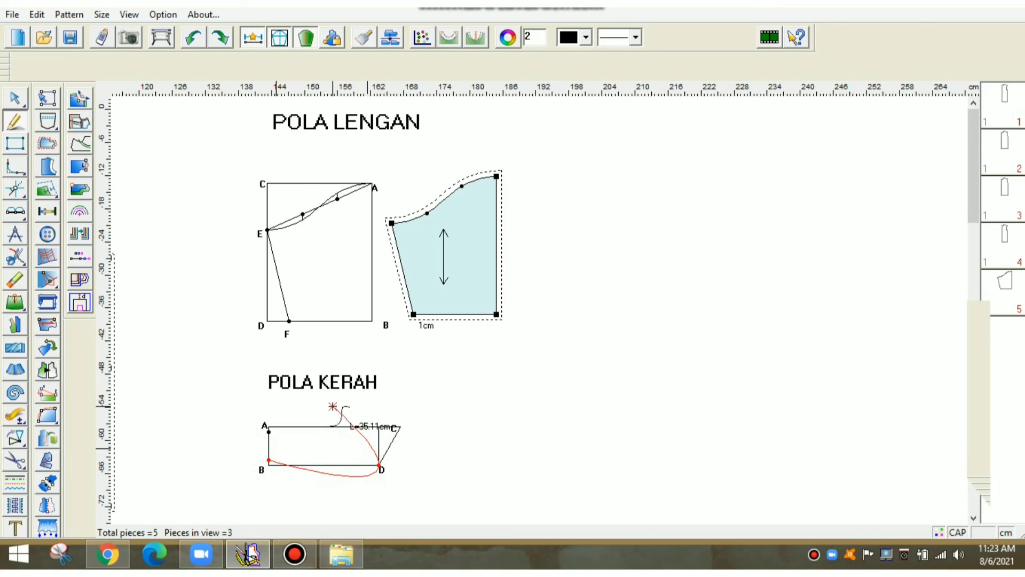
right_click(342, 405)
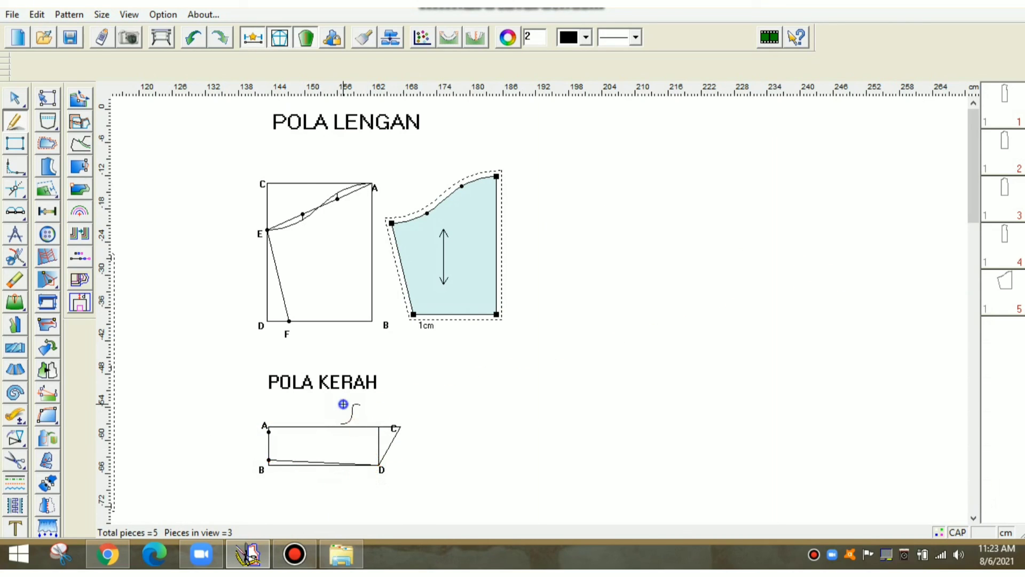
left_click(268, 431)
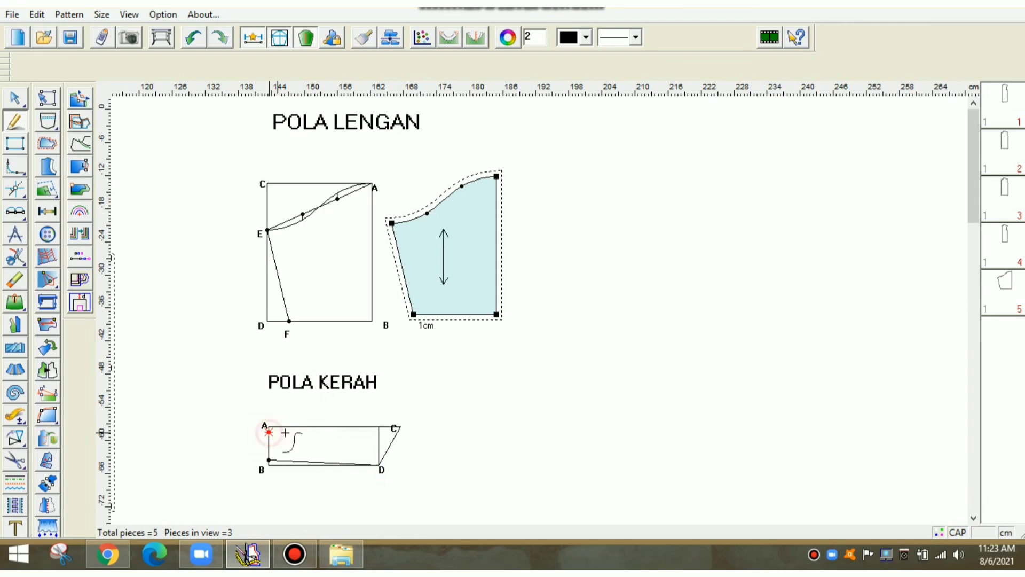
left_click(400, 427)
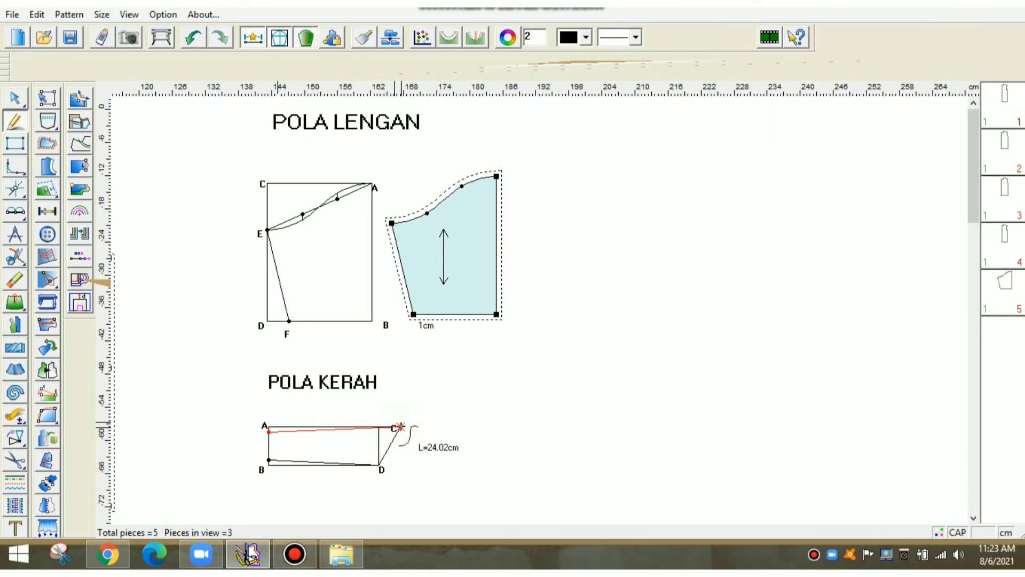
left_click(419, 408)
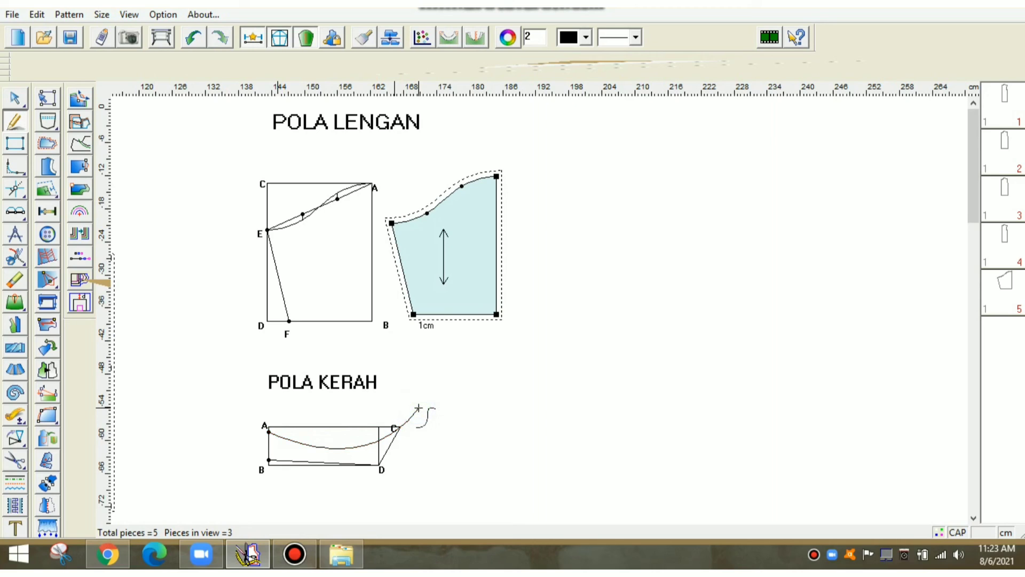
key("ctrl+z")
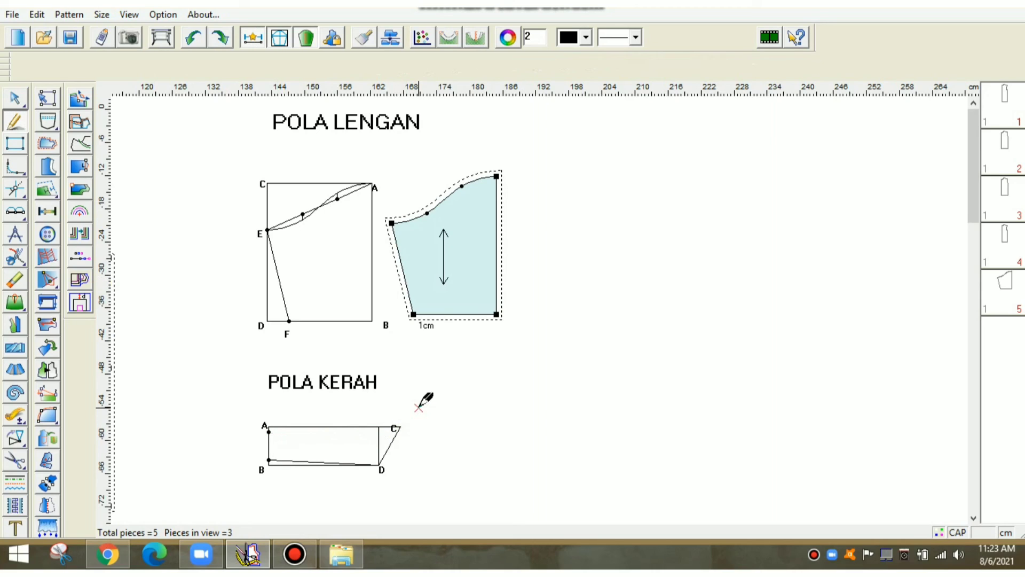
Draw the upper collar line from the point 1 cm below A to the outer end of the top edge's extension.
left_click(269, 431)
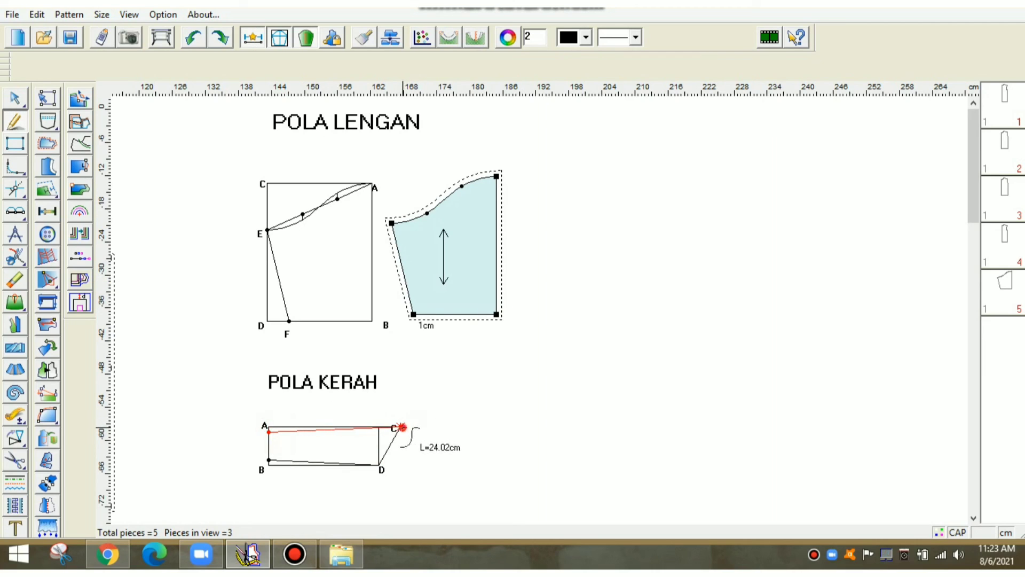
left_click(401, 427)
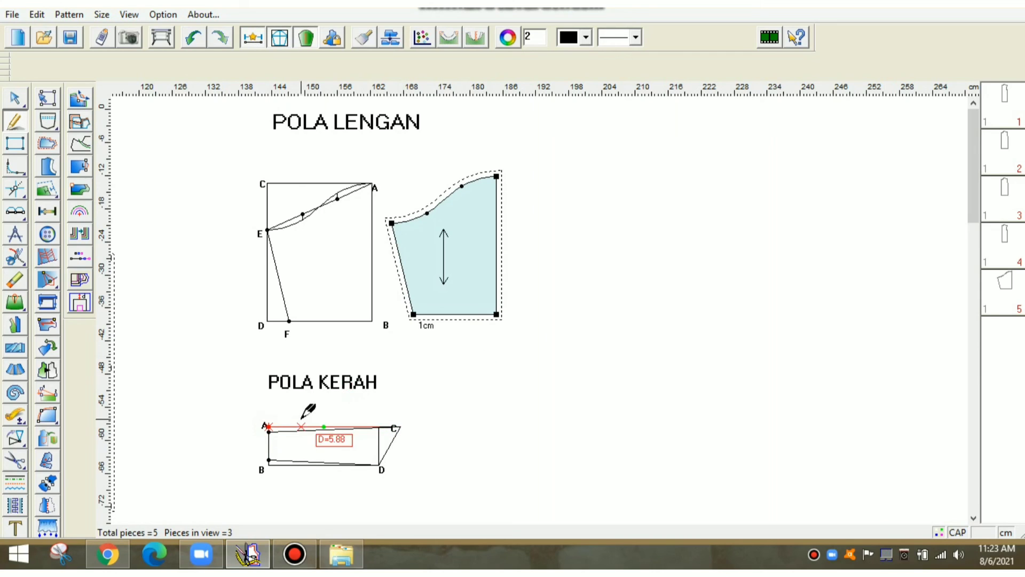
Add a control point on the lower collar line and move it to bend the line into a slight upward curve.
left_click(15, 98)
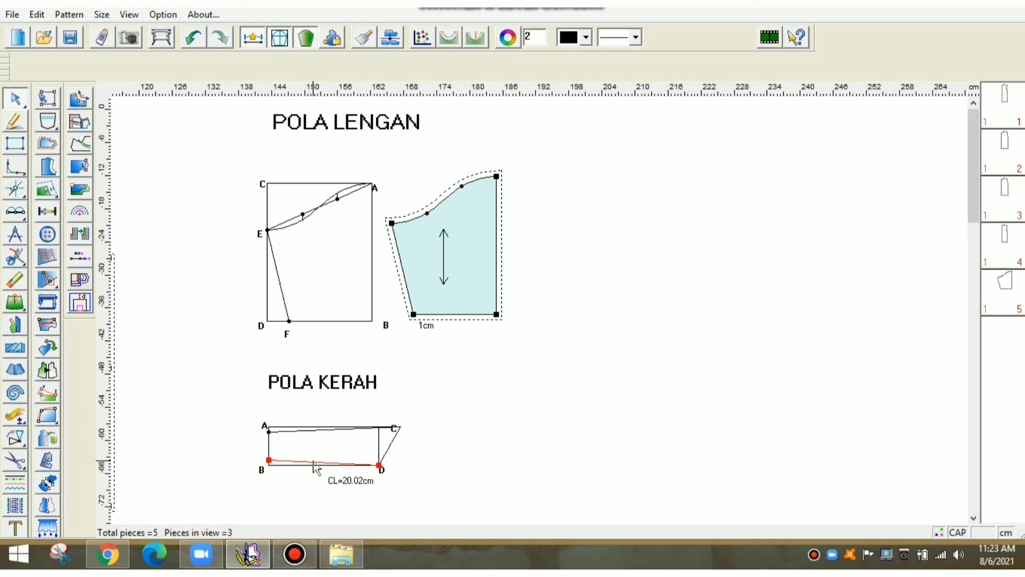
left_click(312, 464)
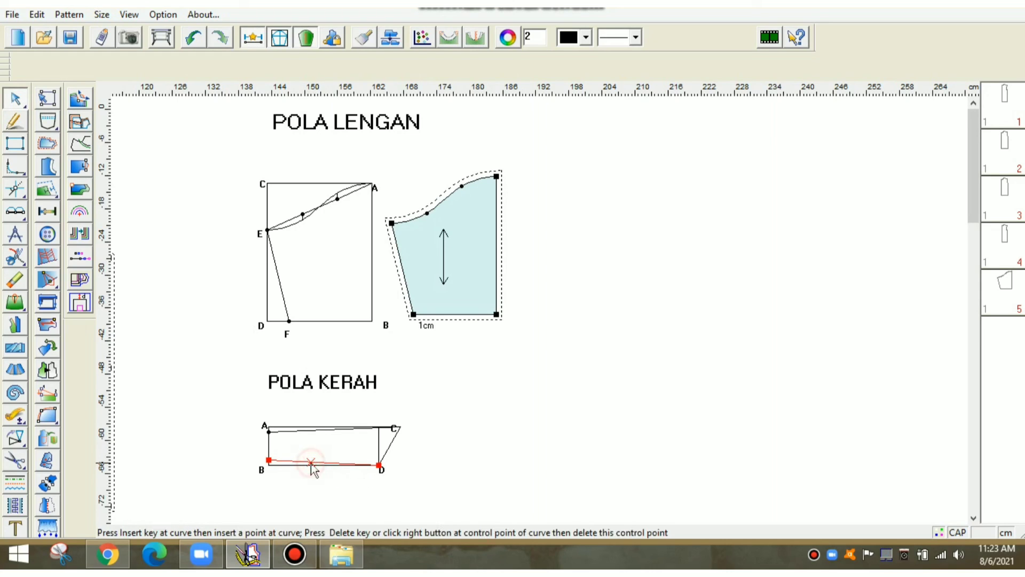
left_click(315, 463)
left_click_drag(316, 462, 306, 461)
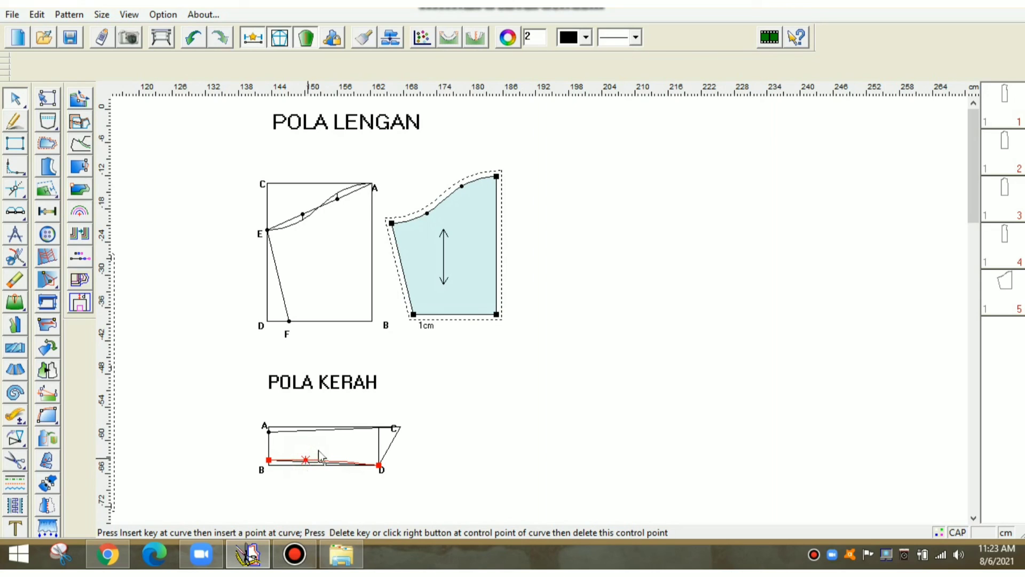
left_click(312, 429)
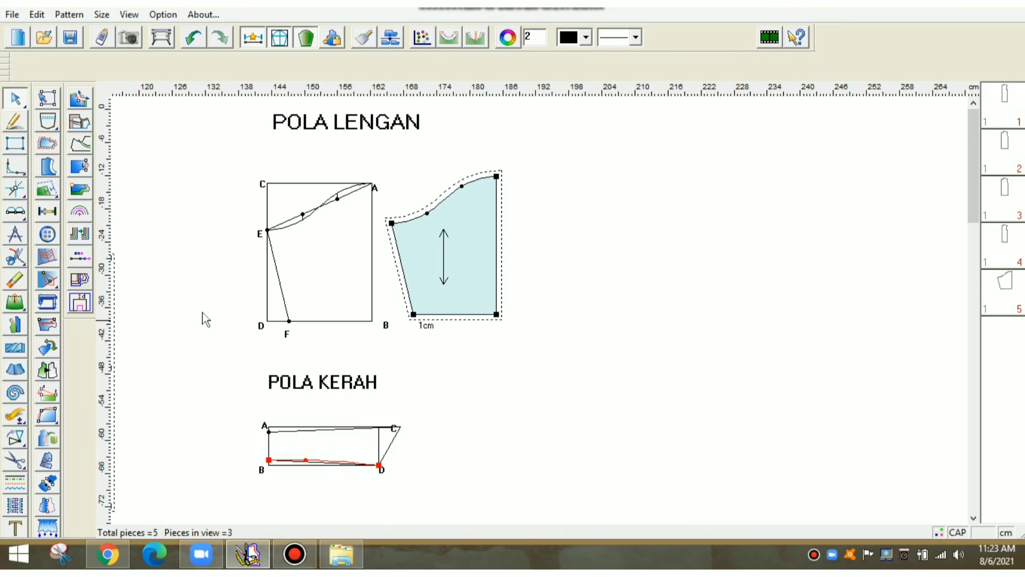
Add a control point on the upper collar line and move it to bend the line into a slight downward curve.
left_click(15, 99)
left_click(454, 395)
left_click(440, 401)
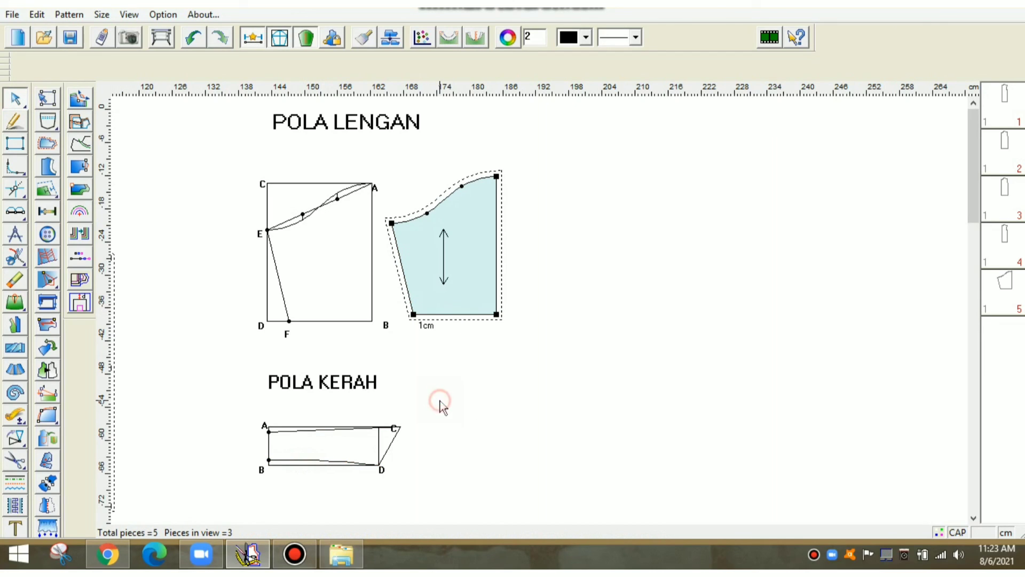
left_click(320, 429)
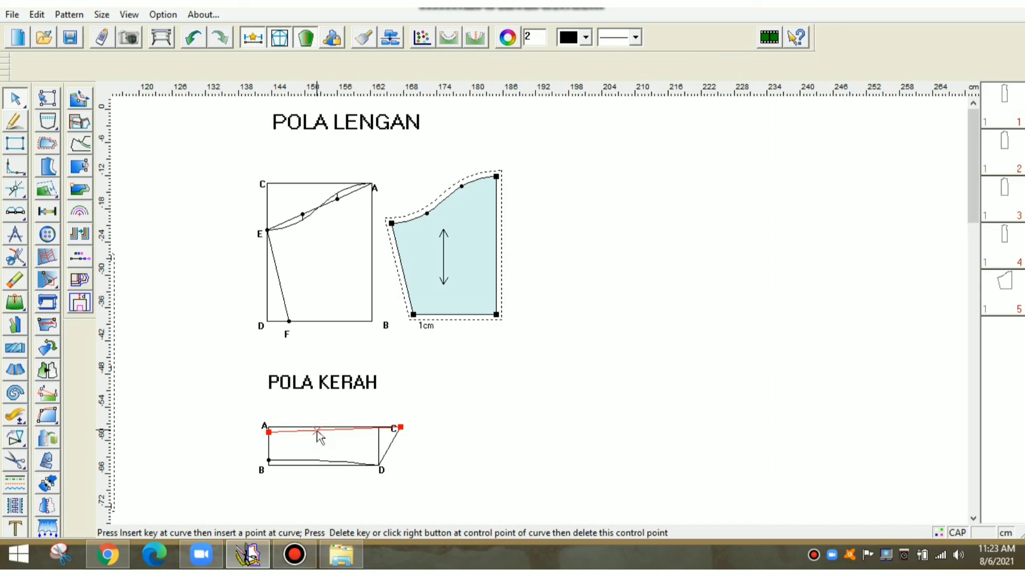
key("Insert")
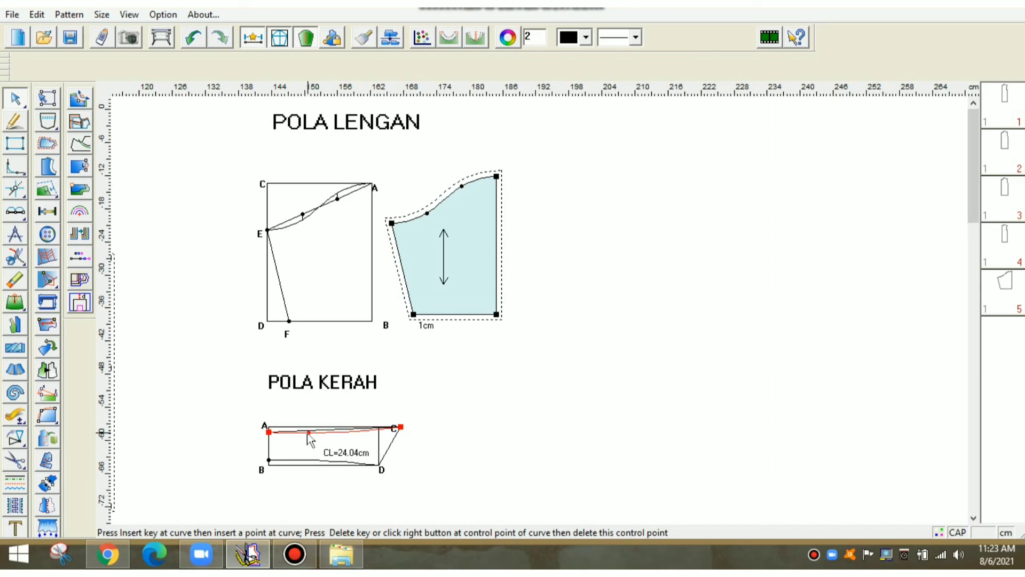
left_click_drag(303, 434, 297, 433)
left_click(476, 380)
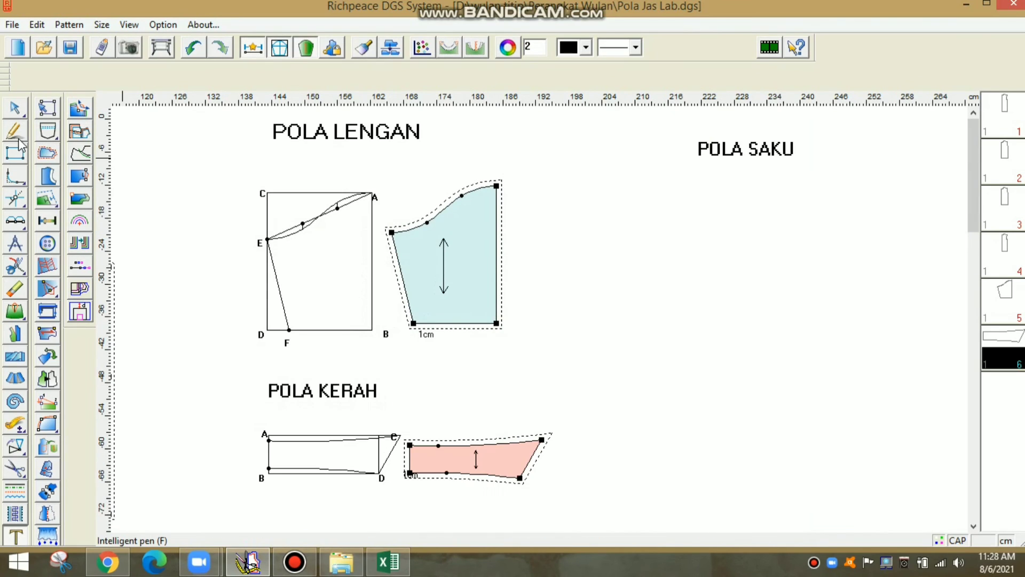
Draw the chest pocket as a rectangle 11 cm wide and 12 cm high below the POLA SAKU title.
left_click(680, 193)
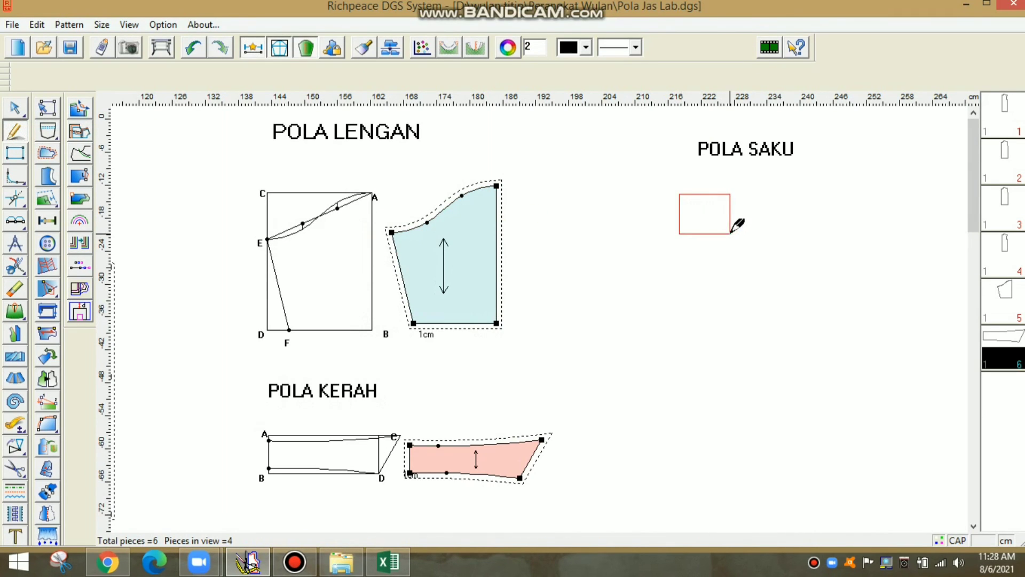
left_click(746, 269)
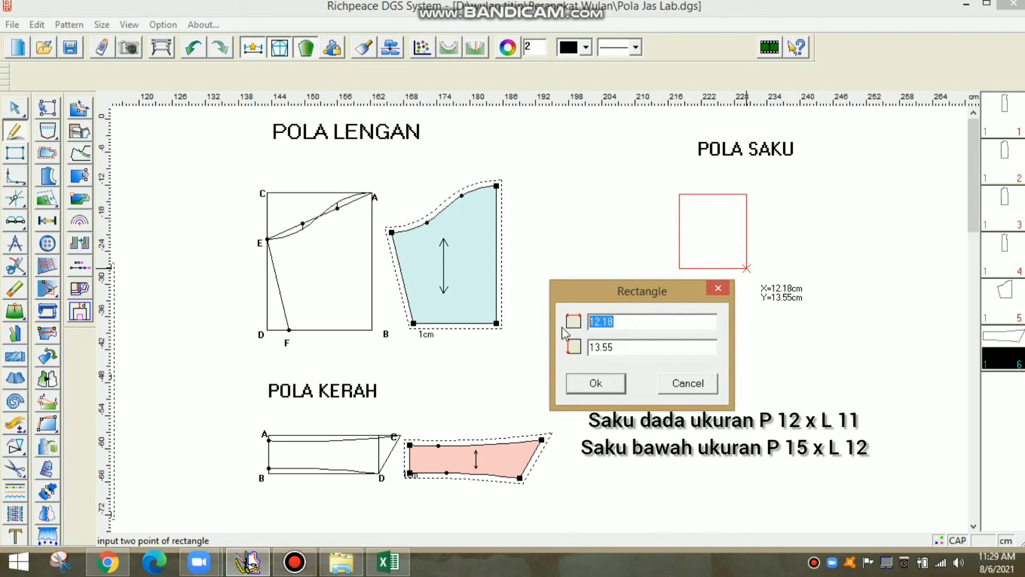
type("11")
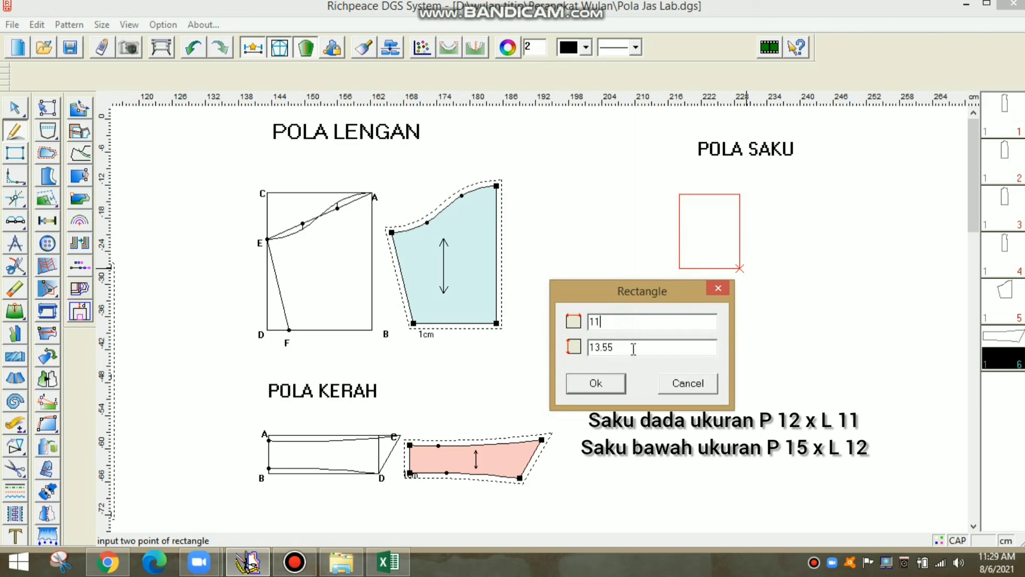
double_click(633, 348)
type("12")
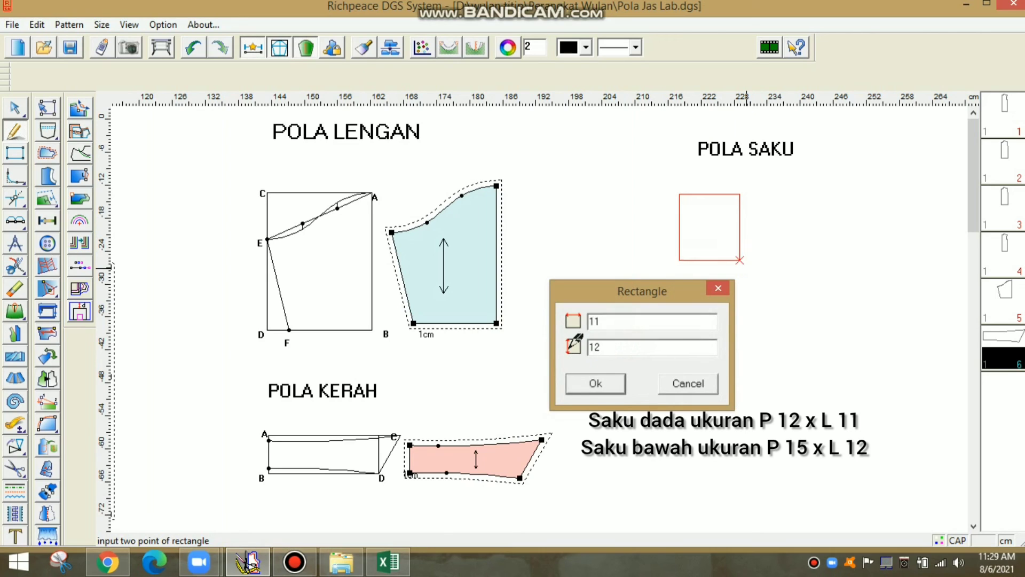
key("Return")
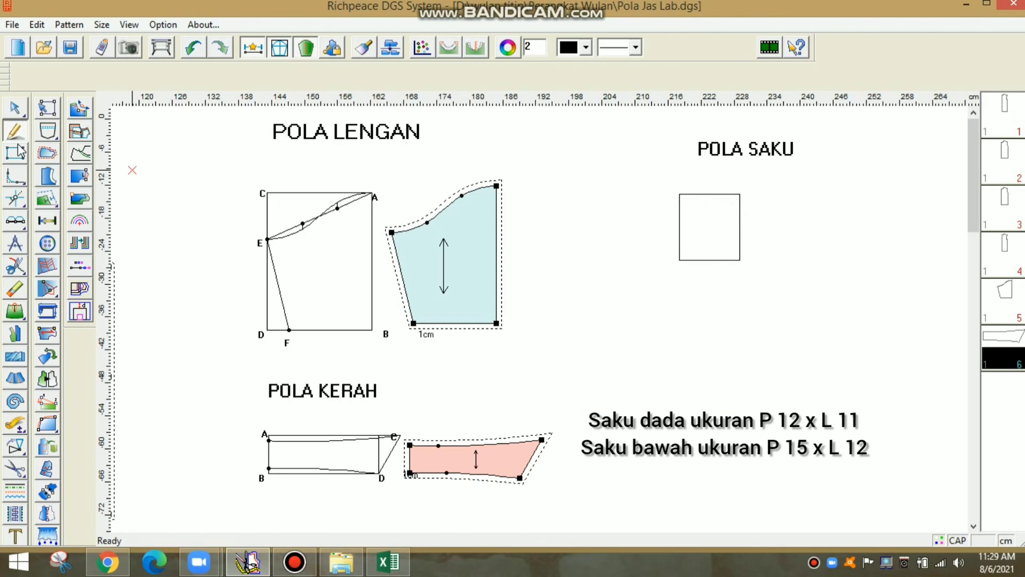
Draw the lower pocket as a rectangle 12 cm wide and 15 cm high beside the chest pocket.
left_click(781, 186)
left_click(854, 264)
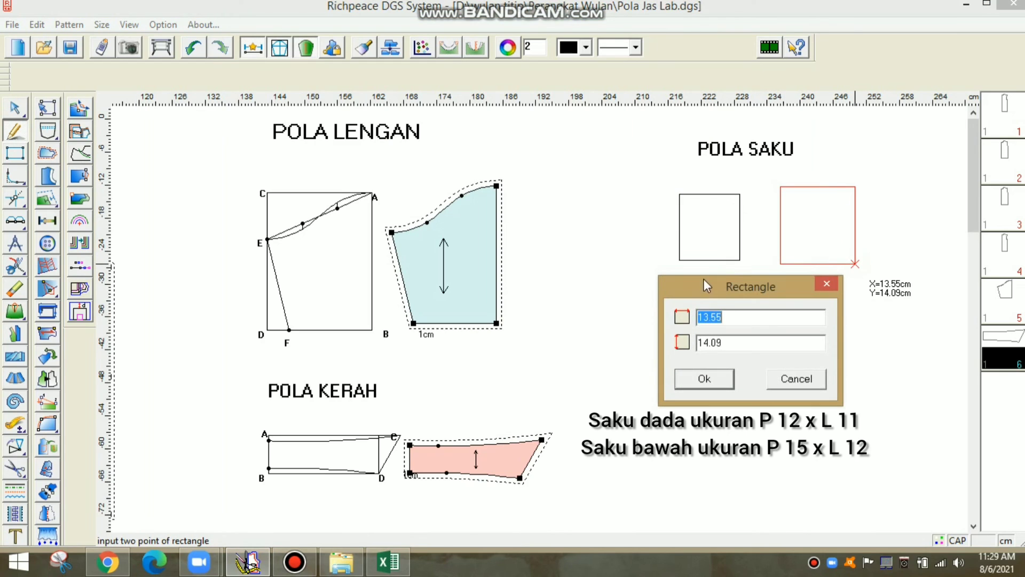
type("12")
type("15")
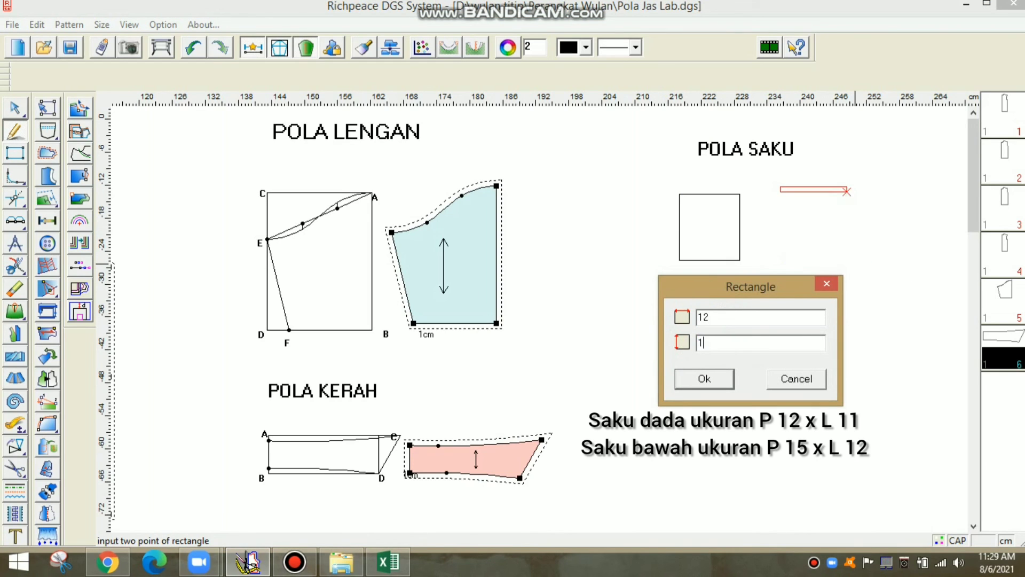
left_click(705, 378)
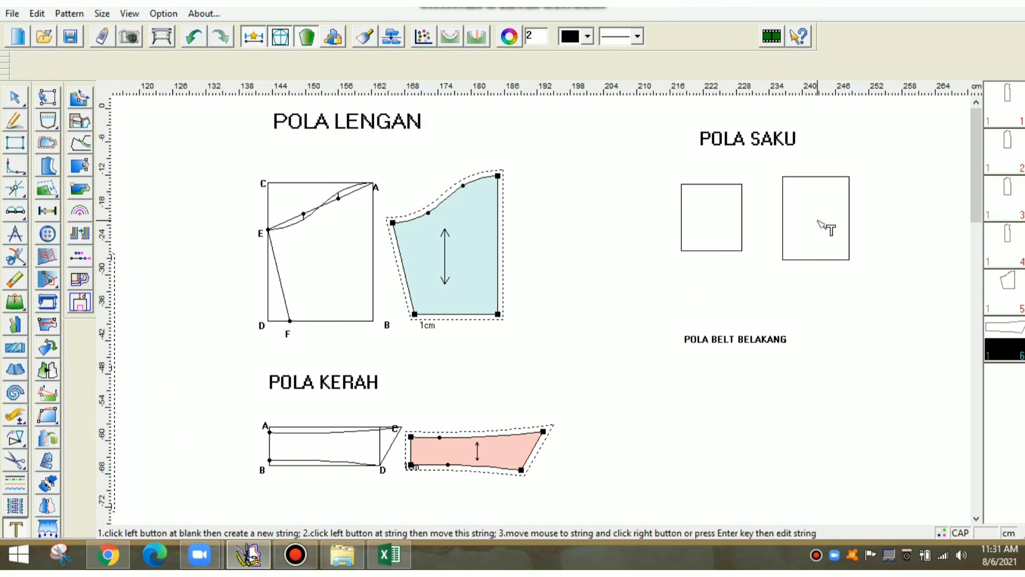
Draw the back belt as a rectangle 25 cm long and 3 cm high below the POLA BELT BELAKANG title.
left_click(12, 119)
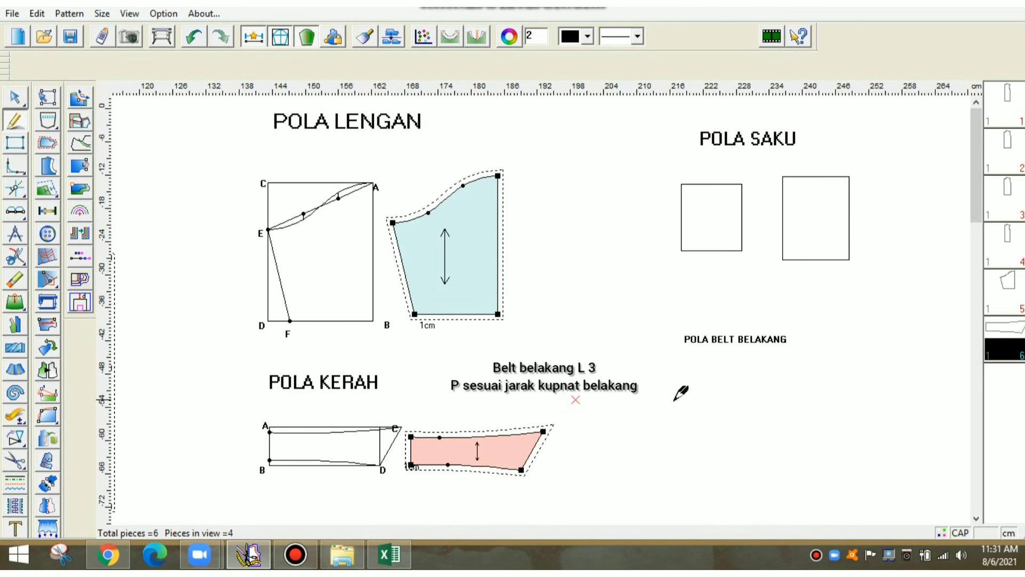
mouse_move(677, 366)
left_mouse_down()
mouse_move(922, 398)
mouse_move(856, 398)
left_mouse_up()
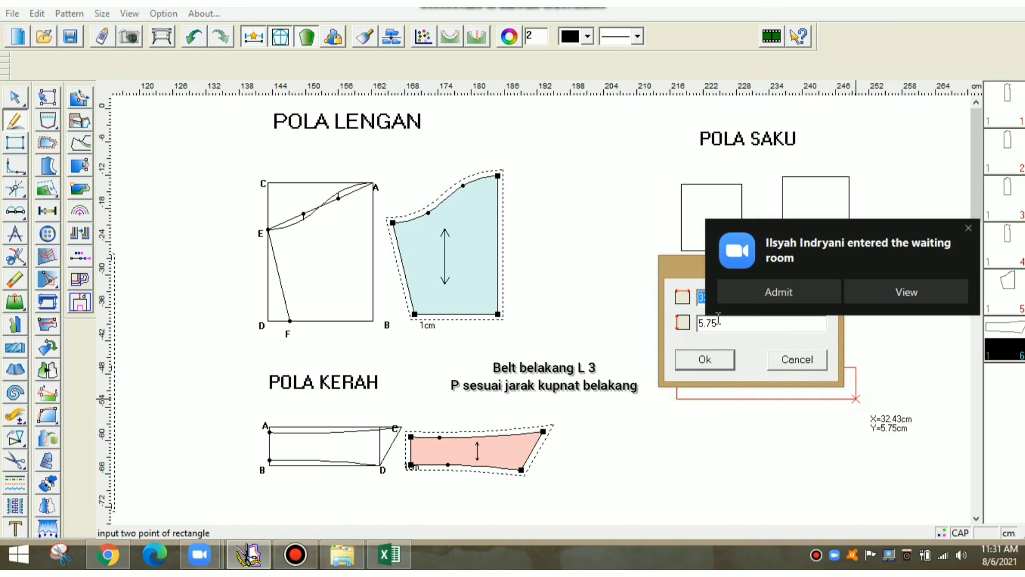
type("3")
left_click(815, 292)
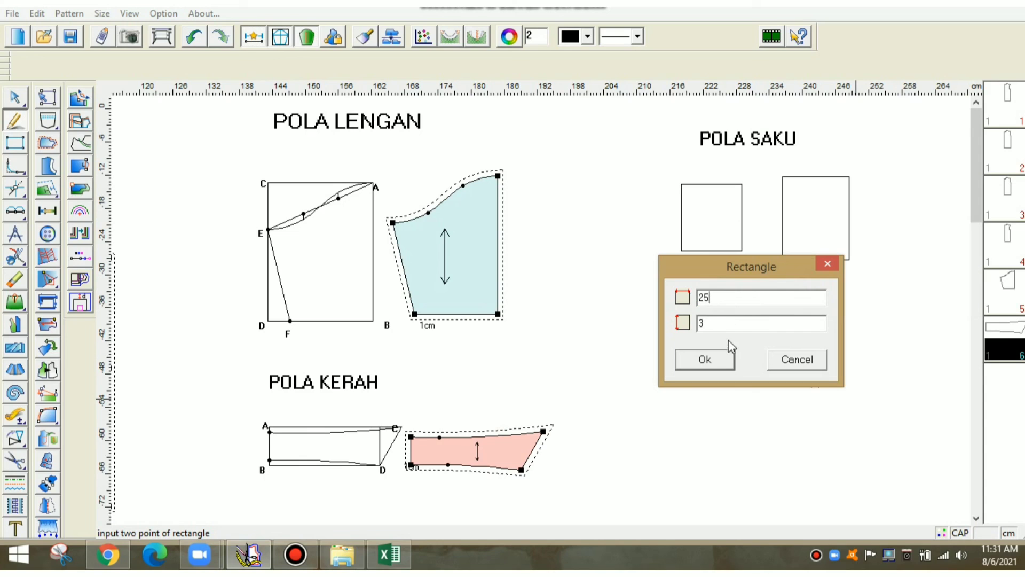
left_click(721, 360)
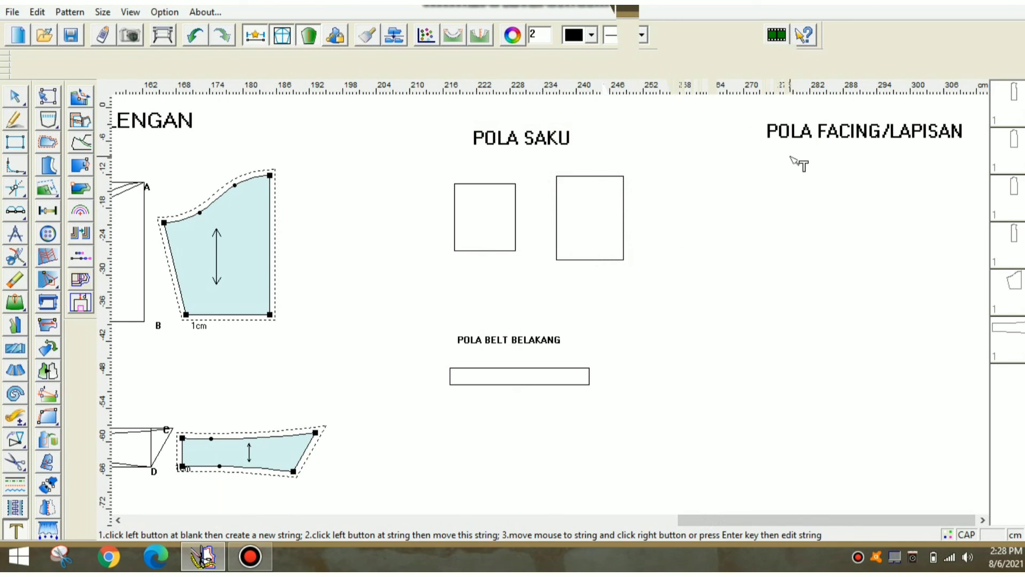
Add a point on the hem line of the Pola Badan draft, 5 cm from B towards the side seam.
left_click_drag(737, 520, 494, 491)
left_click_drag(380, 460, 161, 448)
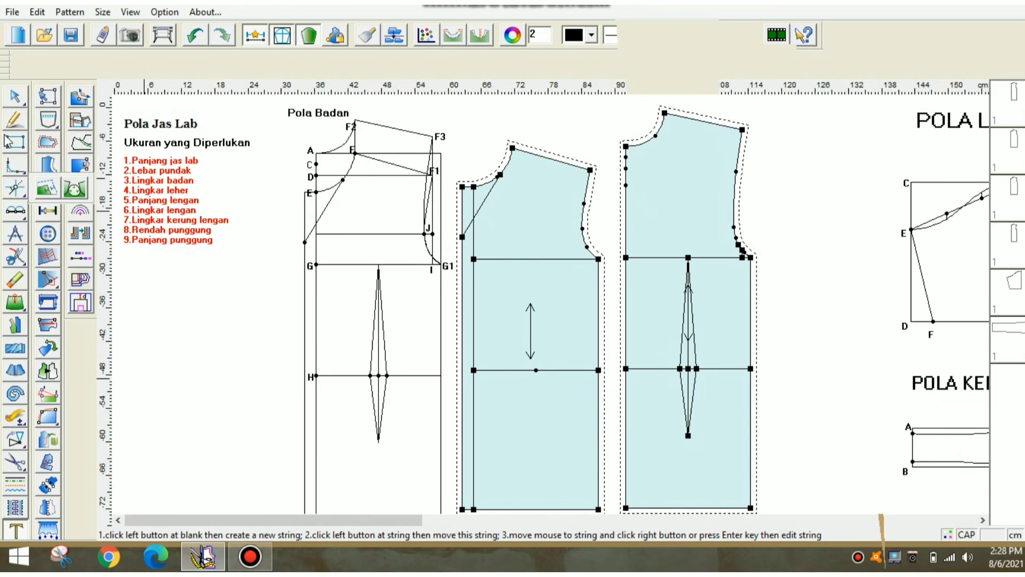
left_click(15, 121)
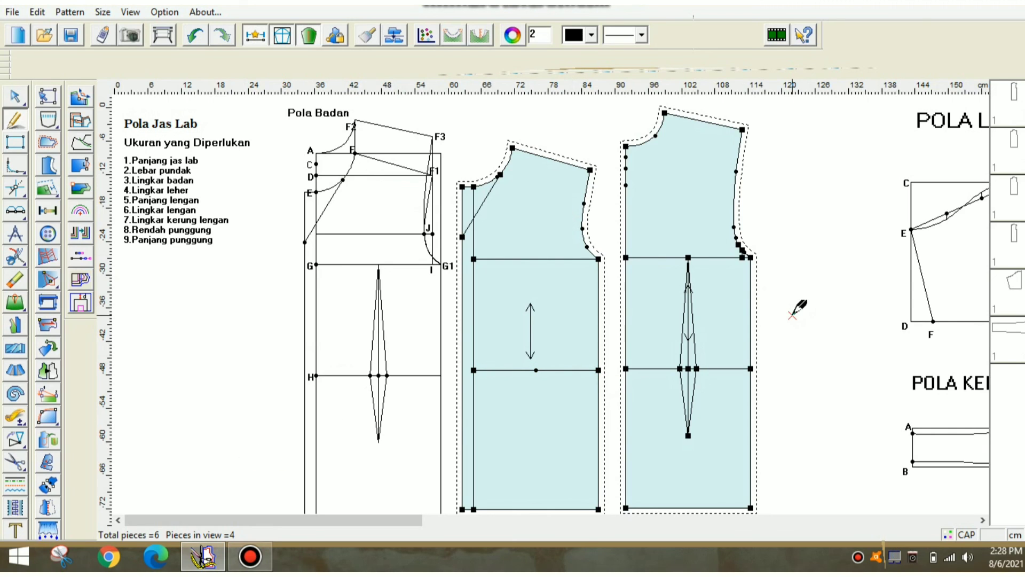
scroll(799, 309, "down", 3)
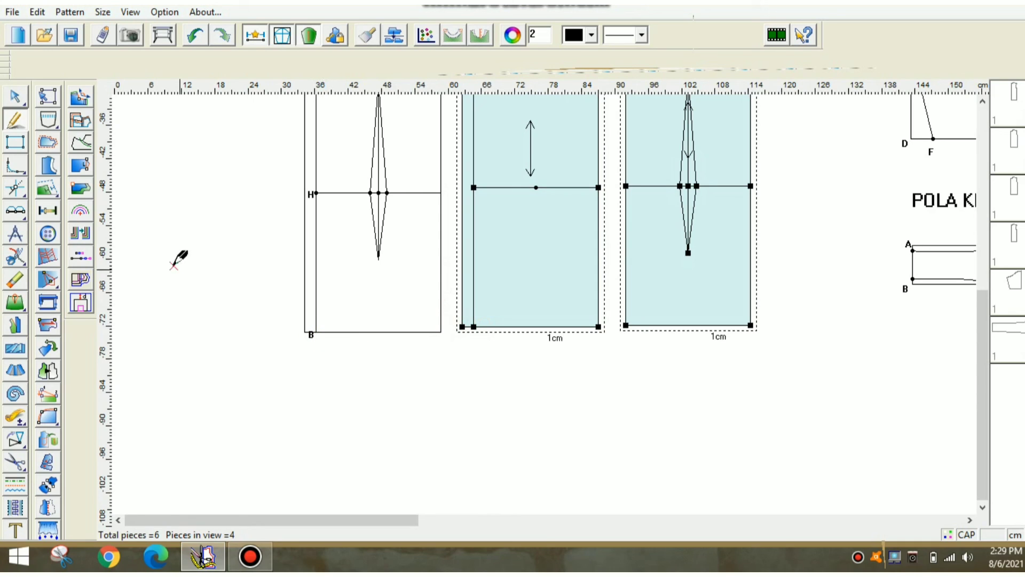
left_click(23, 212)
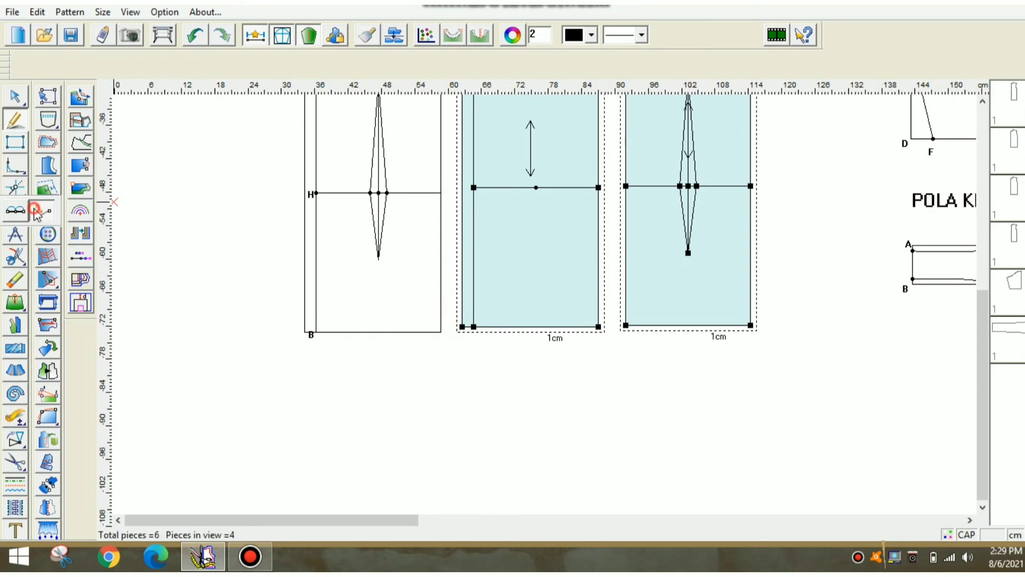
left_click(333, 331)
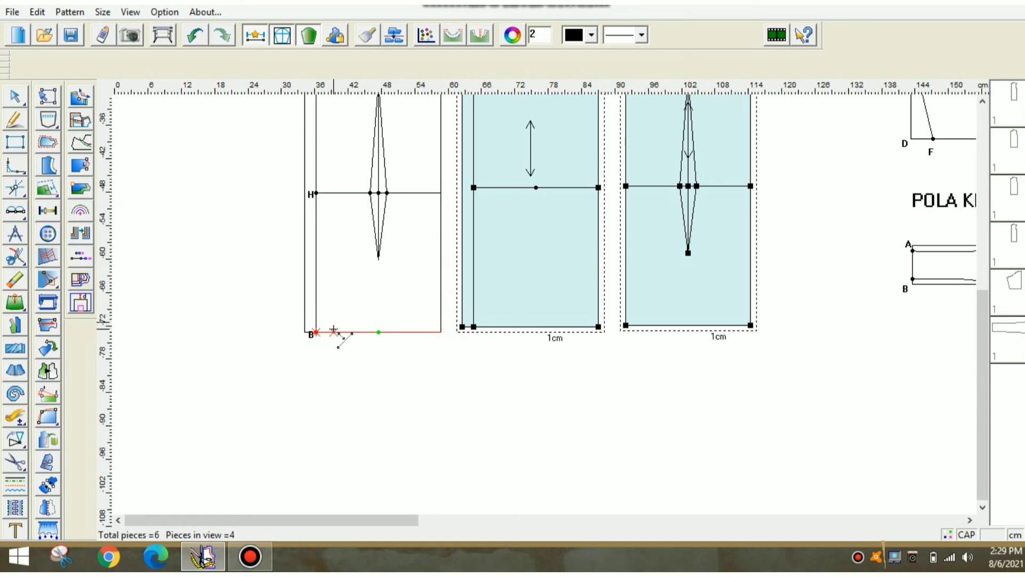
left_click(334, 332)
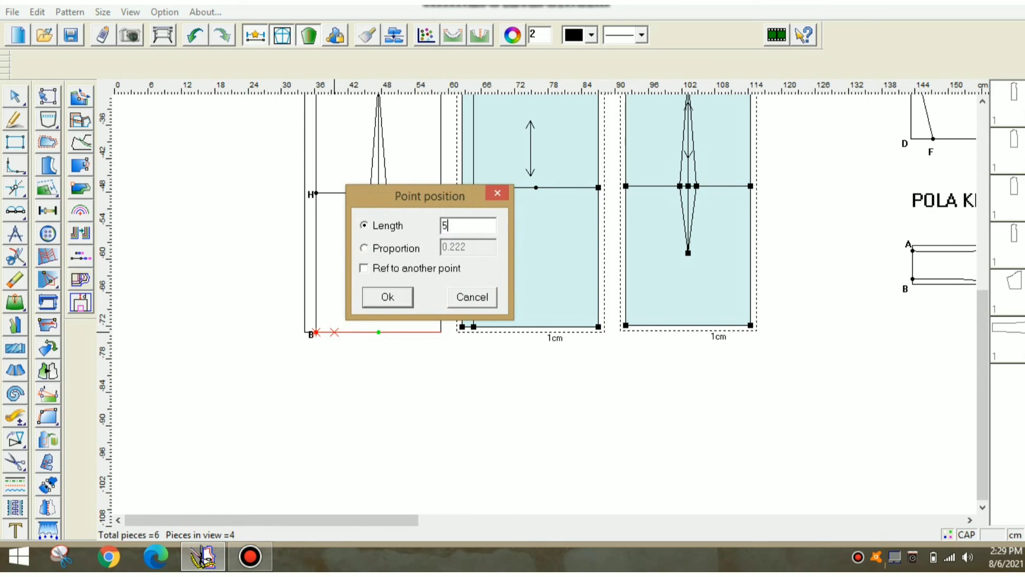
type("5")
left_click(408, 297)
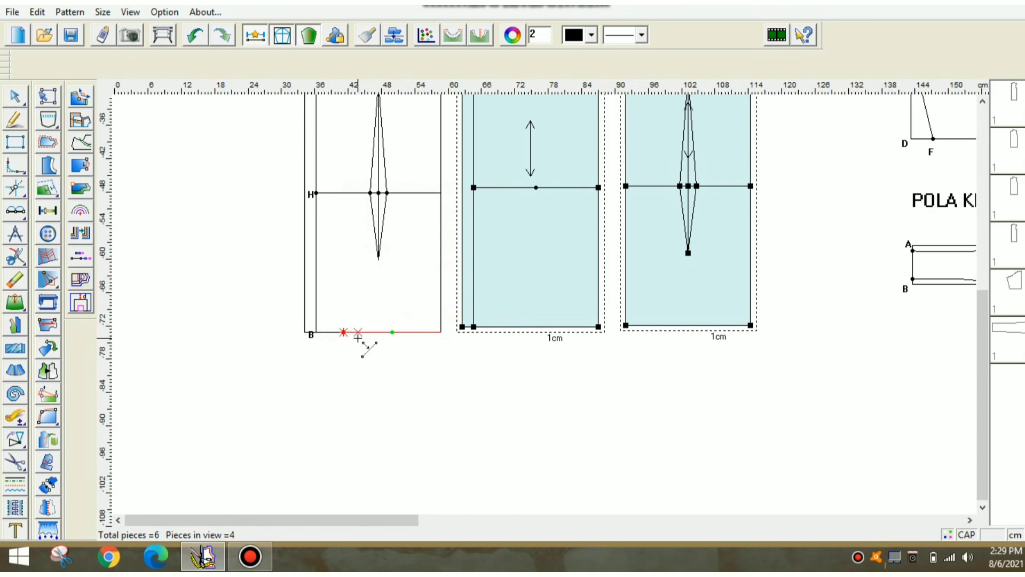
Draw the facing line with the Pen tool from the front neckline point at the lapel line down to the new hem point.
left_click(15, 122)
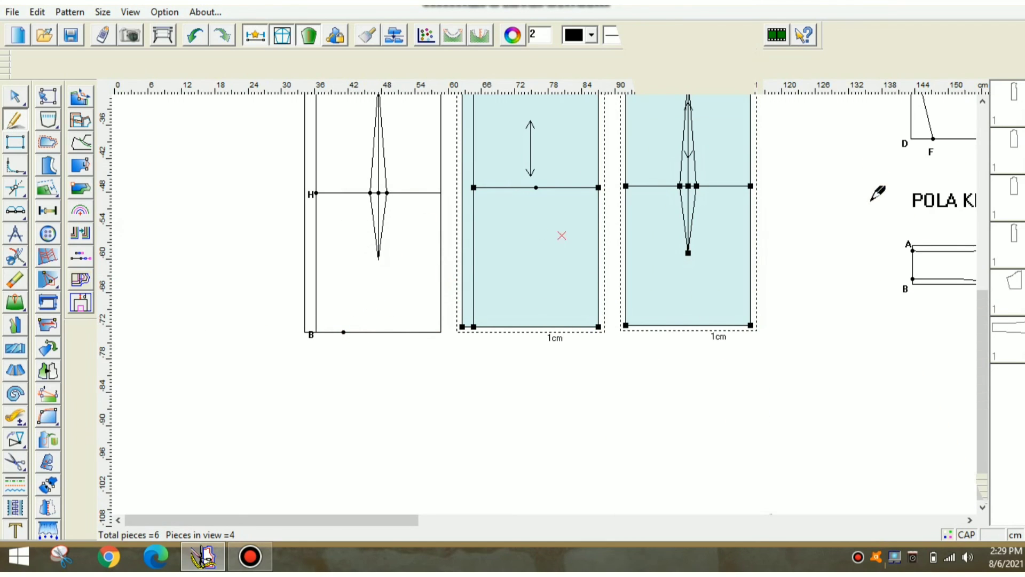
left_click_drag(984, 315, 988, 186)
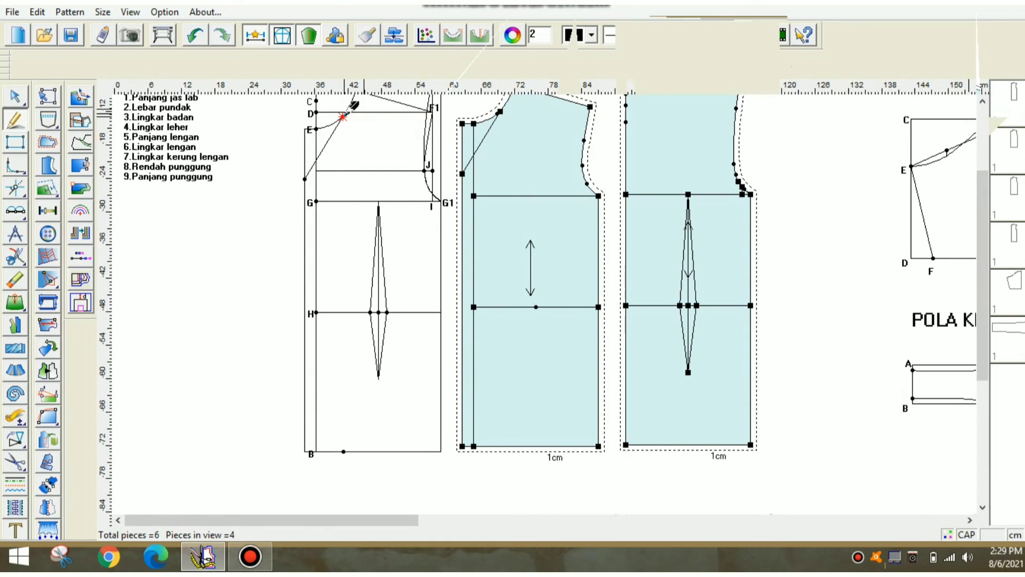
left_click(343, 116)
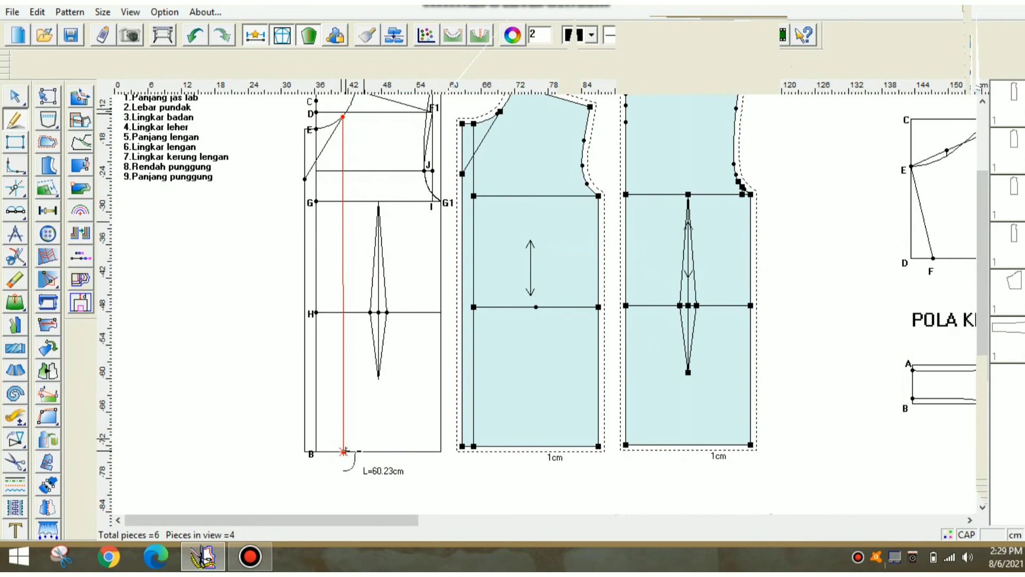
left_click(343, 451)
key("Return")
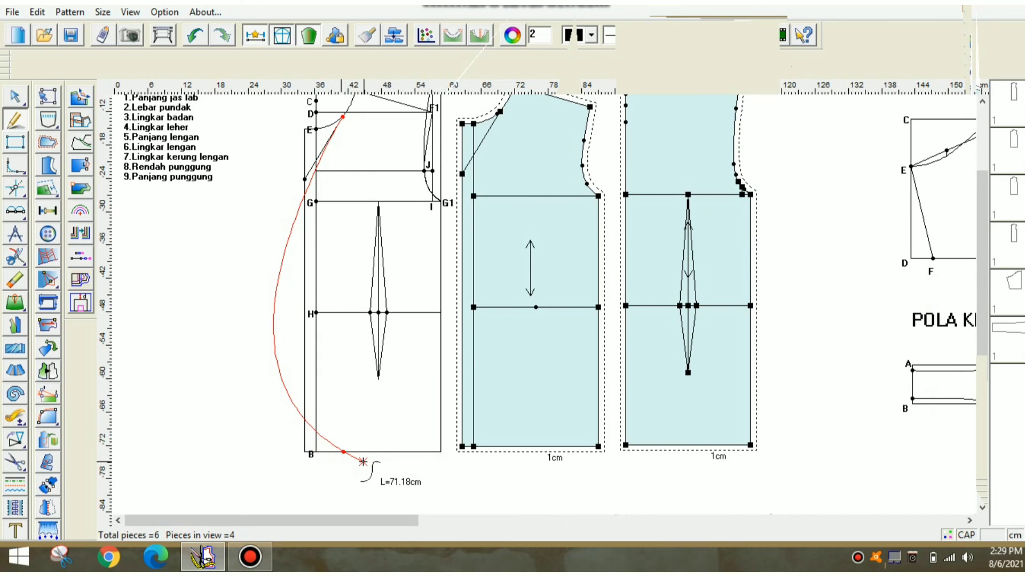
right_click(363, 461)
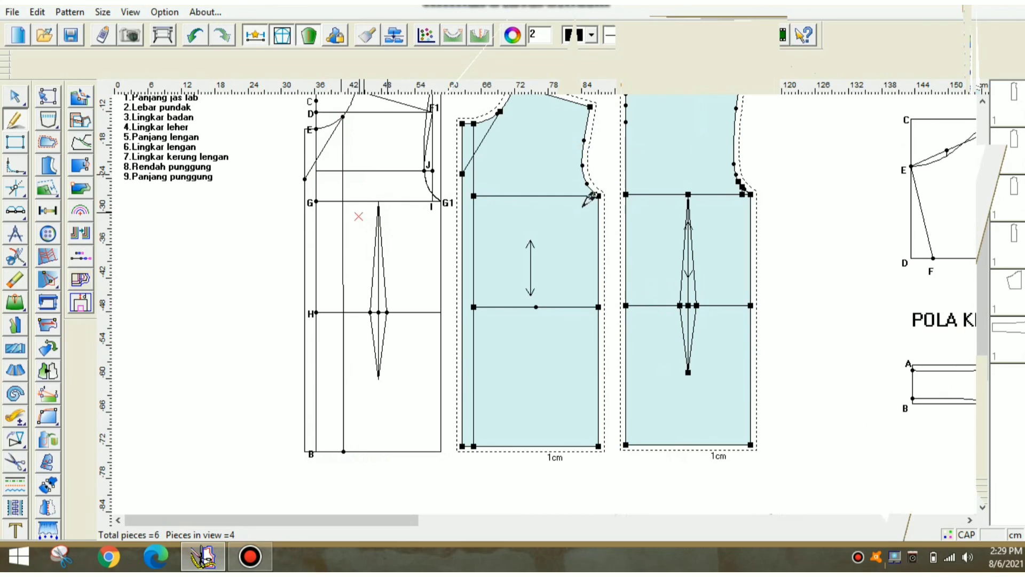
Cut out the front facing strip between the front edge and the facing line as a pattern piece with the Scissors tool, including its inner line.
left_click(982, 101)
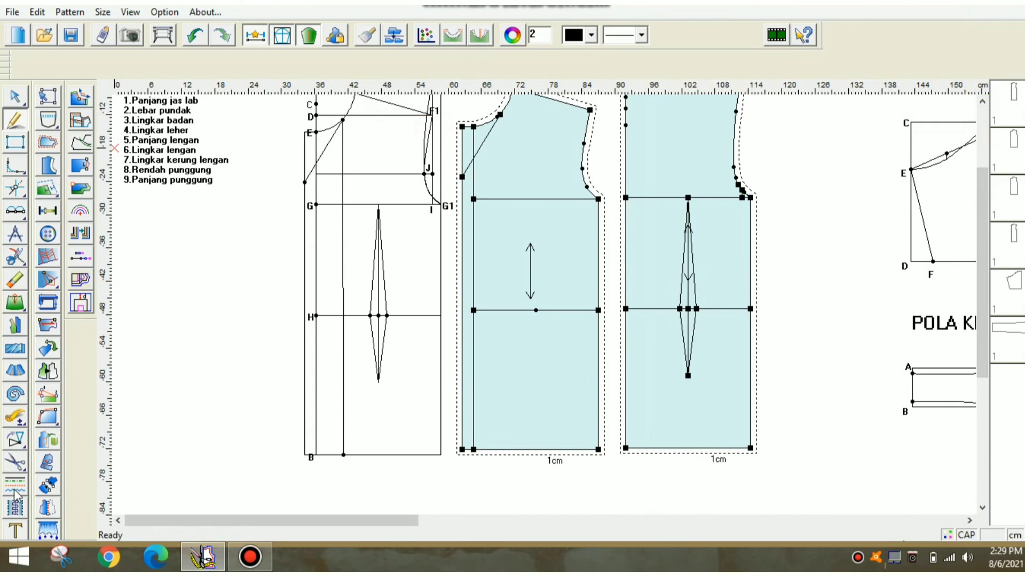
left_click(12, 461)
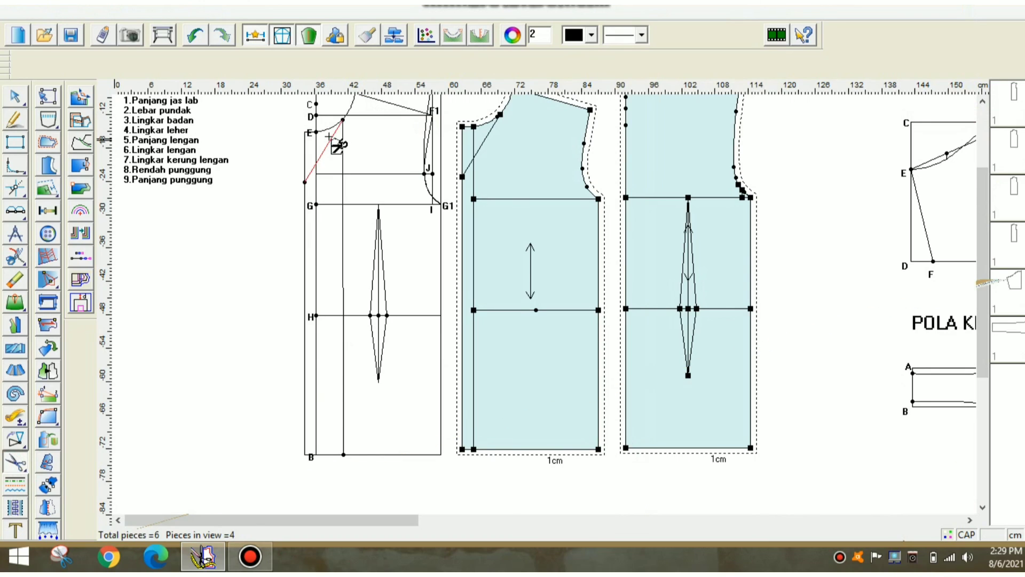
left_click(304, 151)
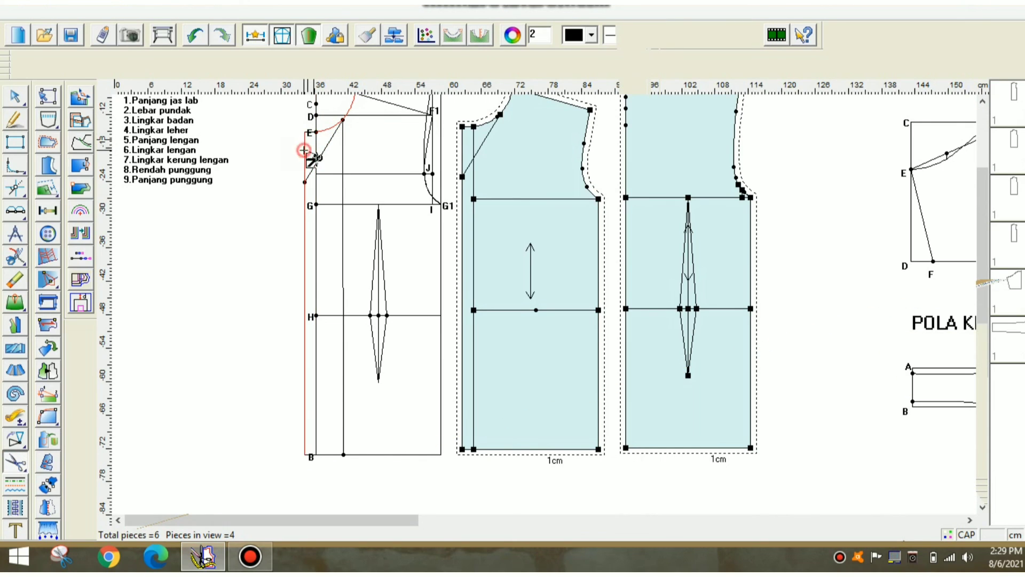
left_click(343, 138)
left_click(366, 315)
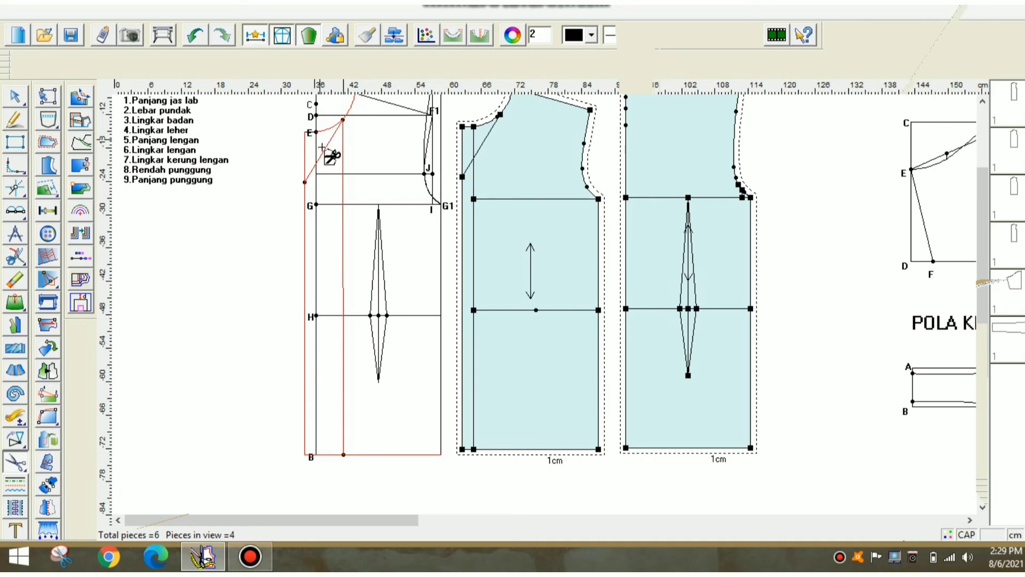
left_click(310, 132)
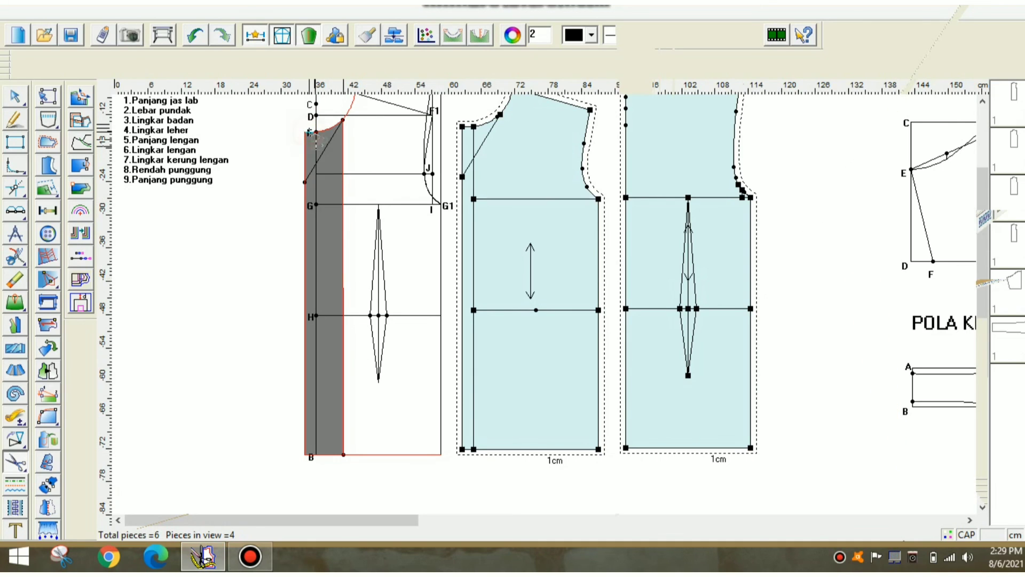
left_click(317, 207)
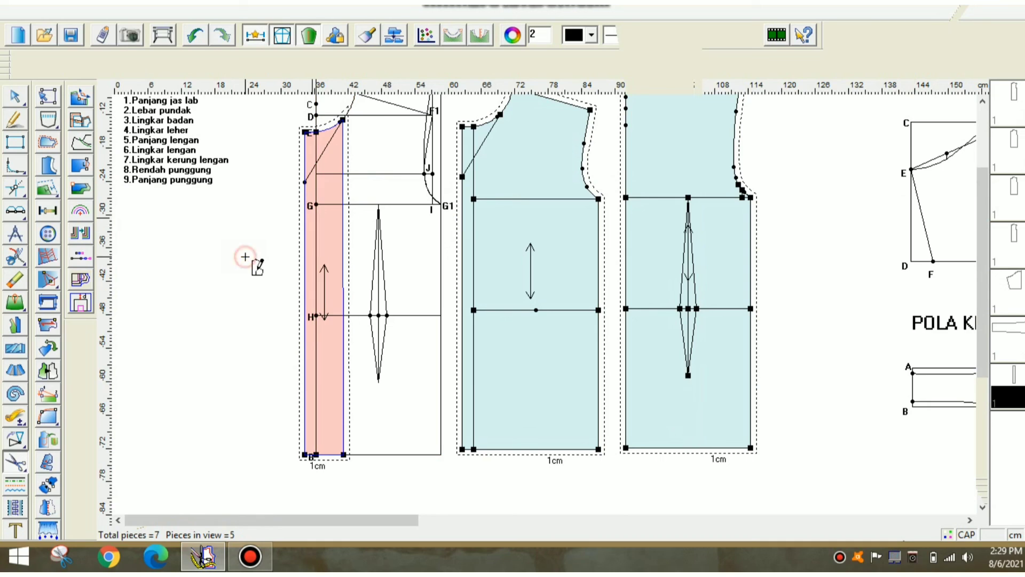
right_click(245, 257)
Move the facing piece out of the body draft and place it below the POLA FACING/LAPISAN title.
left_click(262, 321)
left_click(328, 279)
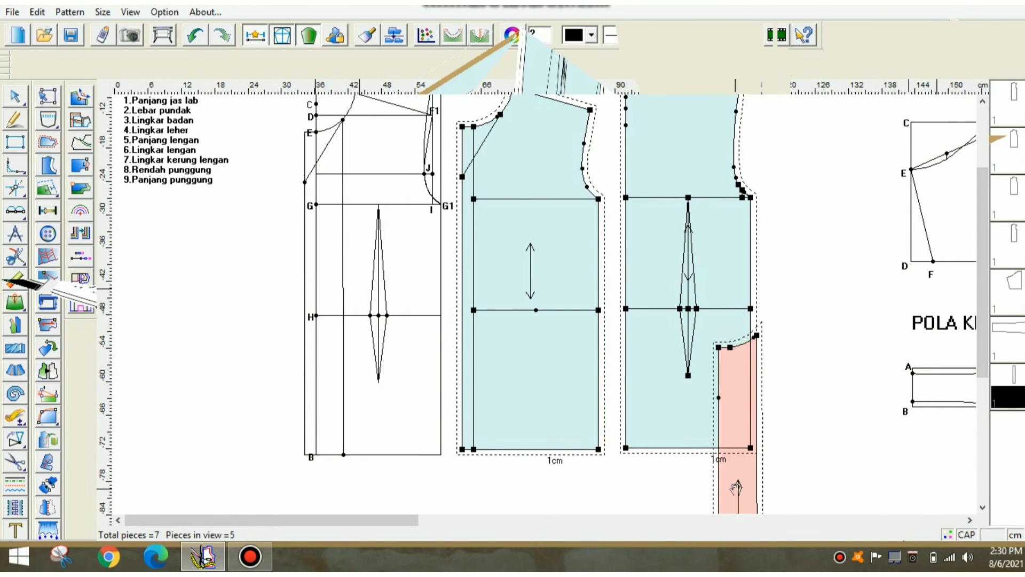
left_click(813, 283)
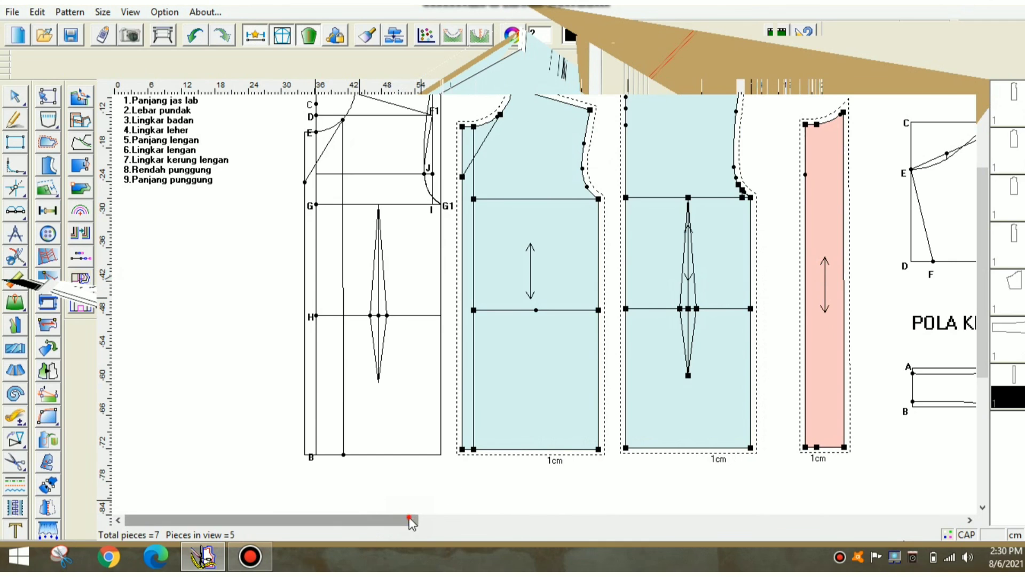
left_click_drag(407, 521, 786, 493)
left_click(247, 304)
left_click(714, 313)
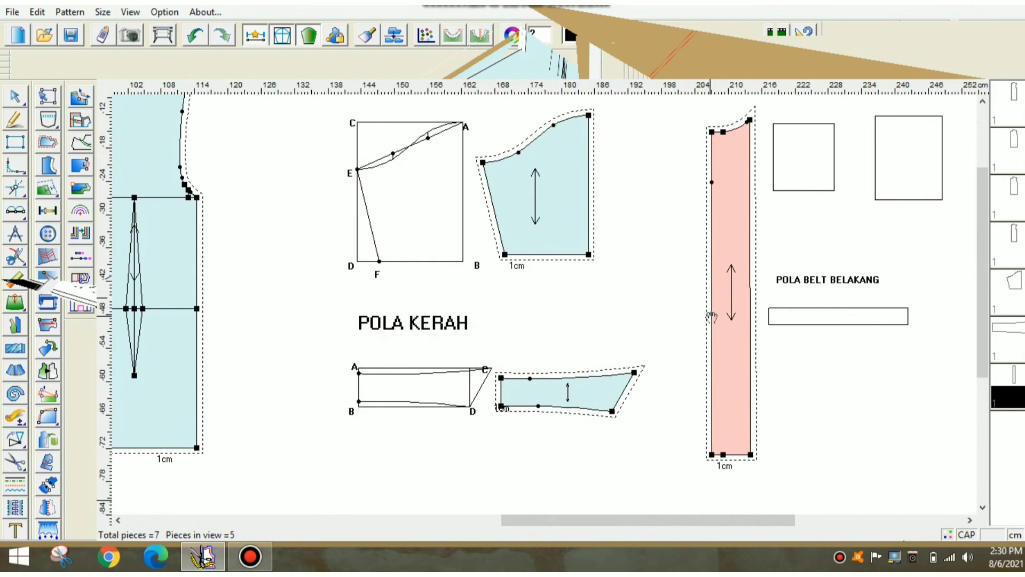
left_click(707, 392)
left_click_drag(707, 516, 927, 514)
left_click_drag(987, 284, 987, 235)
left_click(469, 337)
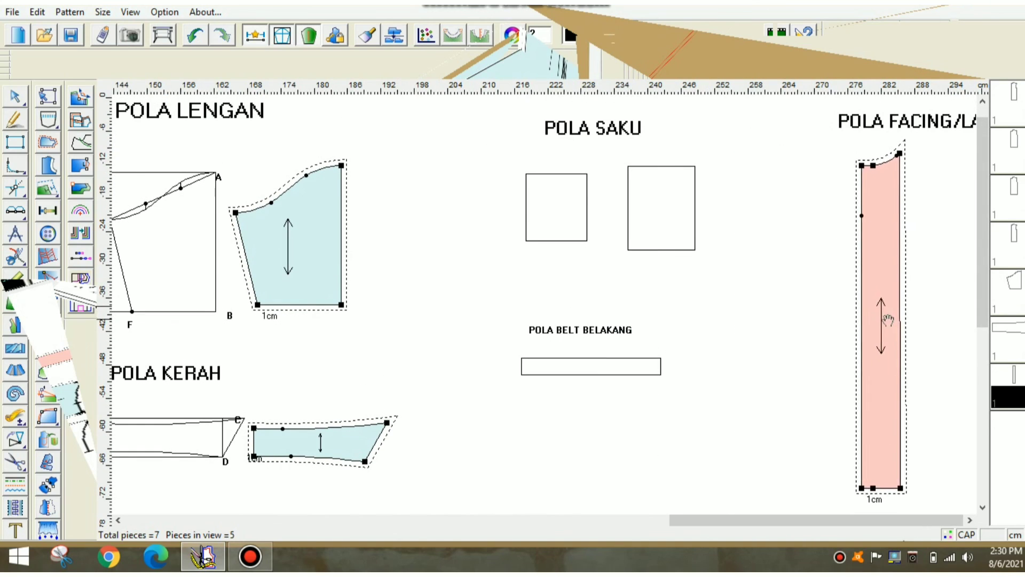